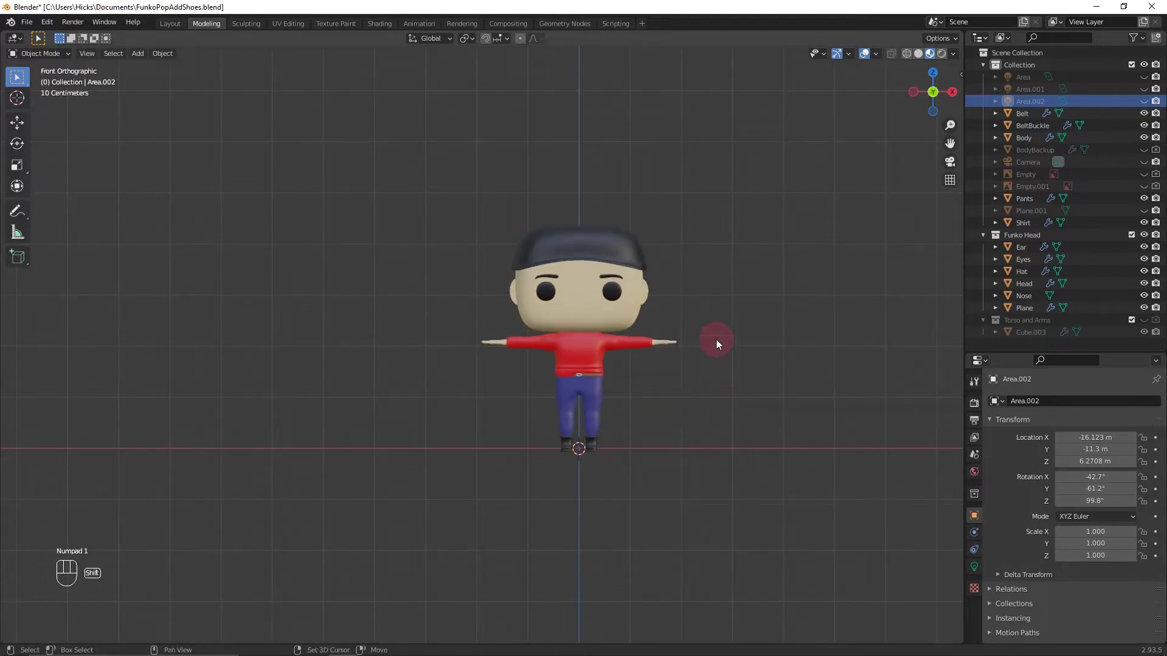
Check in the add-on preferences that Rigify is enabled, then return to the 3D viewport
shift+middle_drag(715, 339, 647, 370)
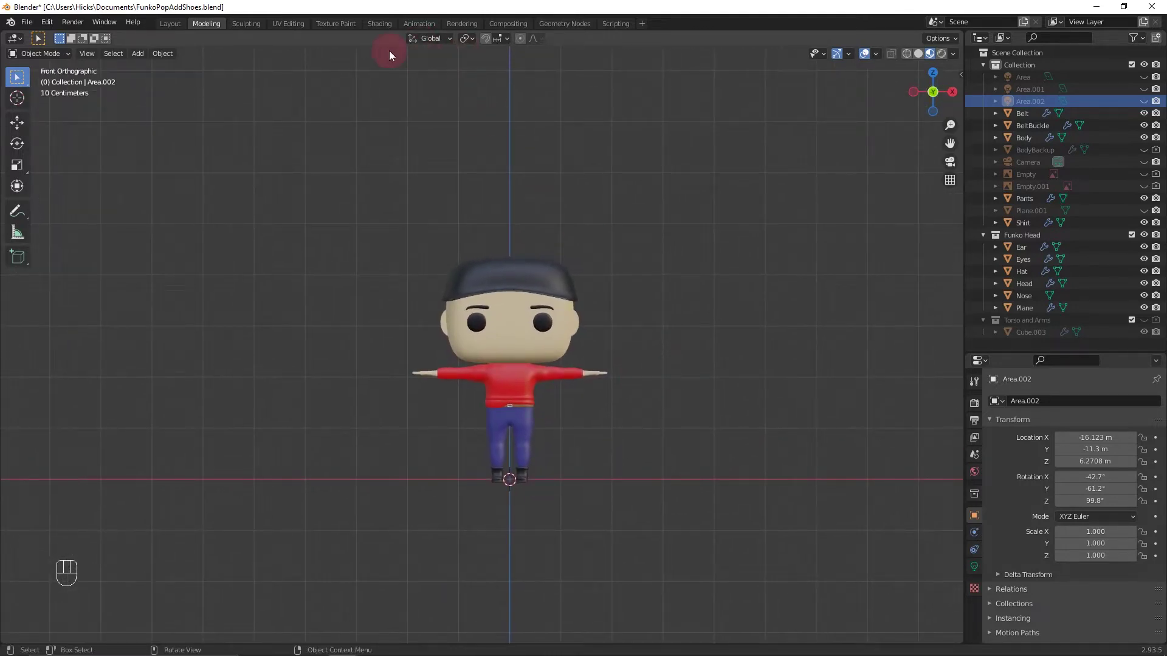
click(14, 39)
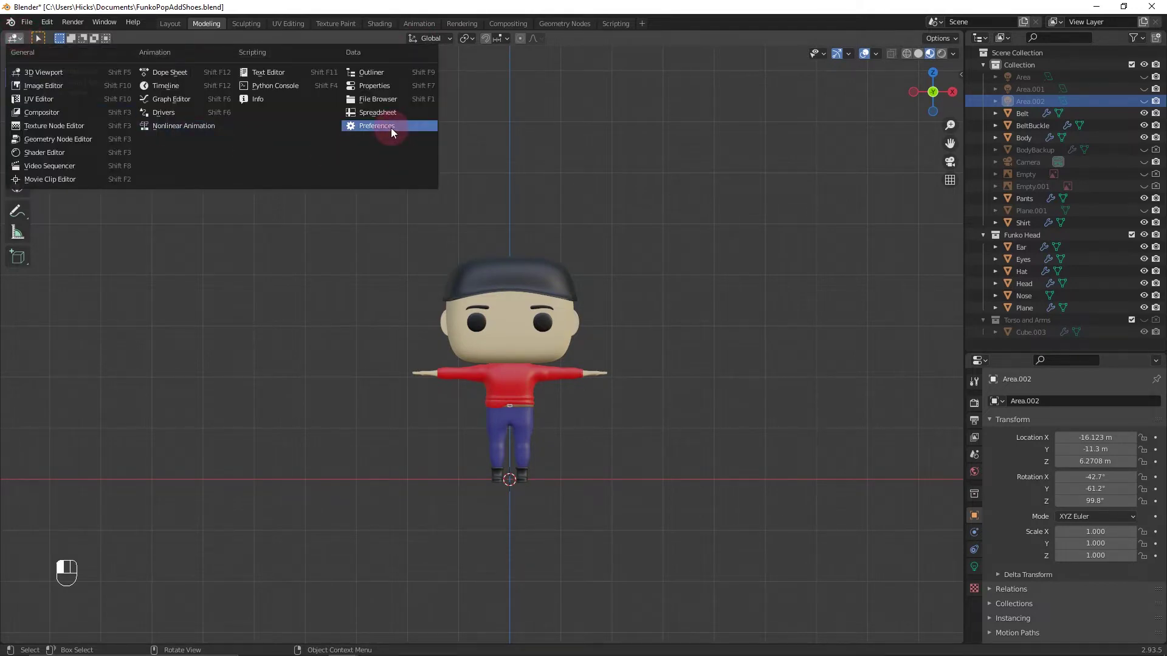
click(356, 123)
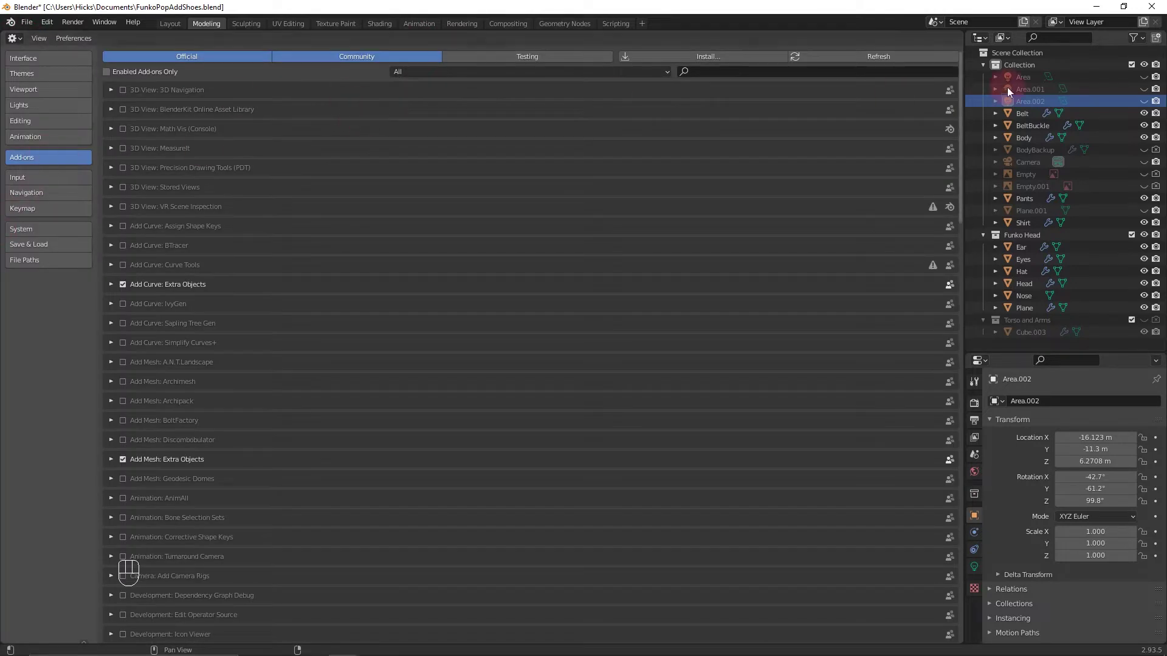
click(823, 71)
text(rigi)
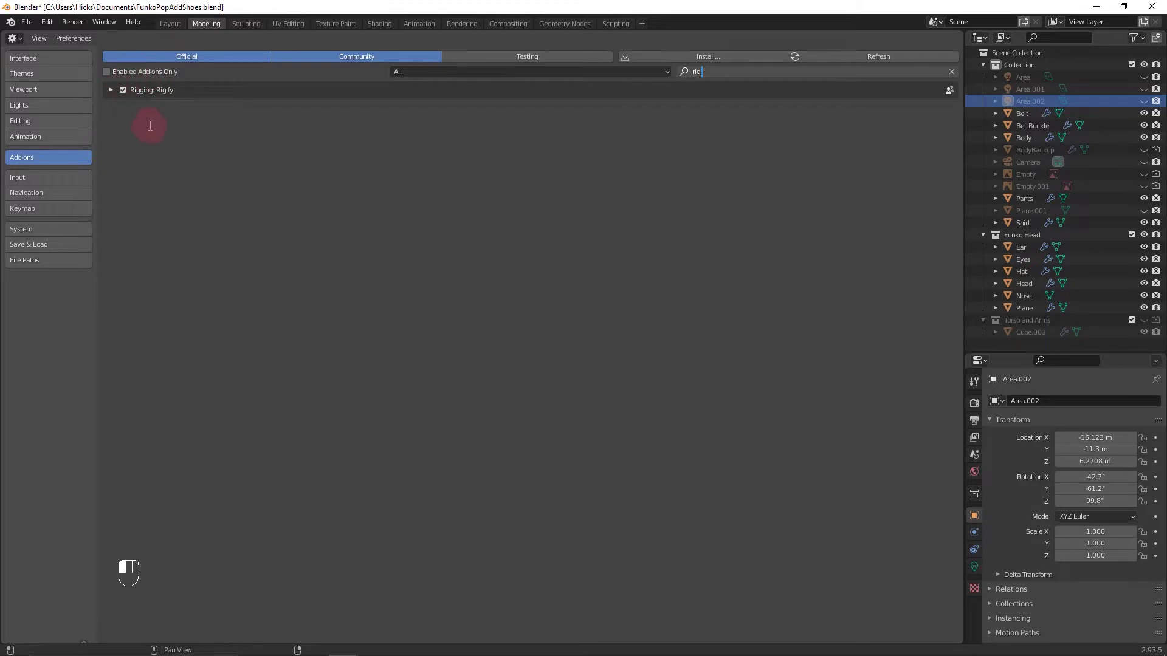
click(13, 38)
click(24, 74)
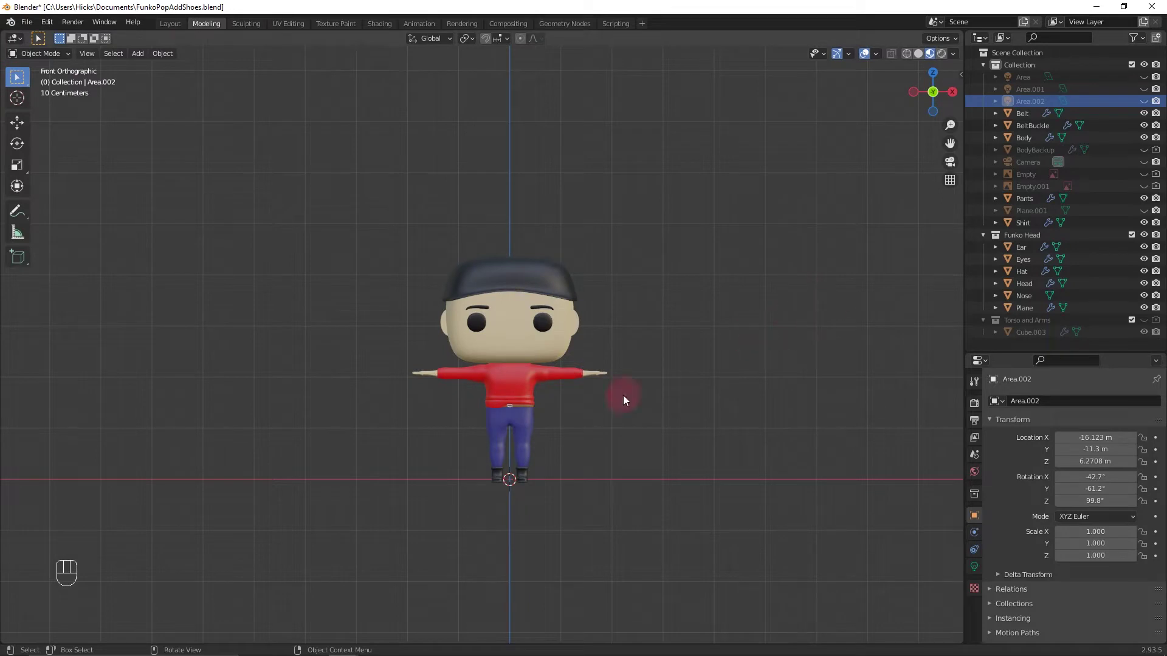
Add a Human (Meta-Rig) armature to the scene
key(shift+a)
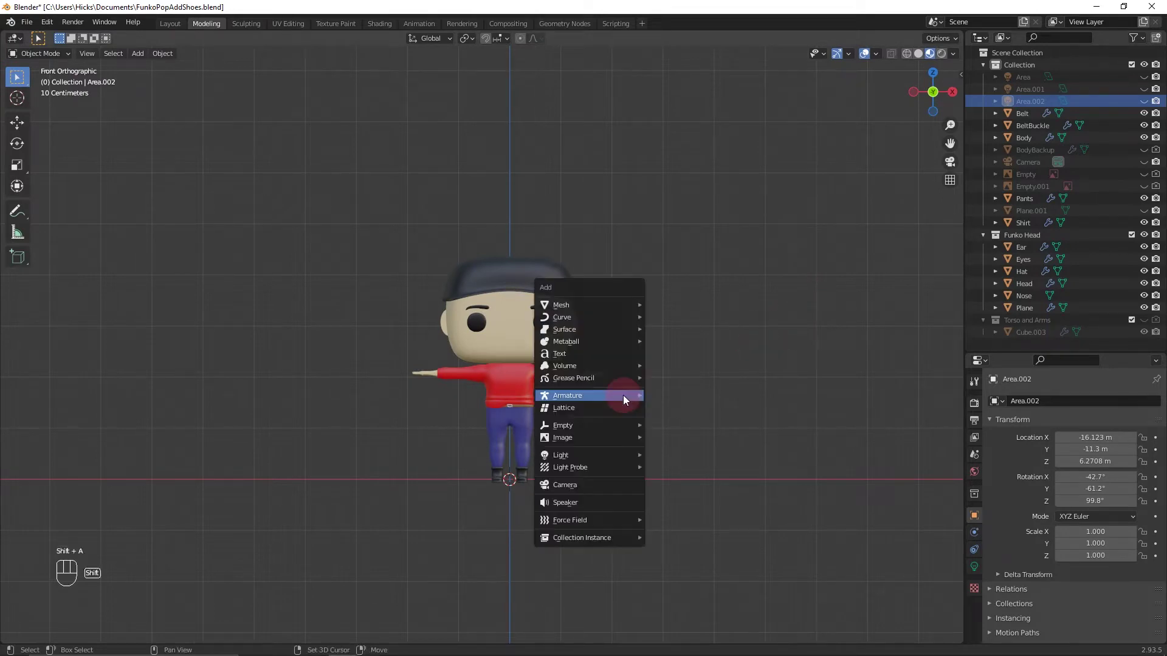
mouse_move(624, 396)
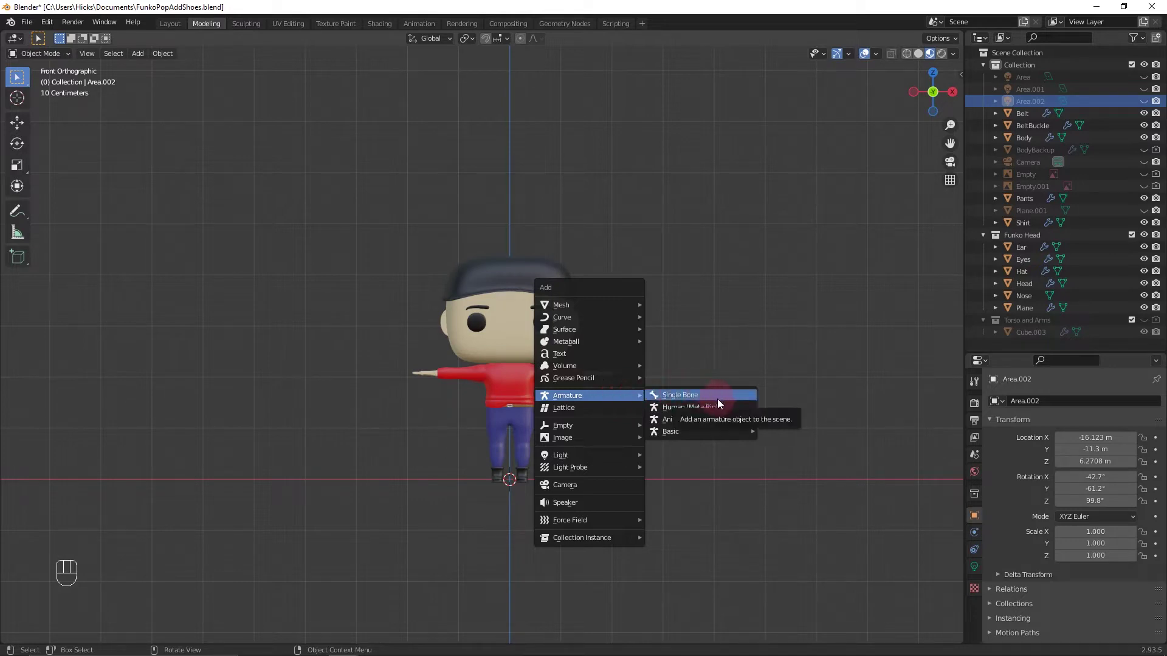
mouse_move(727, 419)
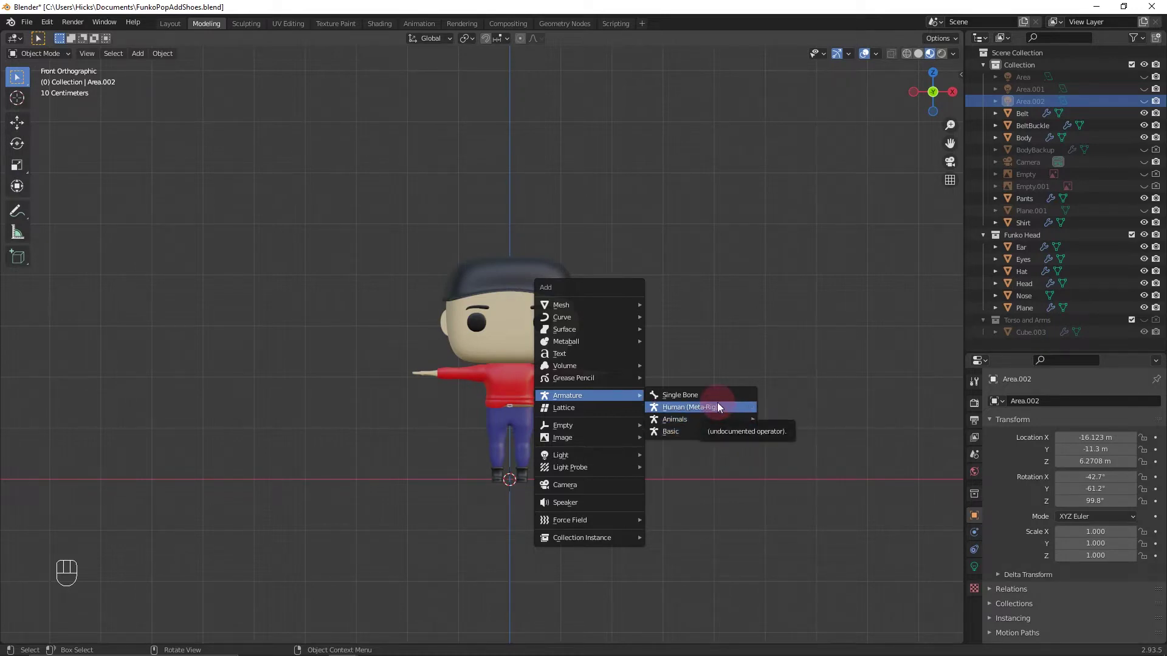
click(718, 408)
Switch the viewport to Solid shading with X-ray so the rig can be seen through the character
key(z)
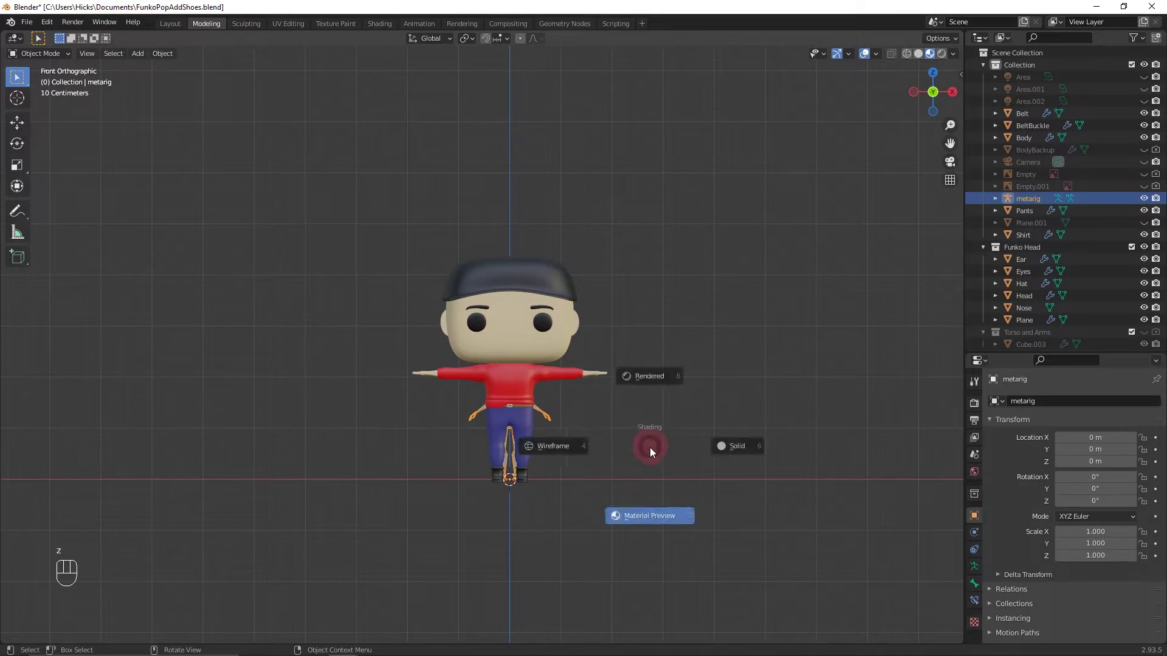
click(738, 443)
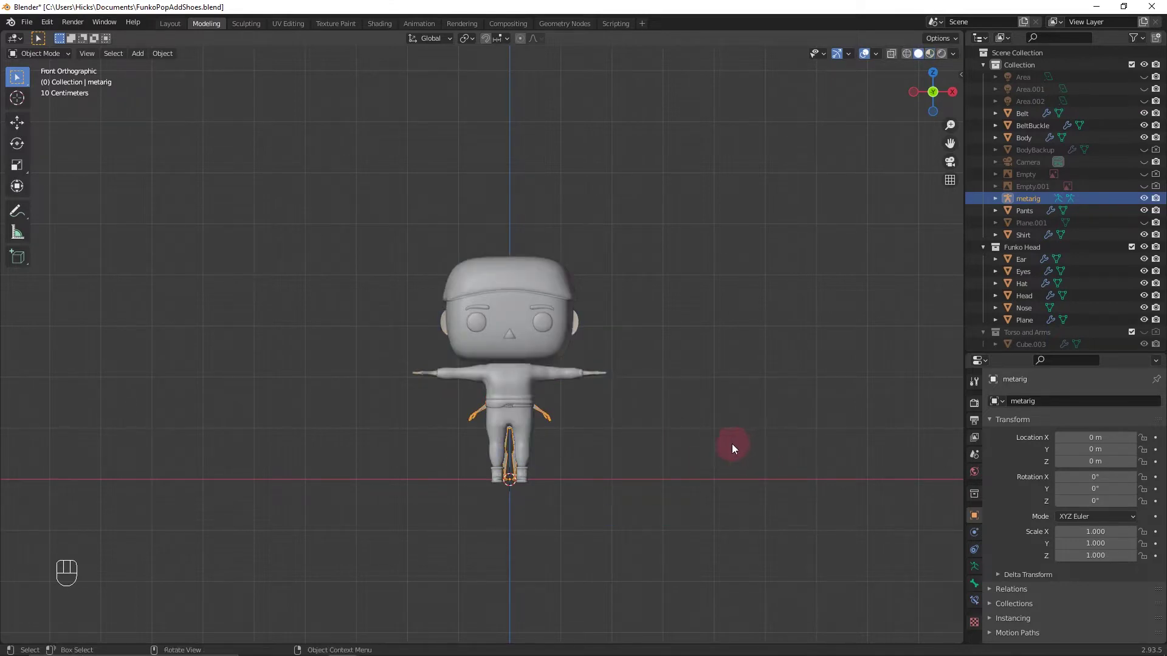
key(alt+z)
scroll(695, 469, up, 4)
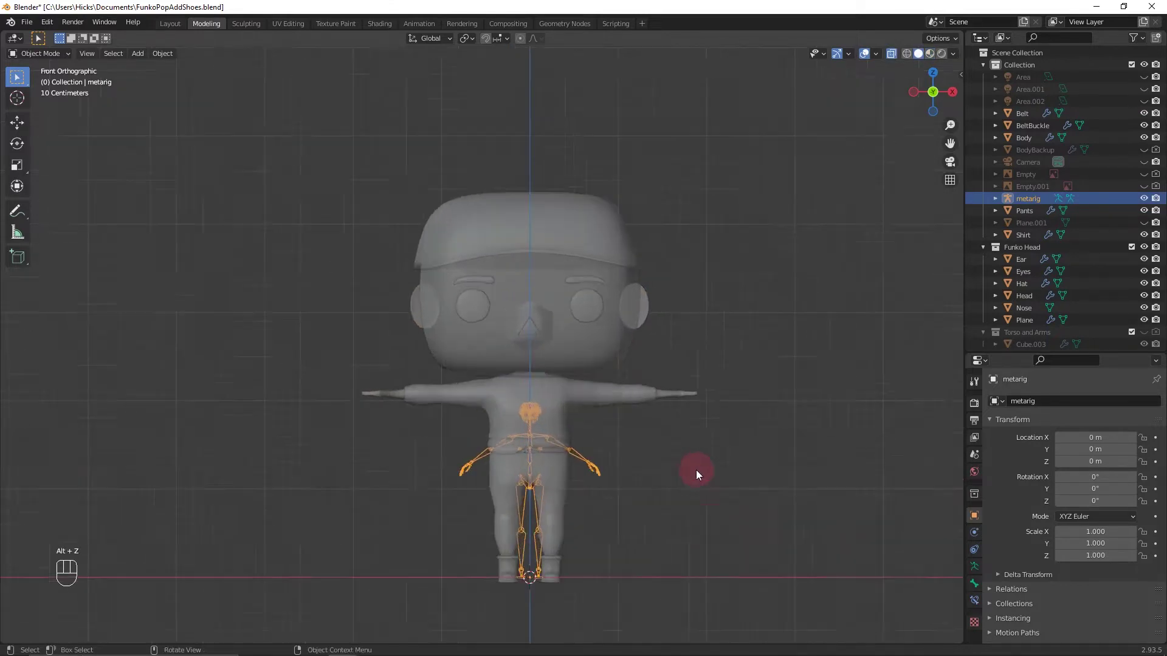
Scale the meta-rig up uniformly to about 1.393 to fit the character's body
shift+middle_drag(695, 469, 599, 365)
key(s)
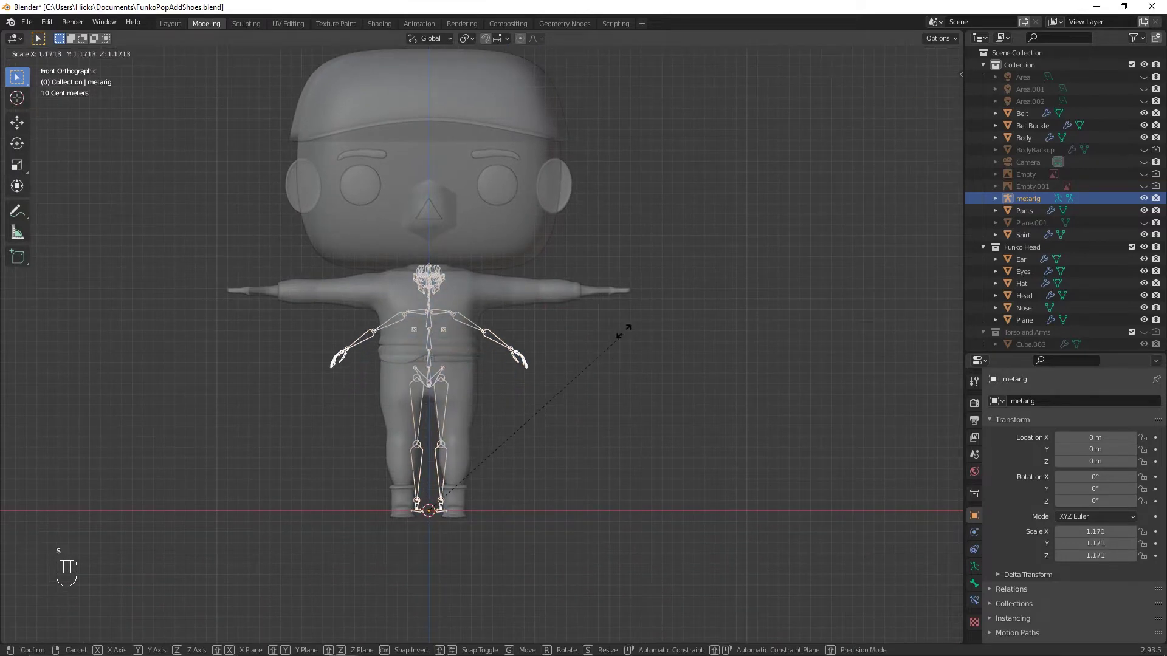
click(659, 304)
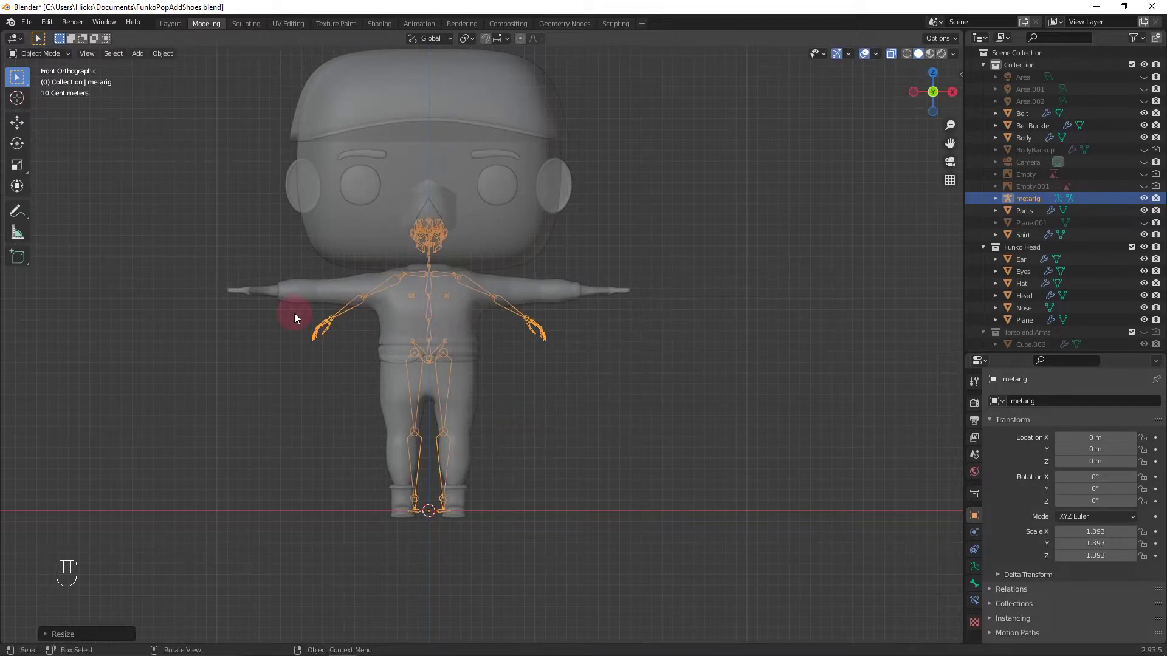
In Edit Mode, delete the cluster of facial bones in front of the head bone from the side view
key(Tab)
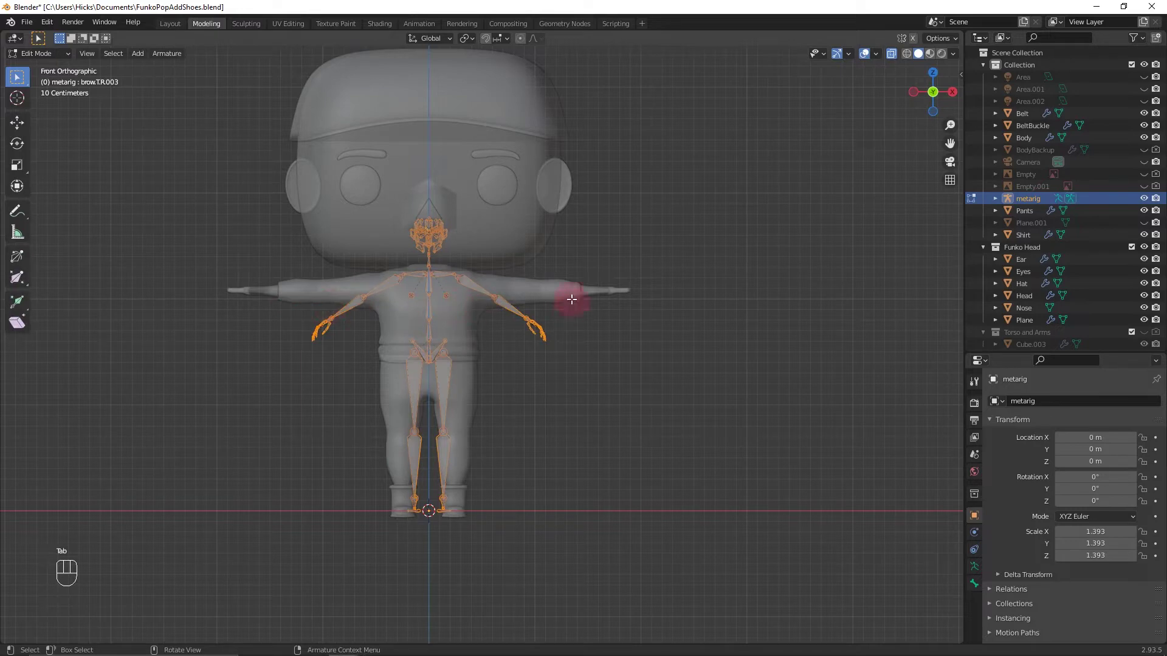
key(KP_3)
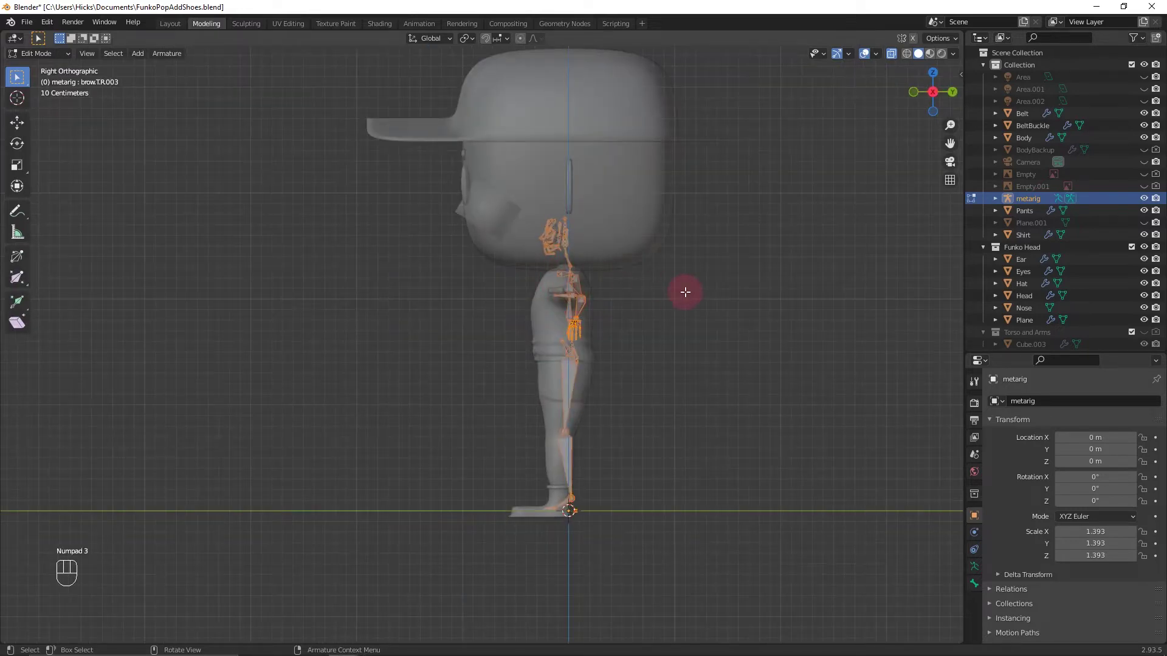
scroll(685, 292, up, 3)
shift+scroll(662, 230, up, 2)
shift+middle_drag(662, 230, 521, 383)
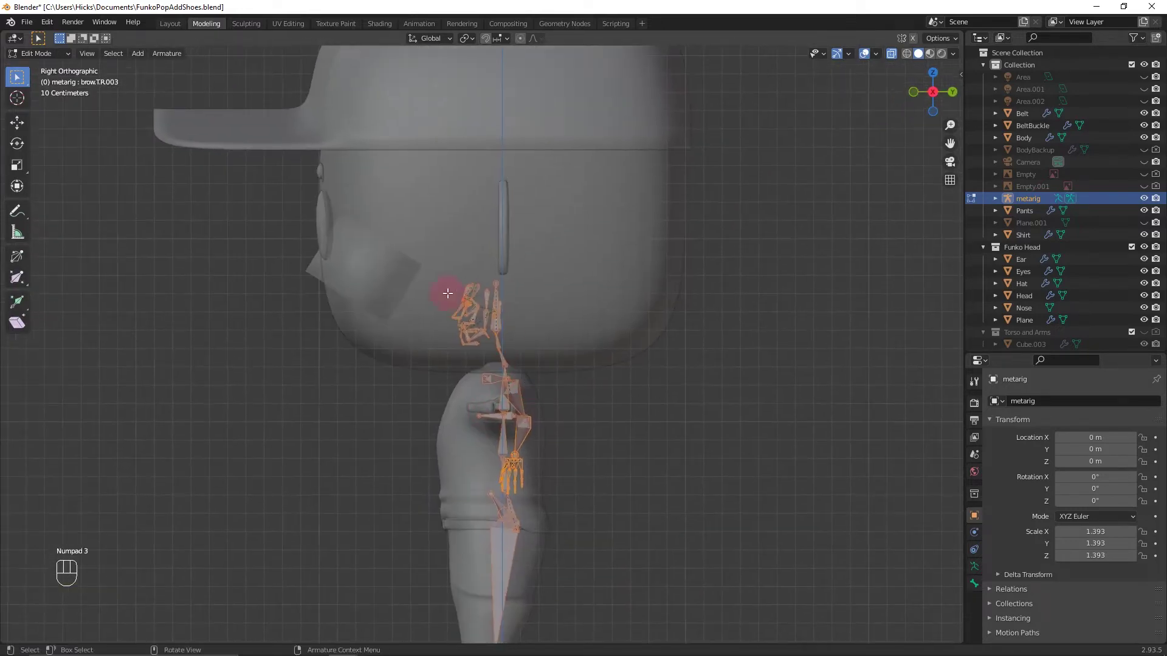
drag(432, 262, 491, 352)
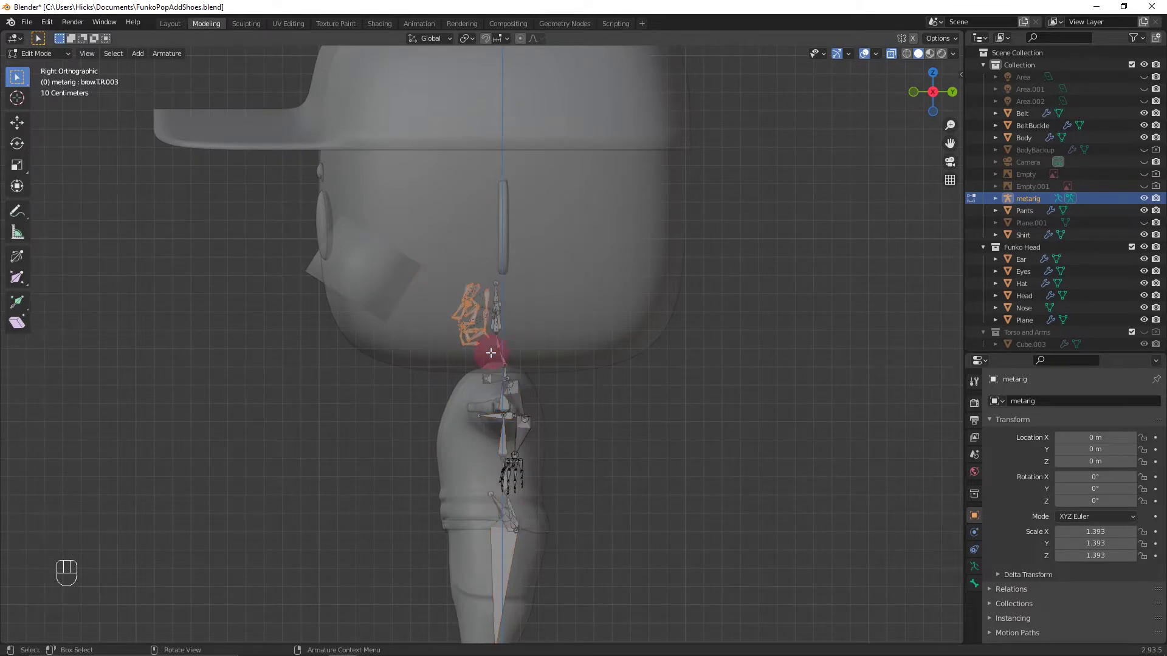
key(x)
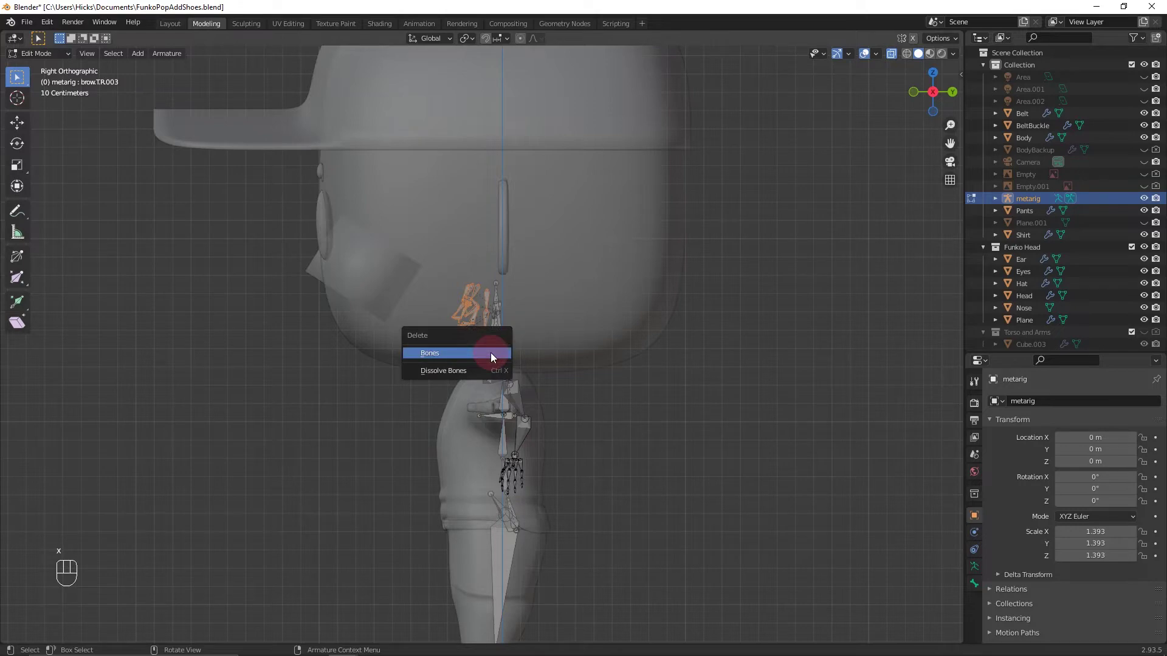
click(491, 353)
From the front view, delete the small leftover bones on both sides of the head bone and the face bone
key(KP_1)
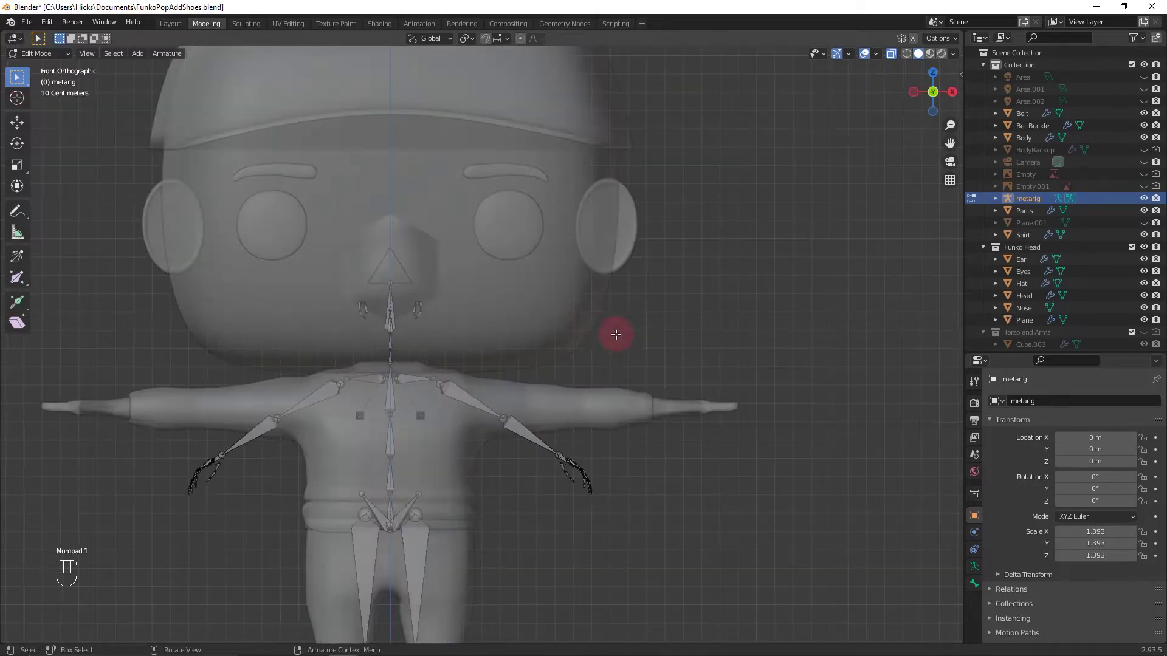
click(419, 311)
shift+click(363, 311)
key(x)
key(x)
click(390, 328)
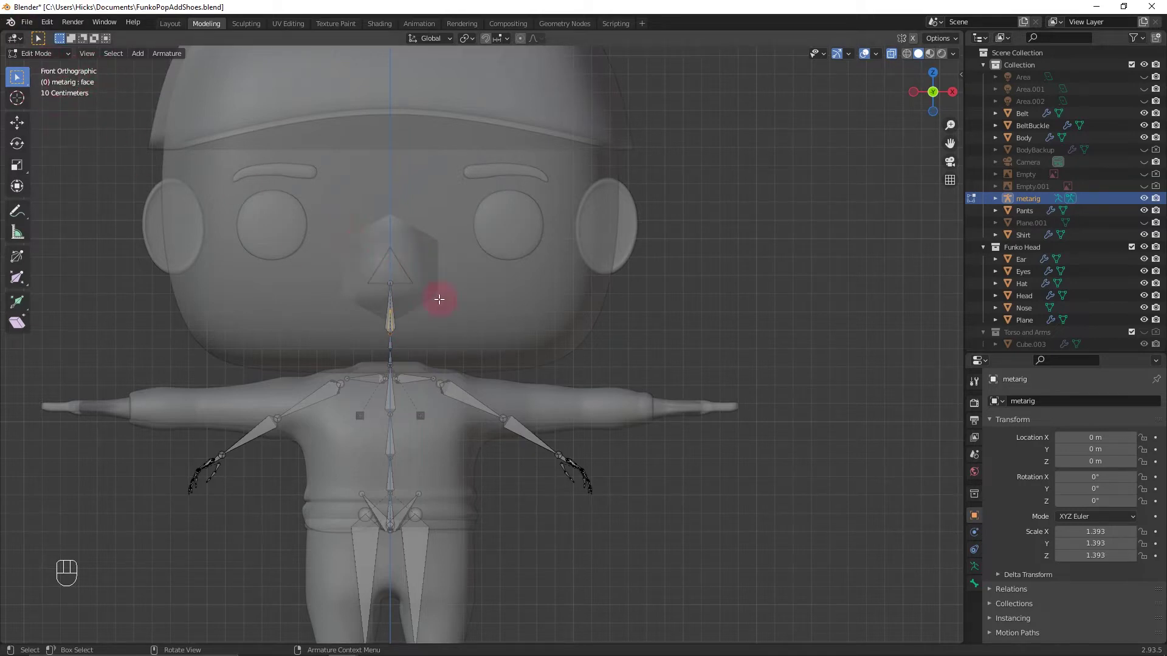
key(x)
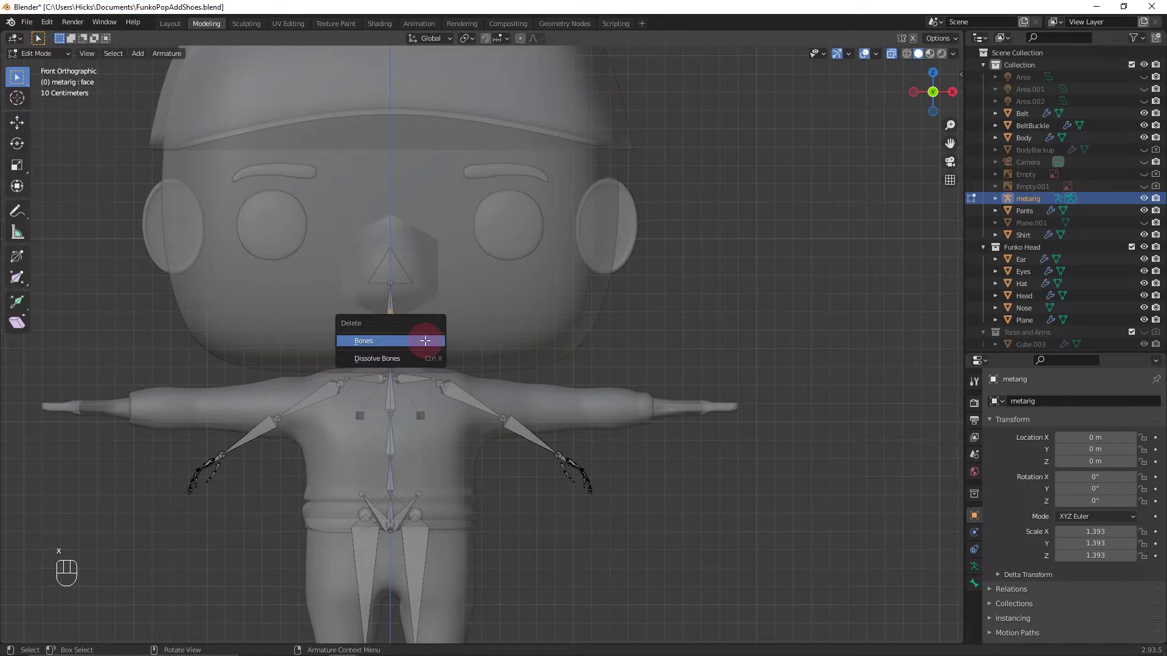
click(425, 340)
Delete all bones on the character's right side, including the arm, hand, shoulder, chest, pelvis and leg bones
drag(140, 331, 365, 539)
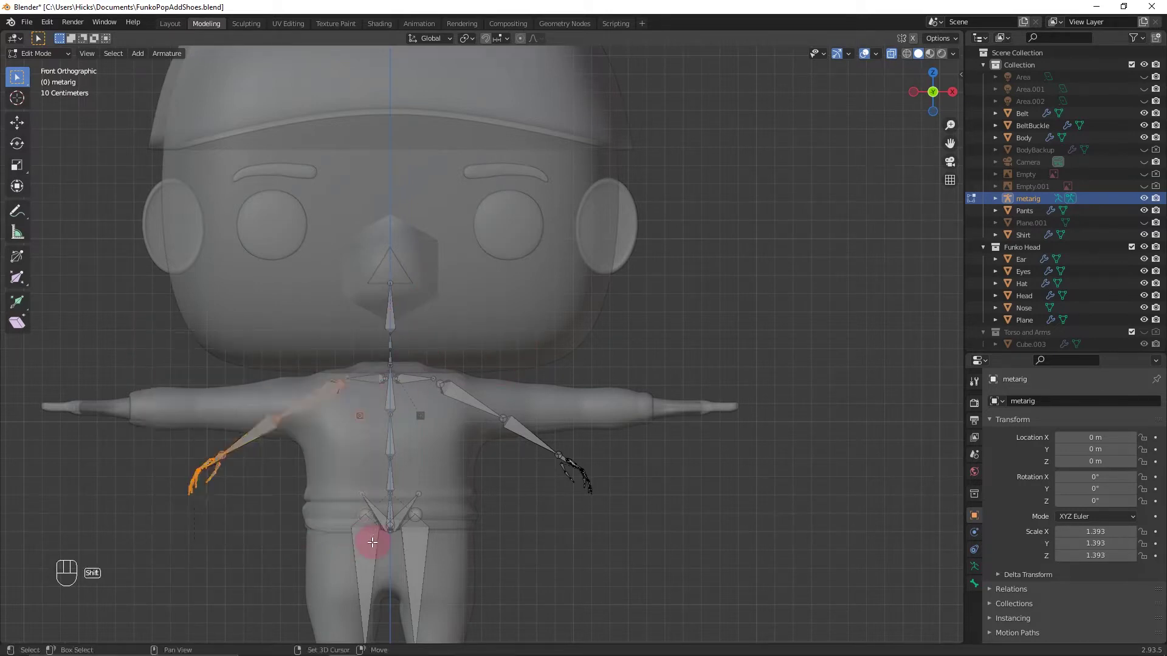
shift+click(338, 359)
shift+click(377, 385)
shift+click(516, 443)
shift+click(383, 383)
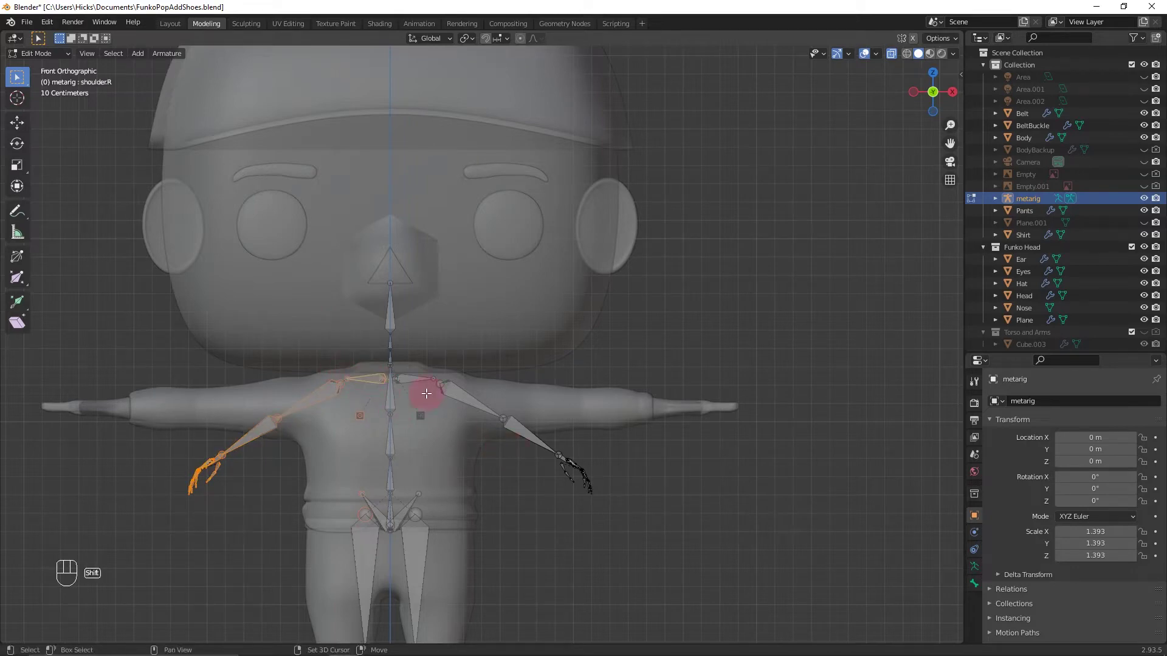
scroll(425, 396, down, 2)
shift+scroll(443, 409, down, 5)
shift+drag(376, 258, 425, 392)
shift+click(425, 201)
key(x)
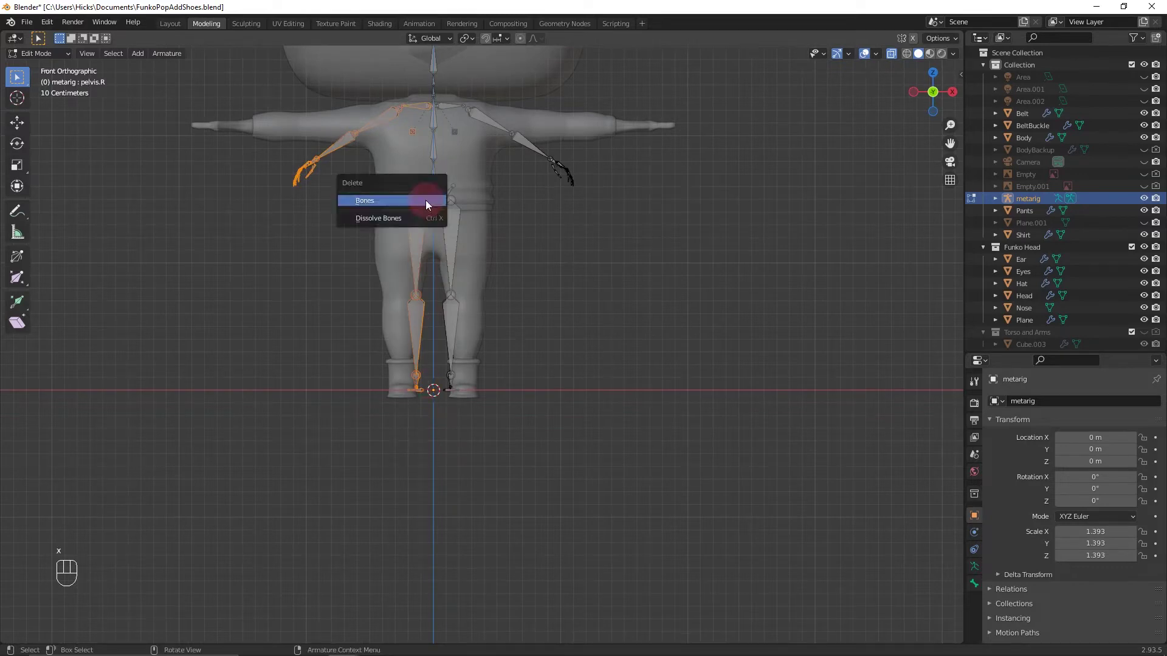
click(427, 204)
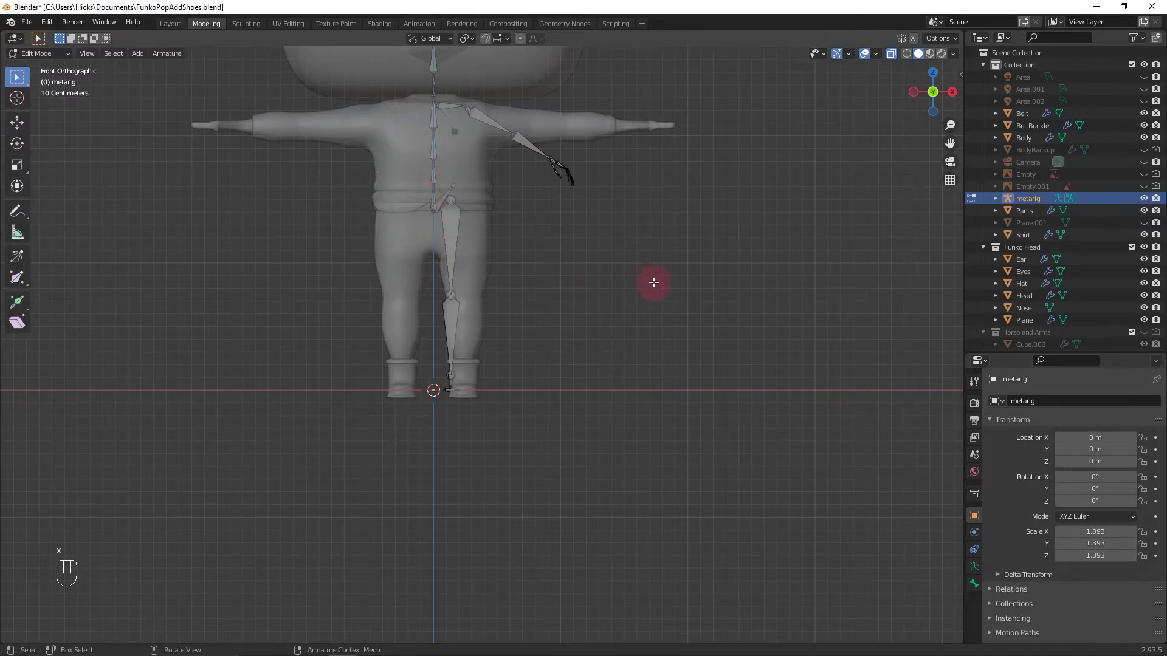
Move the character's left arm and hand bones outward along X, then slightly down along Z to the upper sleeve
scroll(653, 282, up, 3)
shift+middle_drag(654, 282, 604, 471)
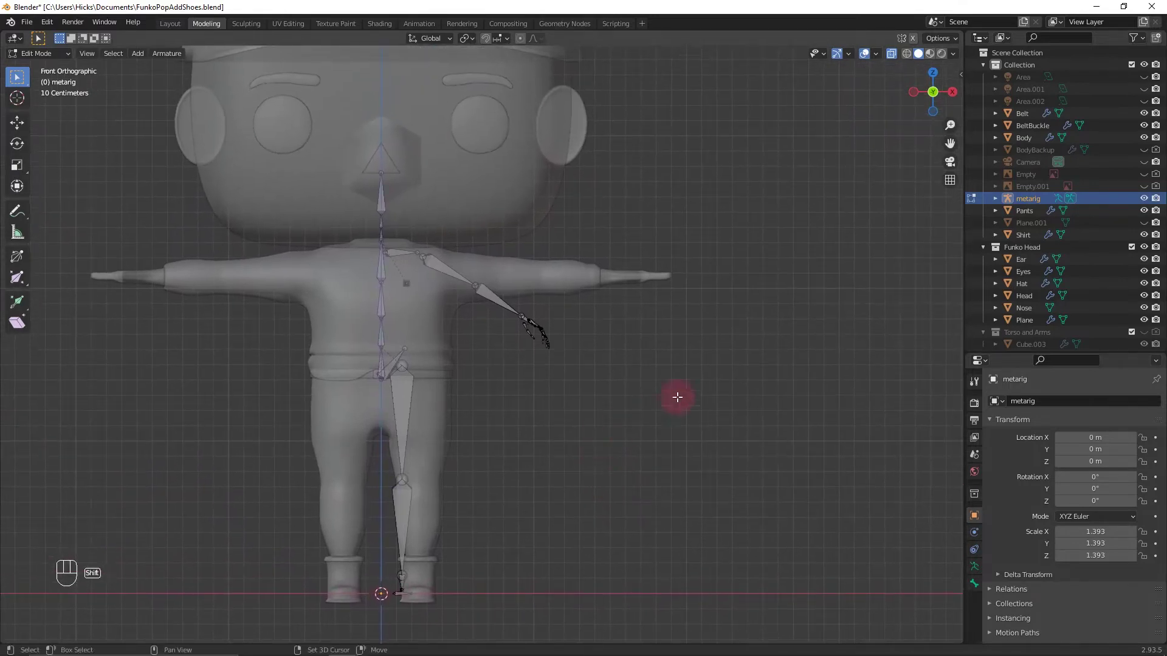
drag(428, 245, 577, 359)
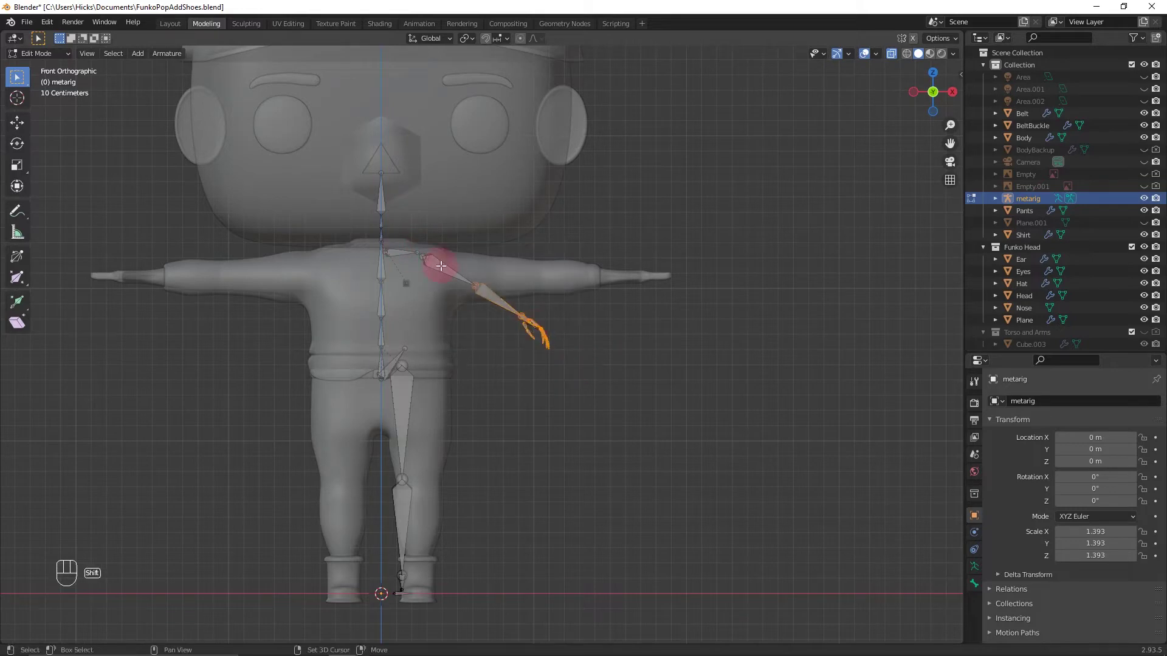
shift+click(440, 268)
shift+click(493, 284)
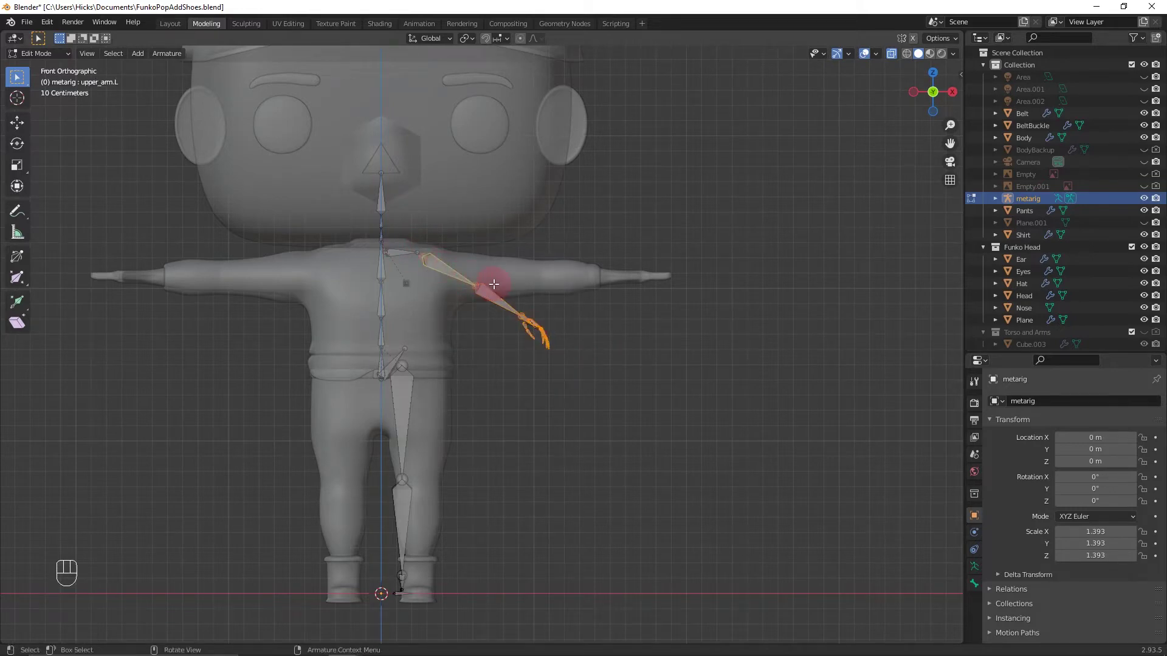
key(g)
key(x)
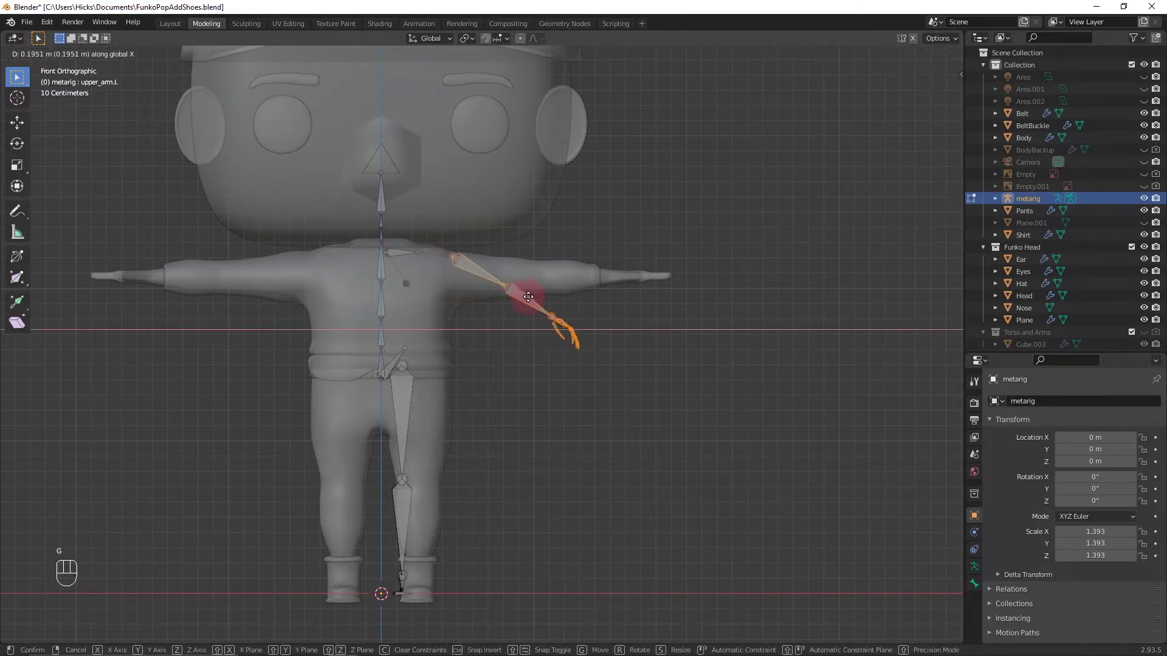
click(536, 299)
key(g)
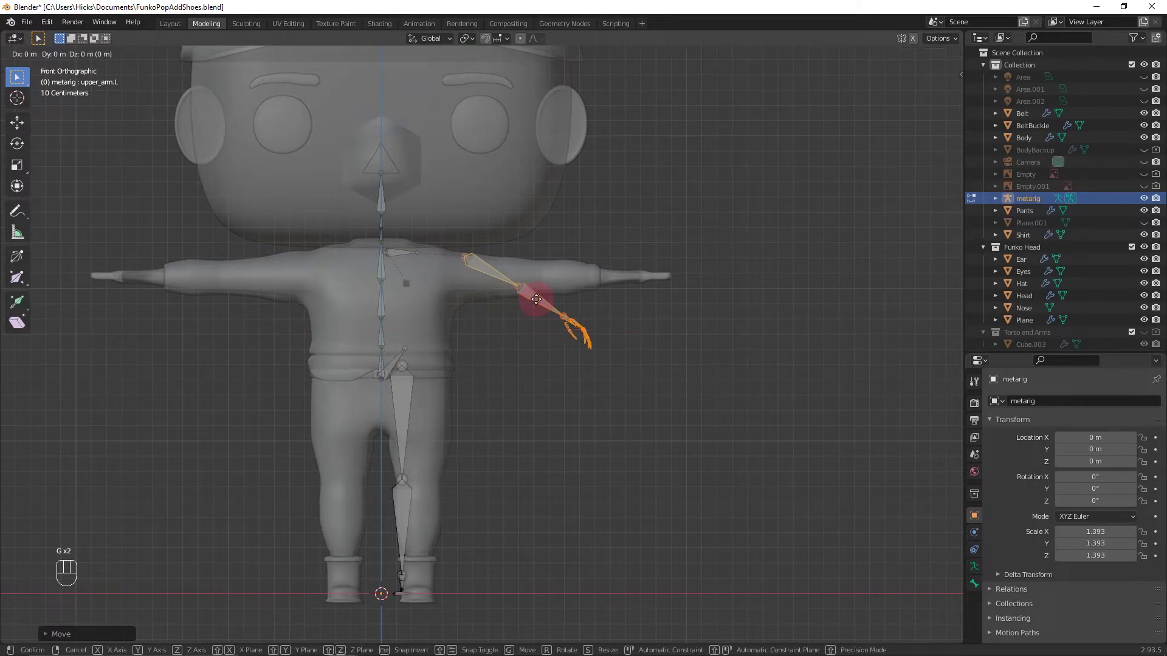
key(z)
click(538, 318)
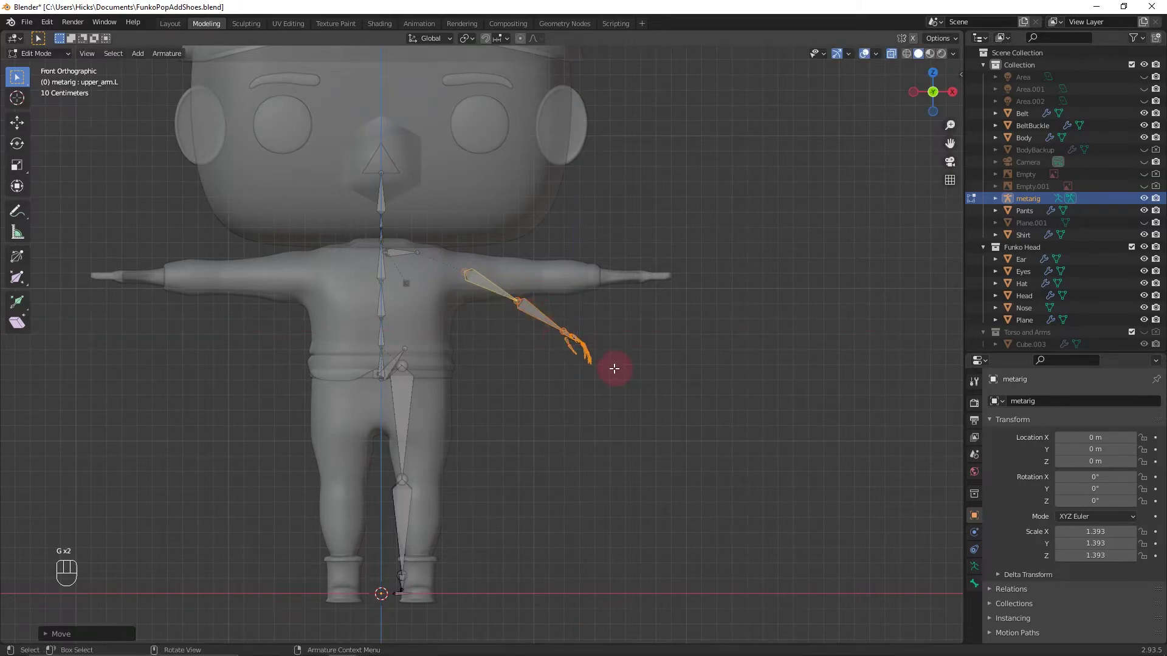
Rotate the left arm and hand bones to roughly horizontal and shift them along Z and X into the outstretched sleeve
key(r)
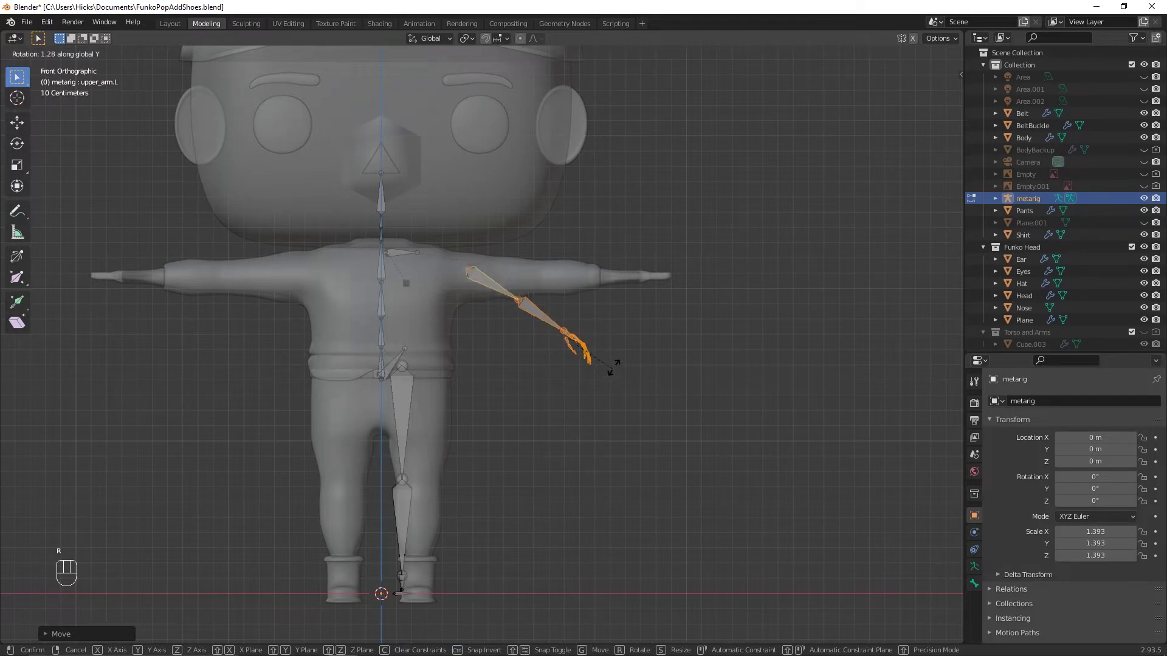
click(624, 348)
key(g)
key(z)
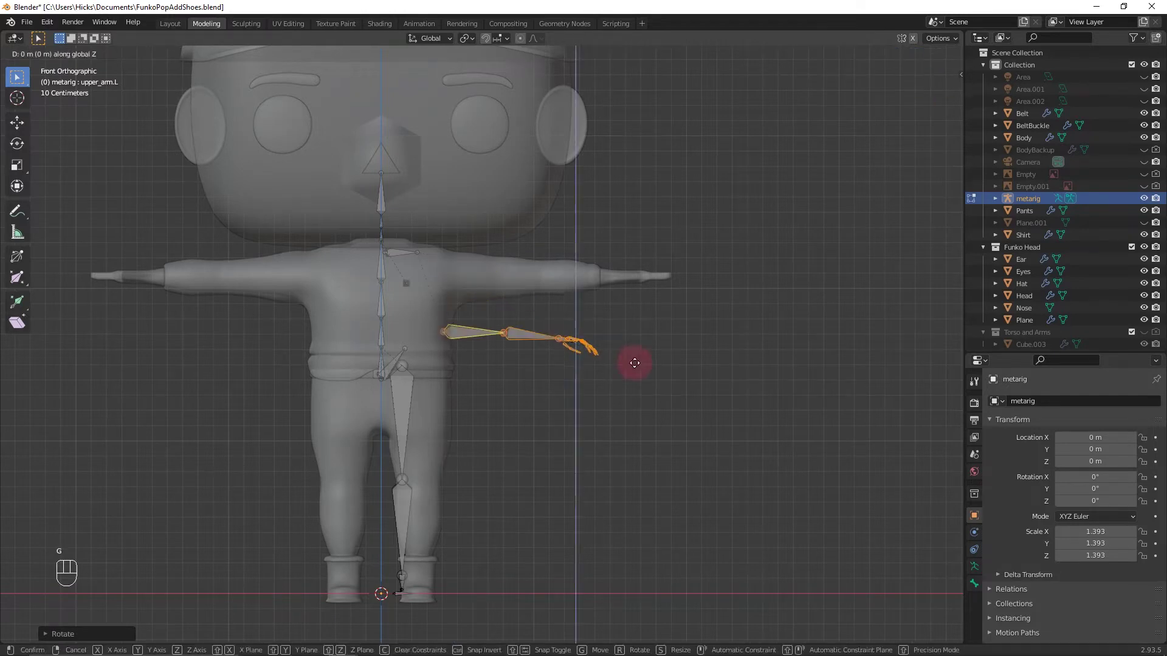
key(g)
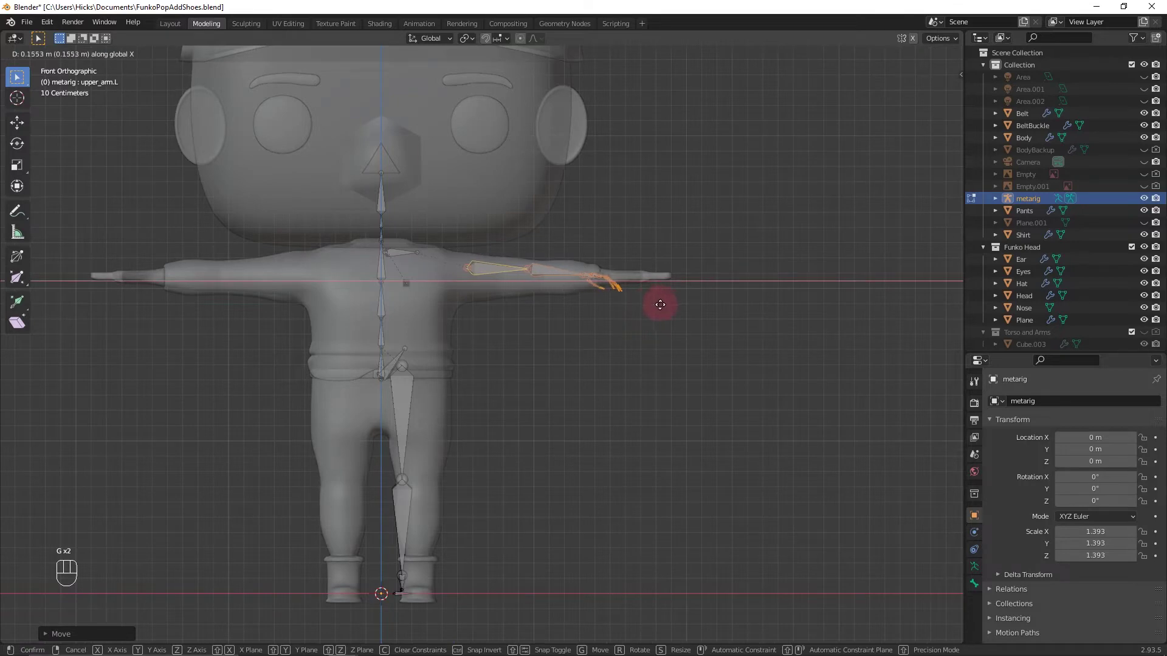
click(662, 302)
click(373, 217)
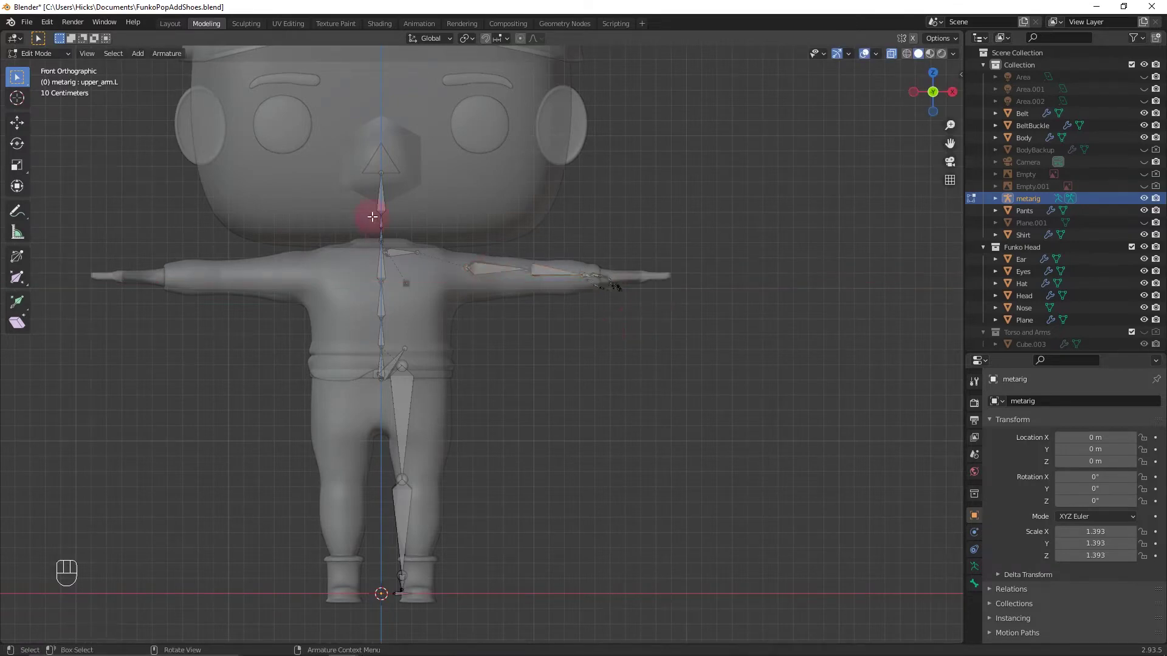
Move the left upper arm's shoulder joint inward, lower the shoulder and elbow joints along Z, and raise the shoulder joint slightly
key(g)
click(478, 280)
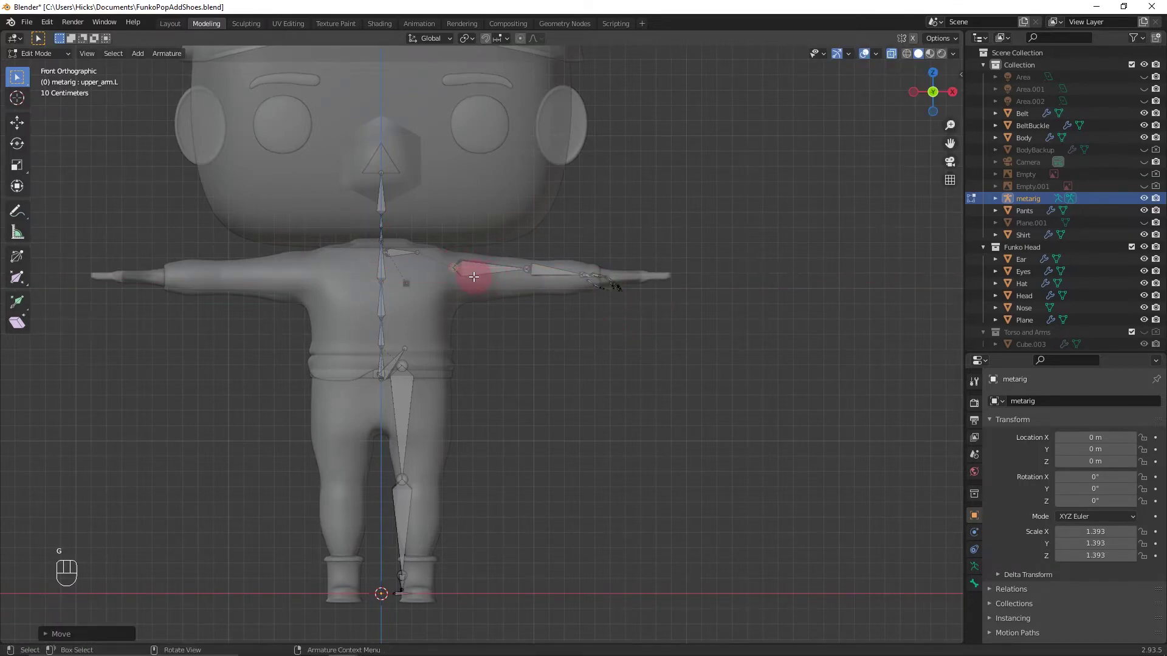
key(g)
key(z)
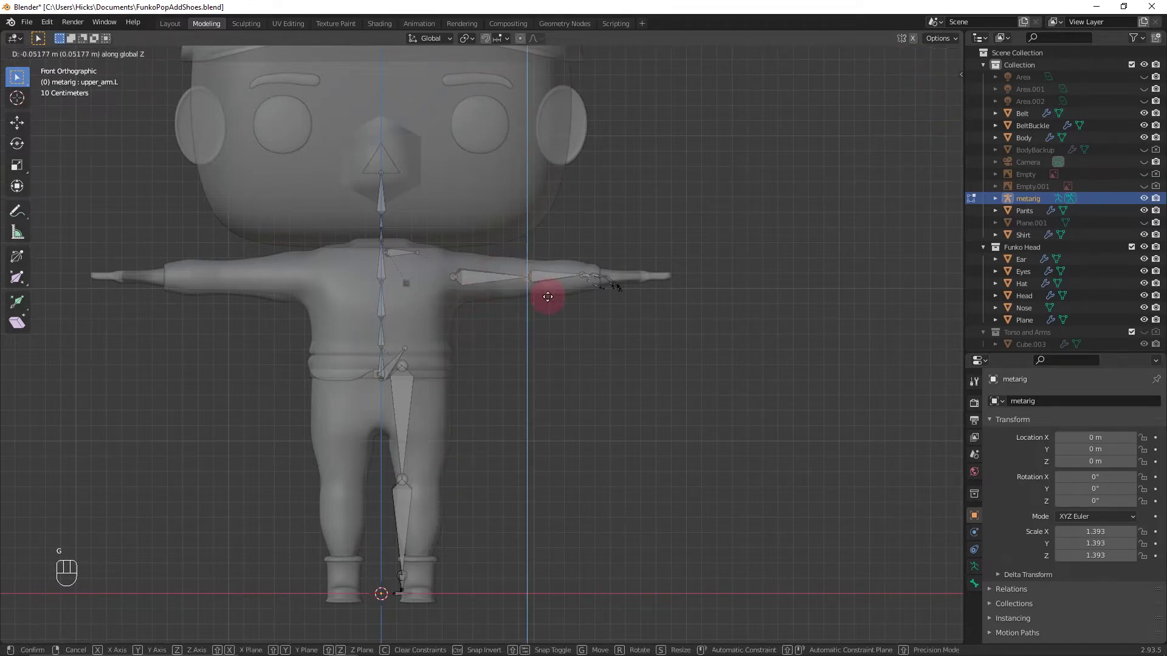
click(547, 294)
click(483, 302)
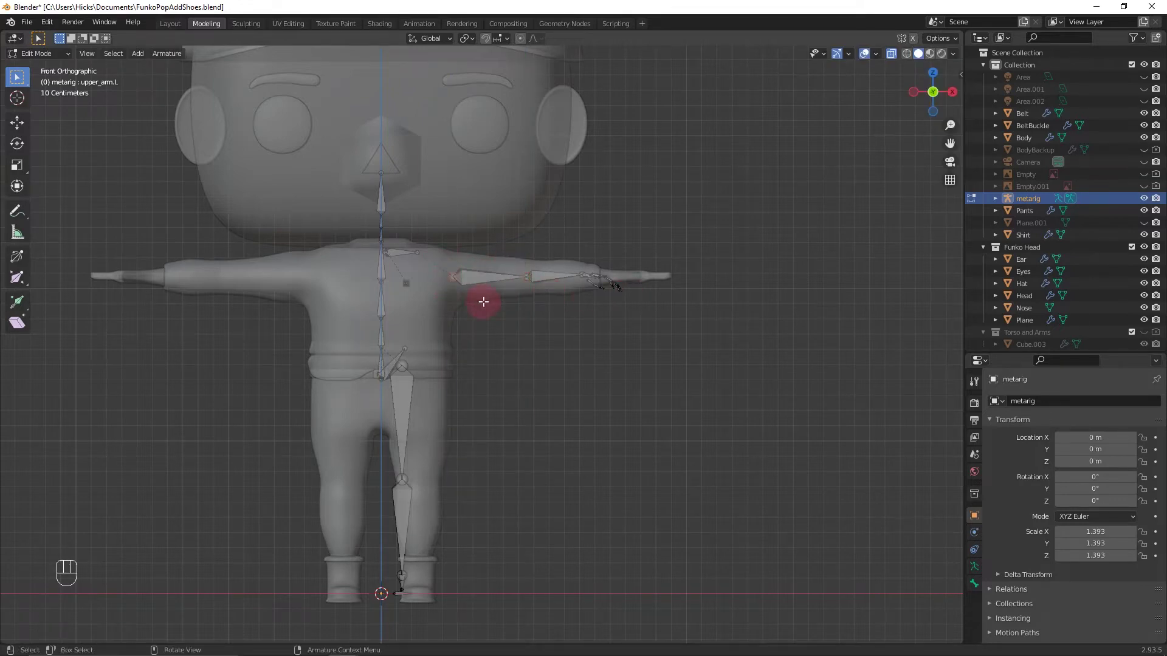
key(g)
click(482, 294)
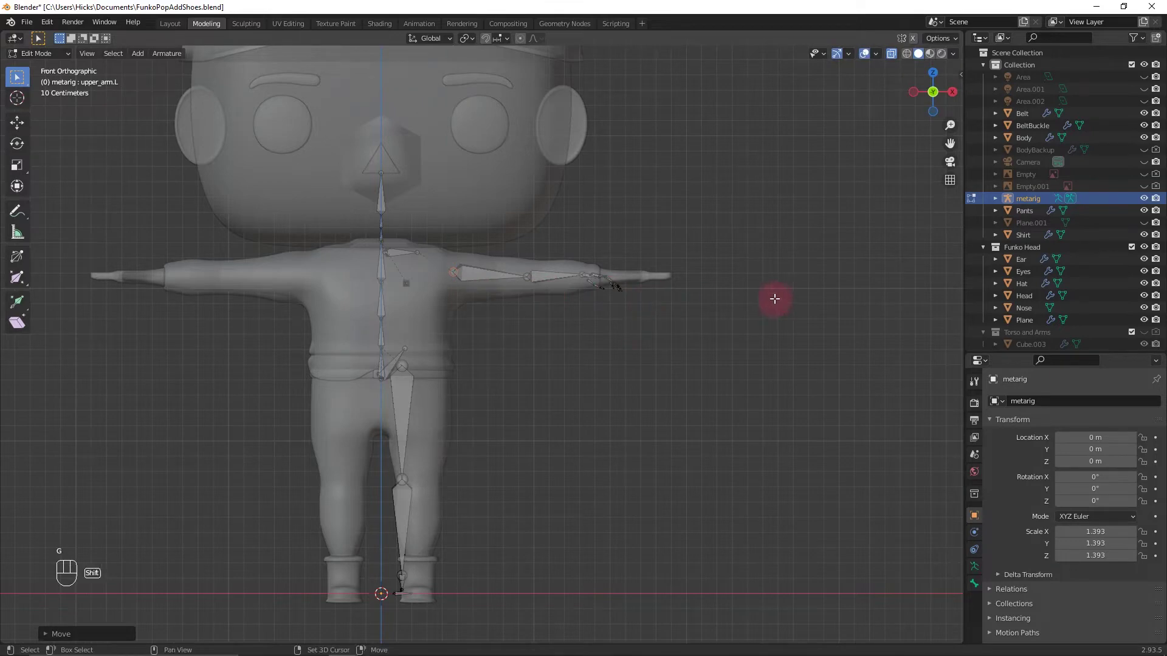
Move the left finger and thumb bones outward along X into the mesh hand, stretching the hand bone's outer end with them
shift+middle_drag(758, 305, 726, 325)
scroll(726, 326, up, 4)
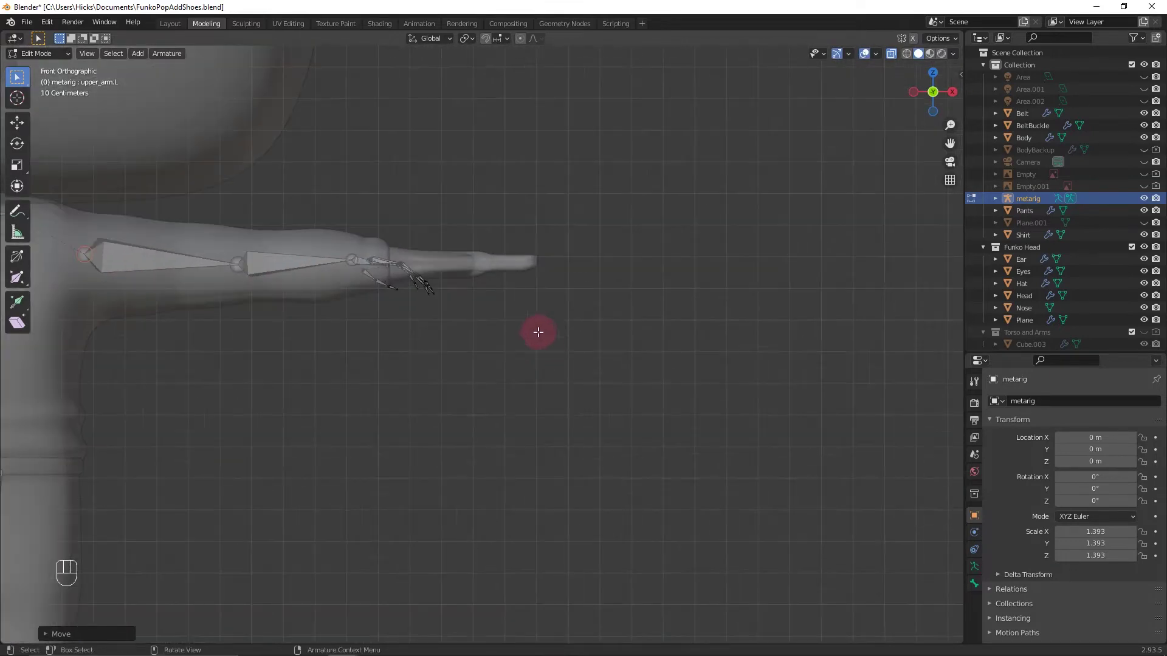
drag(347, 239, 471, 321)
shift+click(358, 262)
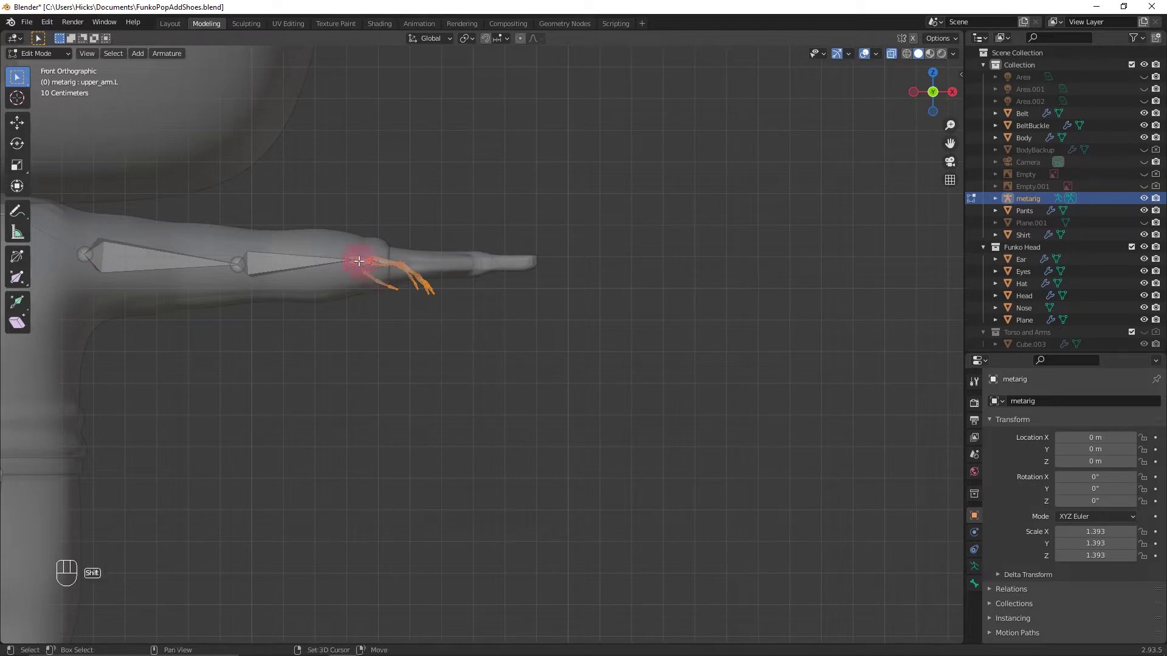
key(g)
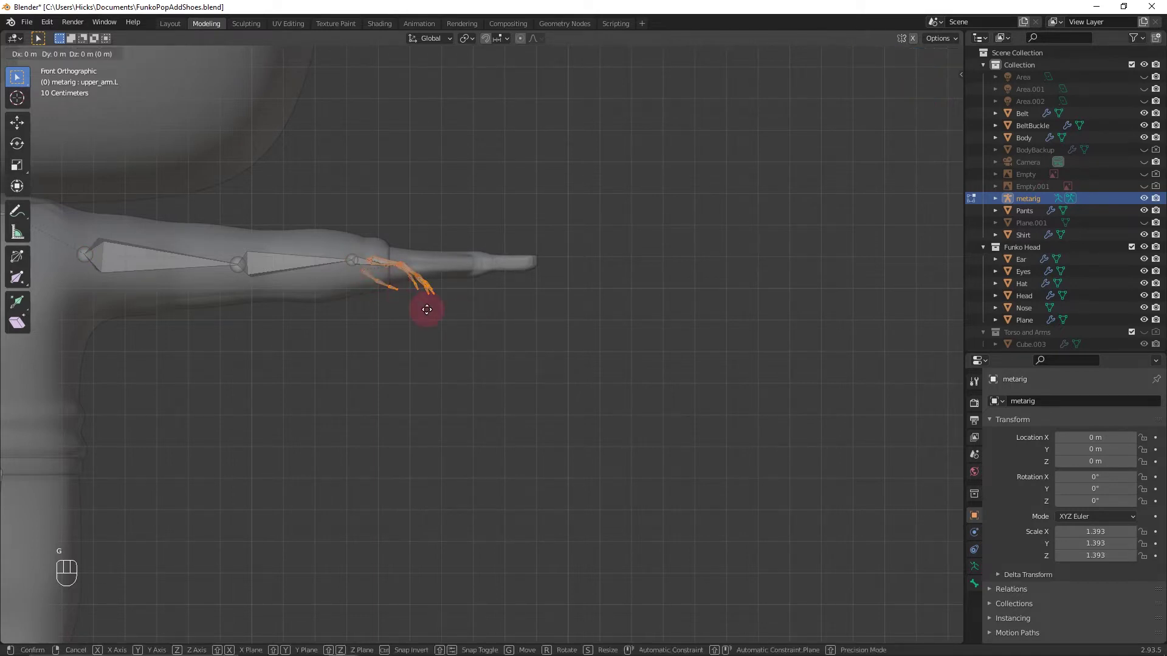
key(x)
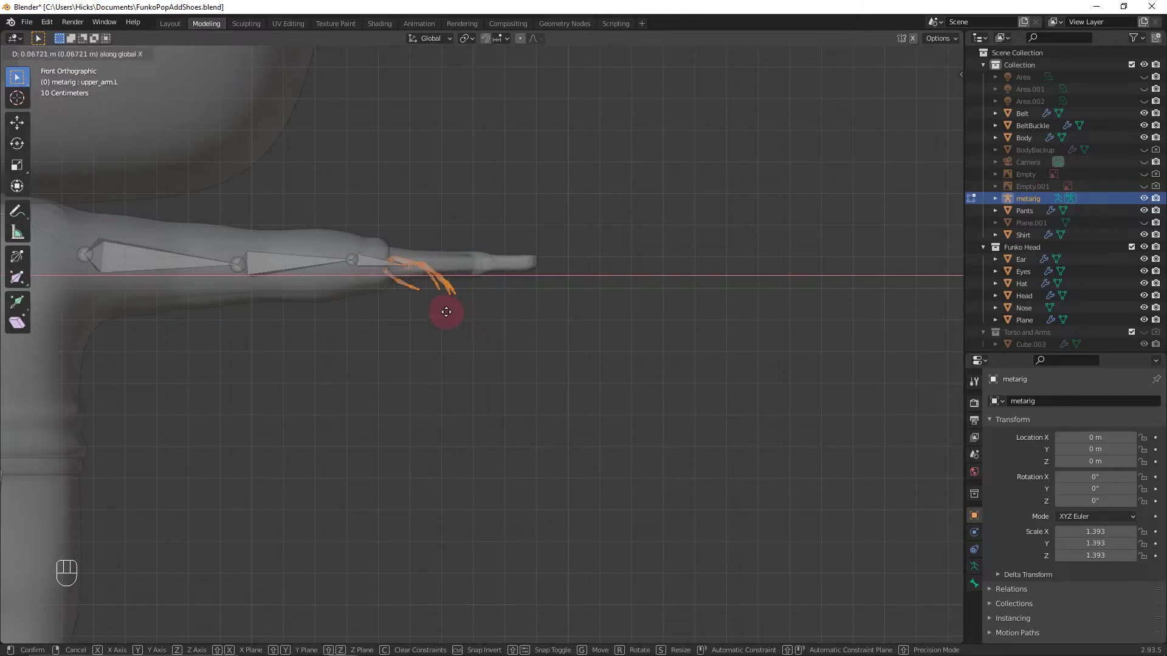
click(403, 277)
key(g)
key(x)
click(601, 316)
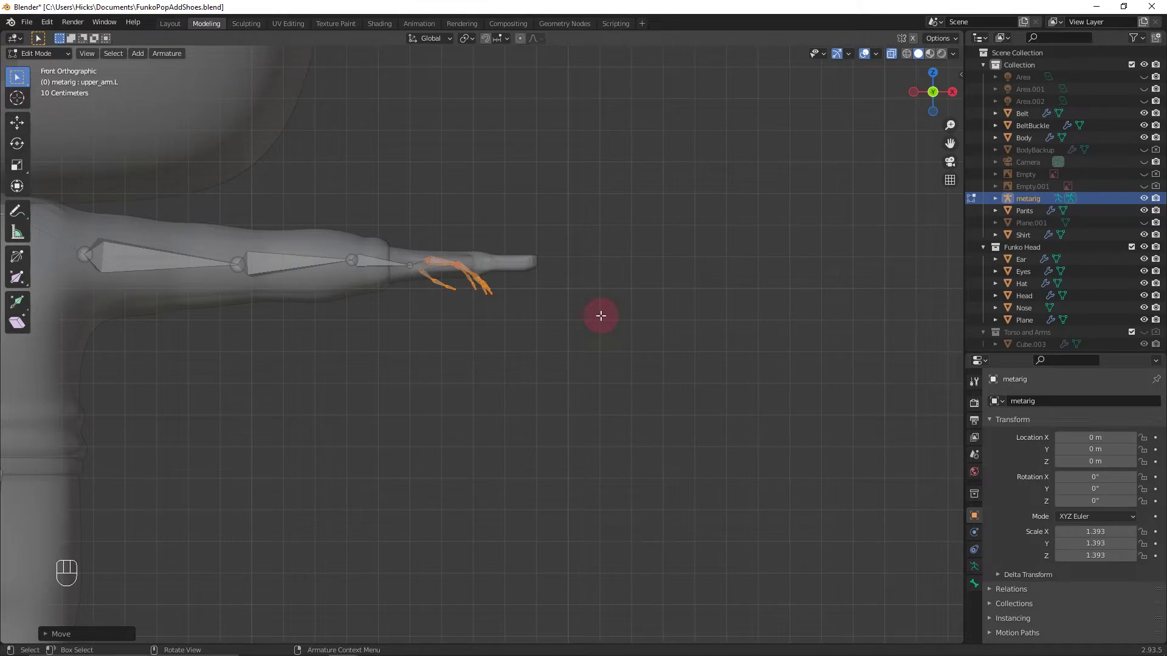
From the top view, shift the finger and thumb bones along Y onto the palm and along X toward the fingers
key(KP_7)
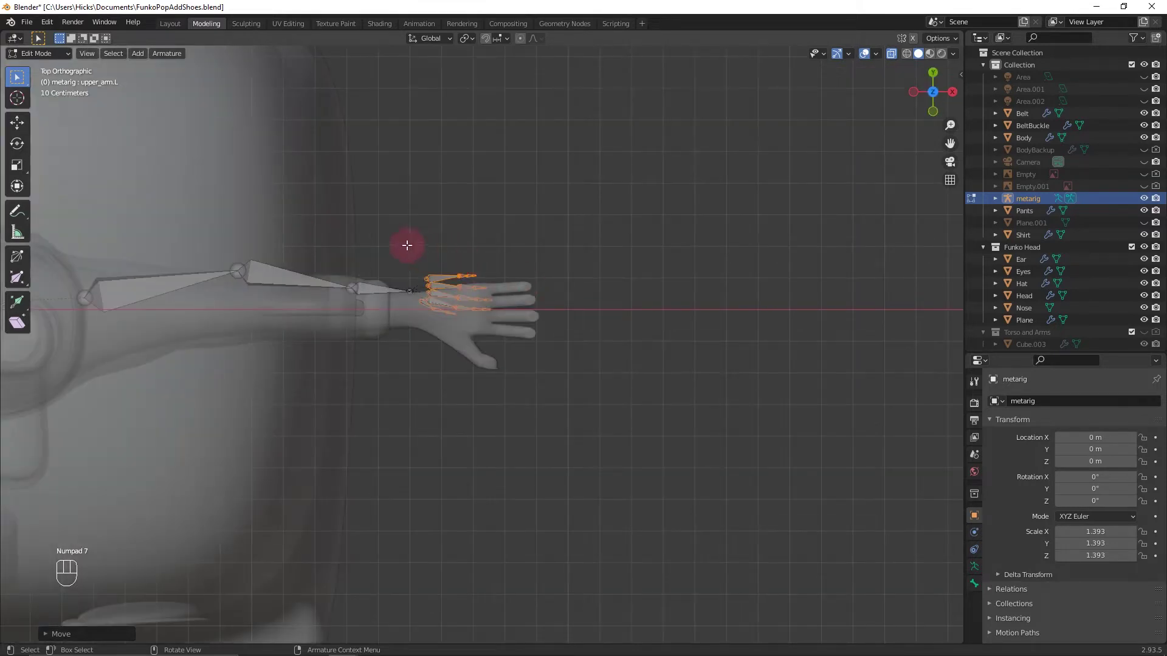
key(g)
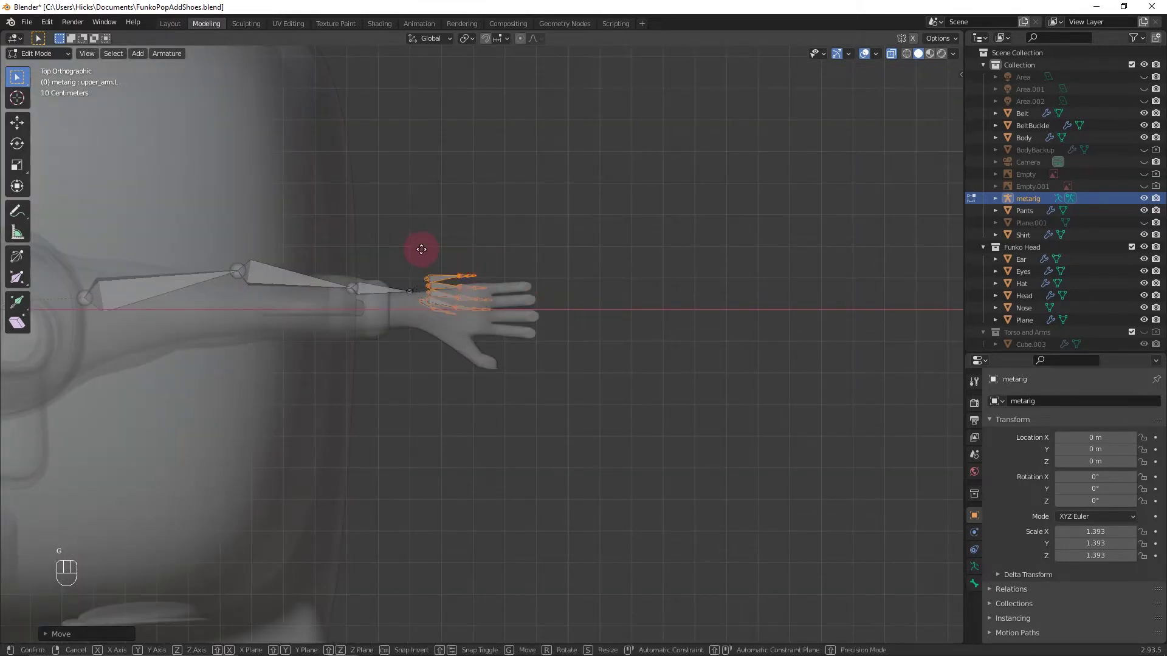
key(y)
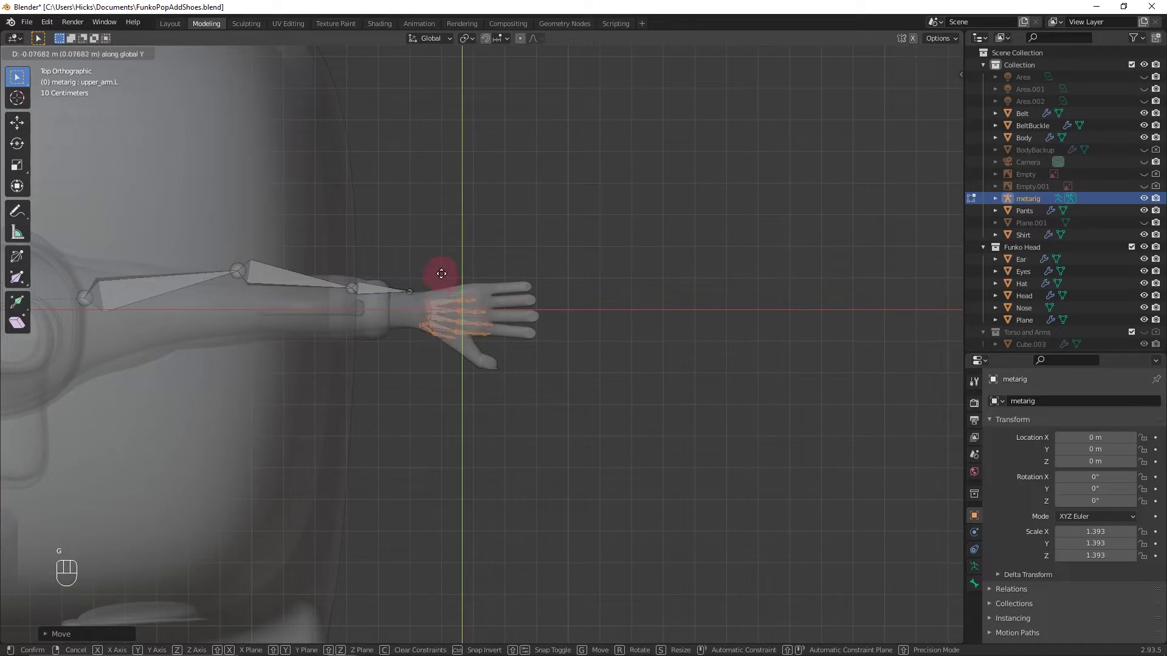
right_click(446, 268)
key(g)
key(x)
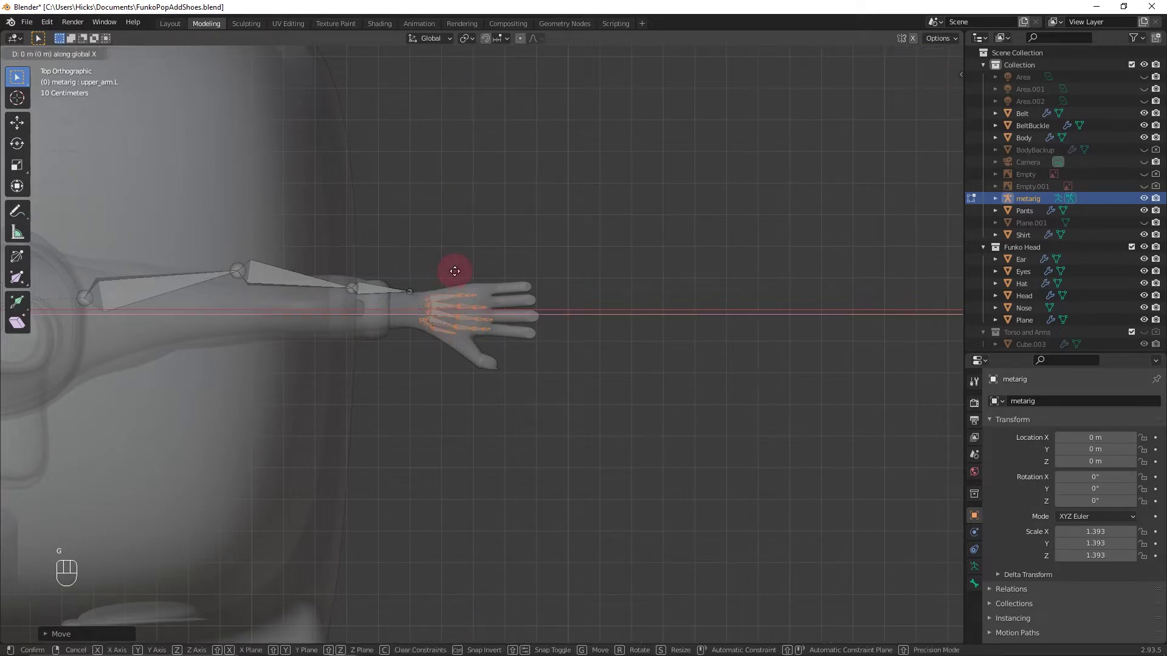
click(489, 273)
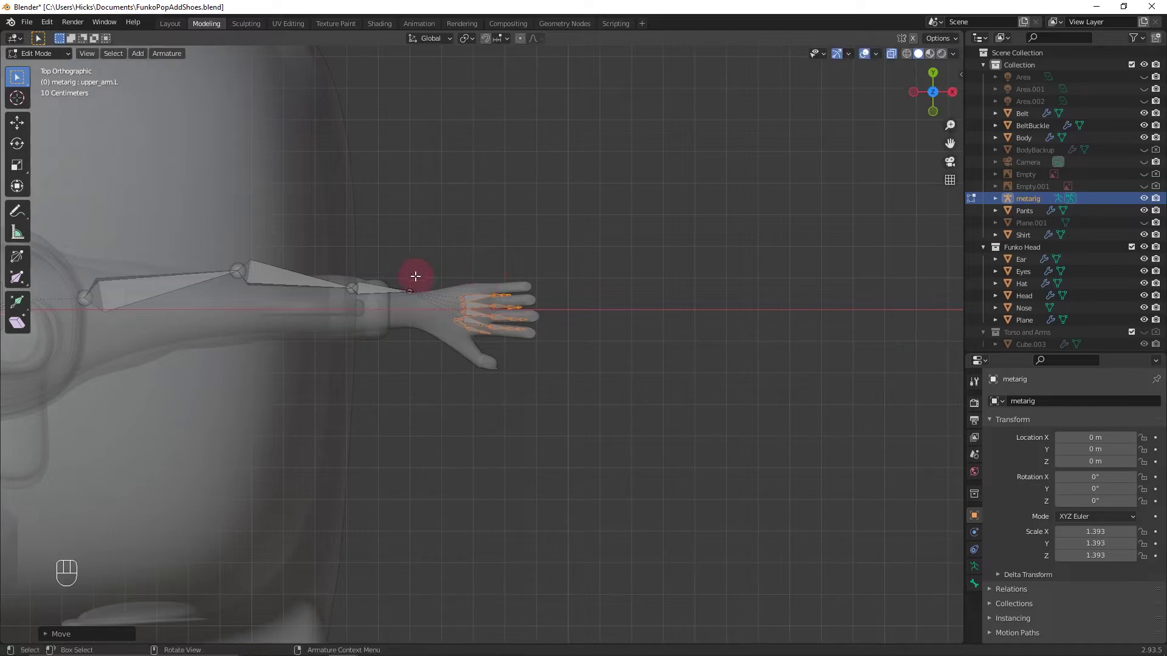
Move the left hand bone along Y to the centre of the wrist and bring the elbow joint into line with the sleeve
drag(332, 251, 430, 312)
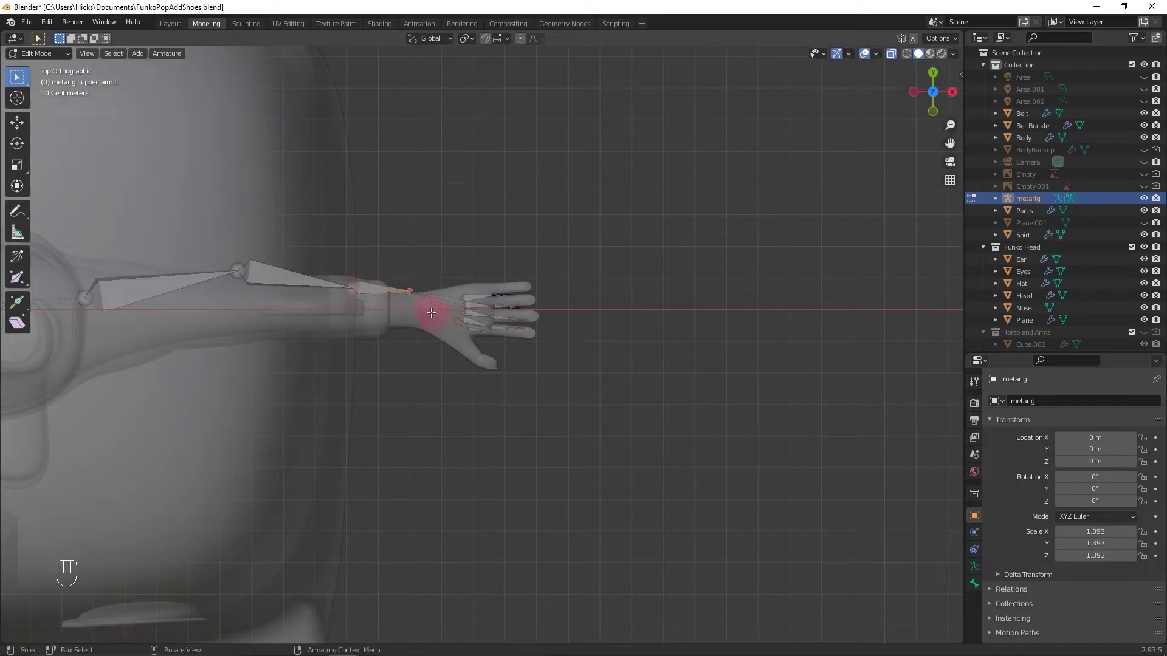
key(g)
key(y)
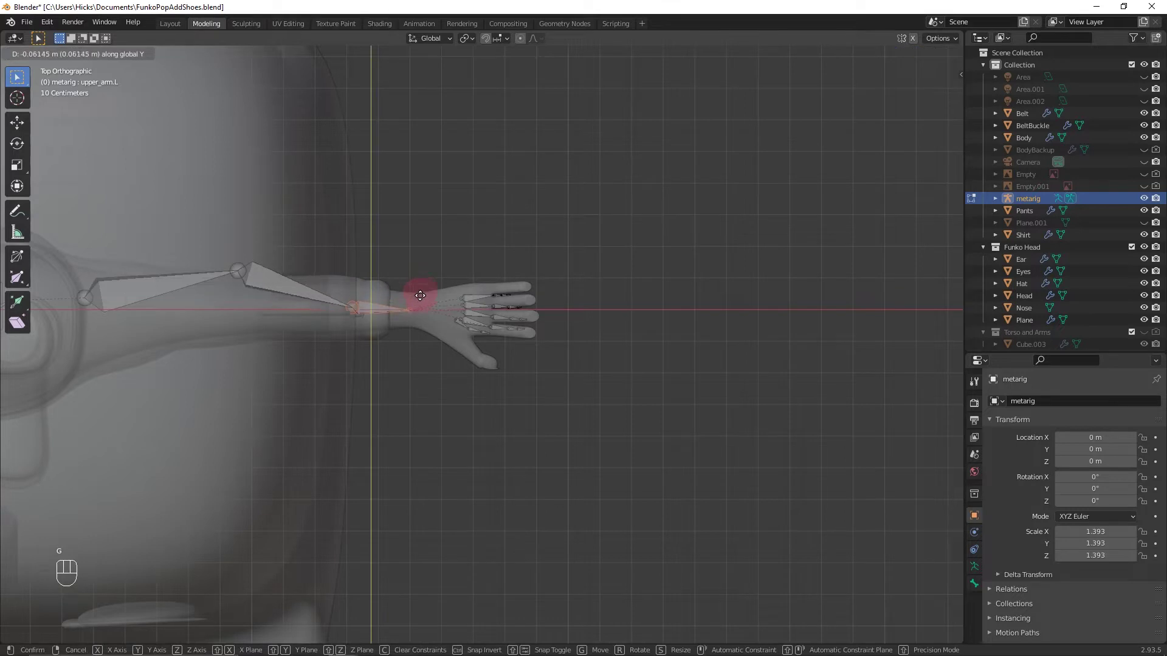
click(416, 294)
click(268, 293)
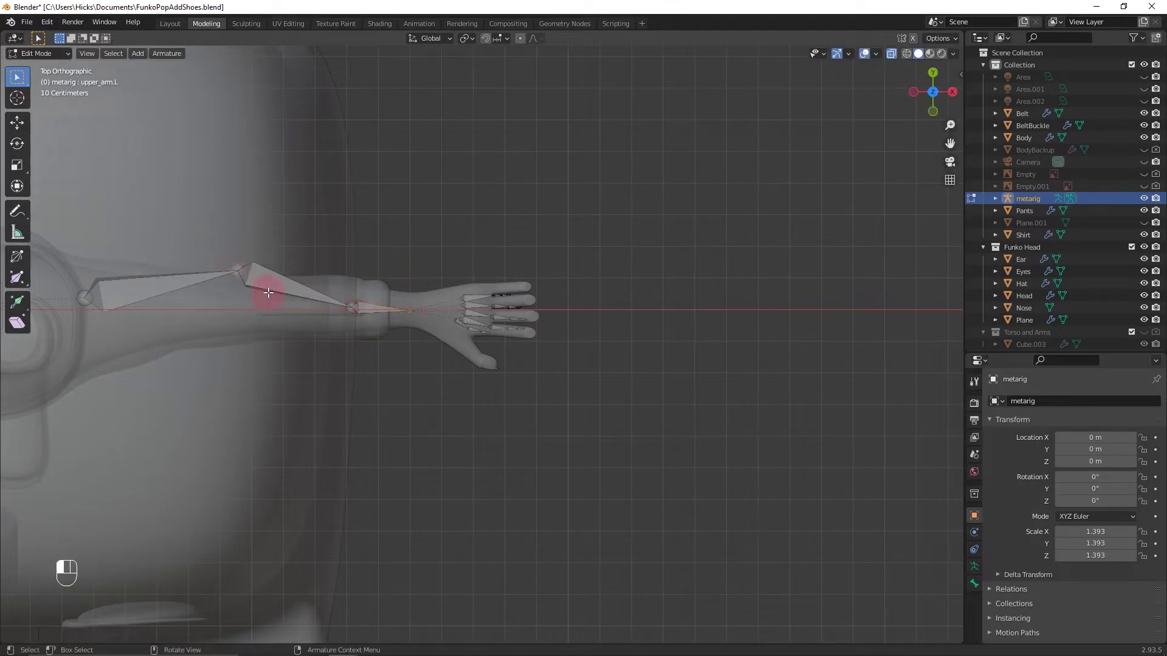
Move the three thumb bones into the mesh thumb and shift the thumb's tip bone along X and Y to the thumb's end
scroll(416, 286, up, 4)
shift+click(449, 301)
shift+click(484, 313)
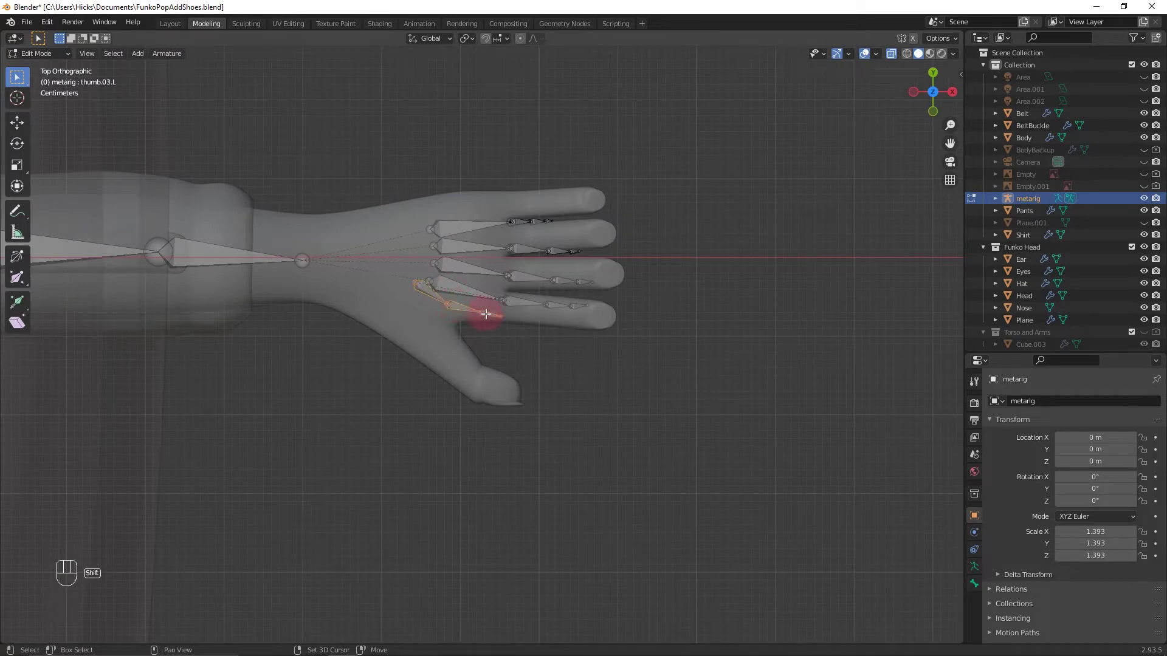
key(g)
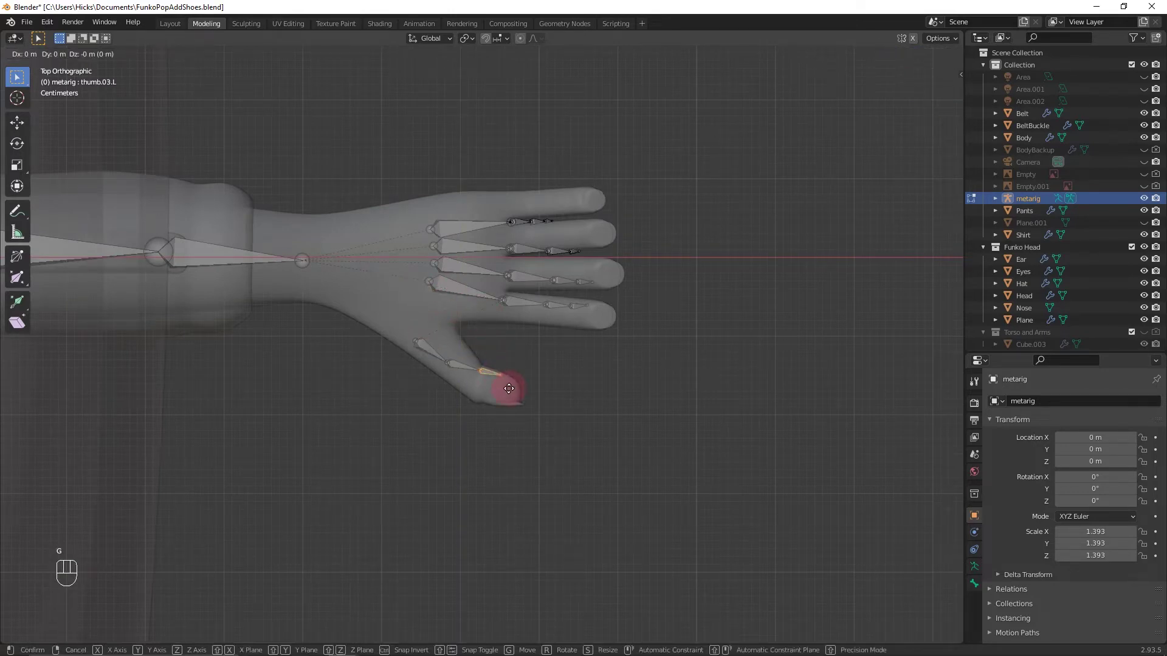
click(528, 399)
key(g)
middle_click(530, 400)
click(530, 411)
key(g)
middle_click(531, 414)
click(533, 412)
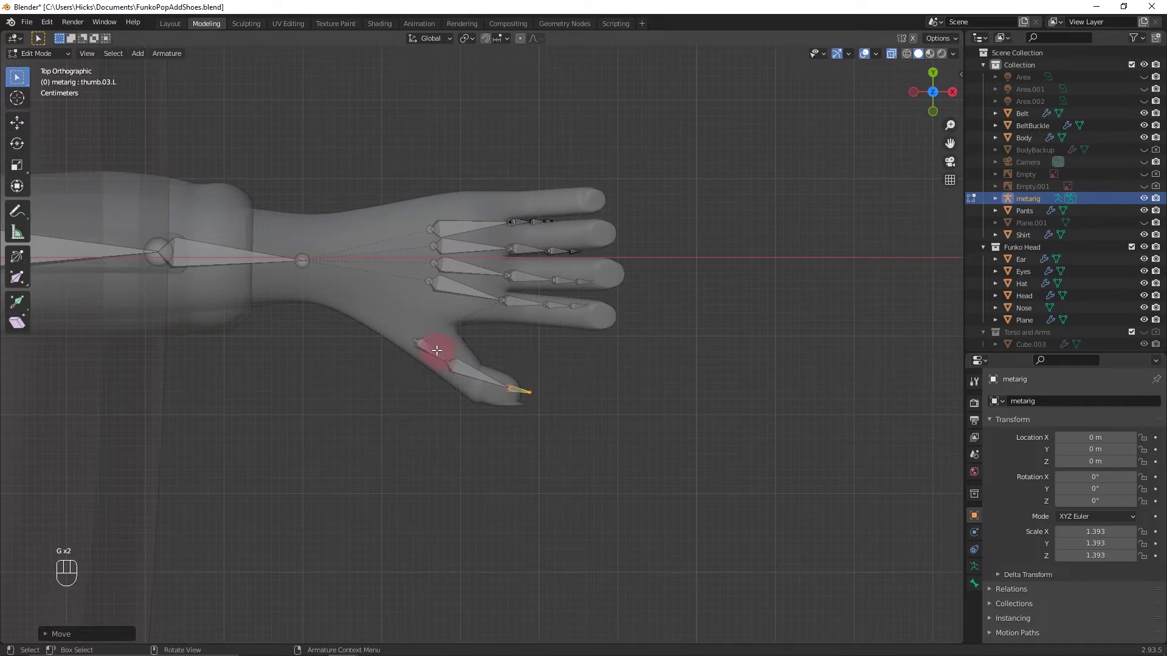
Shift the joint between the thumb's first and second bones along X and Y to the middle of the mesh thumb
click(460, 370)
key(g)
middle_click(467, 370)
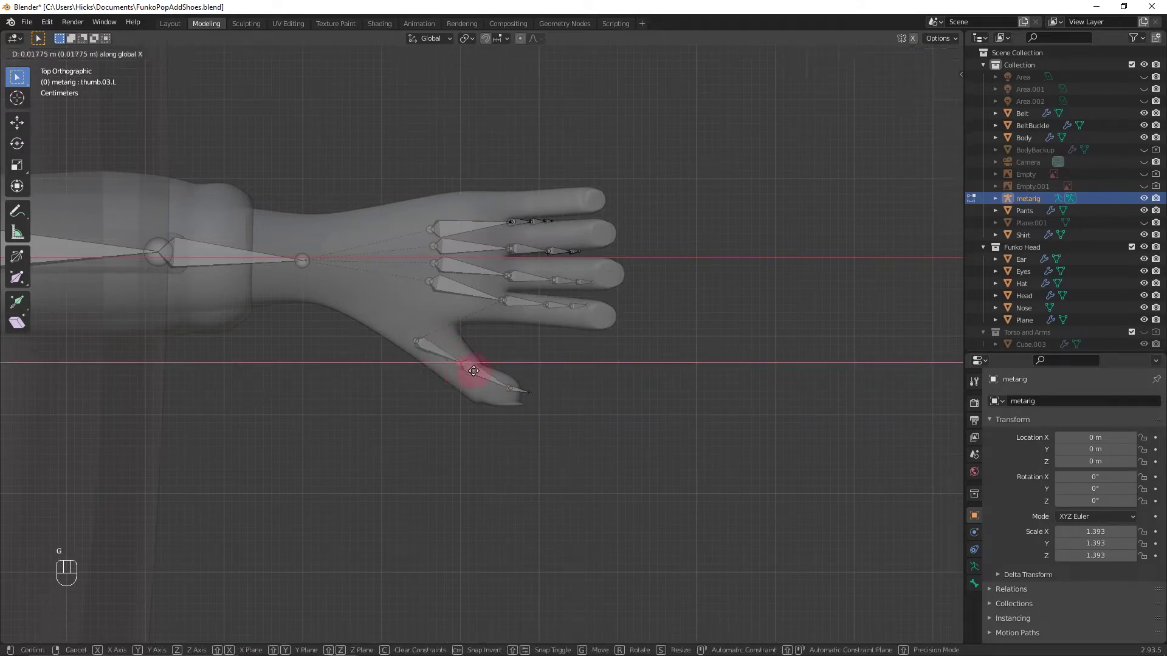
click(483, 371)
key(g)
middle_click(475, 372)
click(448, 365)
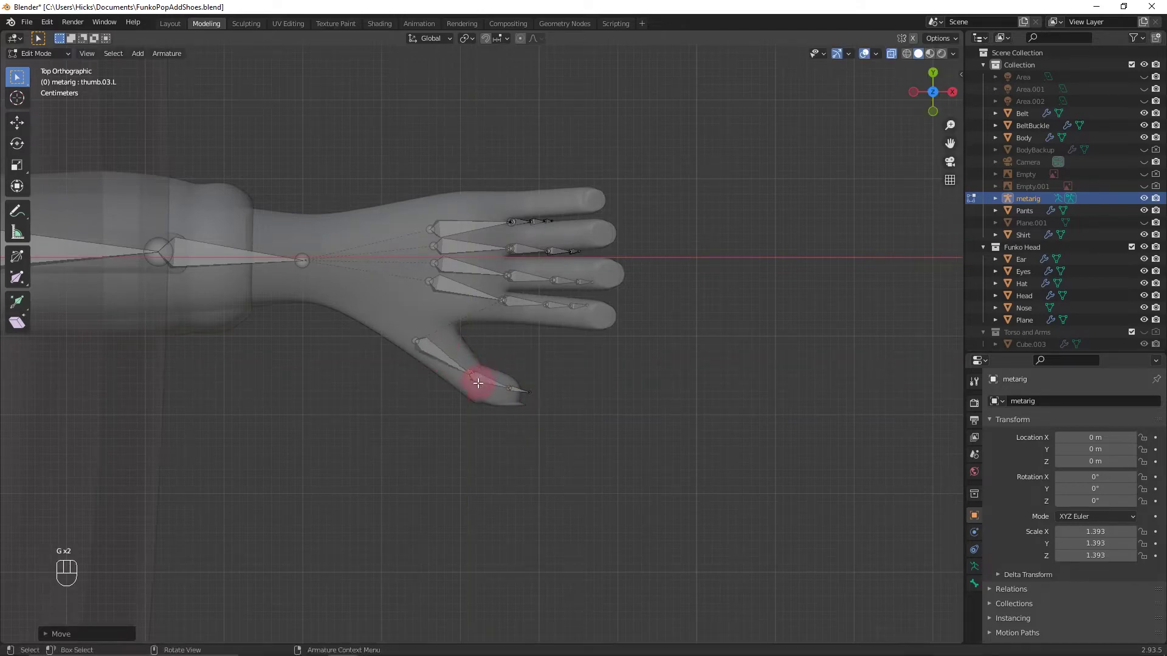
Adjust the thumb's base joint along X and Y so the first thumb bone follows the mesh thumb
key(g)
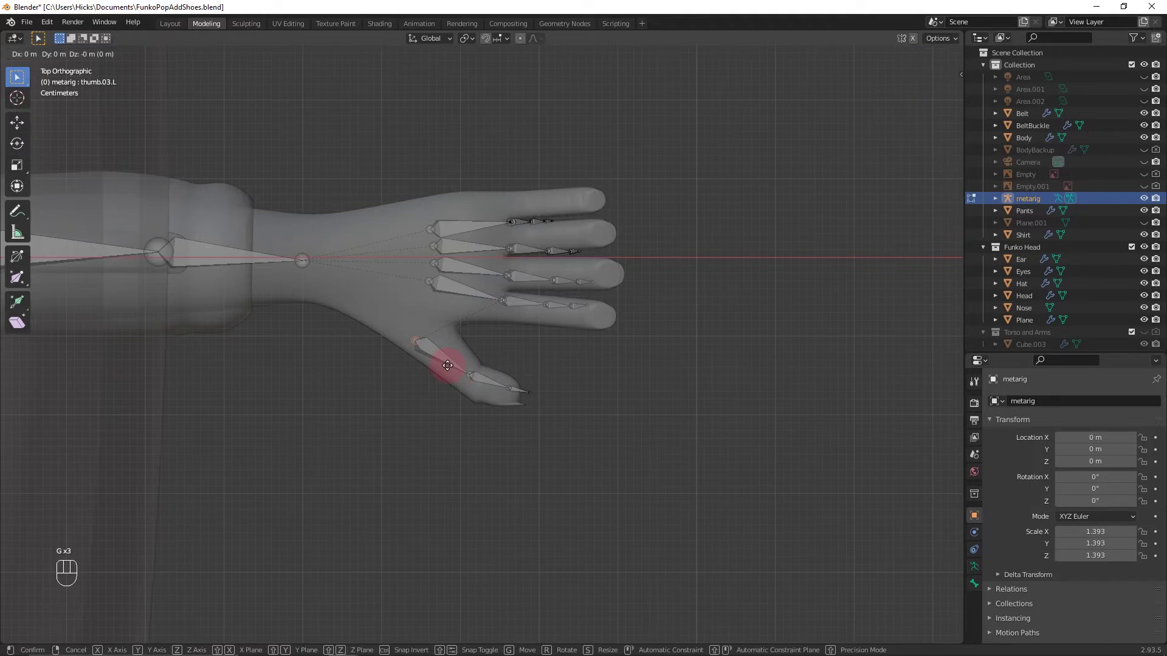
middle_click(447, 365)
click(460, 356)
key(g)
middle_click(462, 355)
click(462, 355)
Move the end of the index finger's last bone along X and Y to the tip of the mesh index finger
scroll(635, 333, up, 2)
click(655, 300)
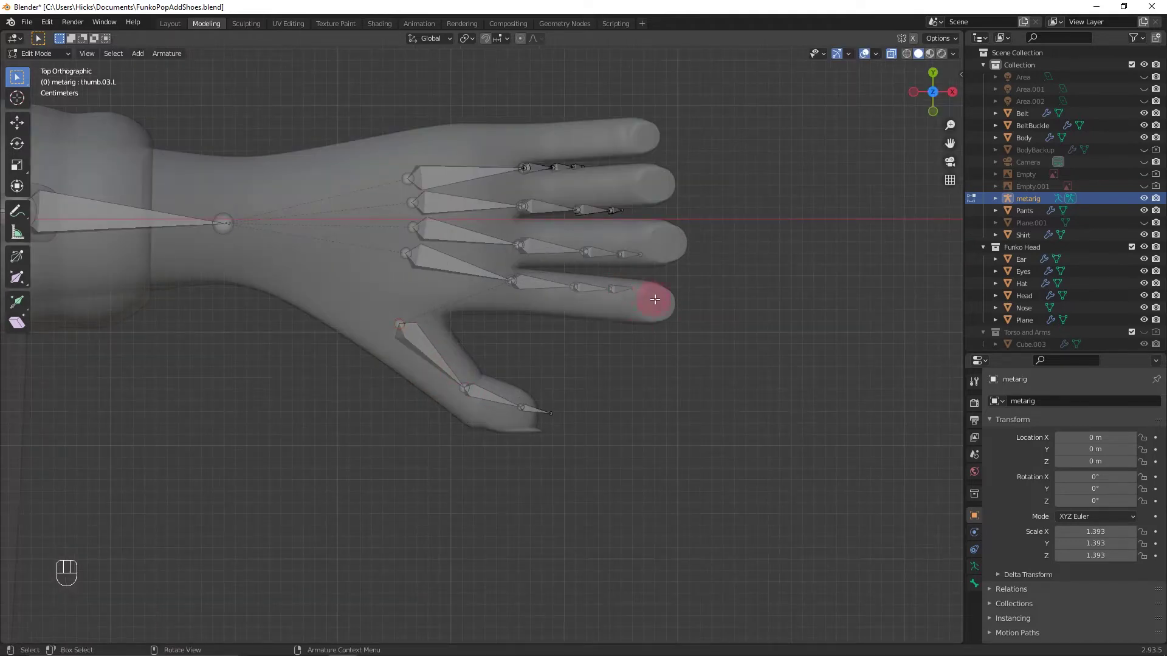
click(638, 256)
click(656, 294)
key(g)
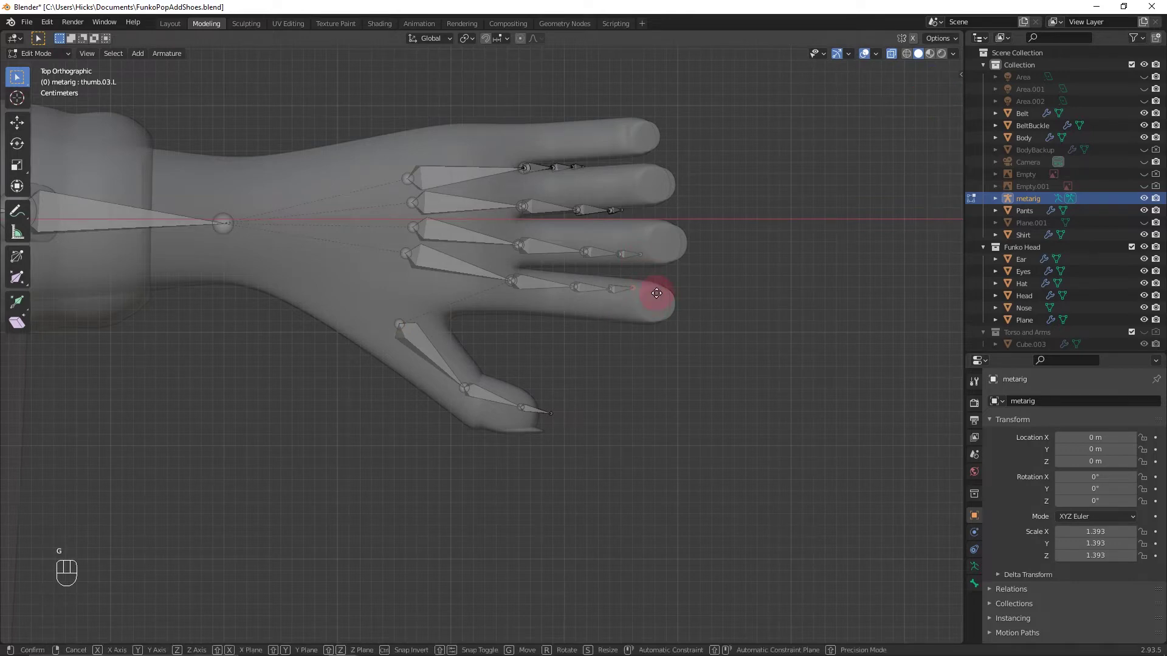
click(697, 300)
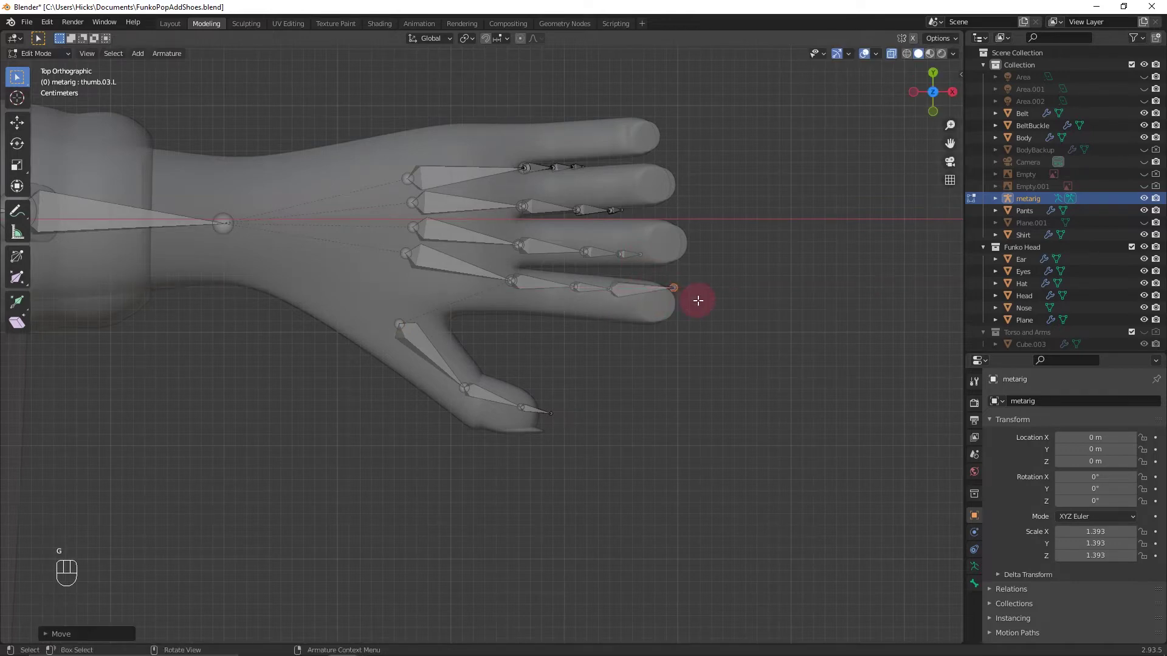
key(g)
key(y)
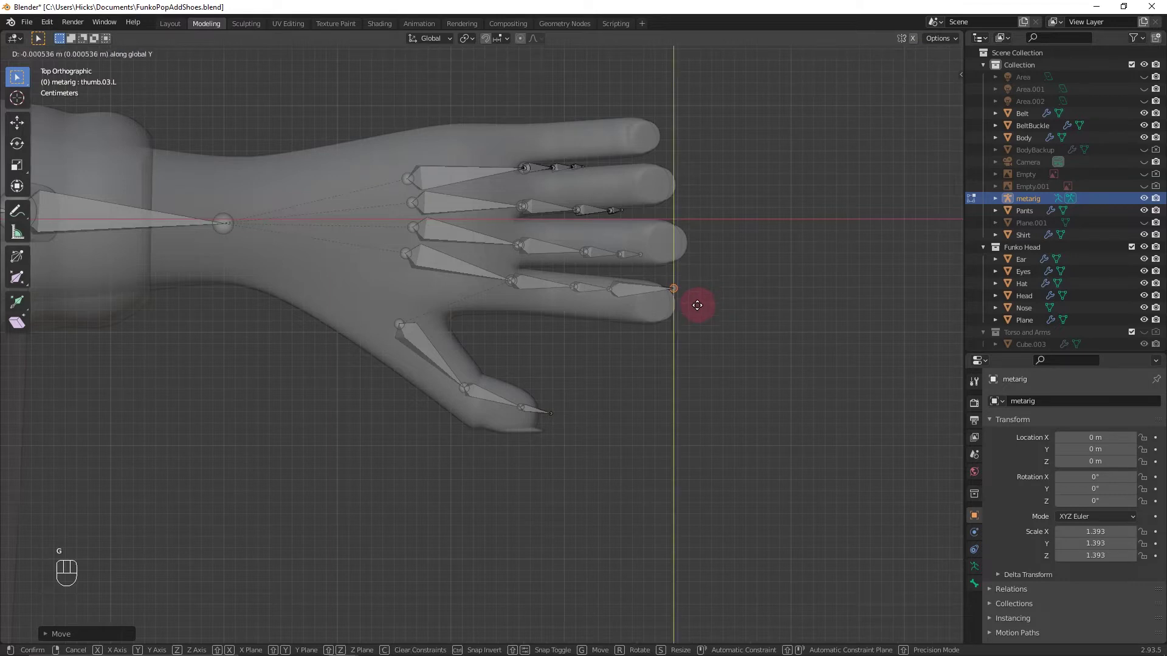
click(693, 319)
Align the index finger's remaining joints, including the knuckle and palm bone, with the centreline of the mesh index finger
click(606, 284)
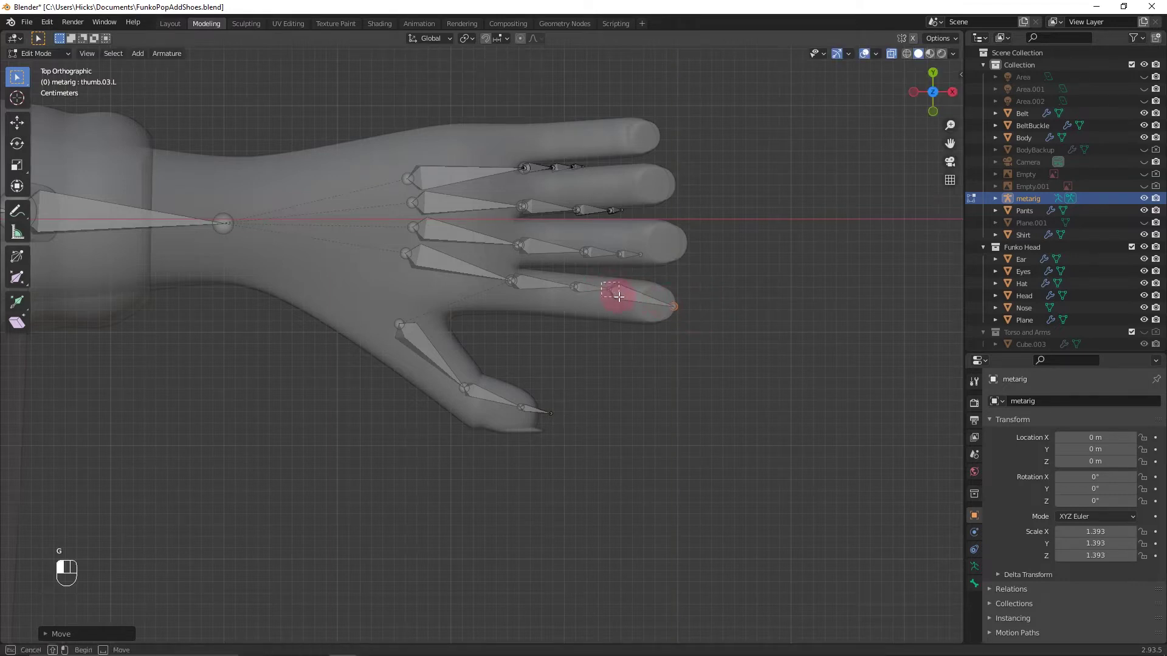
key(g)
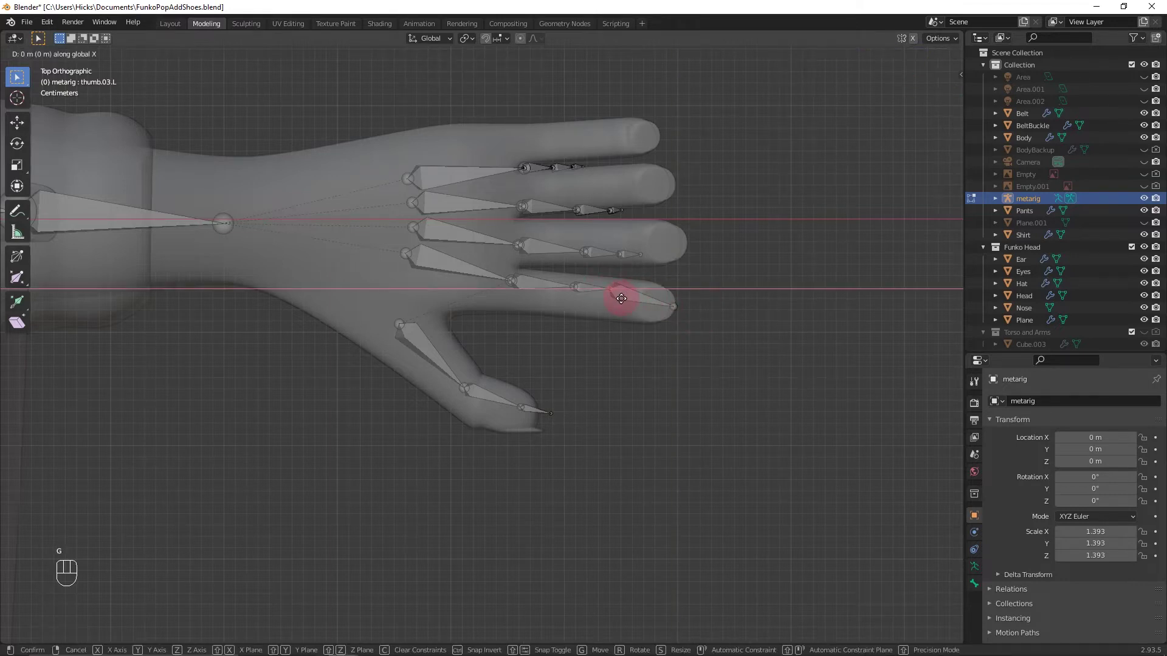
click(634, 301)
key(g)
key(g)
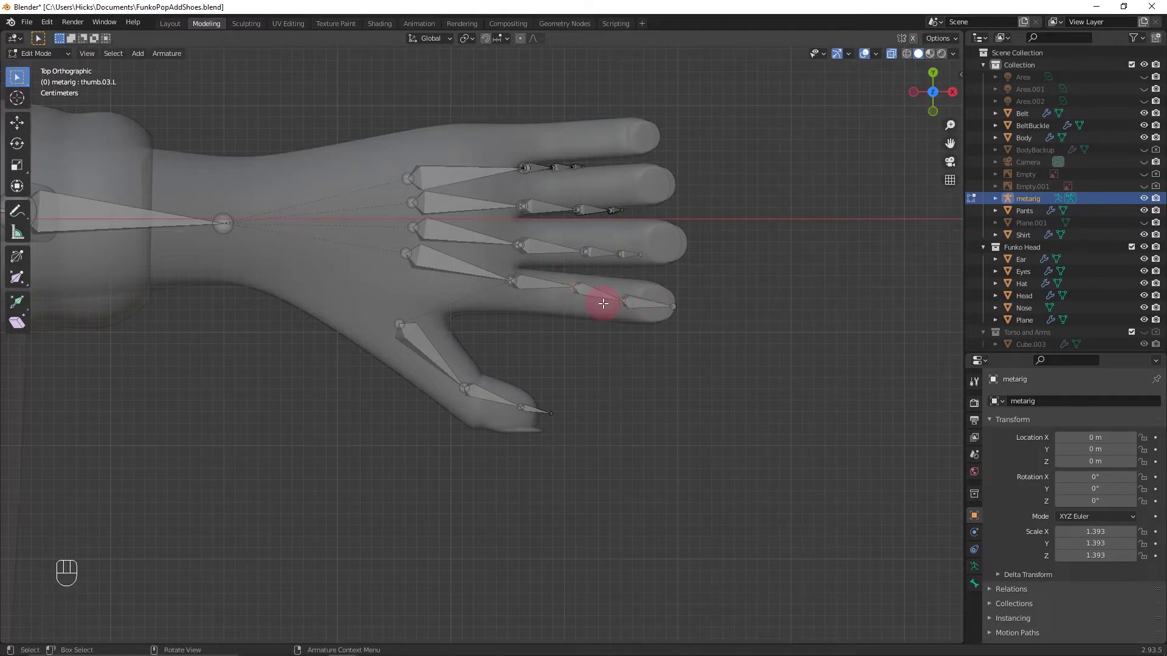
key(g)
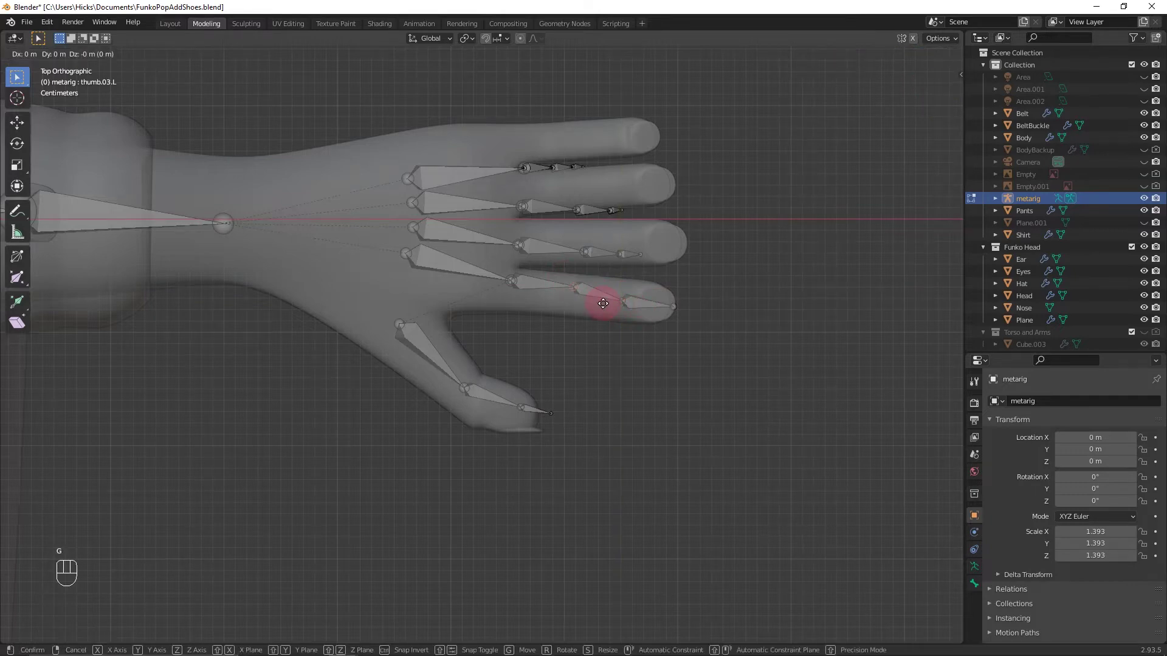
key(x)
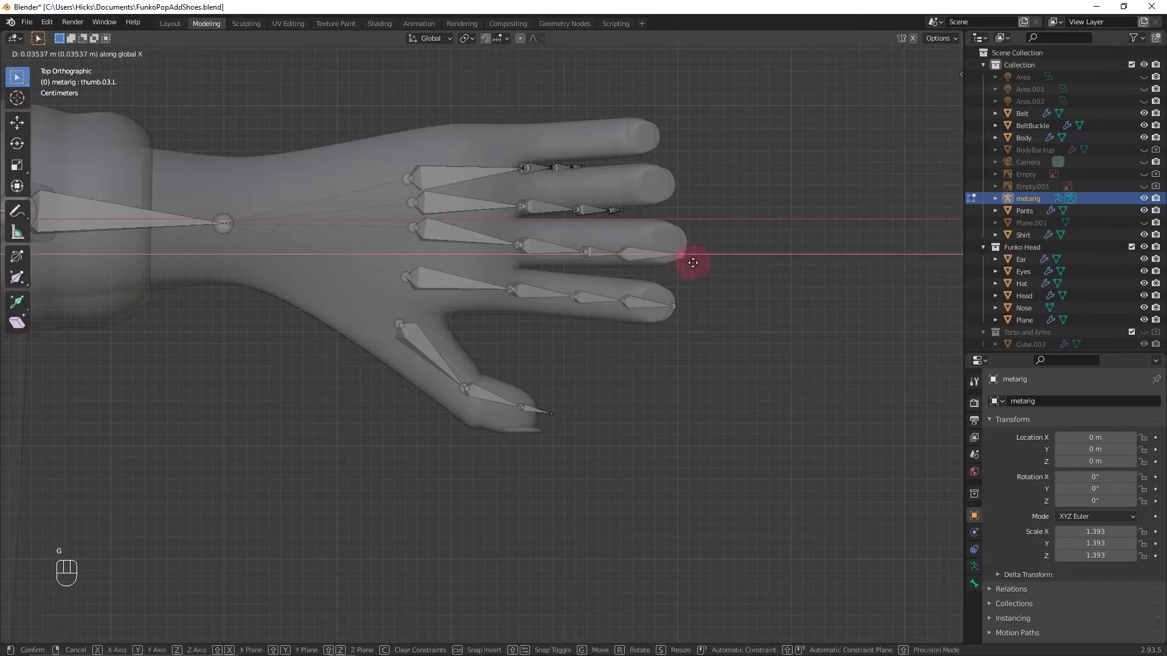
Place the middle finger's tip at the mesh fingertip and shift its two outer joints onto the finger's centreline
click(599, 239)
key(g)
key(x)
click(586, 240)
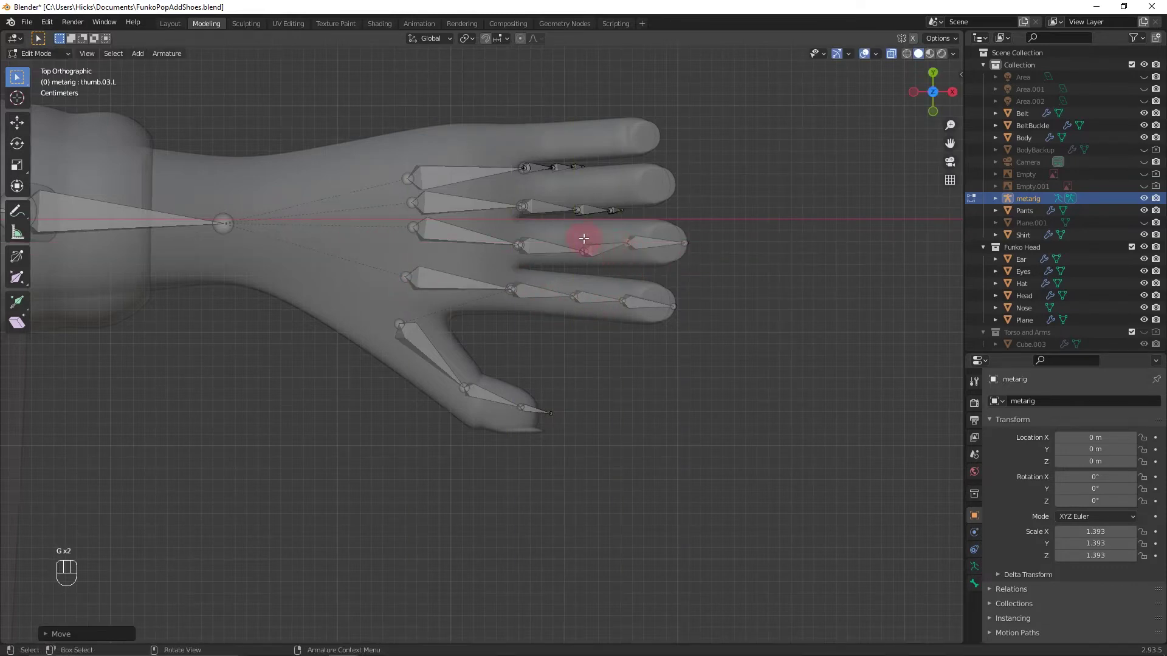
key(g)
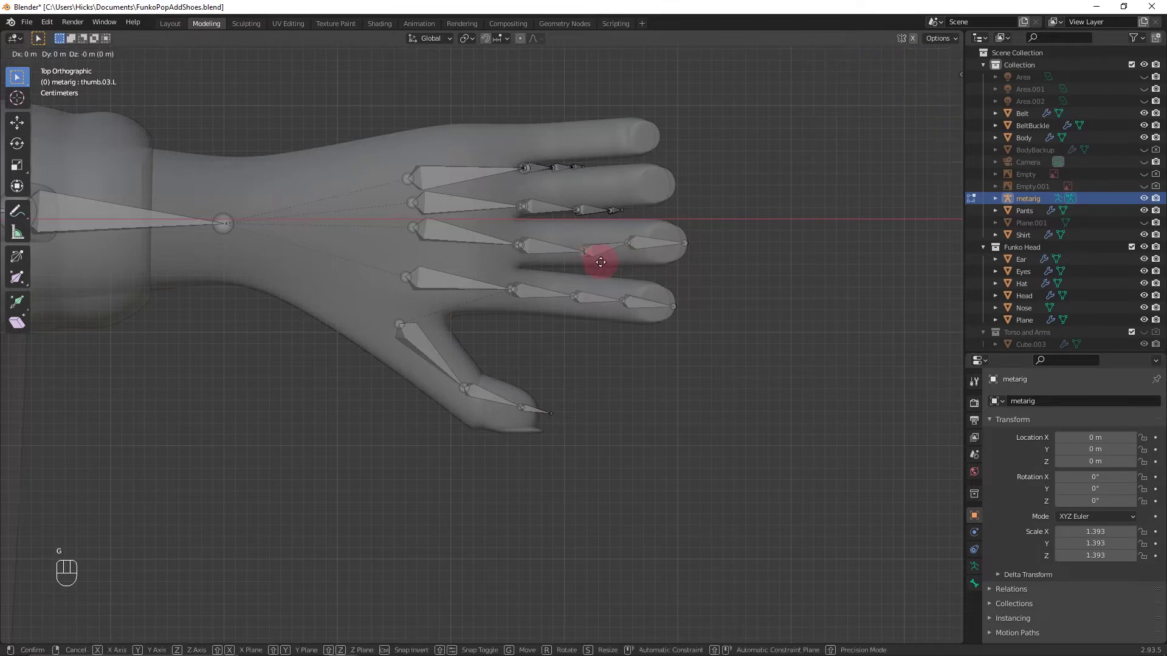
key(x)
click(607, 260)
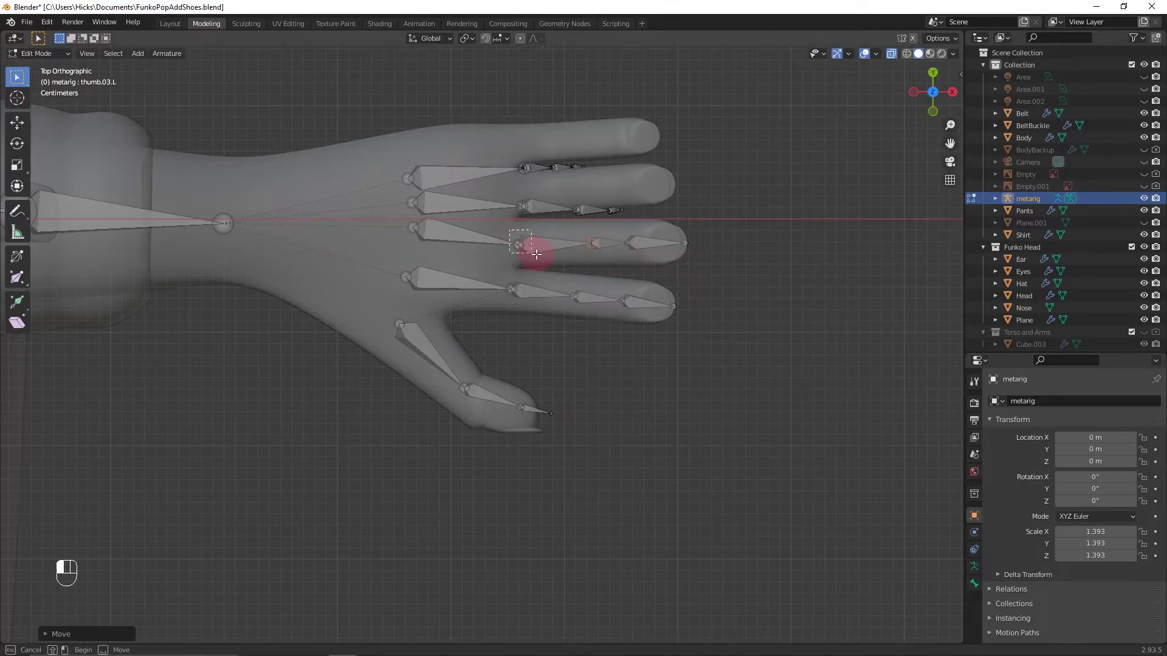
Place the ring finger's outer joints near the mesh fingertip and line up the pinky bones with the centre of the mesh pinky
key(g)
key(y)
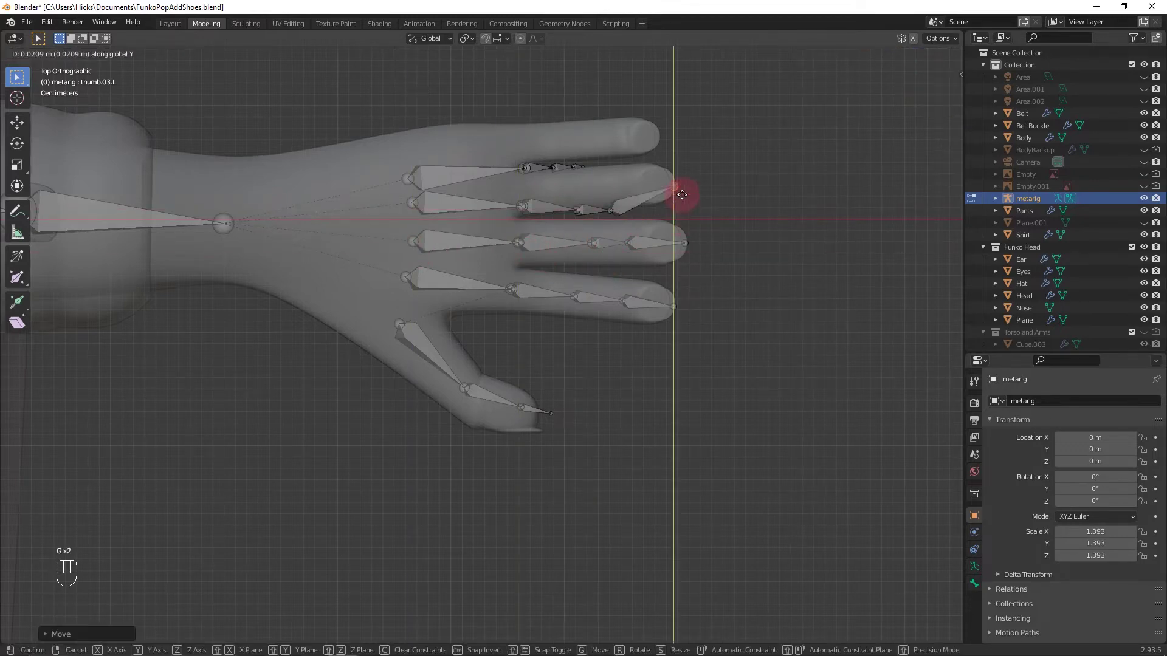
click(598, 143)
key(g)
click(566, 165)
Shift the hand bone toward the palm so its wrist joint sits just beyond the sleeve cuff
key(g)
key(y)
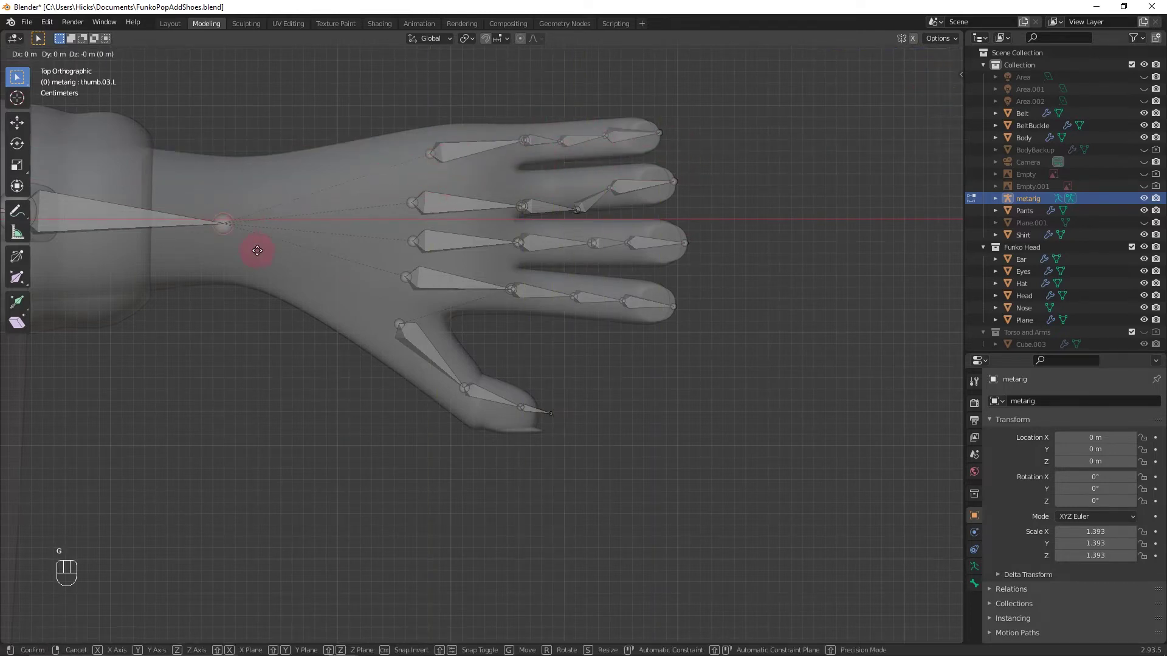
click(255, 253)
scroll(240, 295, down, 2)
scroll(299, 294, down, 2)
scroll(403, 278, up, 3)
Raise the end joints of the four finger chains to the height of the mesh fingertips in the front view
key(KP_1)
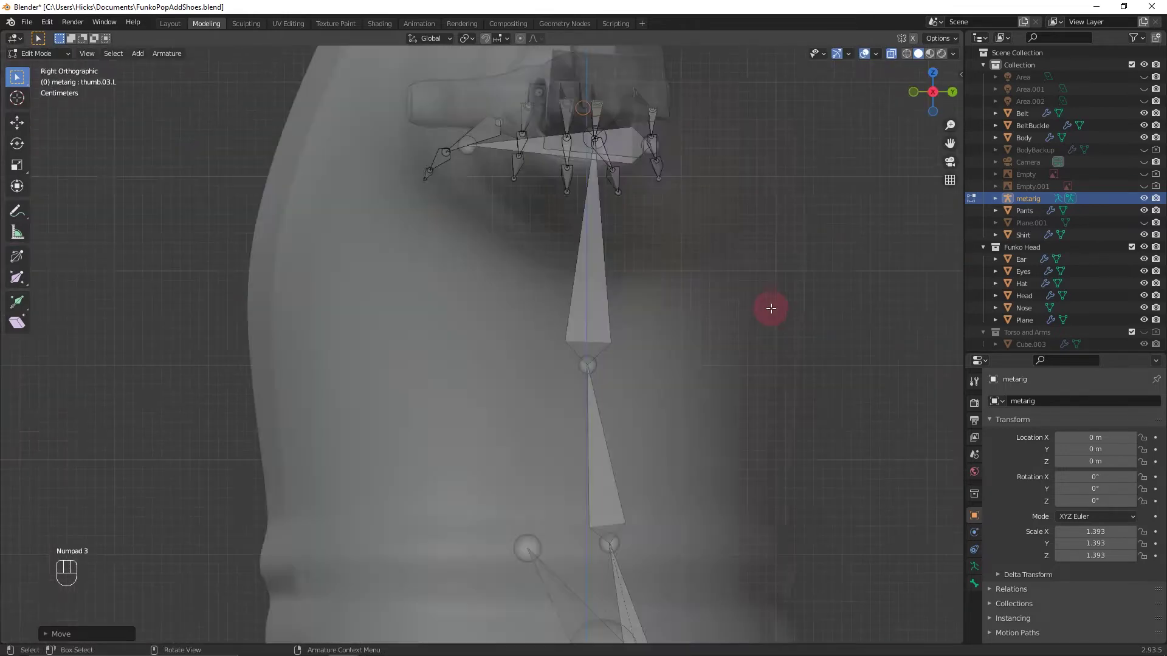
drag(633, 170, 670, 207)
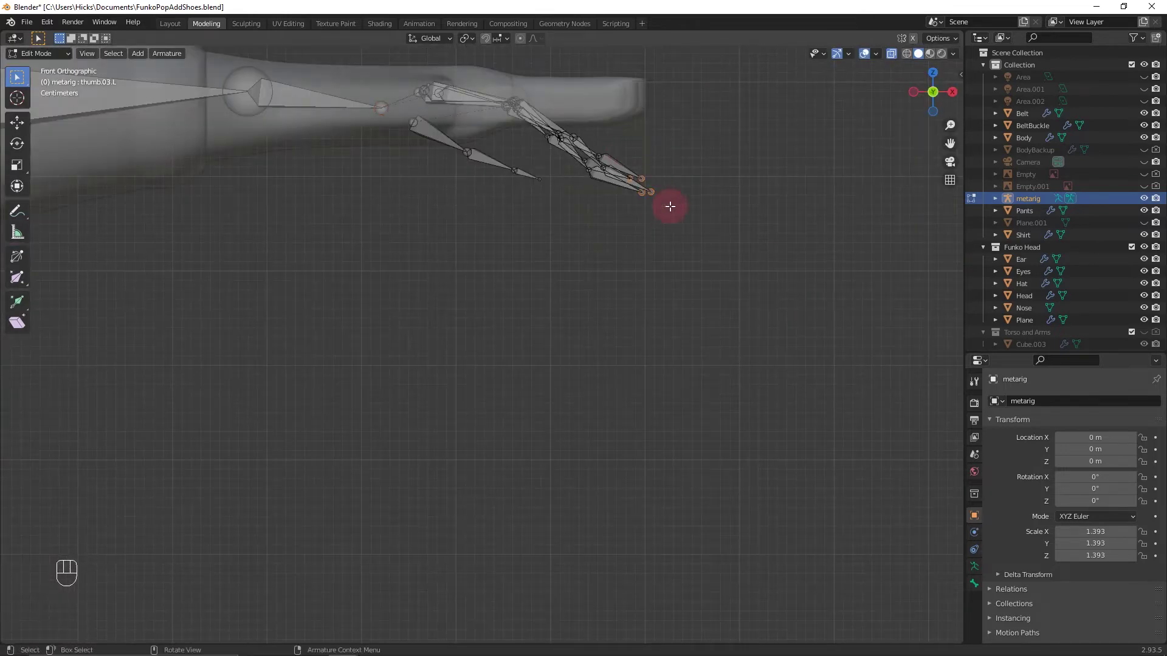
key(g)
key(g)
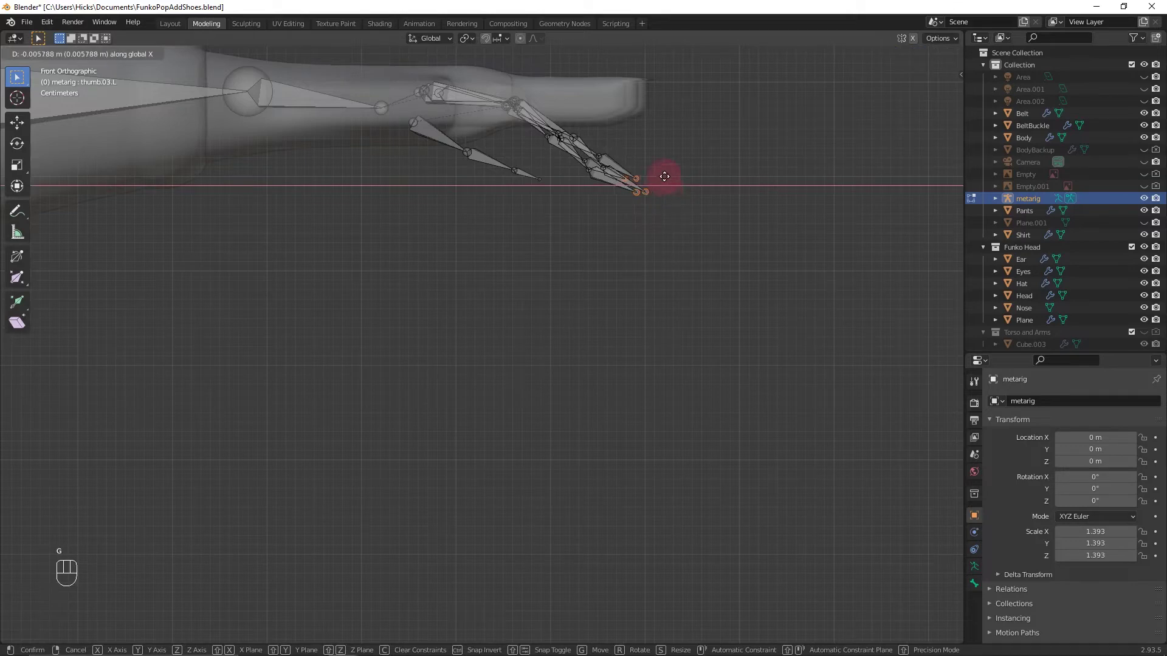
click(683, 92)
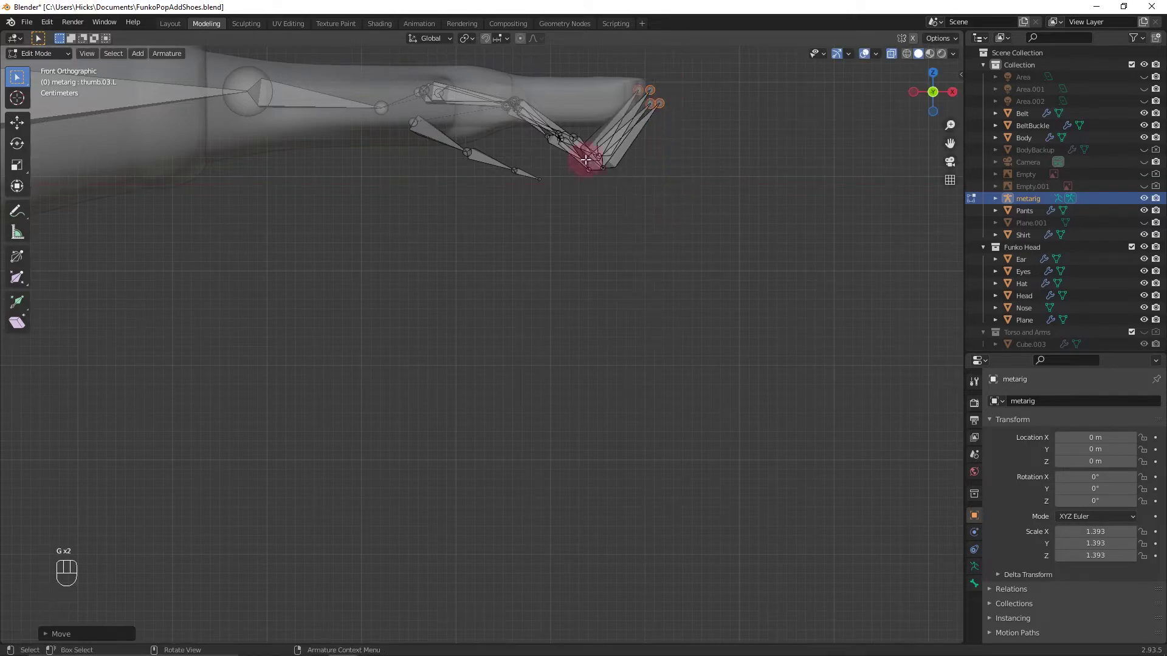
Raise the two rows of finger joints behind the tips into the mesh fingers
shift+drag(586, 149, 617, 192)
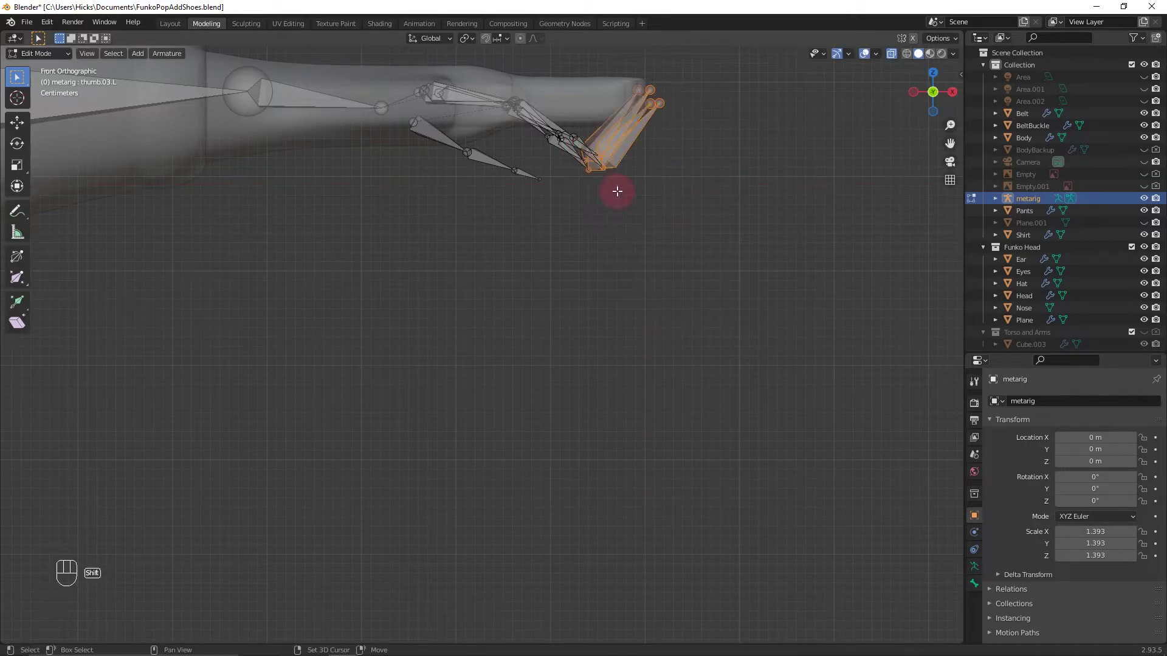
key(g)
click(610, 128)
key(g)
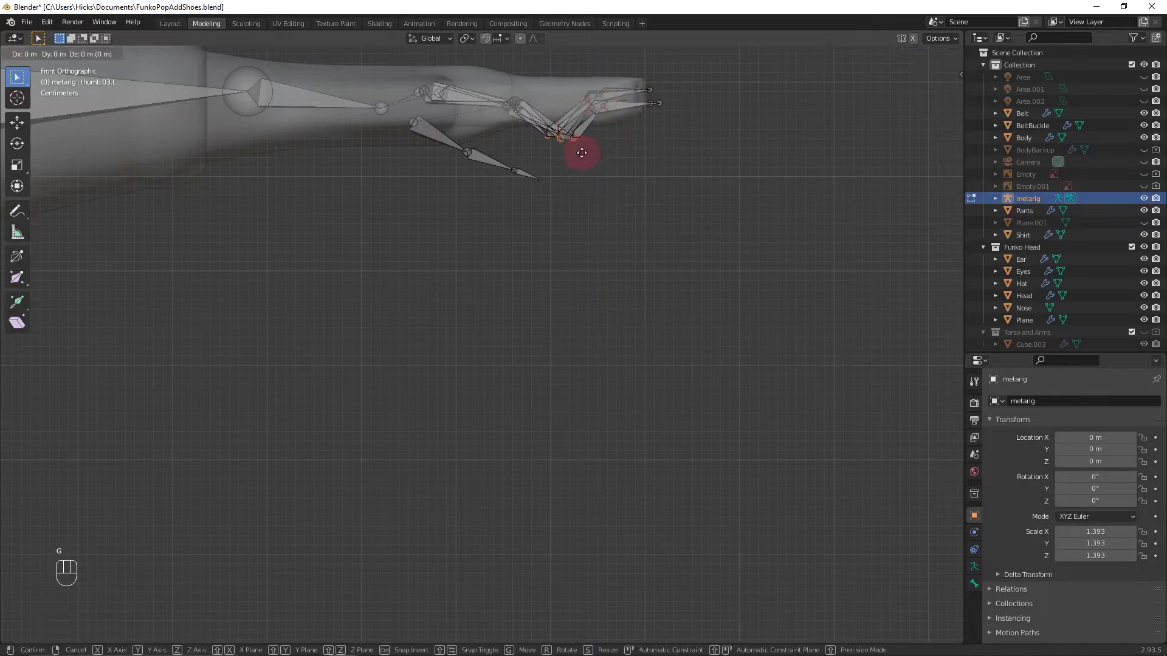
click(579, 121)
shift+scroll(661, 168, down, 3)
shift+scroll(653, 235, up, 3)
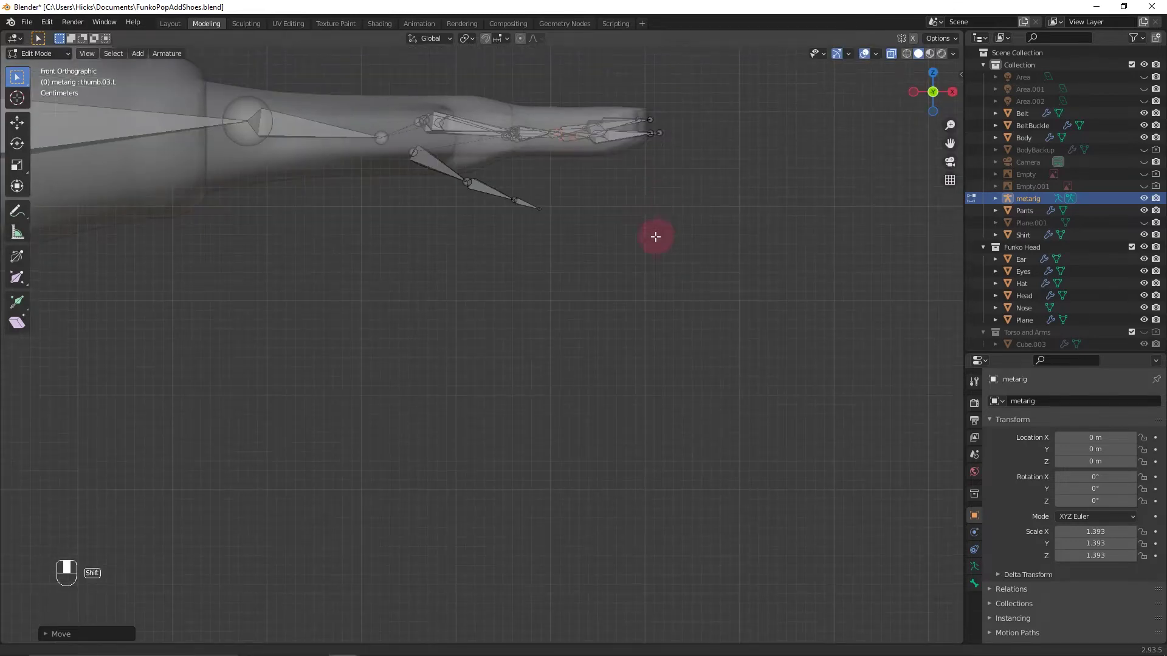
Raise the whole thumb chain along Z into the mesh hand
scroll(510, 294, up, 3)
click(370, 220)
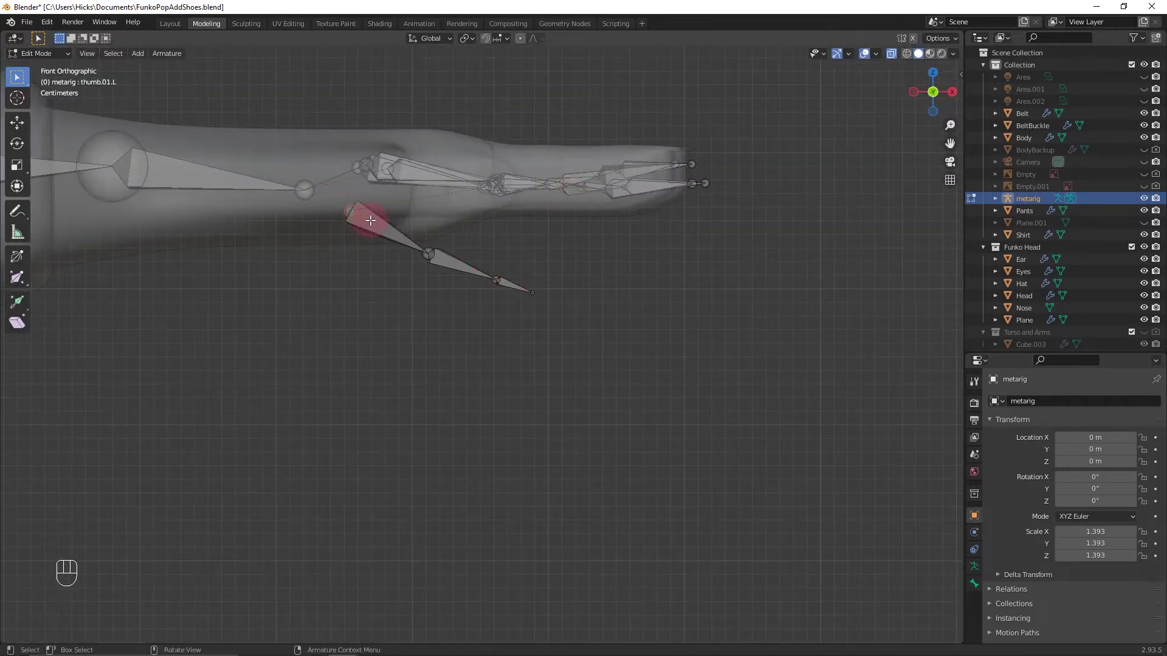
key(g)
key(z)
click(370, 184)
Level the fingertip ends and the outermost finger joints with each other along Z
drag(404, 240, 661, 156)
key(g)
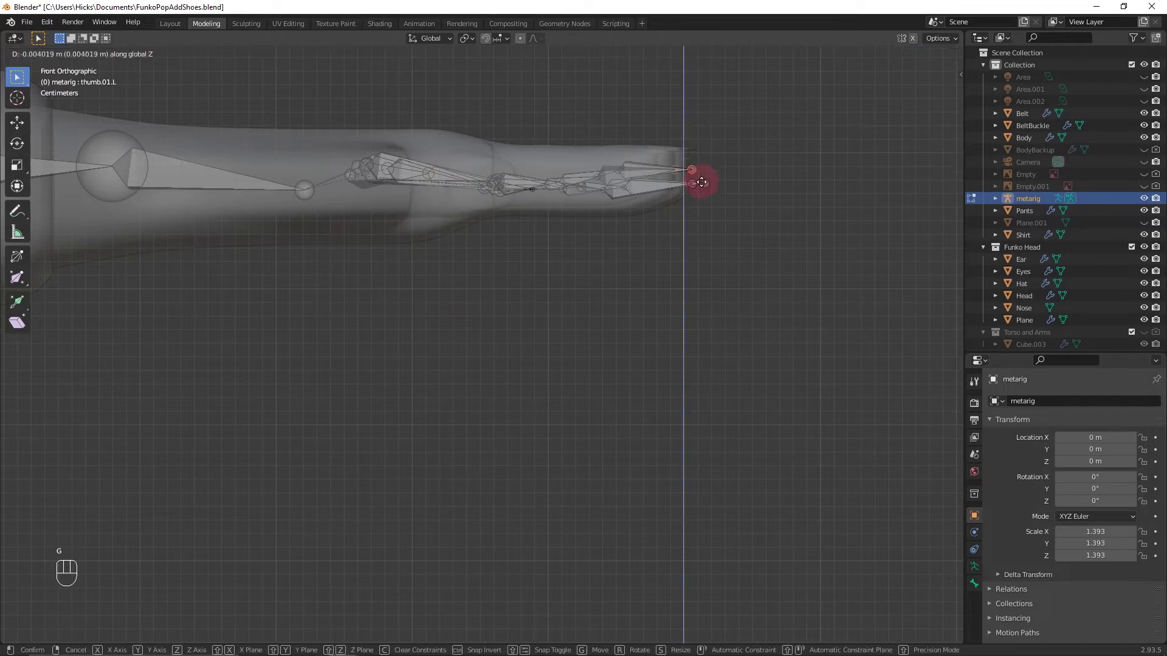
click(620, 182)
click(610, 189)
key(g)
key(z)
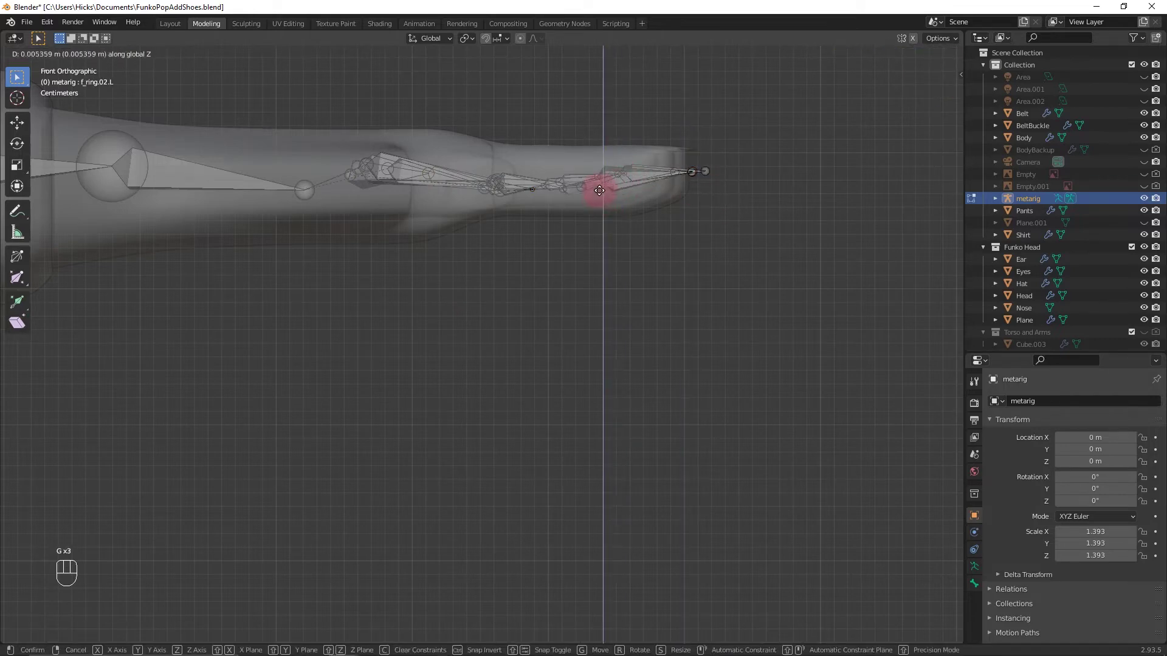
click(592, 188)
Level the fingers' middle joints along Z so the finger bones run straight through the mesh fingers
click(583, 188)
key(g)
key(z)
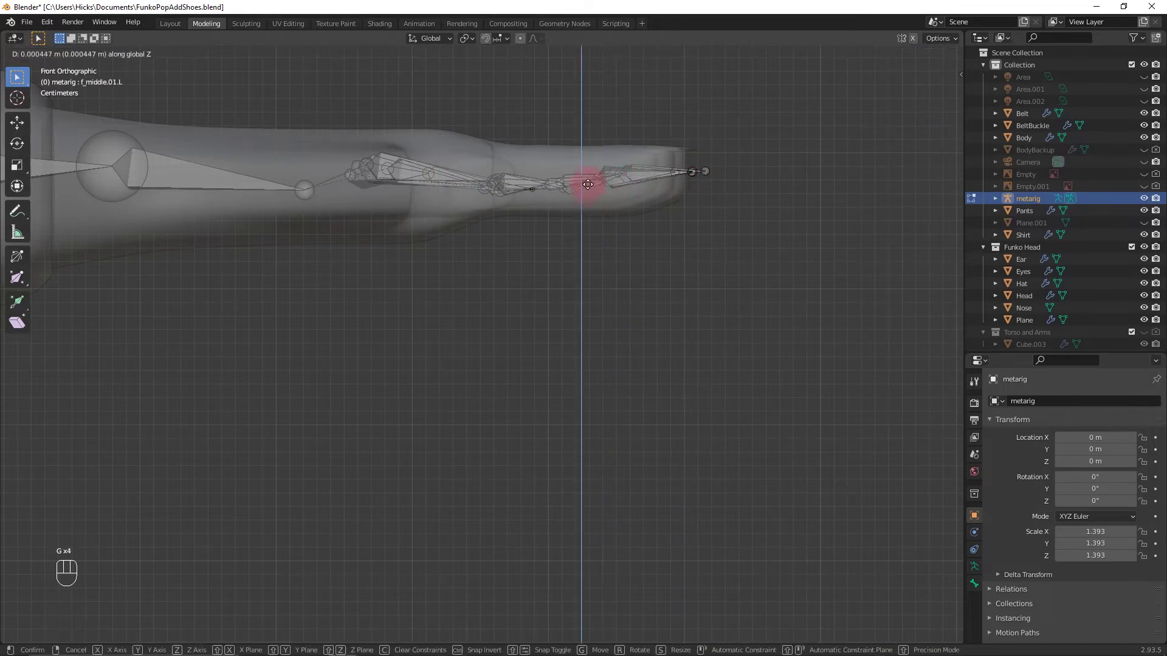
click(571, 189)
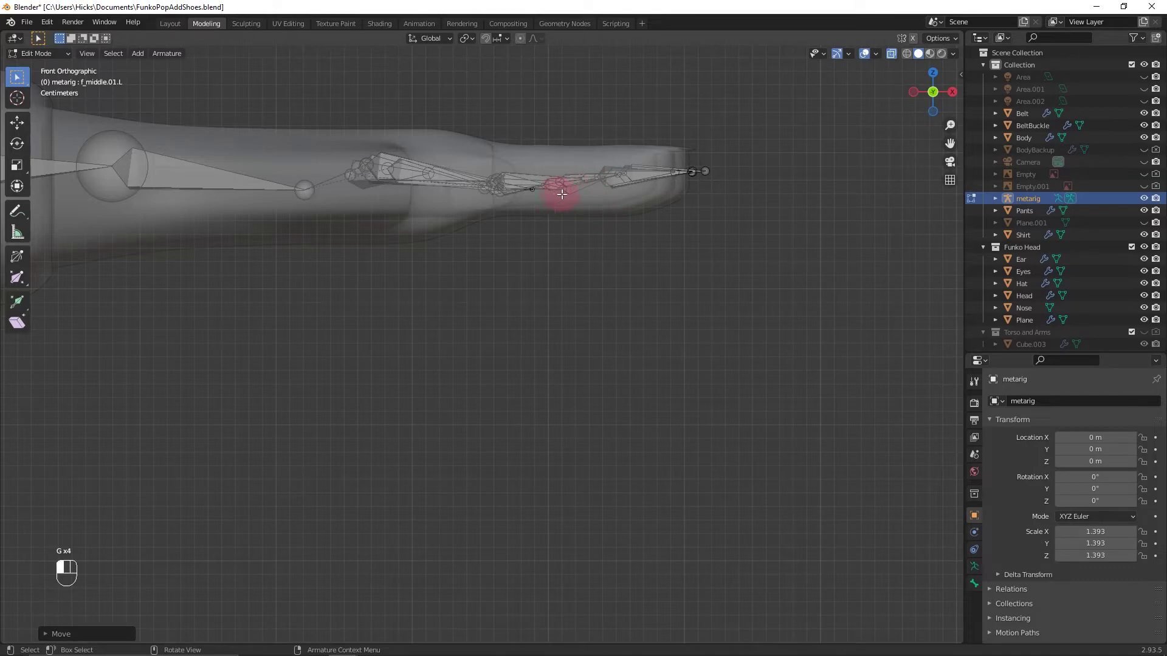
click(562, 193)
key(g)
key(z)
click(565, 185)
Adjust the thumb's outer end along Z and raise the row of knuckle joints to the fingers' centreline
click(542, 190)
key(g)
key(z)
click(539, 183)
click(495, 181)
key(g)
key(z)
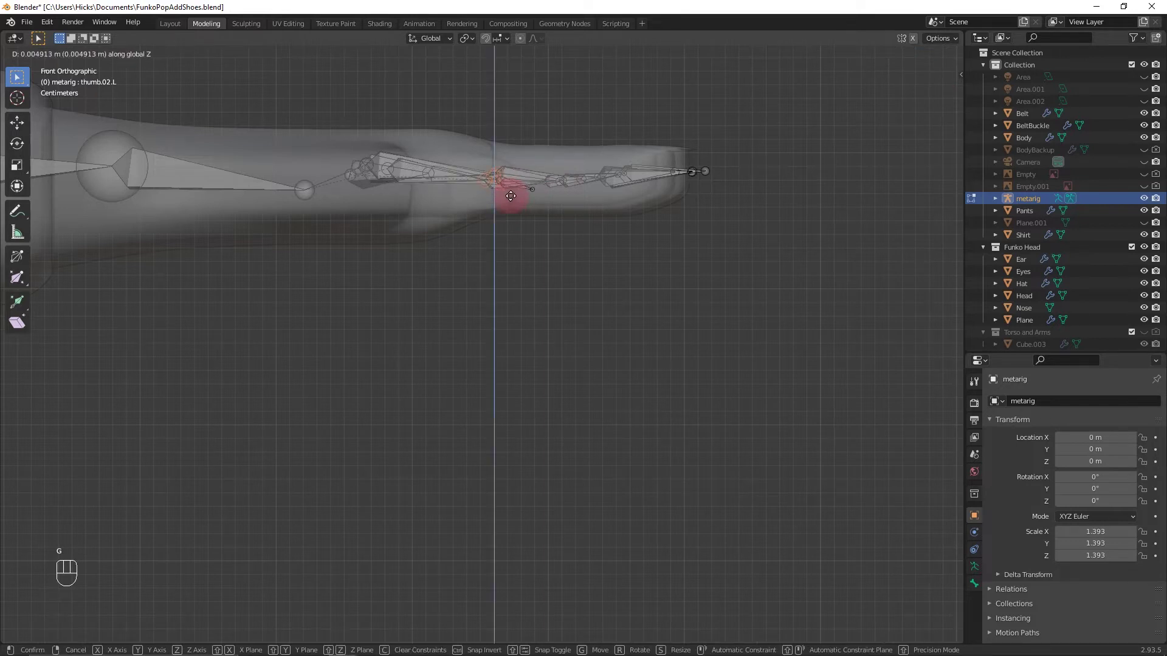
click(507, 189)
Lower the wrist-side ends of the palm bones along Z and adjust the thumb's first joint along Z
drag(347, 148, 410, 189)
key(g)
key(z)
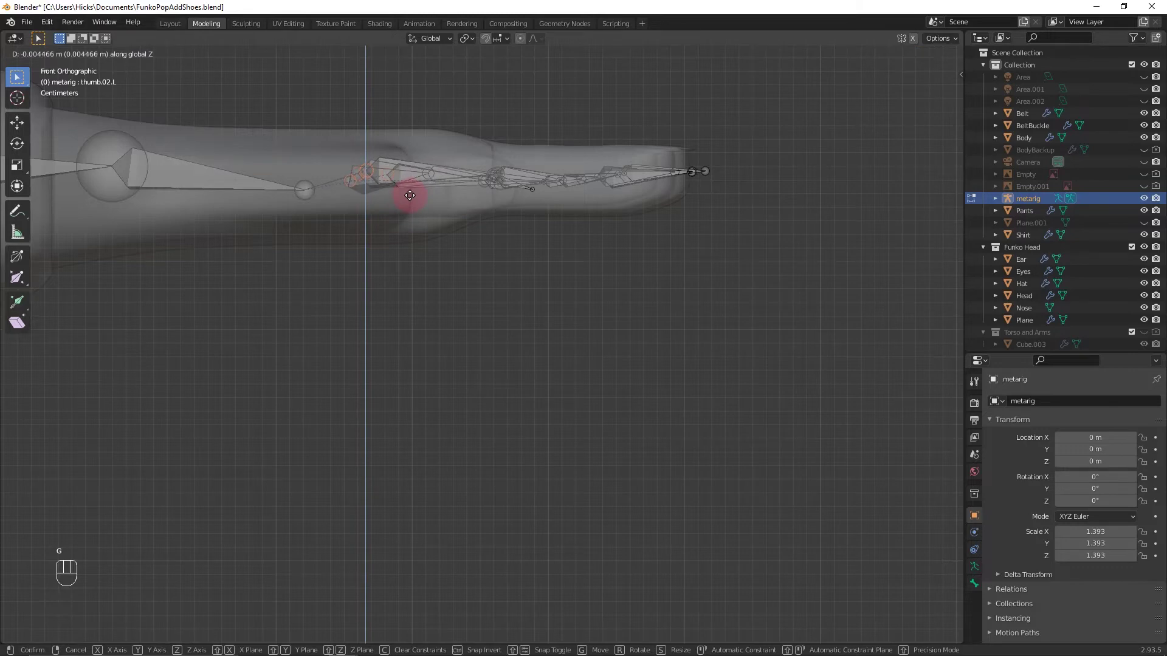
click(415, 202)
click(424, 165)
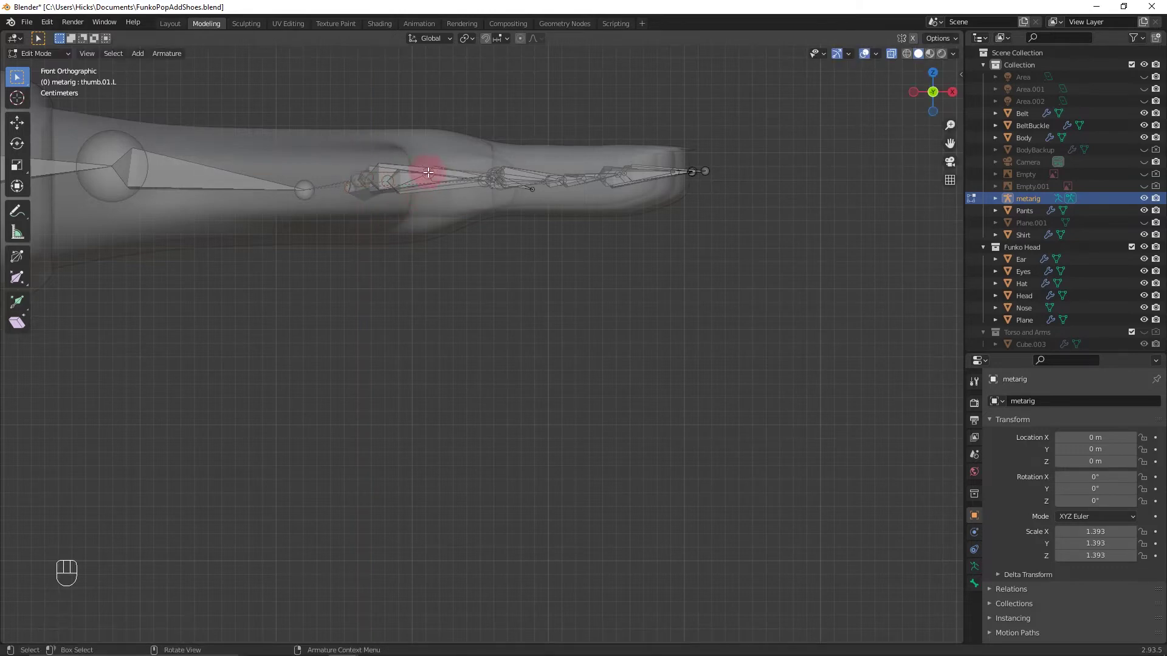
key(g)
key(z)
click(439, 186)
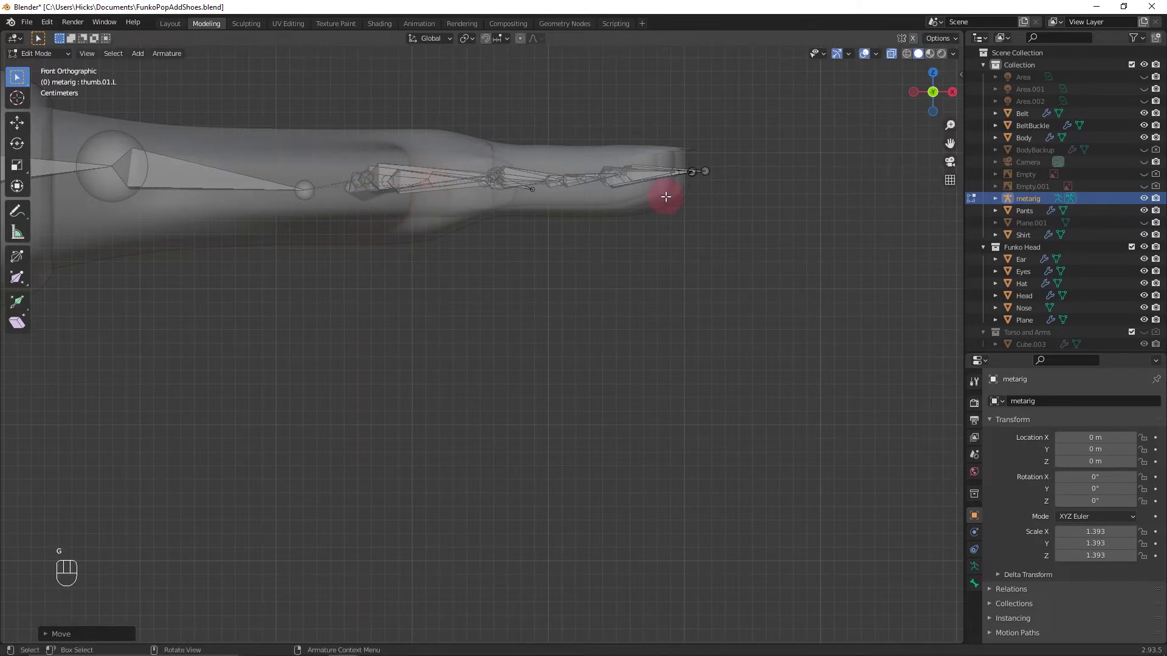
Move the ring finger's middle joint onto the mesh finger's centreline in the top view and adjust its knuckle
key(KP_7)
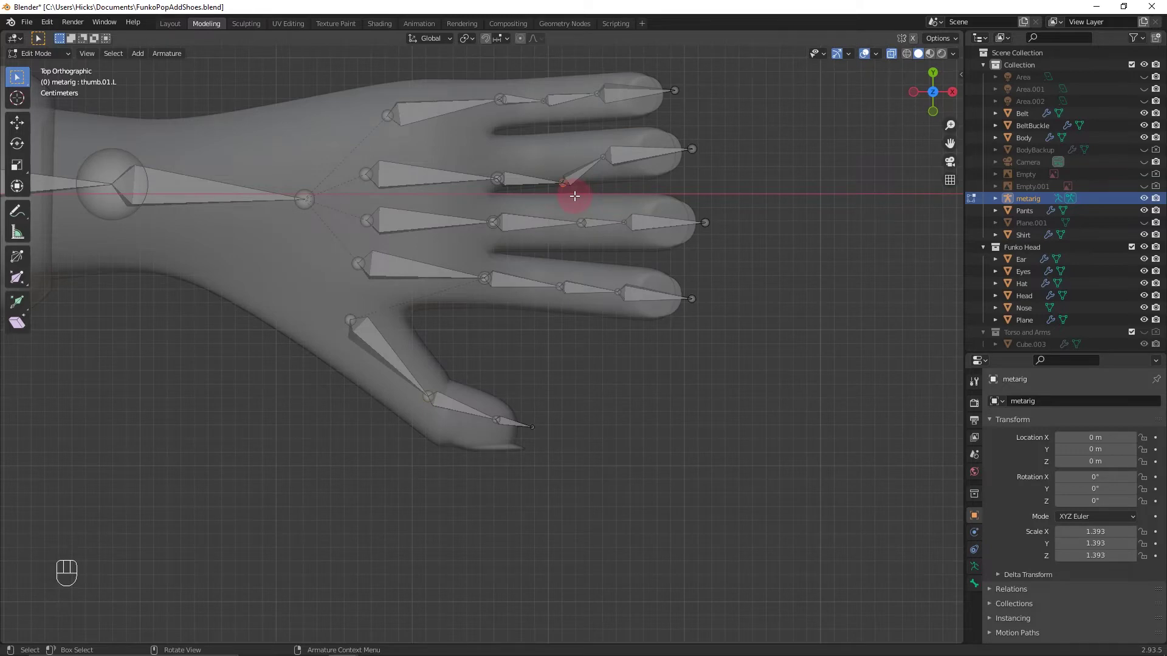
key(g)
click(508, 187)
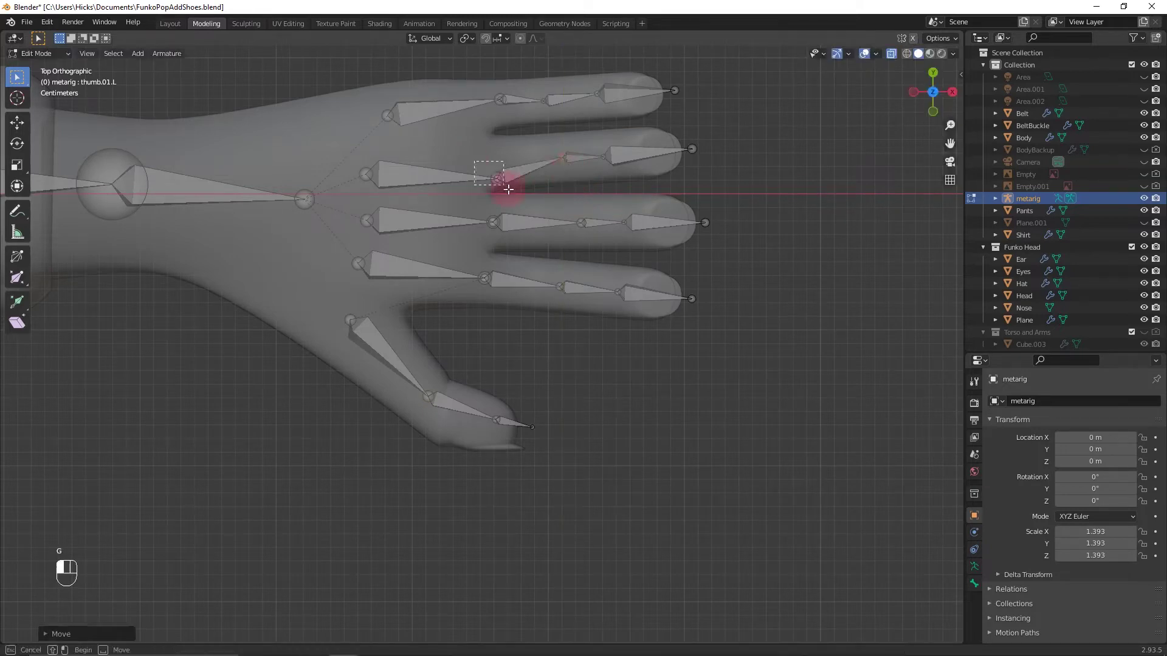
scroll(764, 138, down, 4)
middle_drag(320, 318, 430, 252)
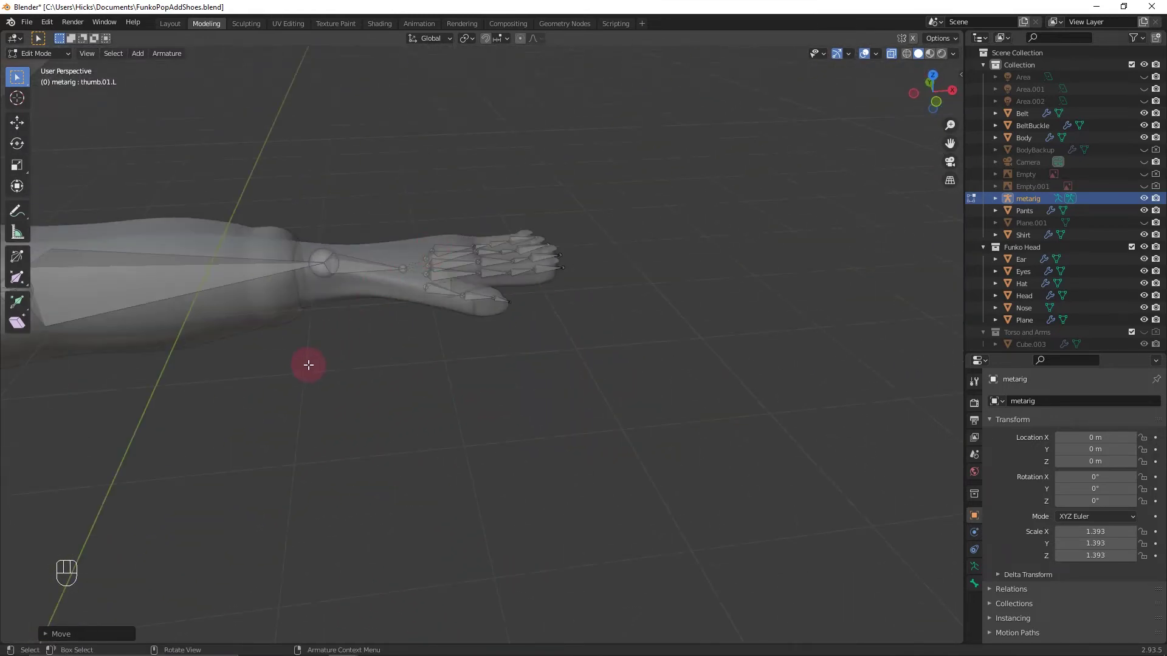
Move the left foot, toe and heel bones along X to the centre of the boot
shift+middle_drag(318, 352, 573, 175)
scroll(573, 174, up, 5)
shift+middle_drag(547, 435, 680, 159)
scroll(679, 159, down, 8)
click(372, 249)
drag(351, 214, 447, 305)
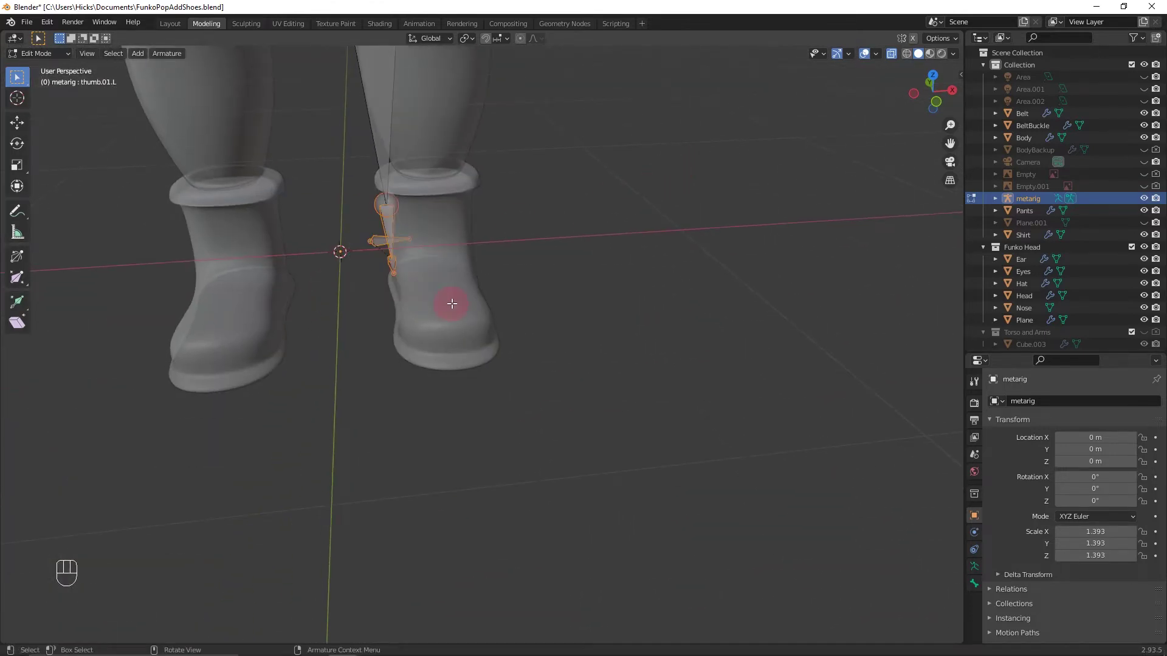
key(KP_1)
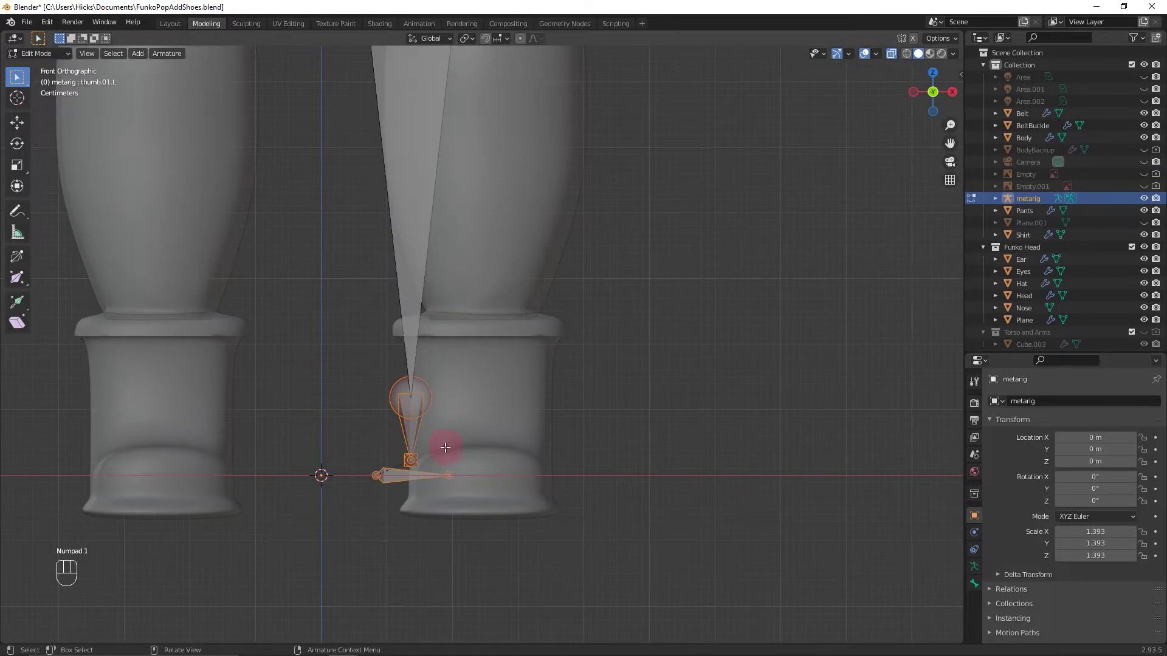
key(g)
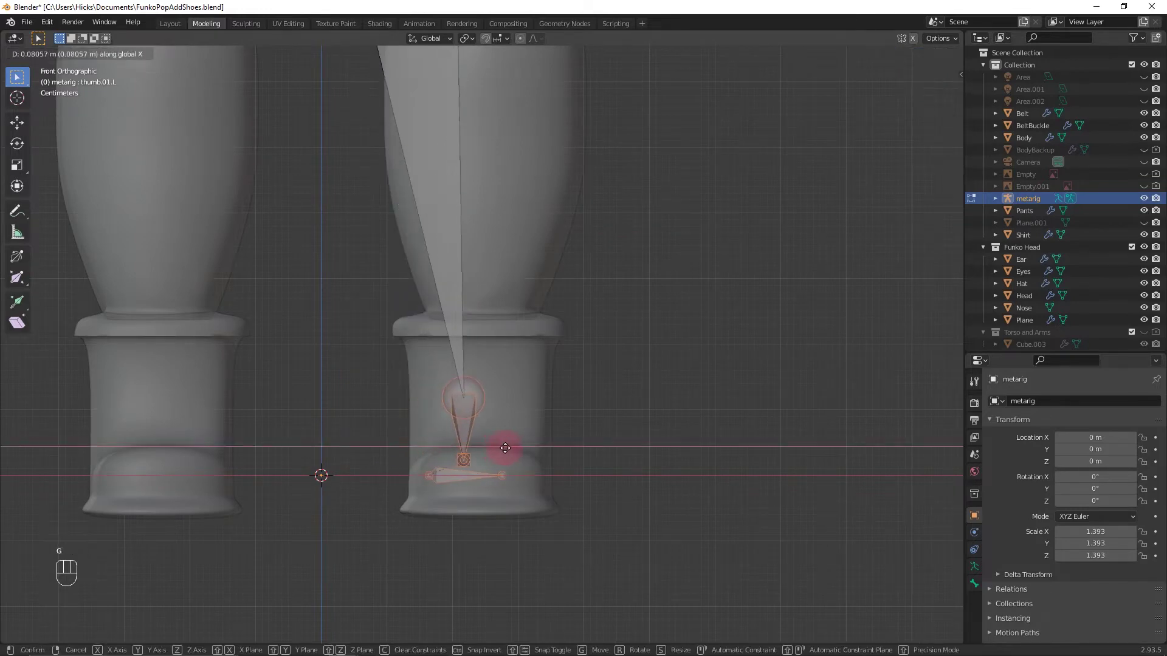
click(517, 445)
Move the left knee joint along X to the centre of the mesh leg
middle_drag(597, 436, 412, 71)
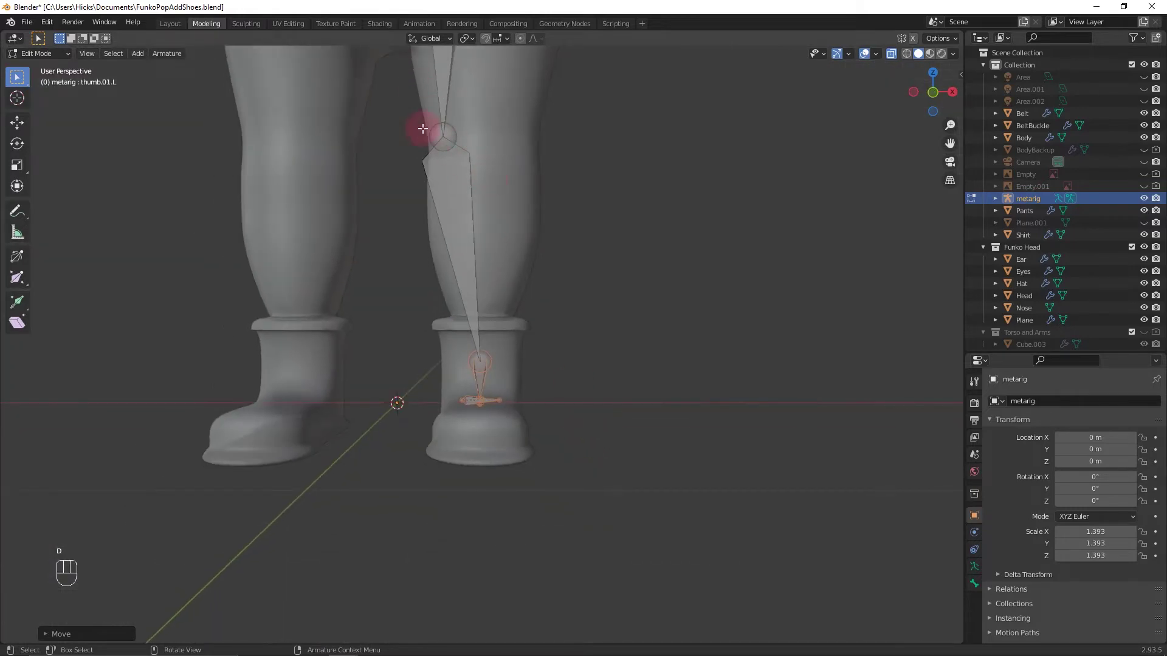
click(442, 134)
key(g)
key(x)
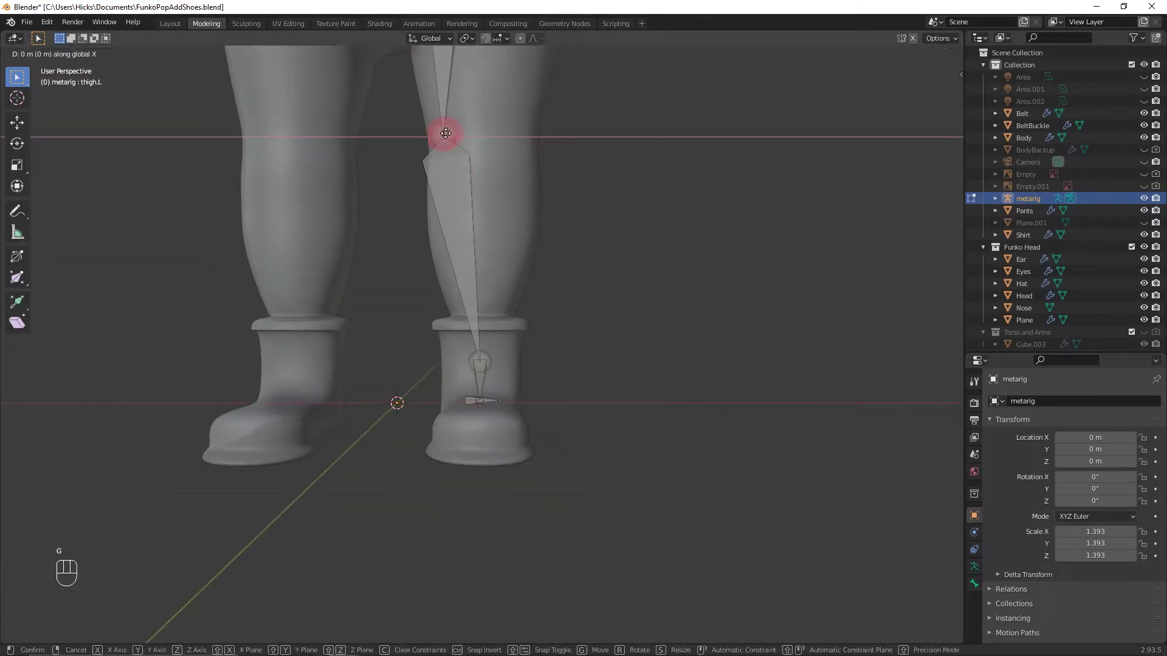
click(480, 137)
Move the thigh bone's upper end down to just below the crotch, centred in the leg, and lower the knee about 0.097 m along Z
key(KP_1)
scroll(439, 254, down, 1)
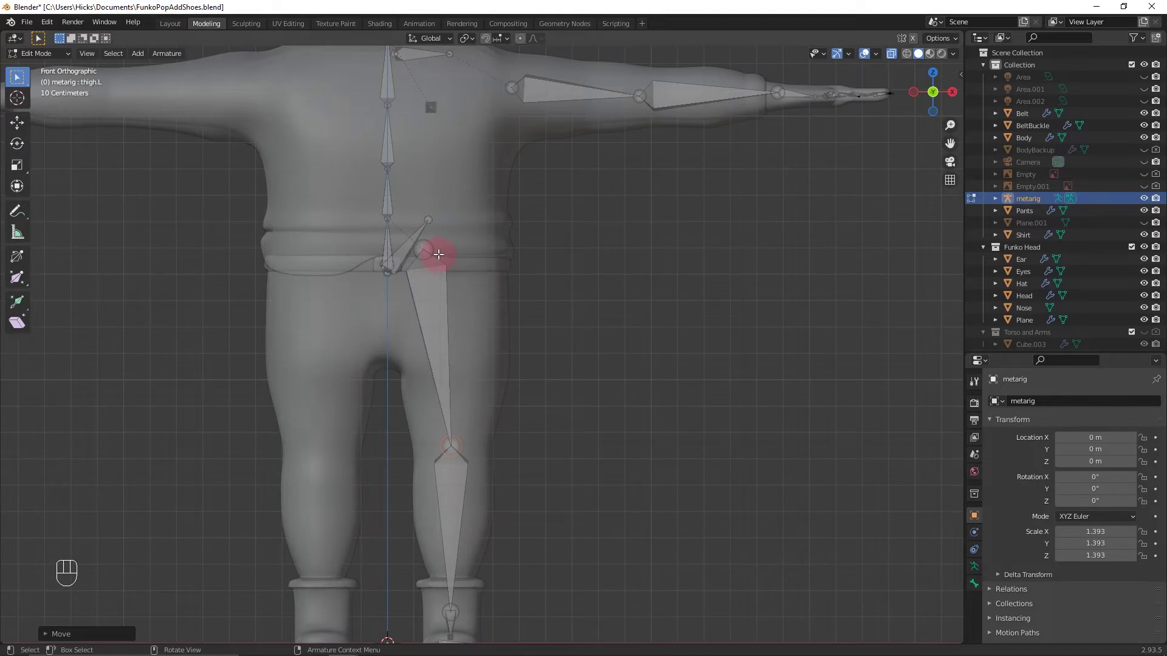
click(427, 249)
key(g)
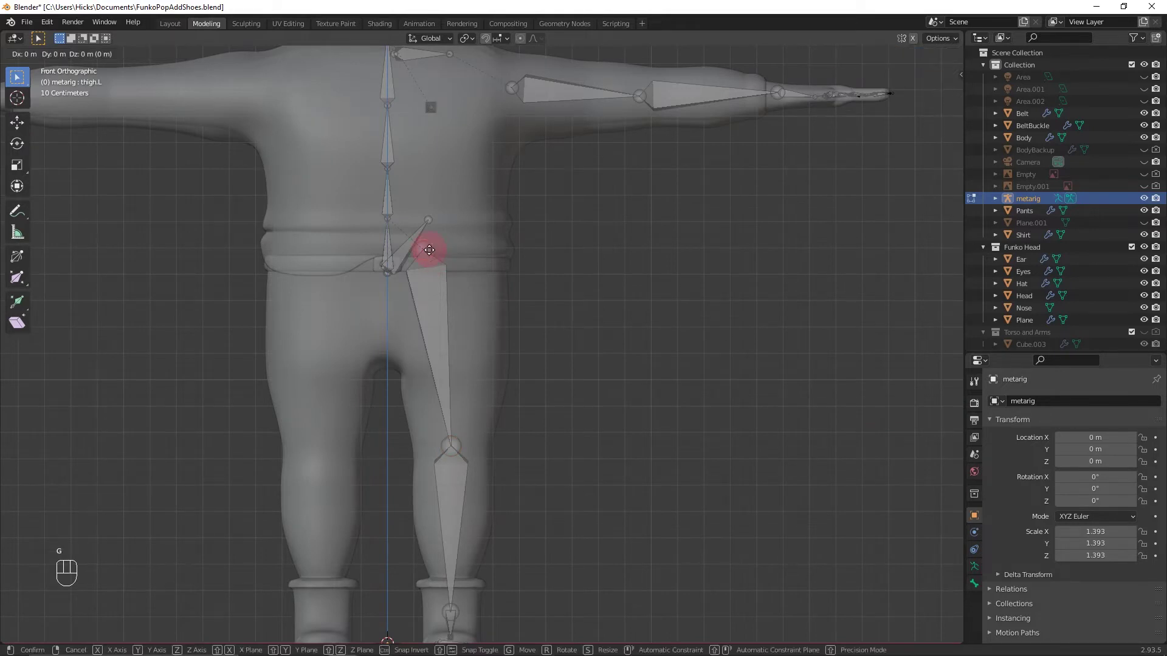
click(453, 390)
key(g)
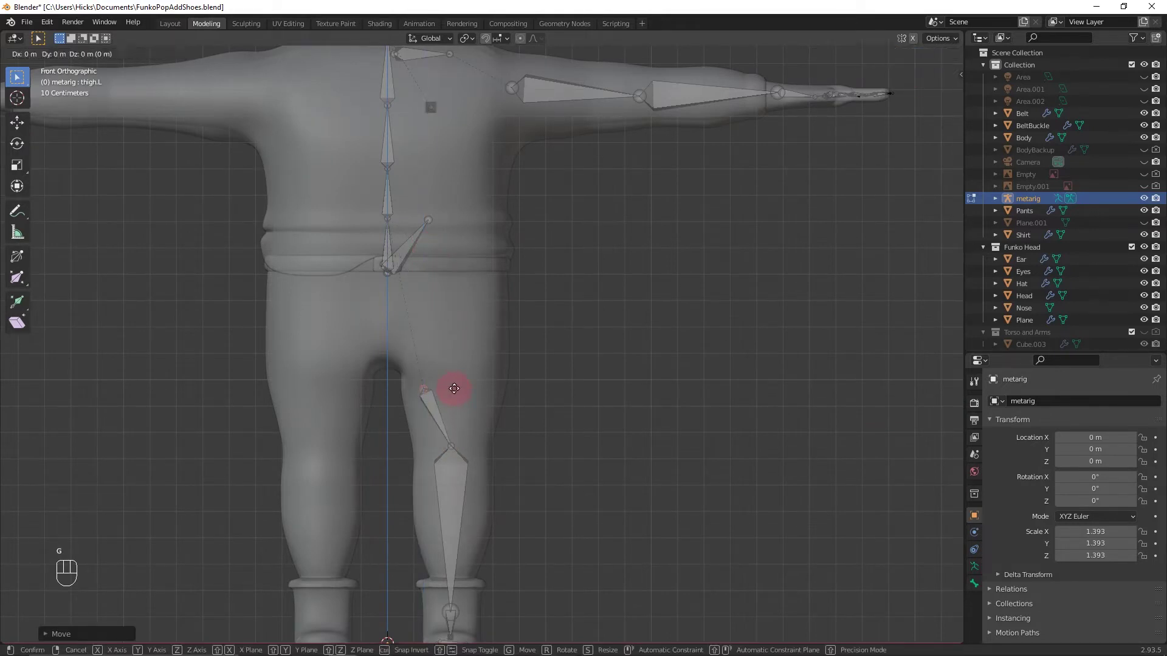
key(x)
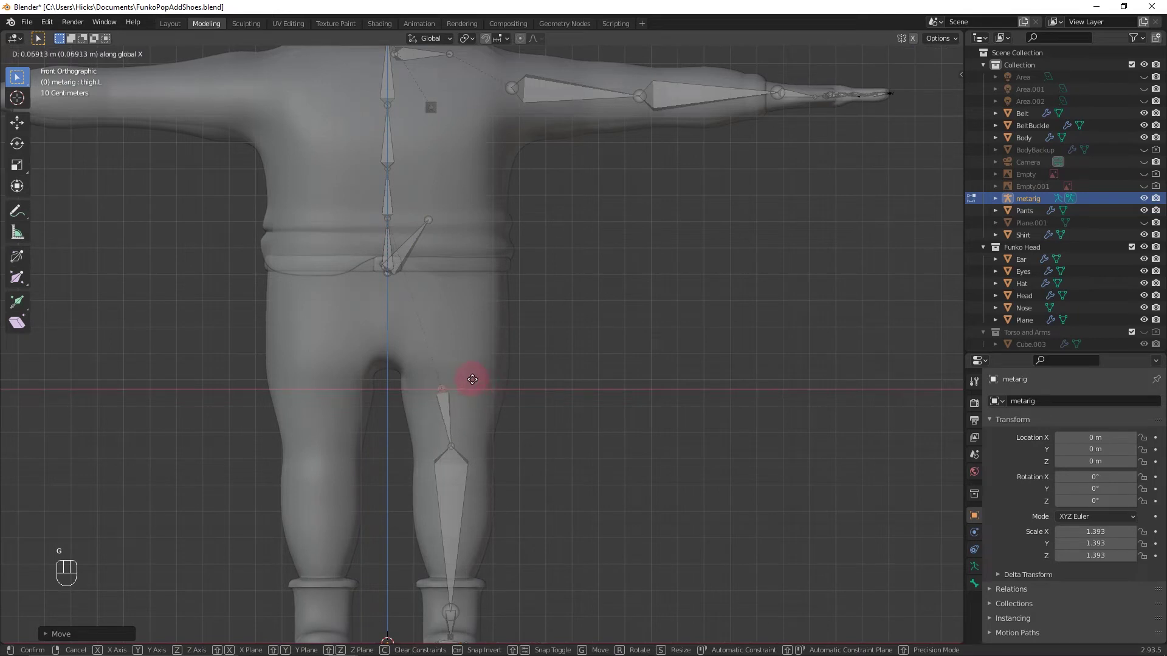
click(478, 380)
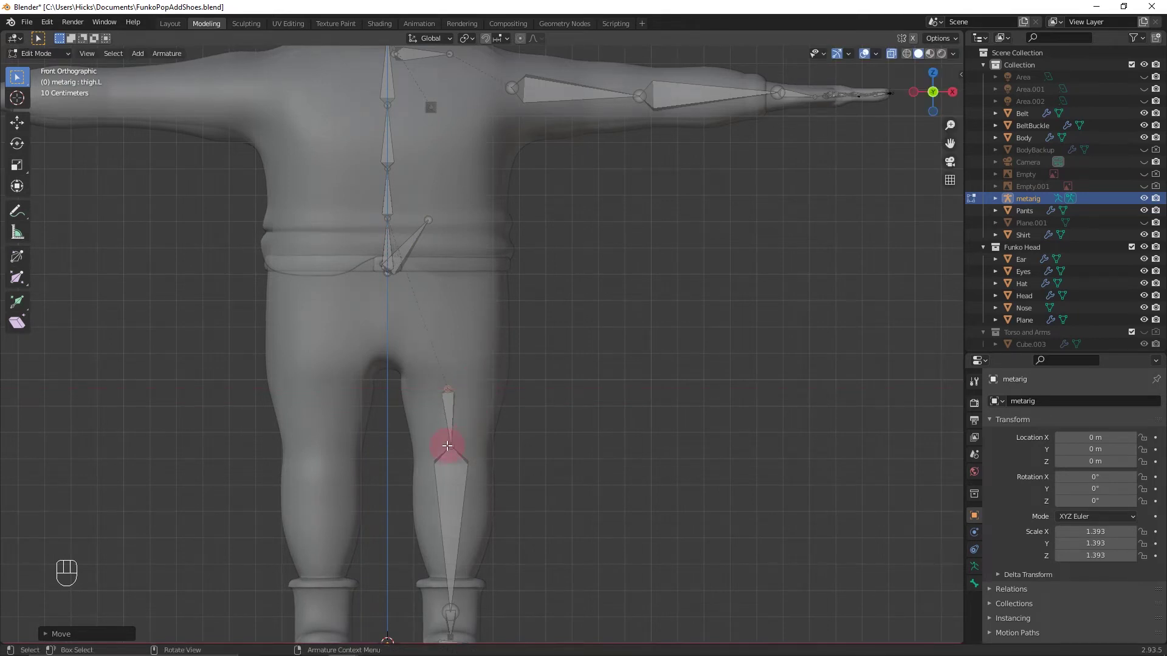
key(g)
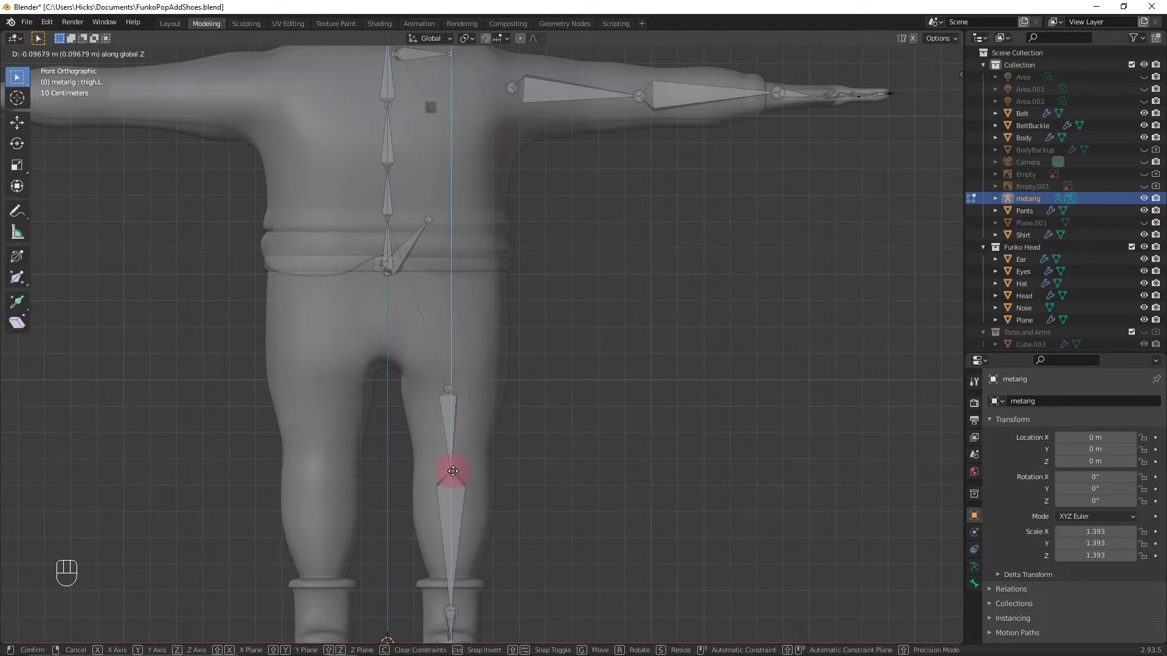
click(453, 472)
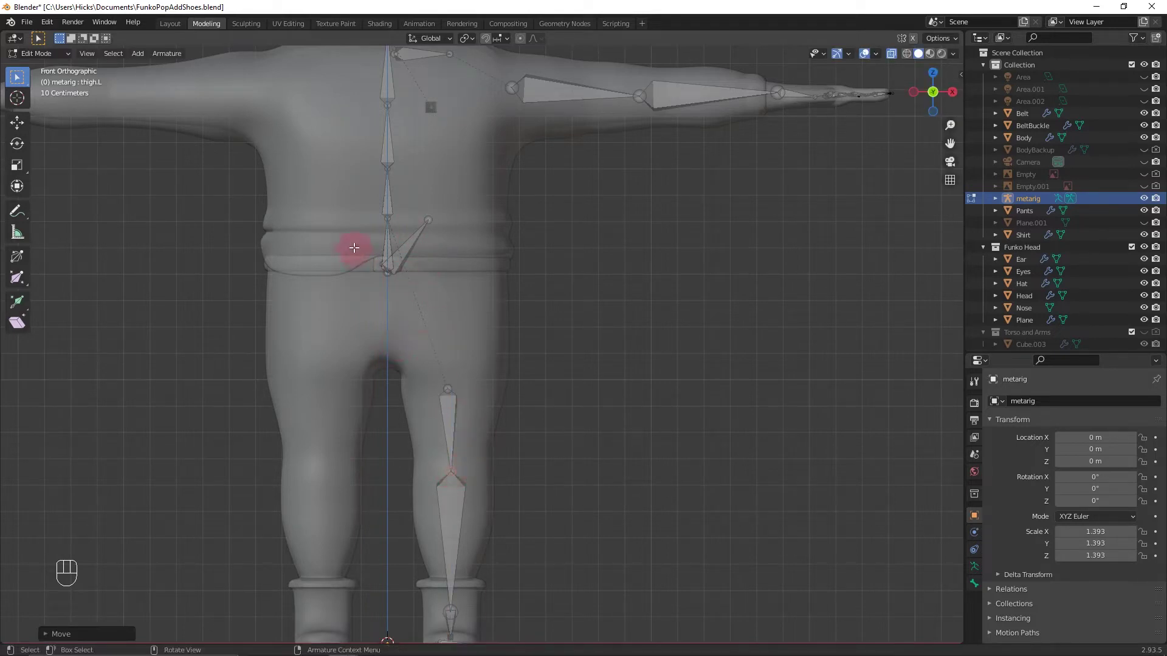
Move the base of the spine and pelvis bones down to the crotch and extend the pelvis bone's end outward to the hip
drag(358, 233, 443, 302)
shift+click(393, 240)
key(g)
click(511, 283)
Adjust the spine joint at the waist along Z to fit the belt area
scroll(426, 369, down, 4)
key(g)
key(z)
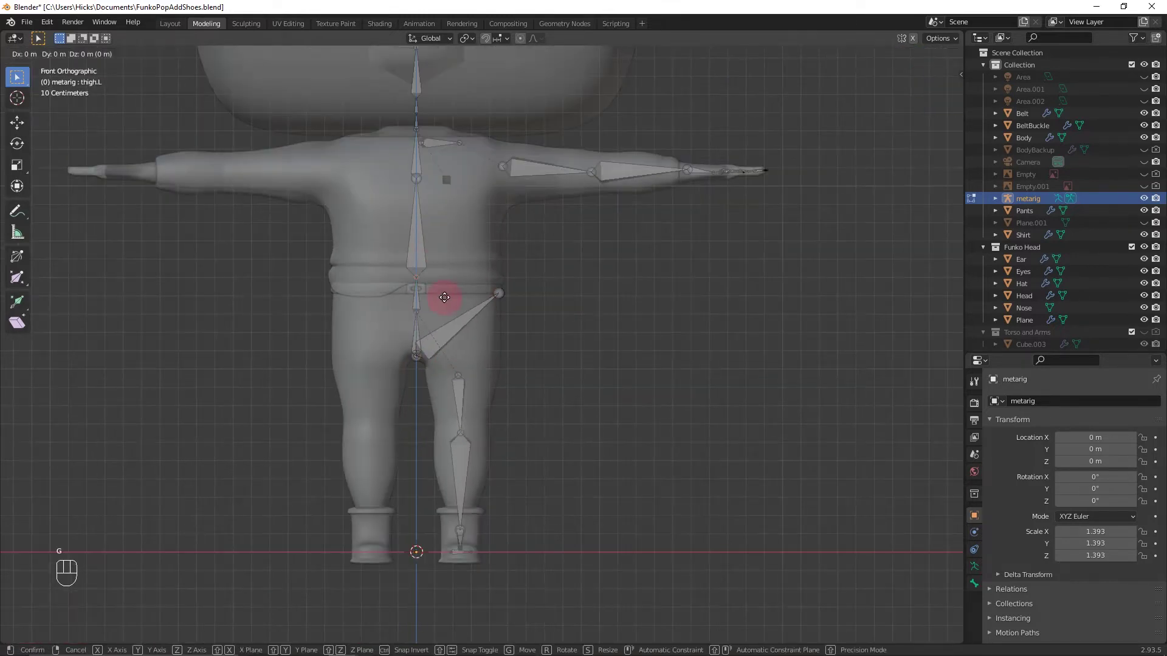
middle_drag(443, 286, 428, 187)
click(428, 186)
drag(405, 302, 424, 311)
Raise the head bone's upper end about 1.6 m along Z to the top of the hat
scroll(425, 311, down, 4)
drag(434, 186, 474, 216)
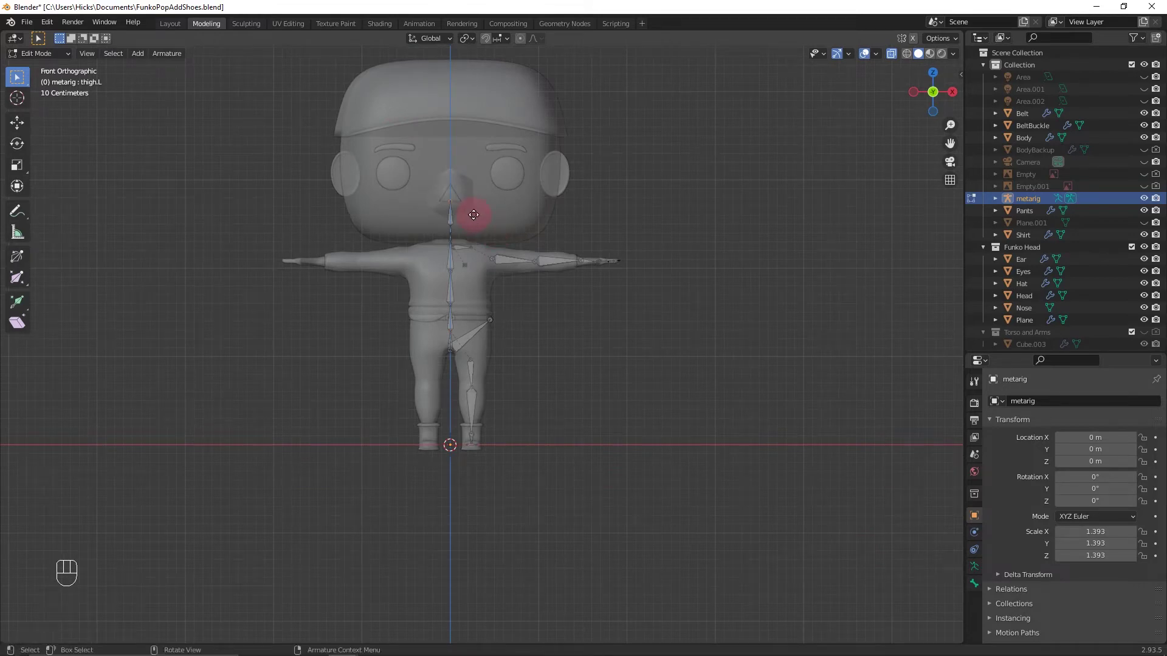
key(g)
key(z)
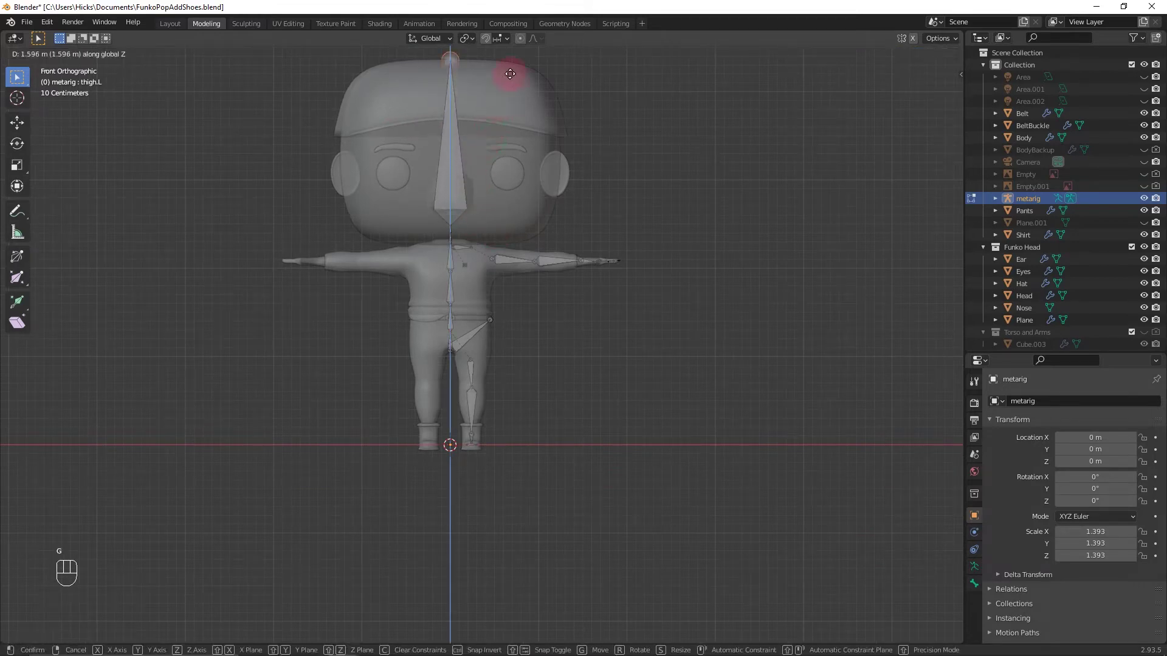
click(509, 73)
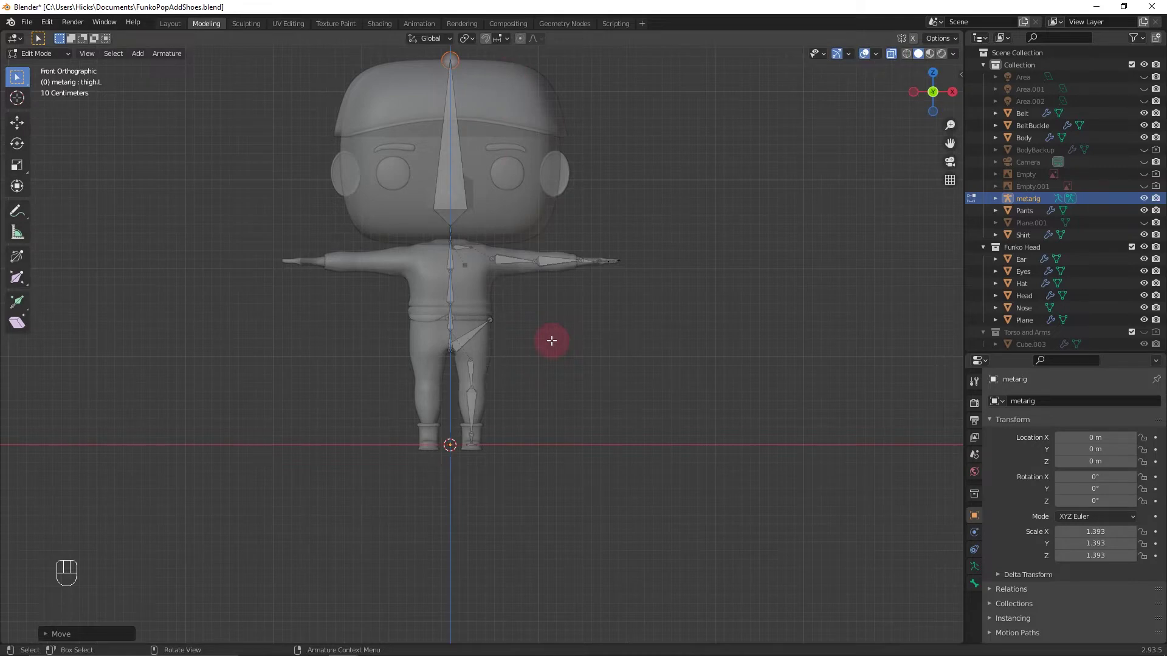
Extend the left toe bone to the tip of the shoe and lower its joints along Z inside the shoe
middle_drag(552, 341, 484, 477)
scroll(587, 538, up, 5)
middle_drag(587, 537, 535, 416)
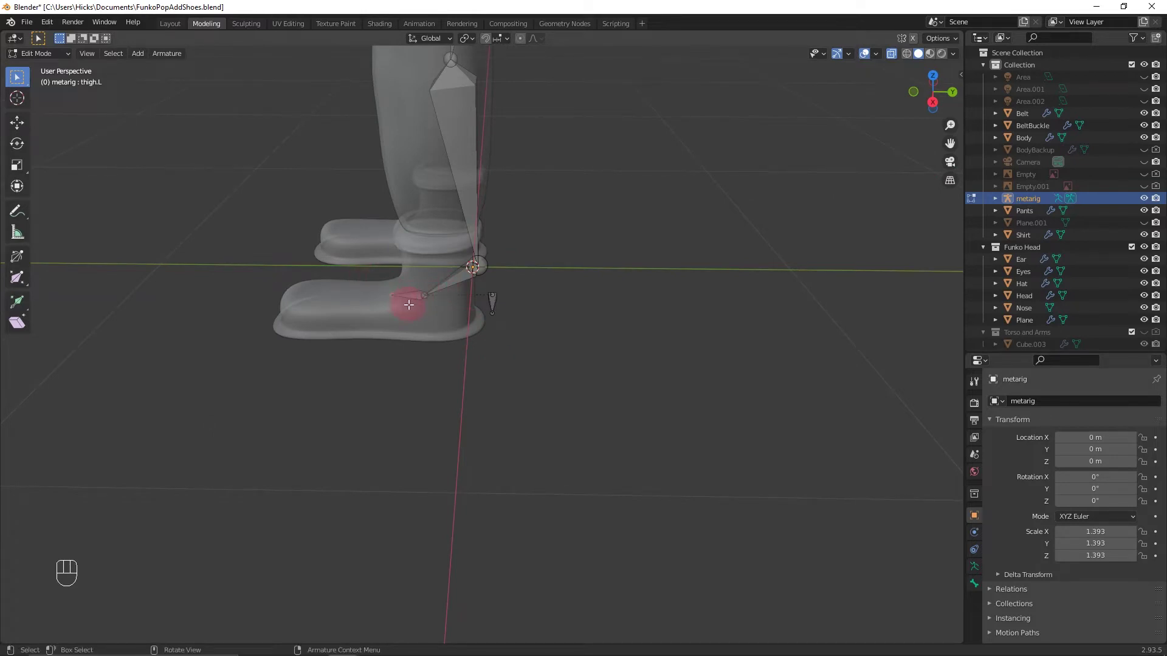
key(g)
mouse_move(403, 304)
middle_down()
mouse_move(443, 310)
mouse_move(389, 296)
middle_up()
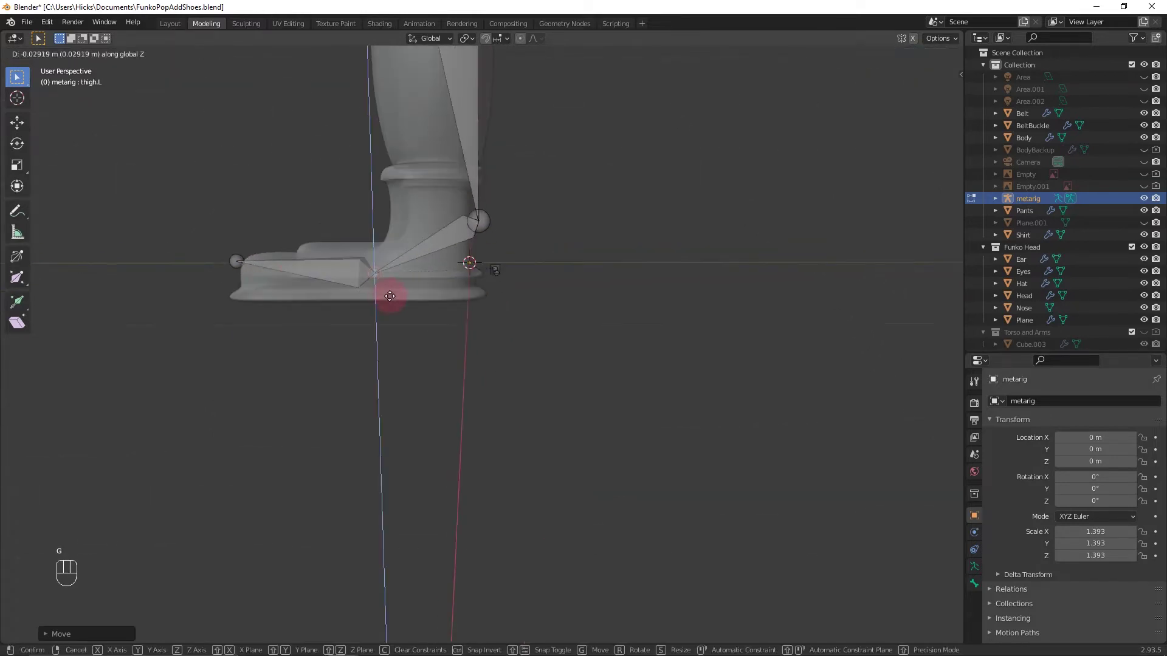
key(Escape)
Move the left ankle joint about 0.06 m forward along Y, inside the back of the shoe
click(518, 244)
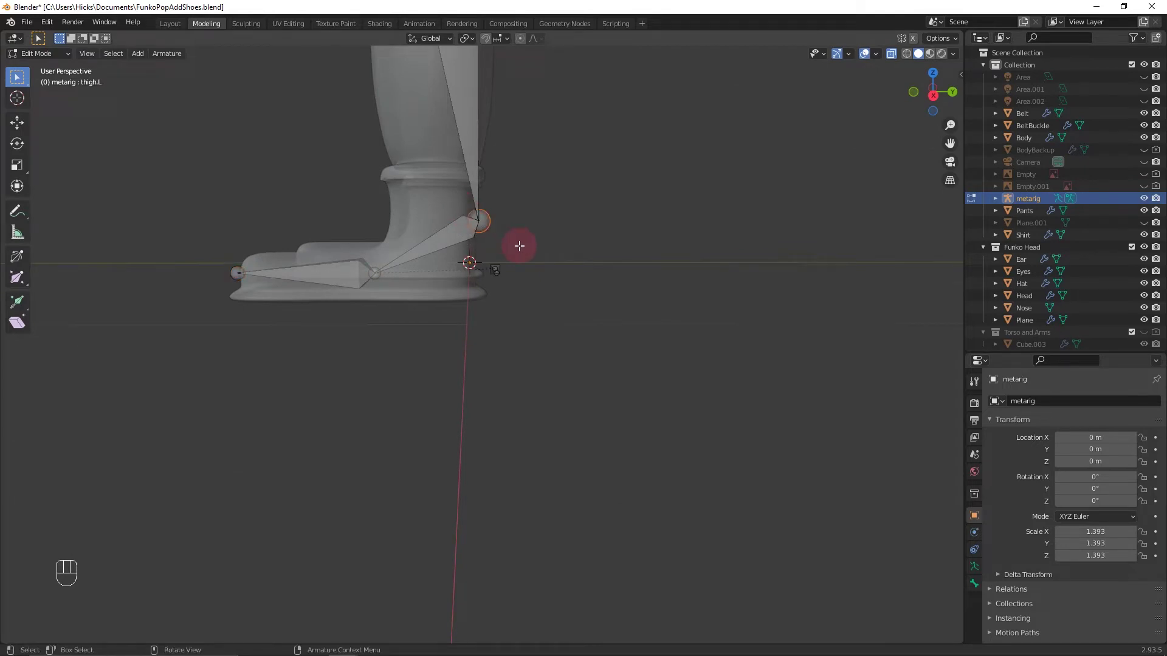
key(g)
key(y)
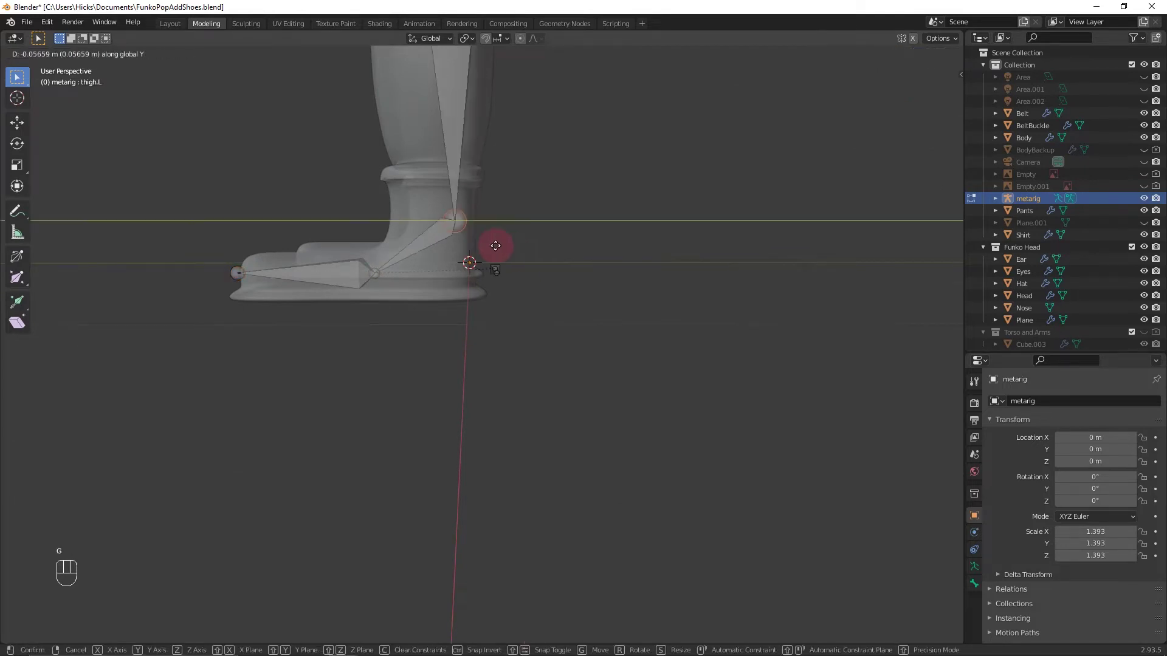
click(497, 246)
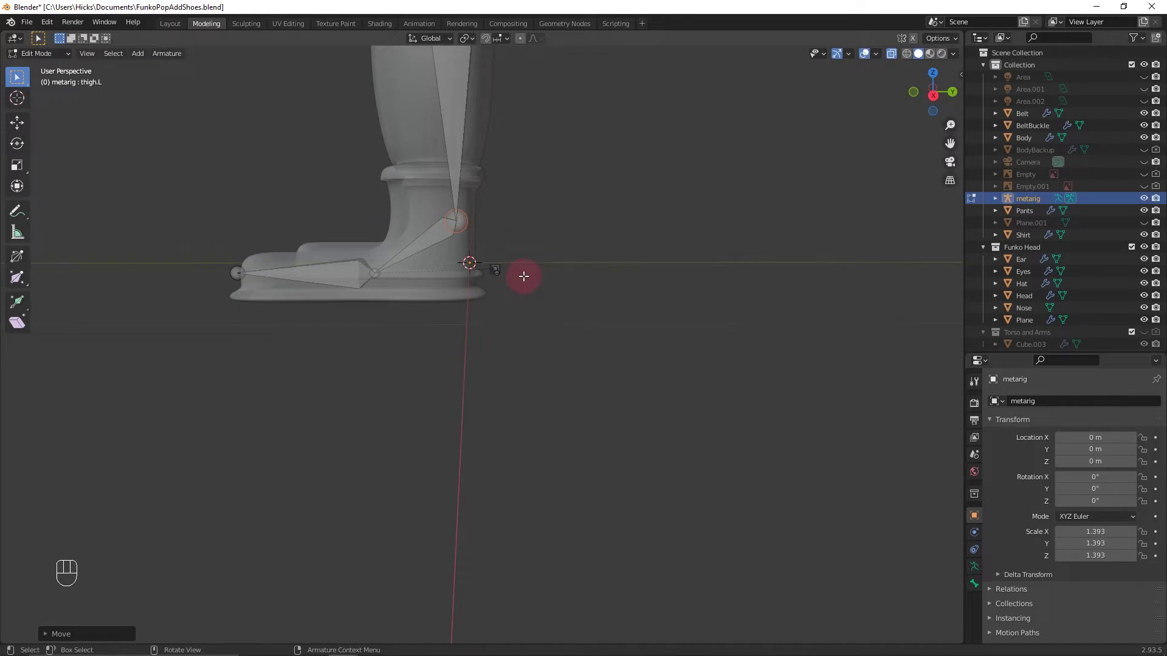
Scale up the left heel bone until it extends past both sides of the shoe
middle_drag(551, 294, 417, 286)
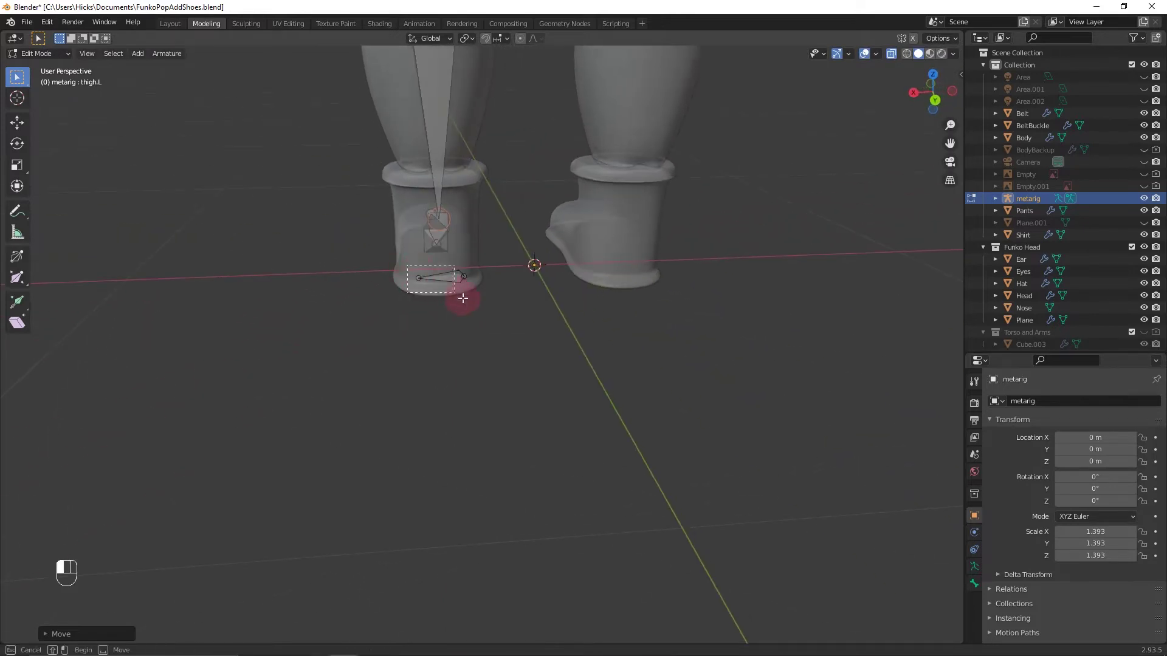
click(448, 281)
scroll(472, 319, down, 2)
key(s)
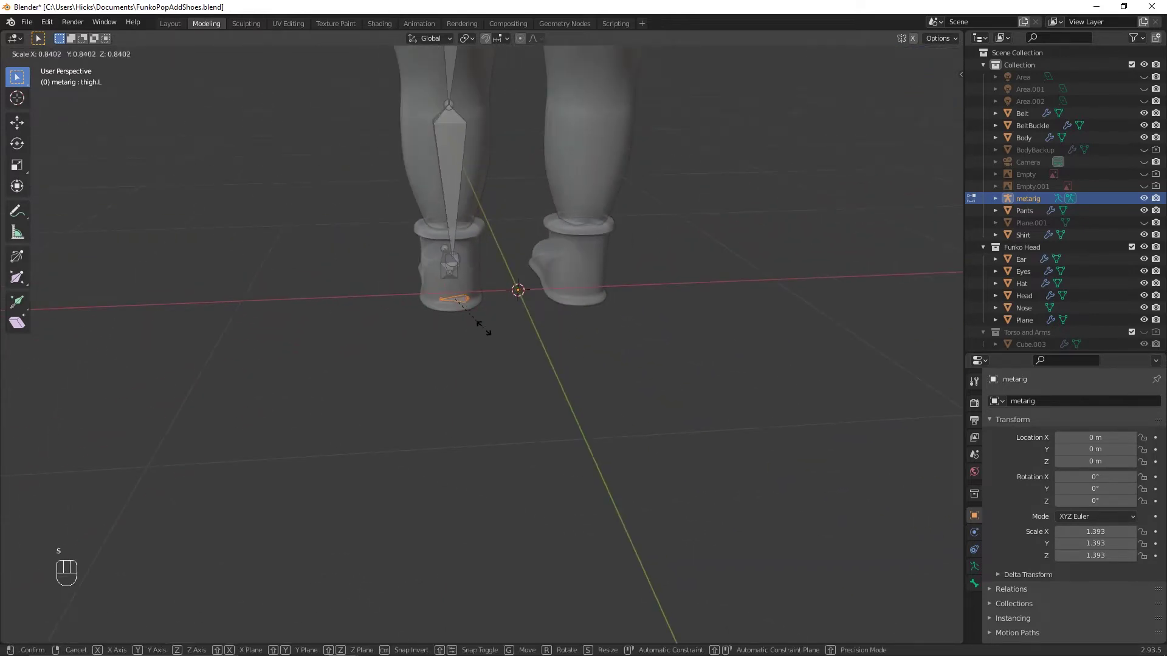
click(630, 341)
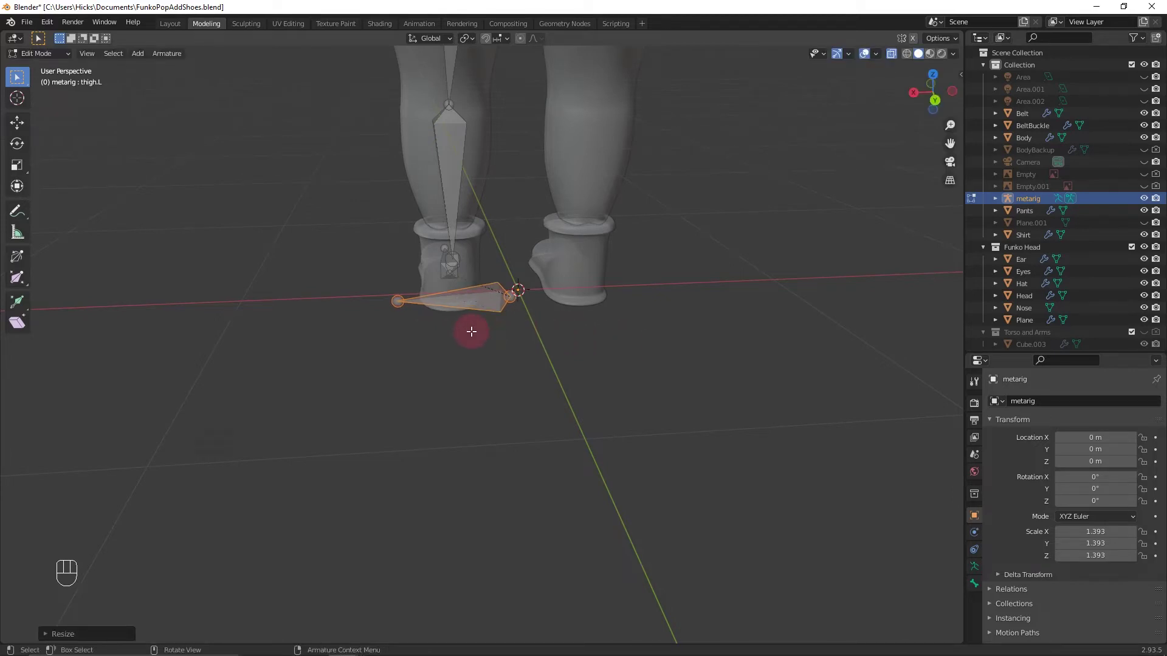
key(g)
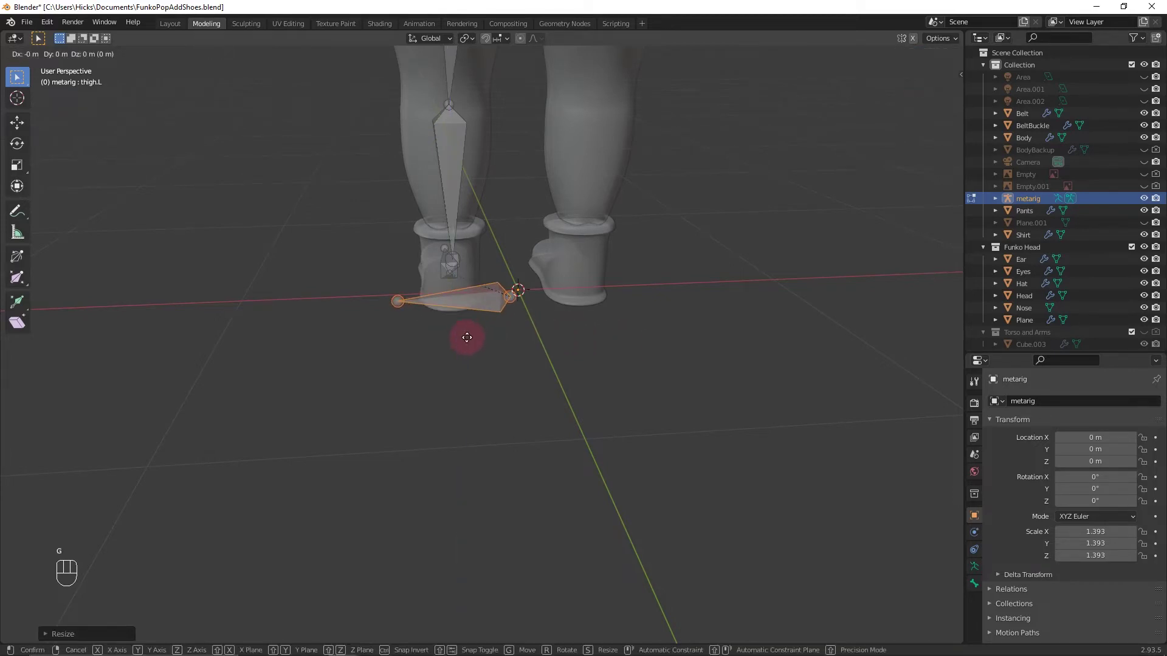
key(Escape)
Extend the left shoulder bone's outer end along X toward the upper arm and lower it slightly along Z
key(KP_1)
scroll(508, 372, up, 6)
click(450, 229)
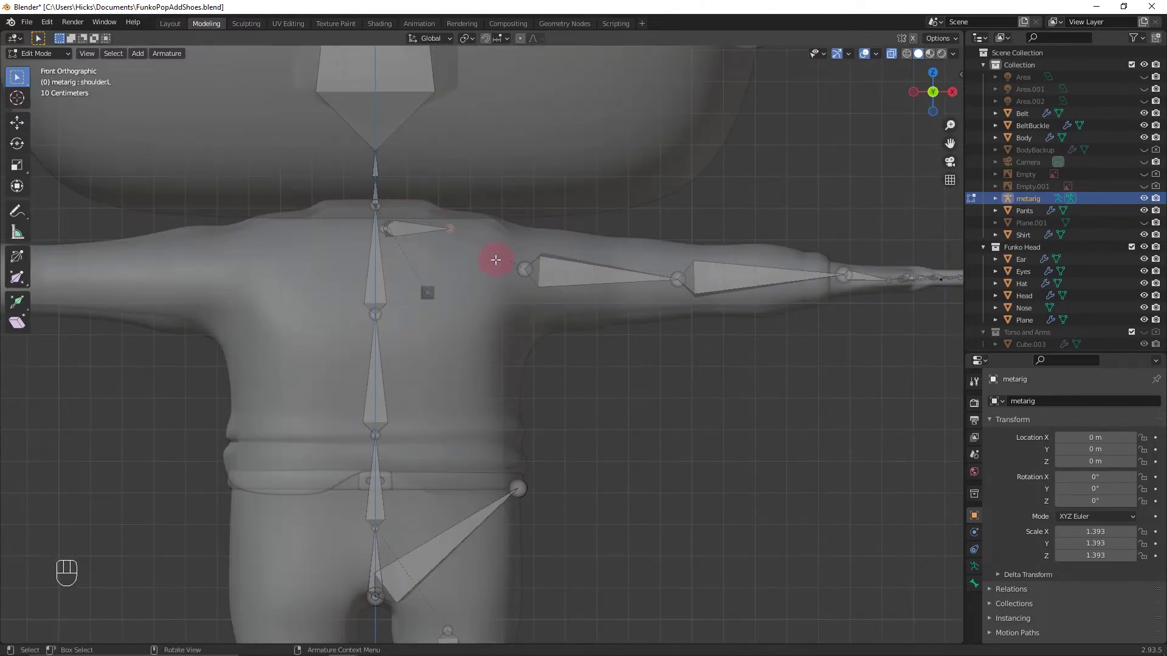
key(g)
key(x)
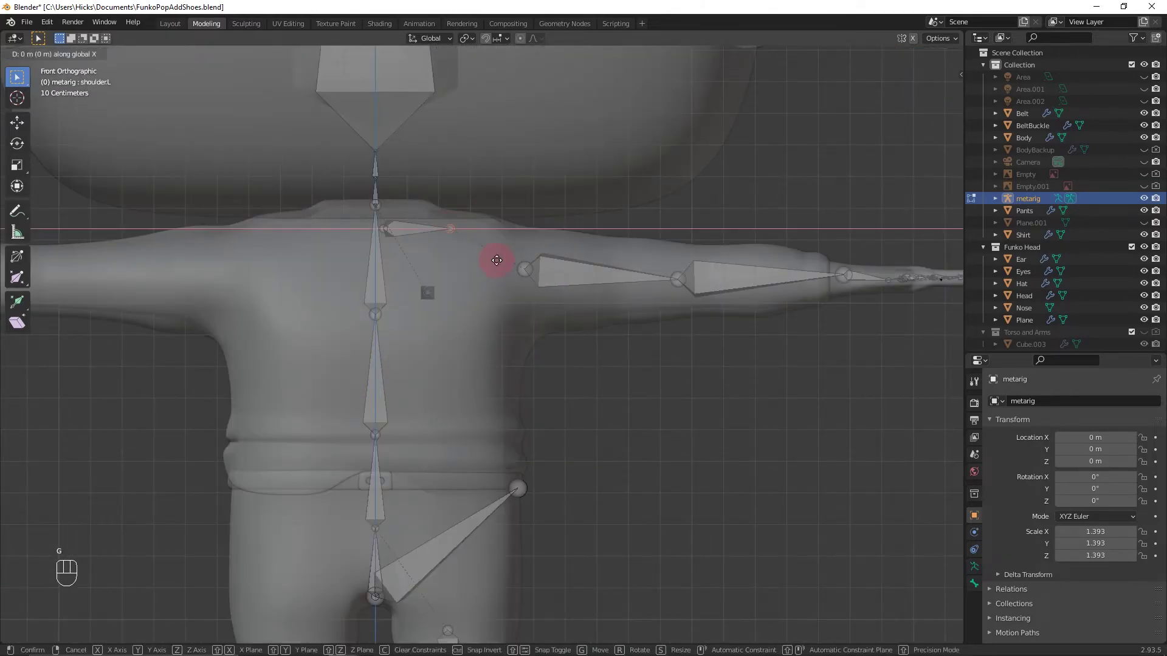
click(547, 274)
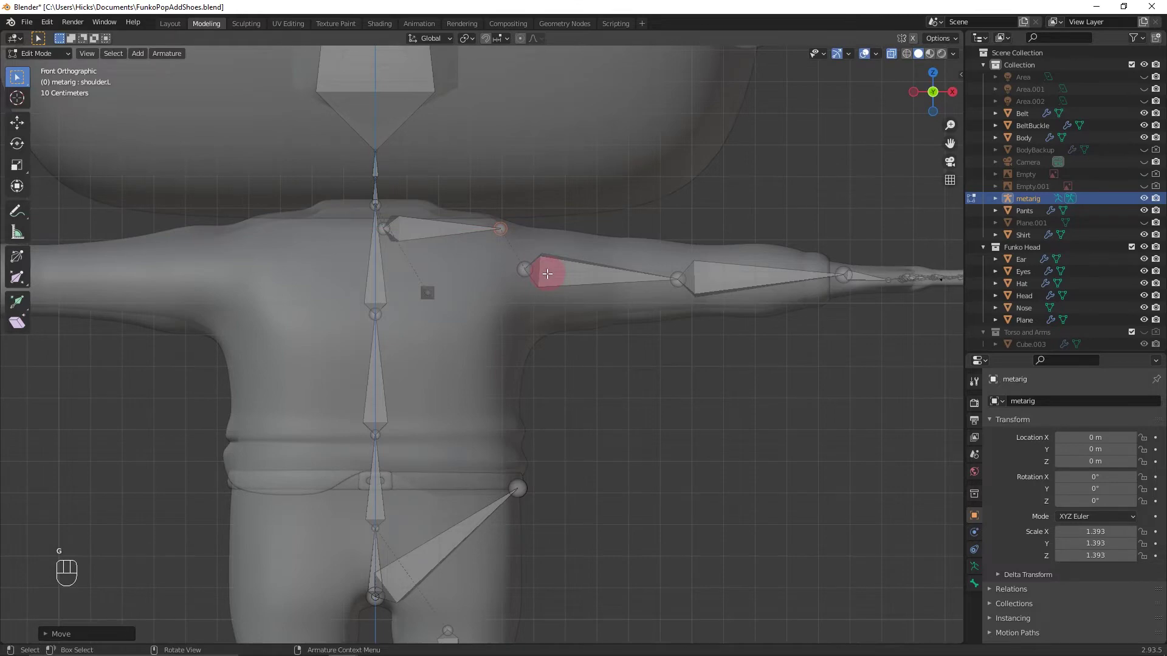
key(g)
middle_click(546, 279)
click(546, 285)
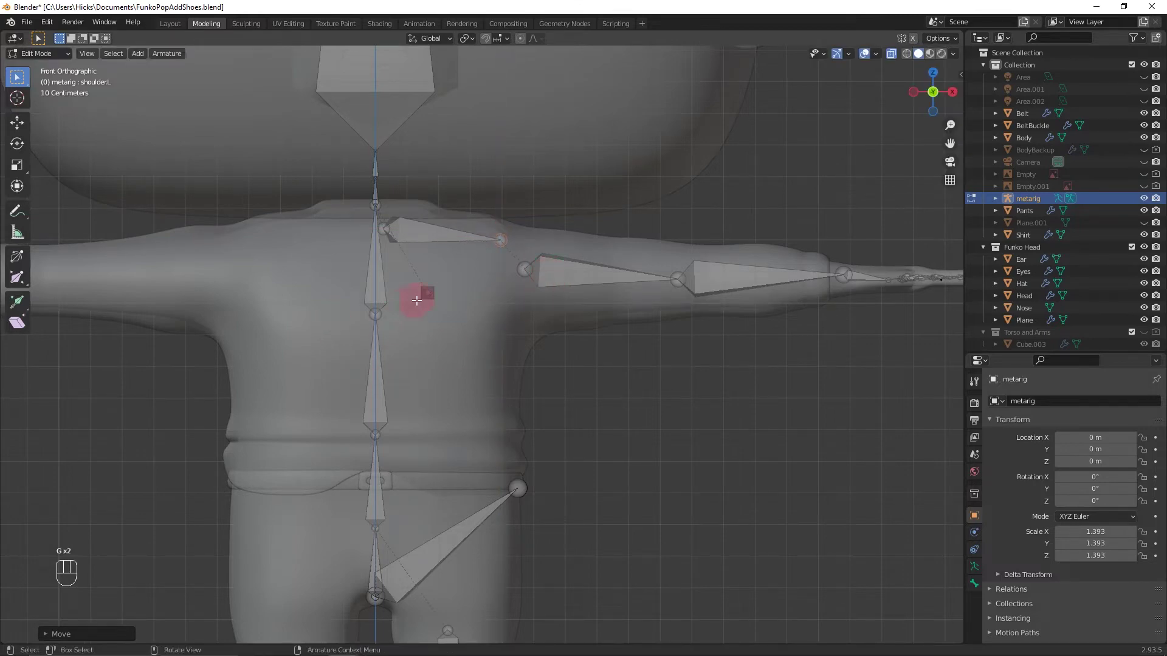
Scale up the left breast bone and move it outward along X into the left side of the chest
middle_drag(695, 404, 620, 410)
scroll(620, 407, down, 3)
key(s)
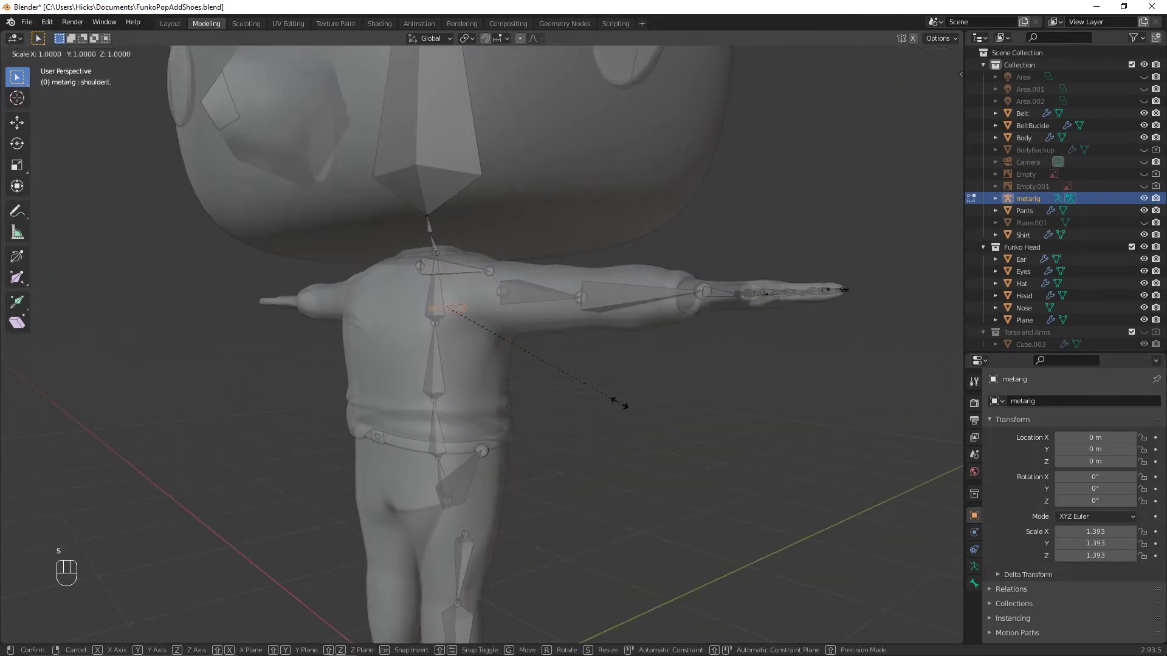
click(956, 323)
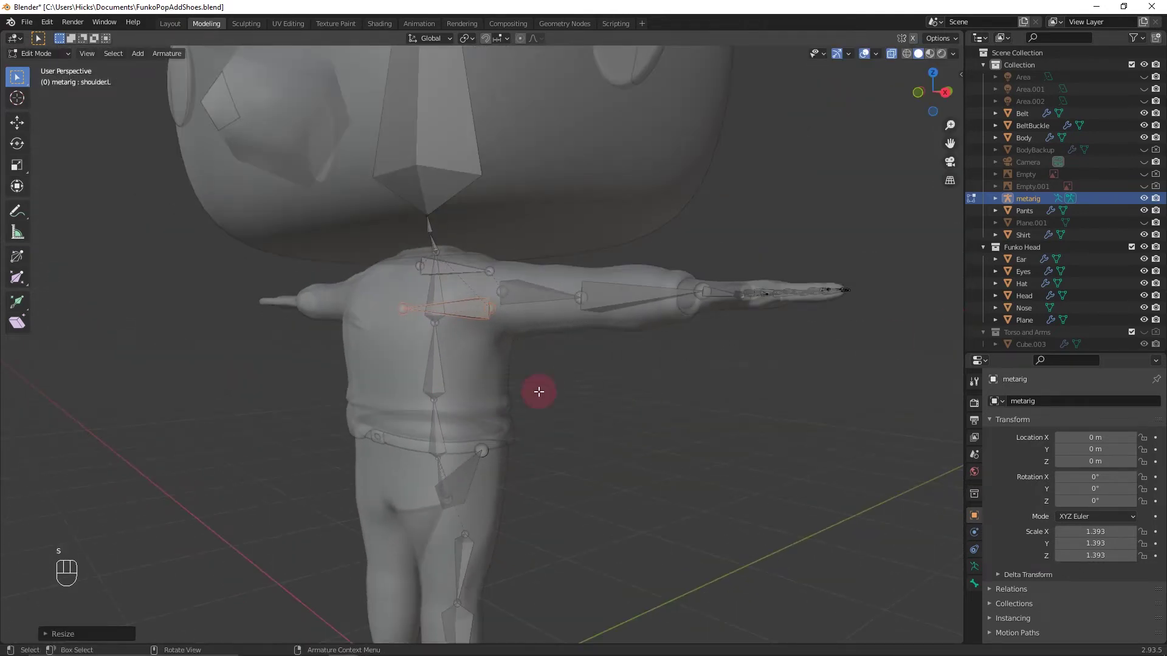
key(KP_3)
middle_drag(543, 347, 656, 344)
key(g)
key(x)
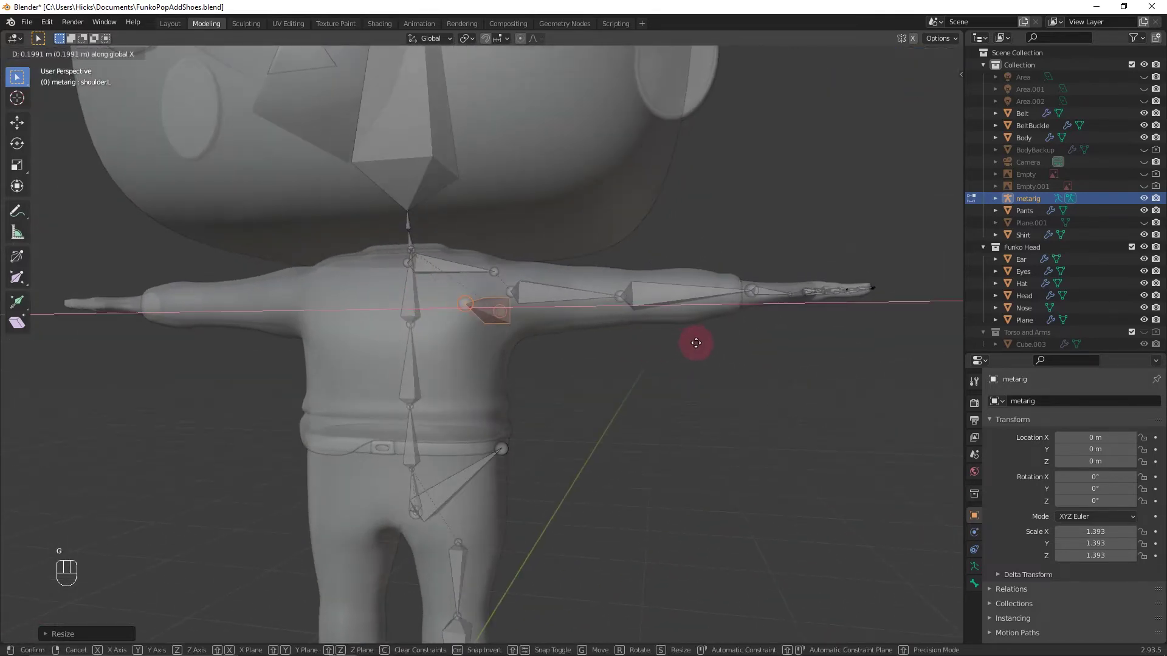
click(688, 344)
Lower the left breast bone along Z to below armpit height and shift it slightly outward along X
key(KP_1)
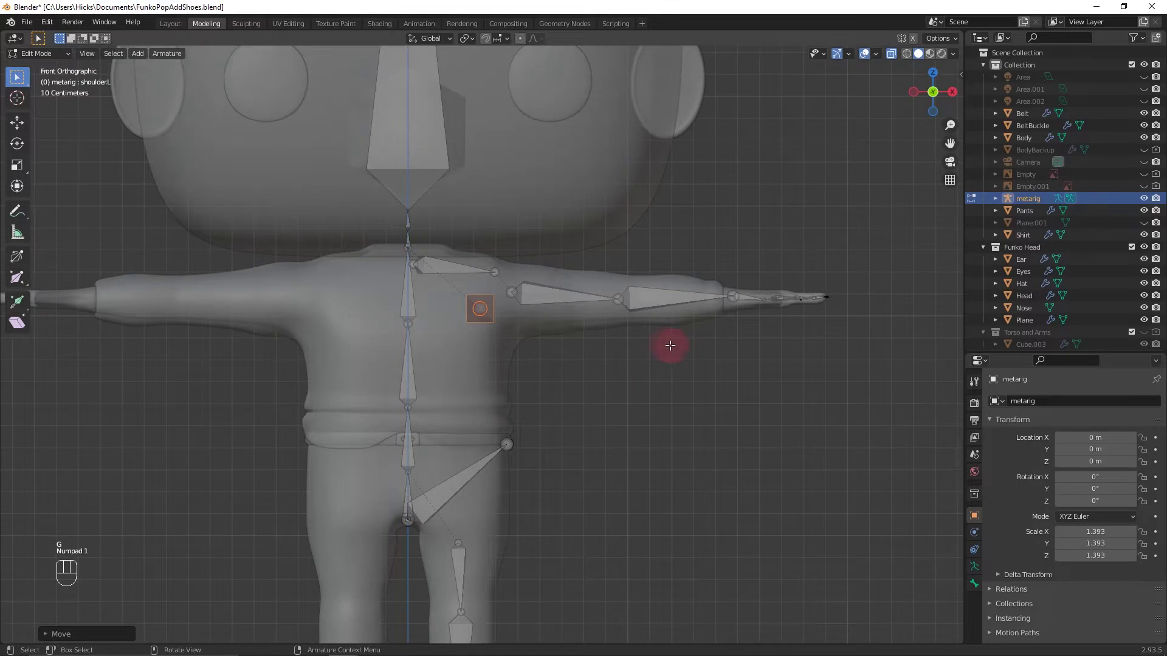
key(g)
key(z)
click(660, 373)
key(g)
key(x)
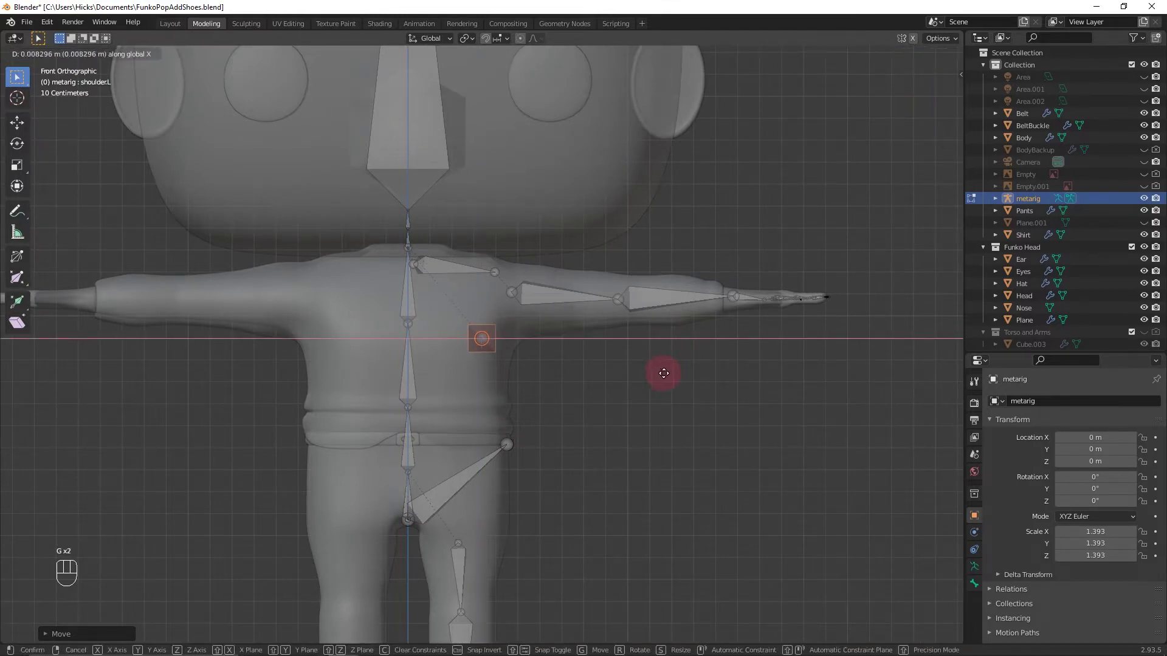
click(668, 374)
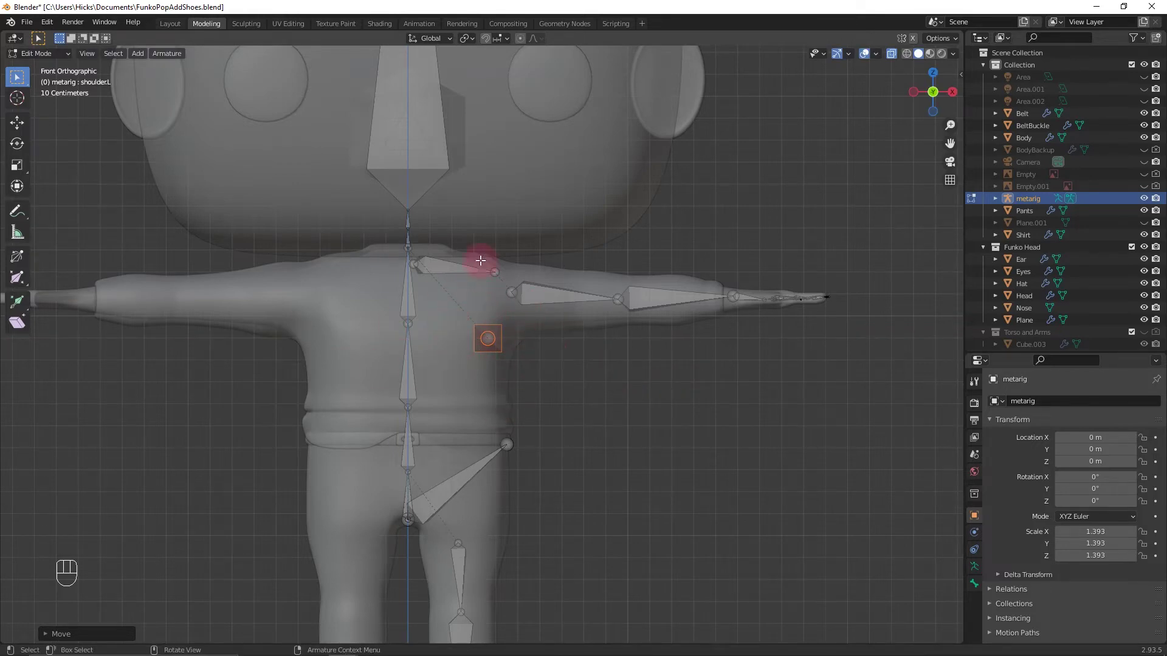
Symmetrize all bones of the metarig to create the right-side limbs, and clear the selection
scroll(514, 465, down, 4)
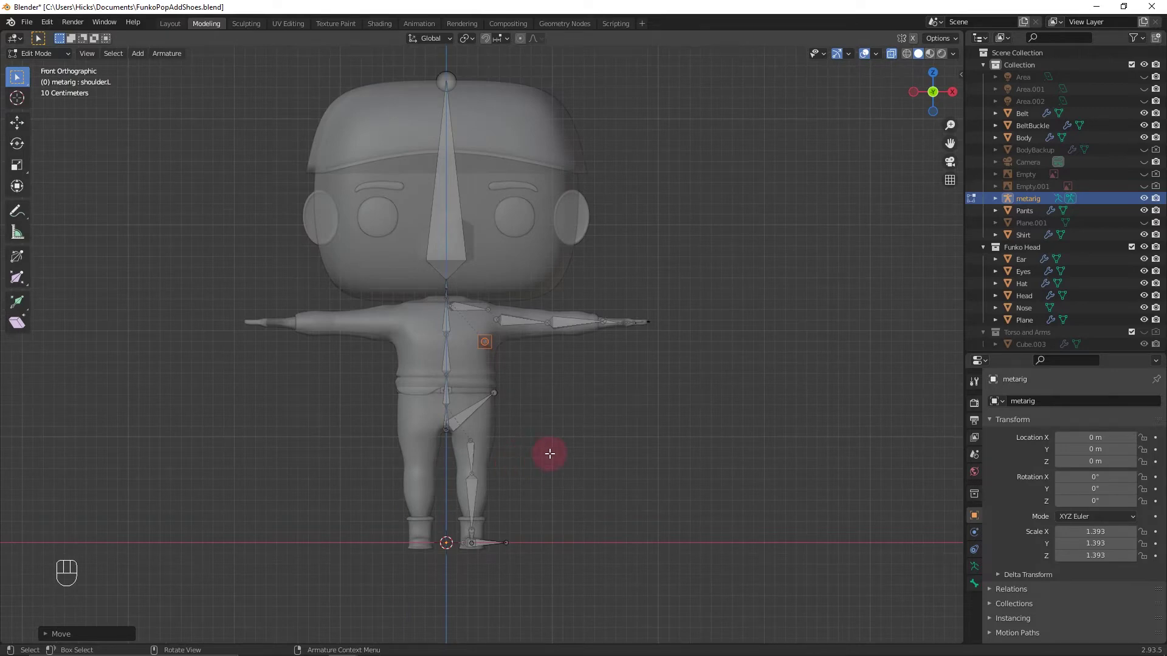
key(a)
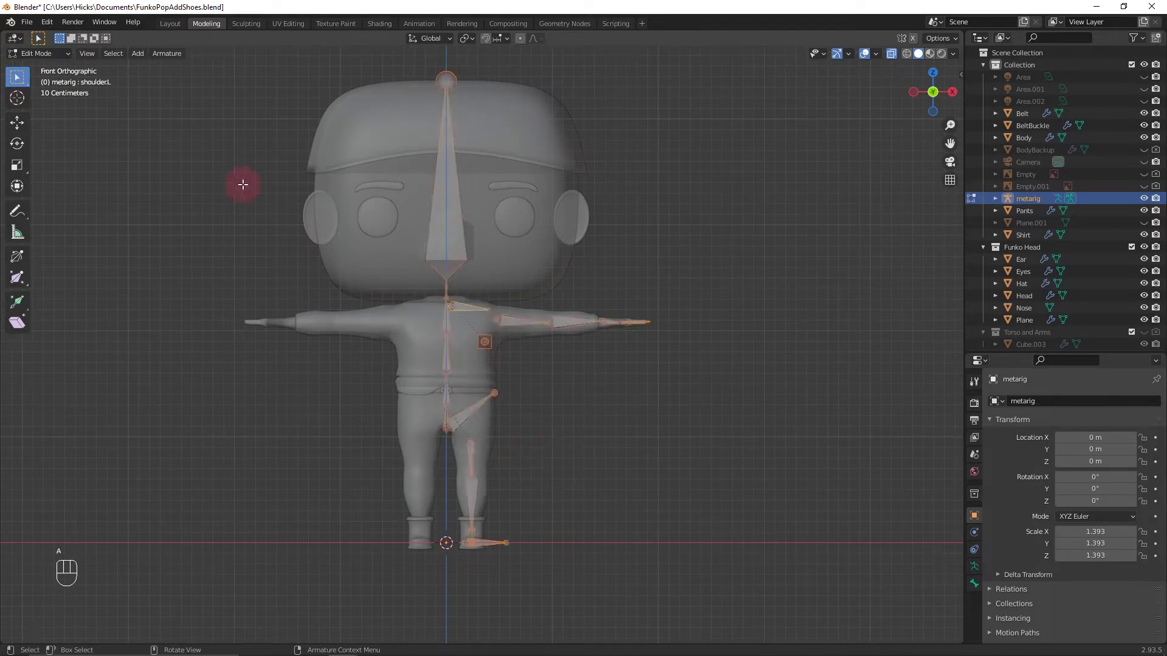
click(170, 54)
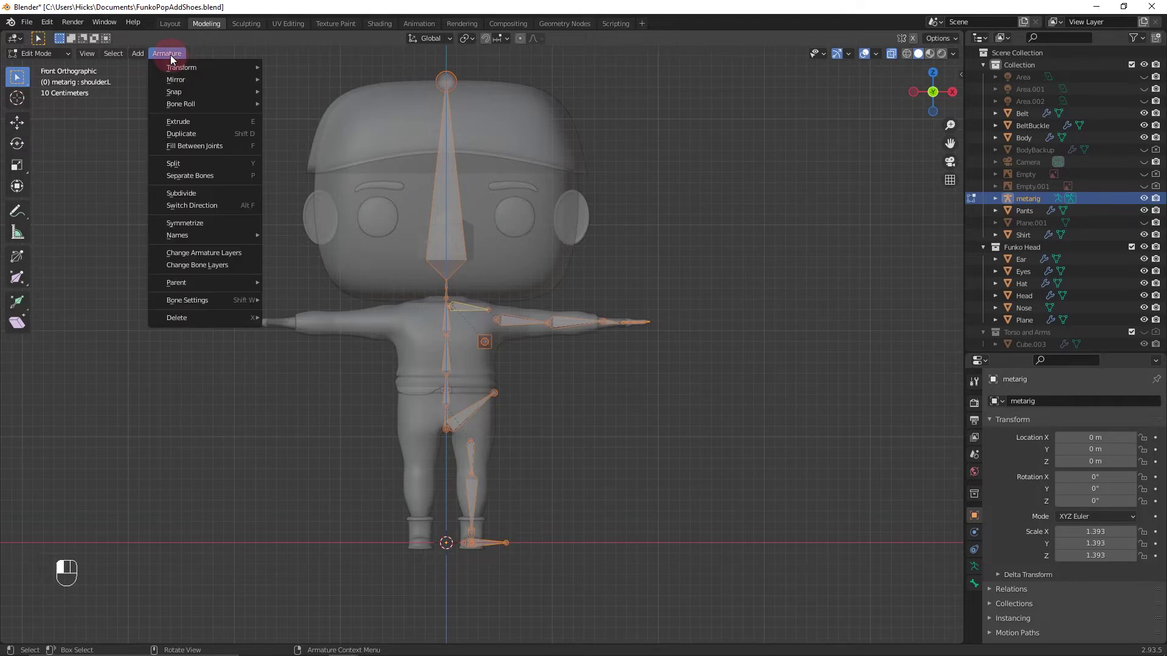
click(206, 223)
middle_drag(600, 361, 448, 427)
scroll(448, 427, down, 2)
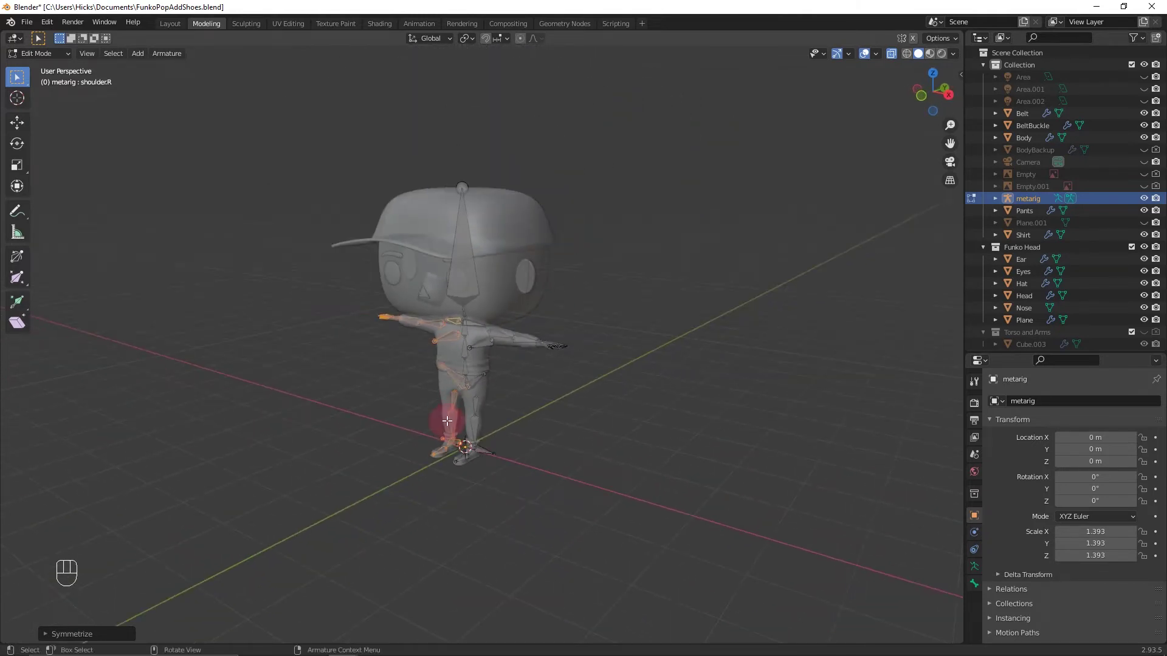
scroll(346, 359, down, 1)
click(419, 406)
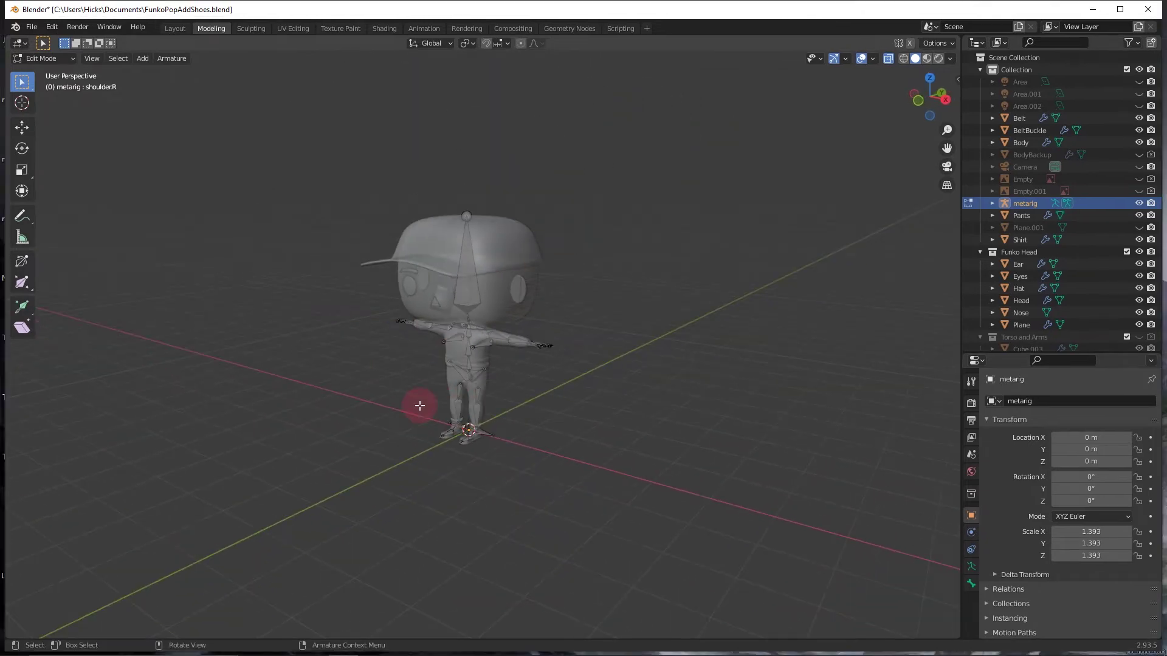
Switch to Object Mode and apply Rotation & Scale to the head mesh
middle_drag(404, 390, 464, 380)
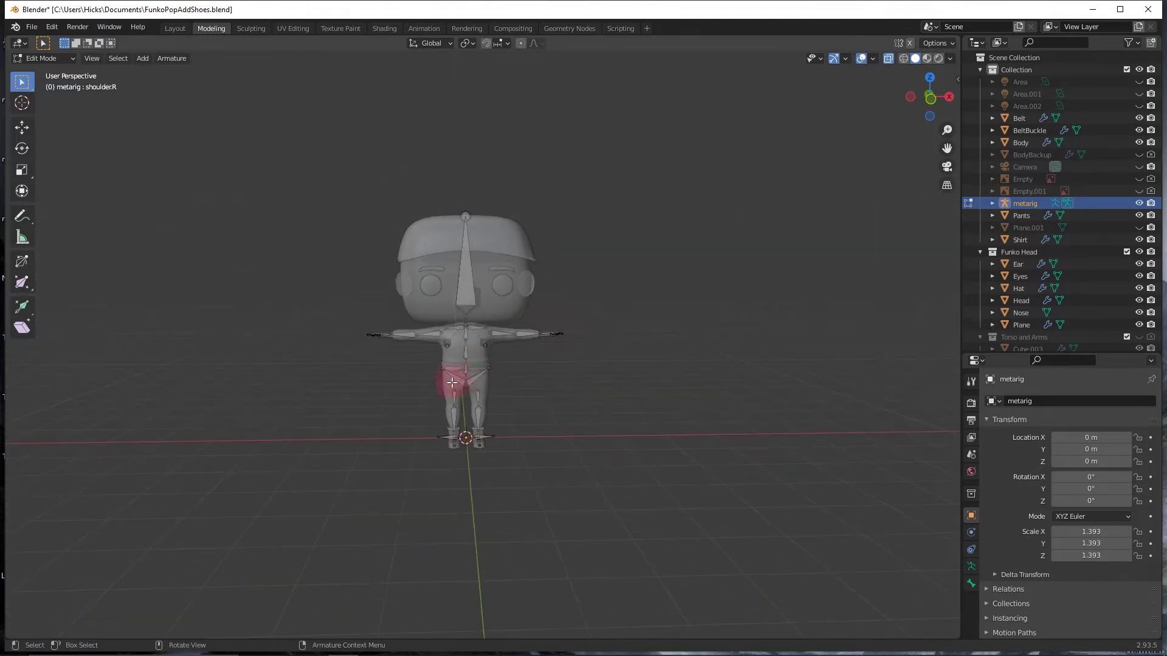
click(497, 304)
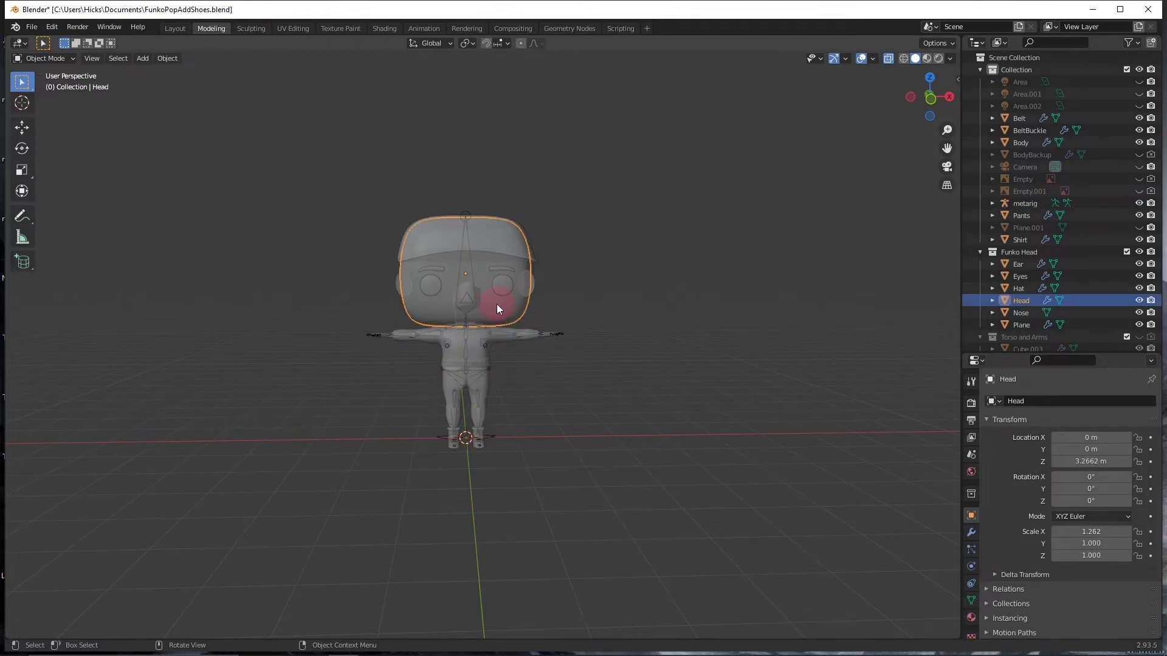
key(ctrl+a)
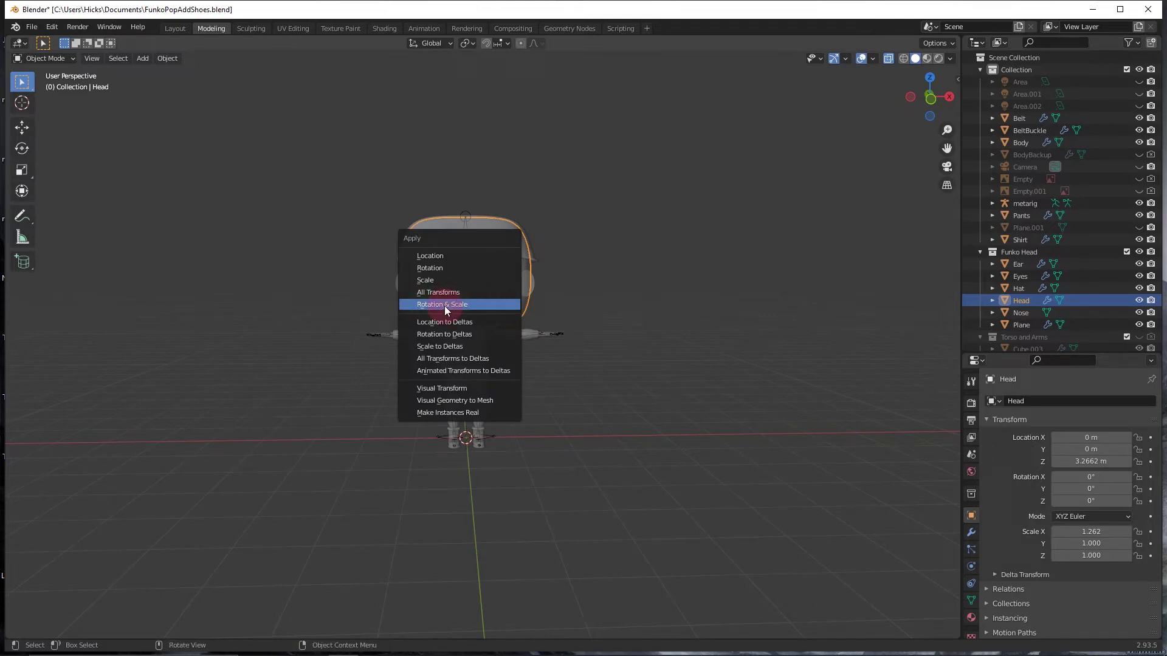
click(443, 304)
Apply Rotation & Scale to the nose mesh
click(468, 298)
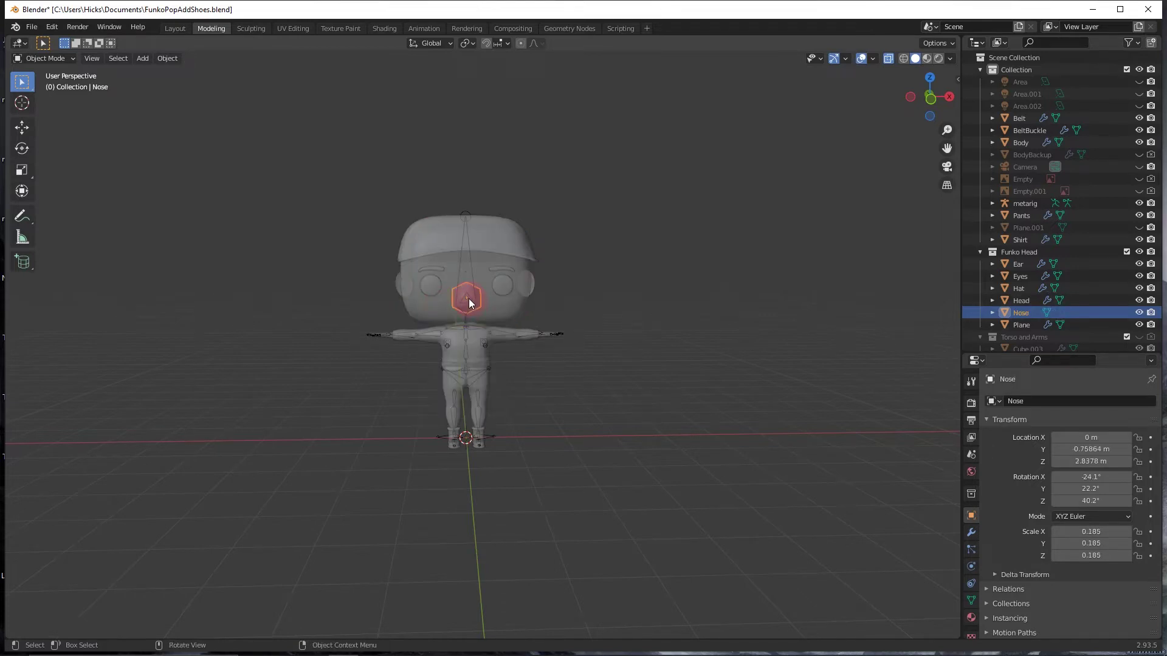
key(ctrl+a)
click(468, 297)
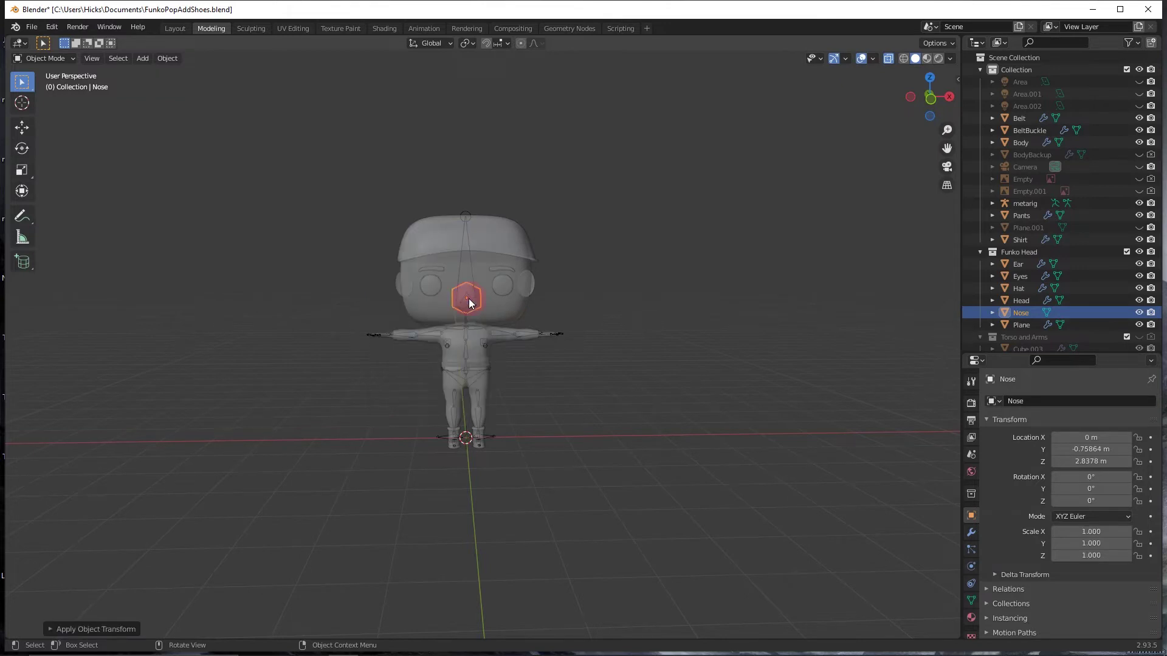
key(ctrl+a)
click(469, 298)
Apply Rotation & Scale to the eyes and to the eyebrows mesh
click(505, 287)
click(504, 287)
key(ctrl+a)
click(503, 289)
click(493, 268)
click(494, 268)
click(493, 268)
key(ctrl+a)
click(493, 268)
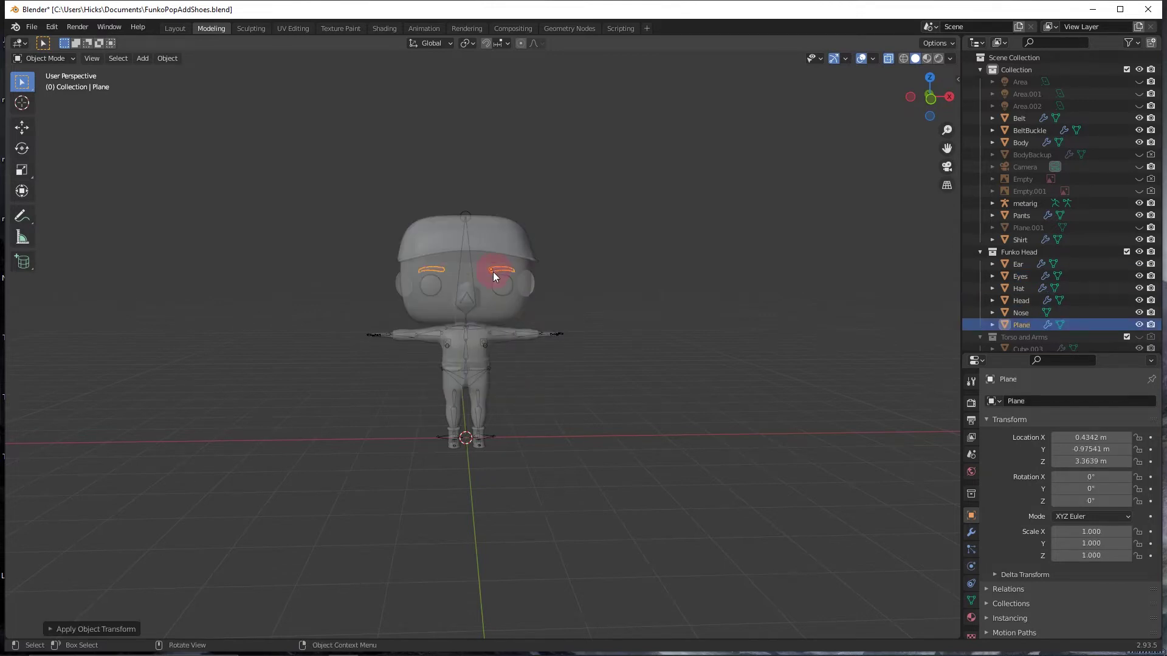
Apply Rotation & Scale to the hat mesh
click(508, 236)
key(ctrl+a)
click(508, 236)
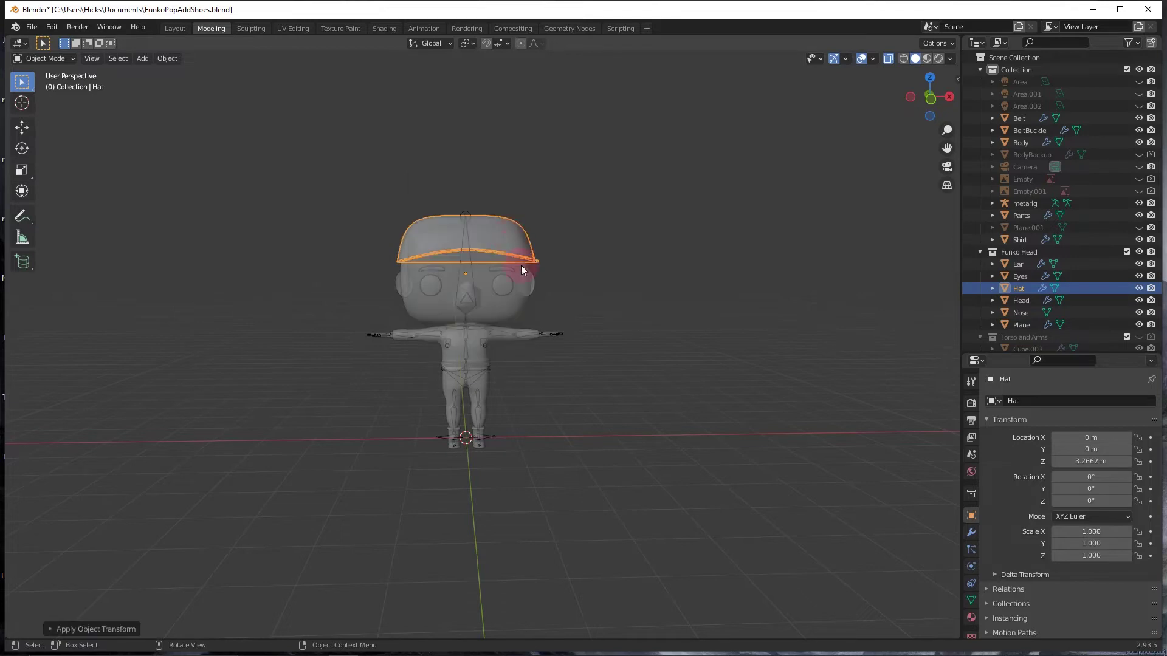
click(531, 283)
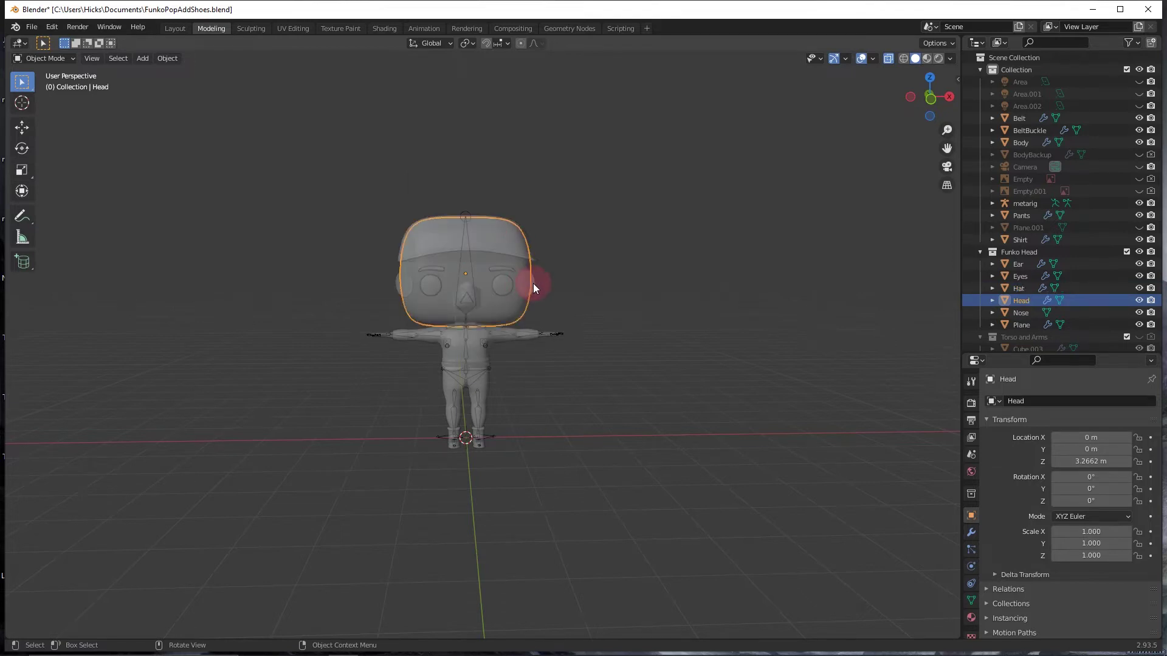
Apply Rotation & Scale to the ear mesh and to the body mesh
click(533, 283)
key(ctrl+a)
click(534, 282)
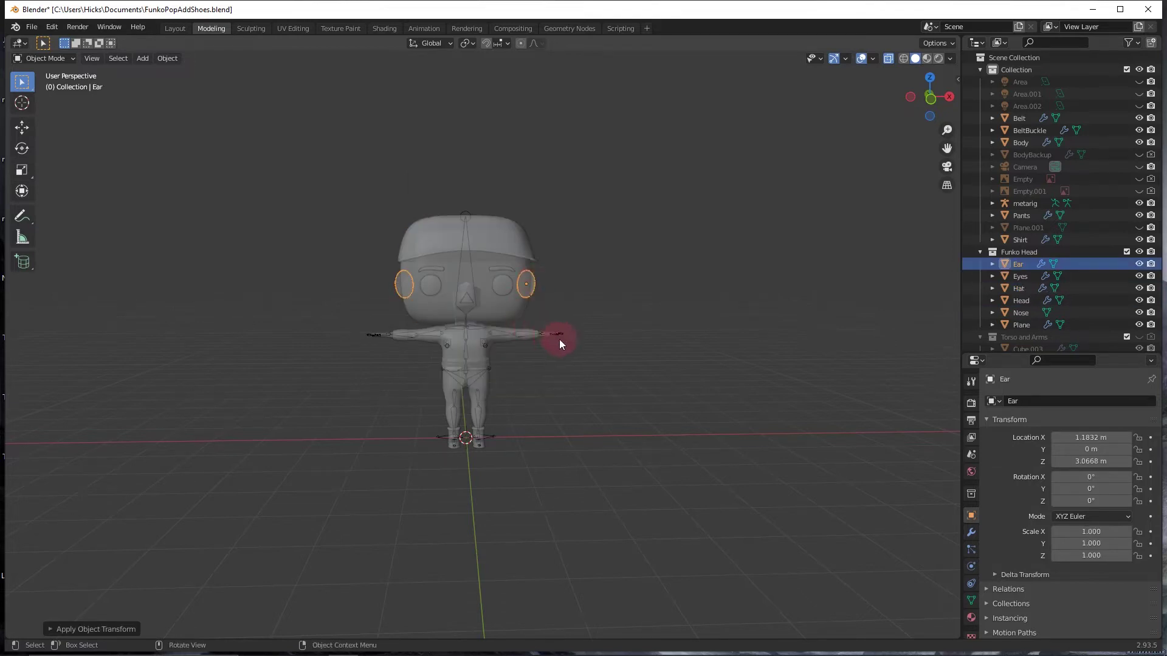
click(476, 336)
key(ctrl+a)
click(476, 337)
Apply Rotation & Scale to the pants mesh and to the belt mesh
scroll(469, 396, up, 5)
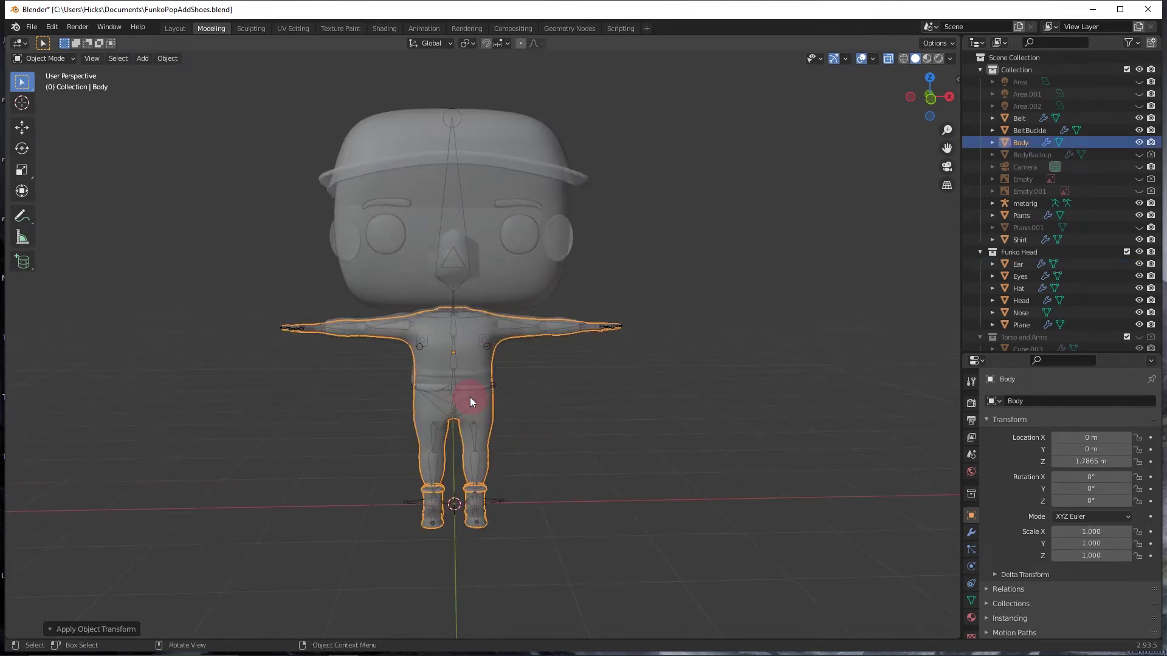
click(468, 388)
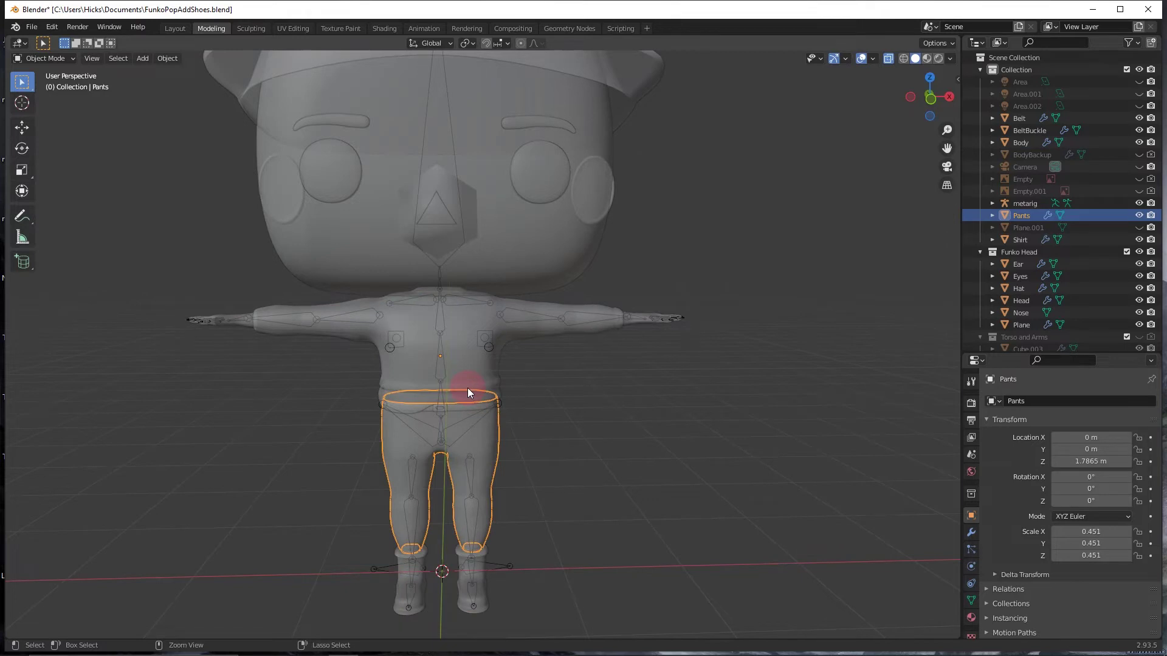
key(ctrl+a)
click(468, 389)
click(462, 404)
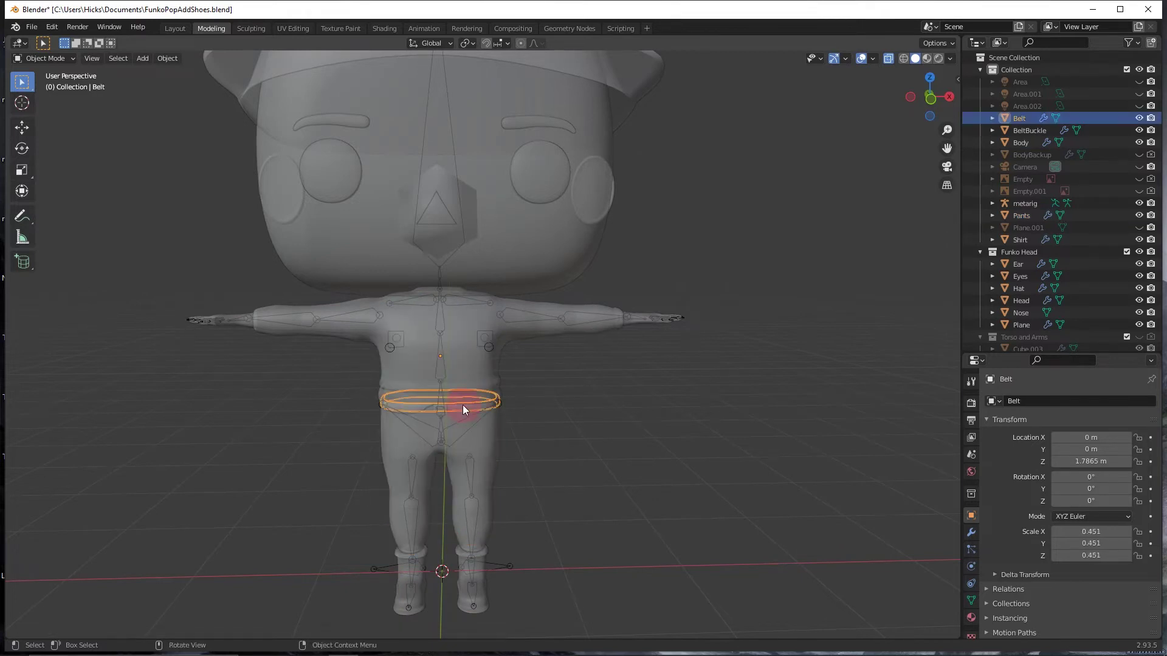
key(ctrl+a)
click(461, 405)
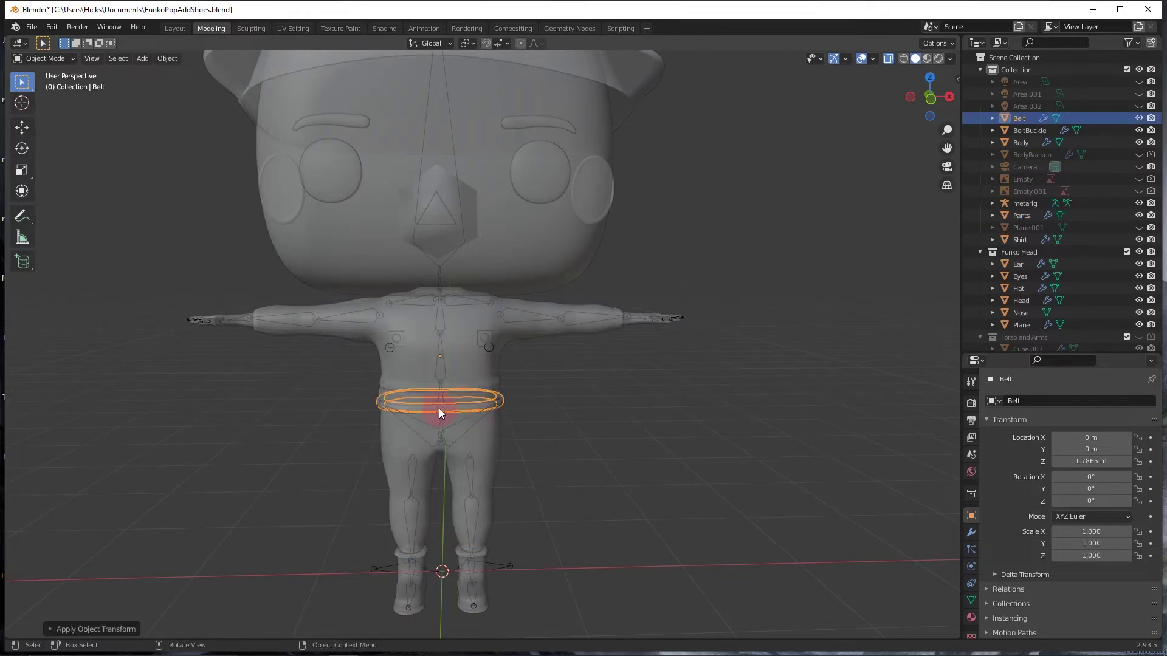
Apply Rotation & Scale to the belt buckle mesh
click(437, 408)
key(ctrl+a)
click(436, 409)
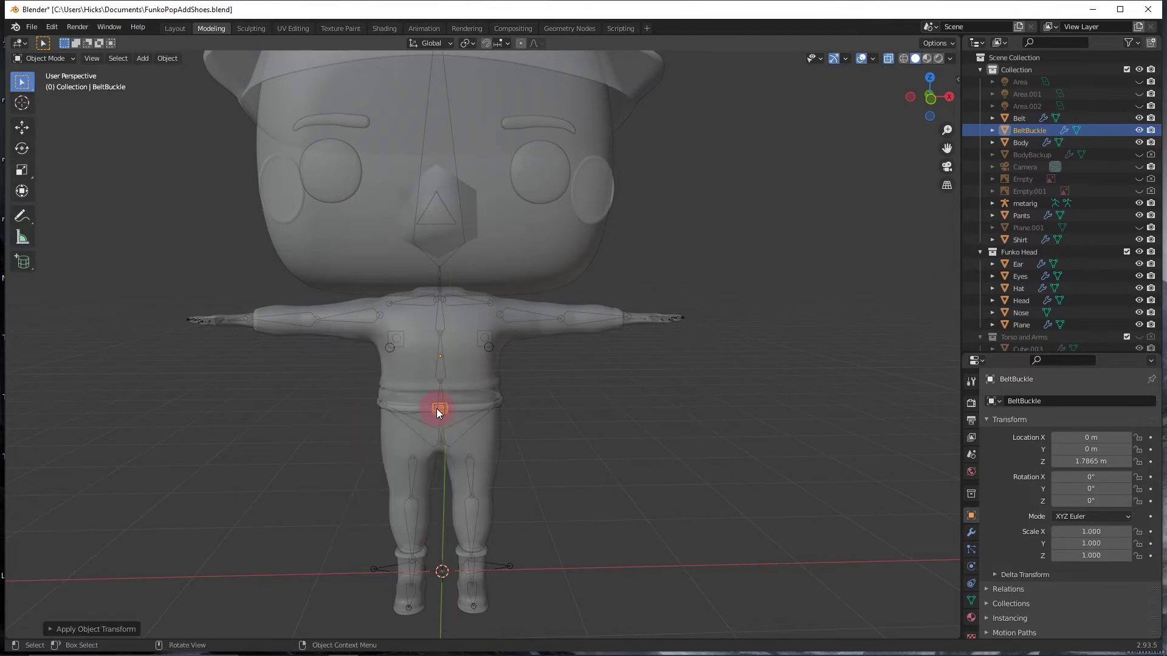
Select the pants again and reapply their Rotation & Scale
click(401, 440)
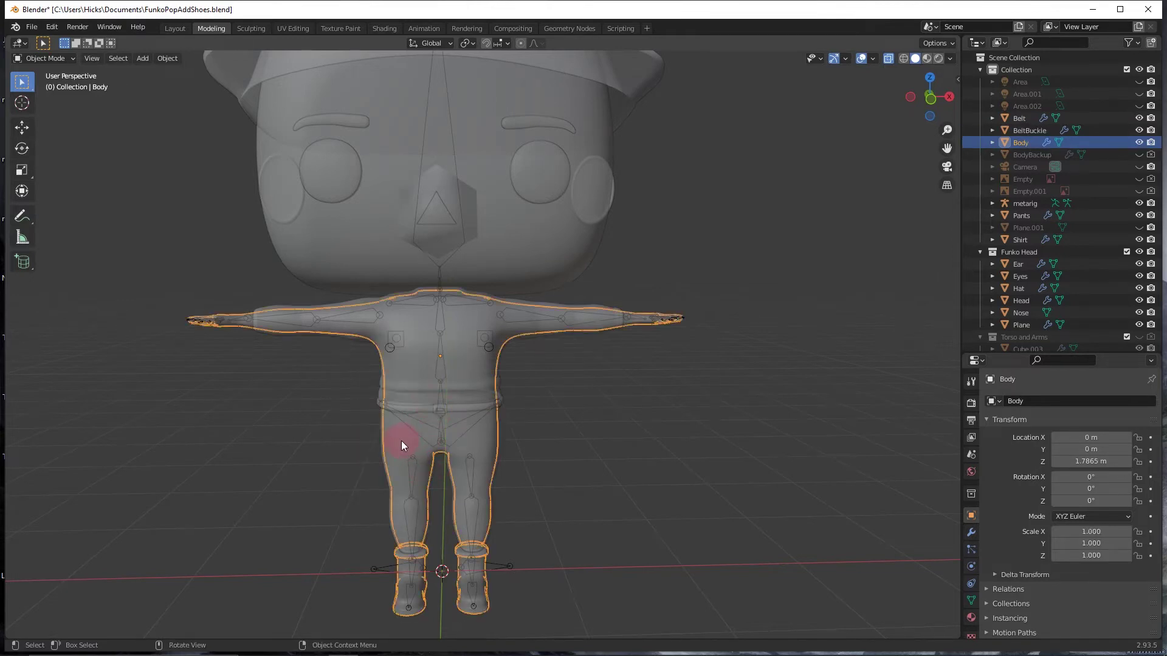
click(405, 606)
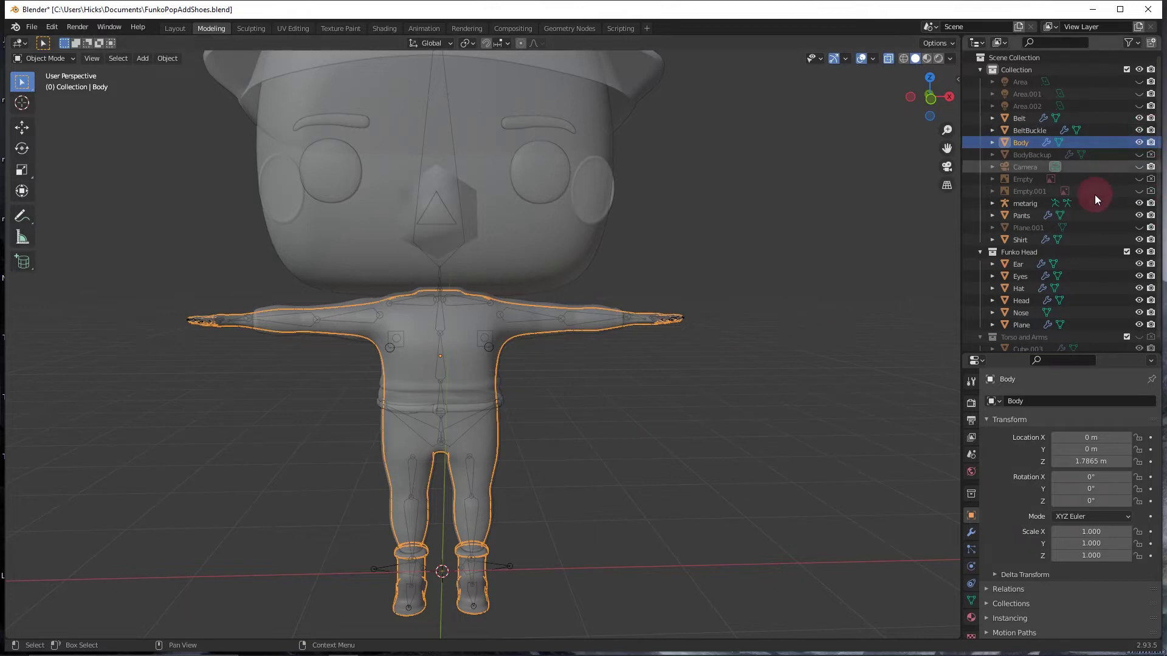
click(1095, 218)
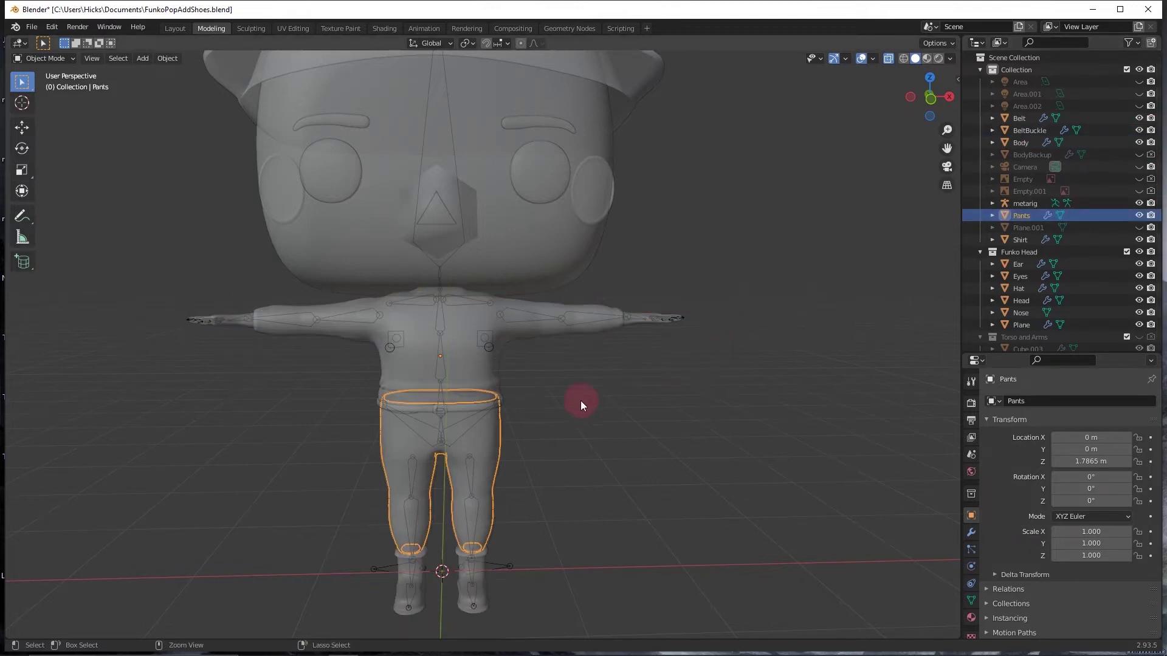
key(ctrl+a)
click(480, 430)
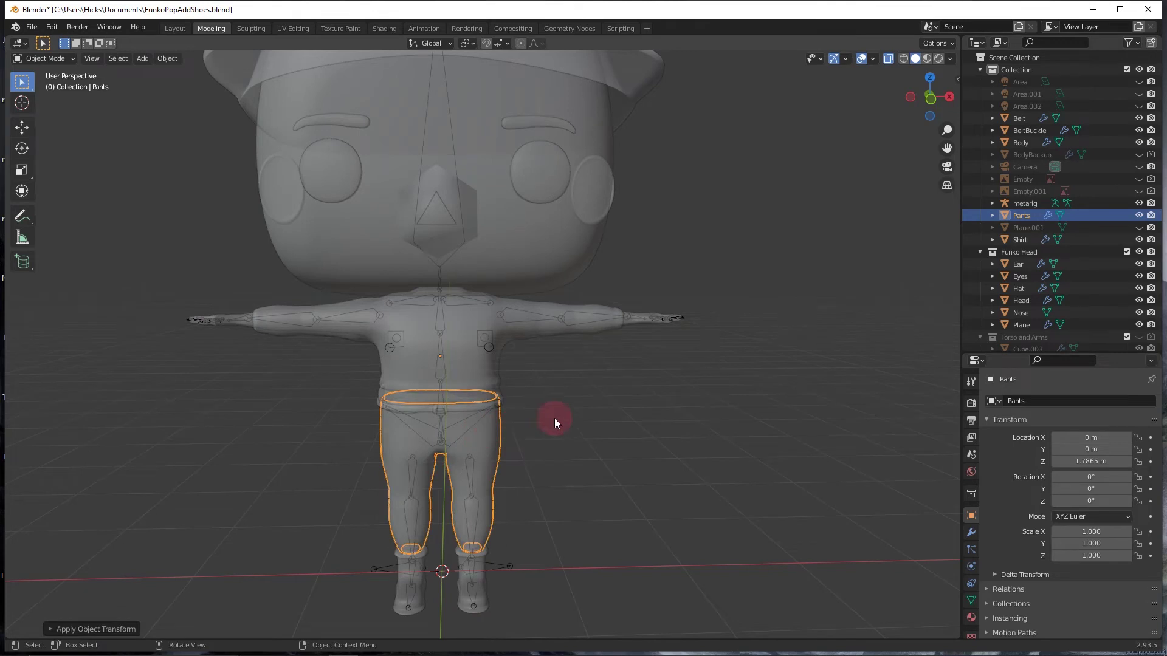
Select the metarig armature and apply its Rotation & Scale
click(441, 325)
click(440, 322)
click(440, 322)
click(440, 322)
click(439, 225)
click(437, 220)
click(436, 220)
click(438, 254)
click(439, 261)
click(439, 263)
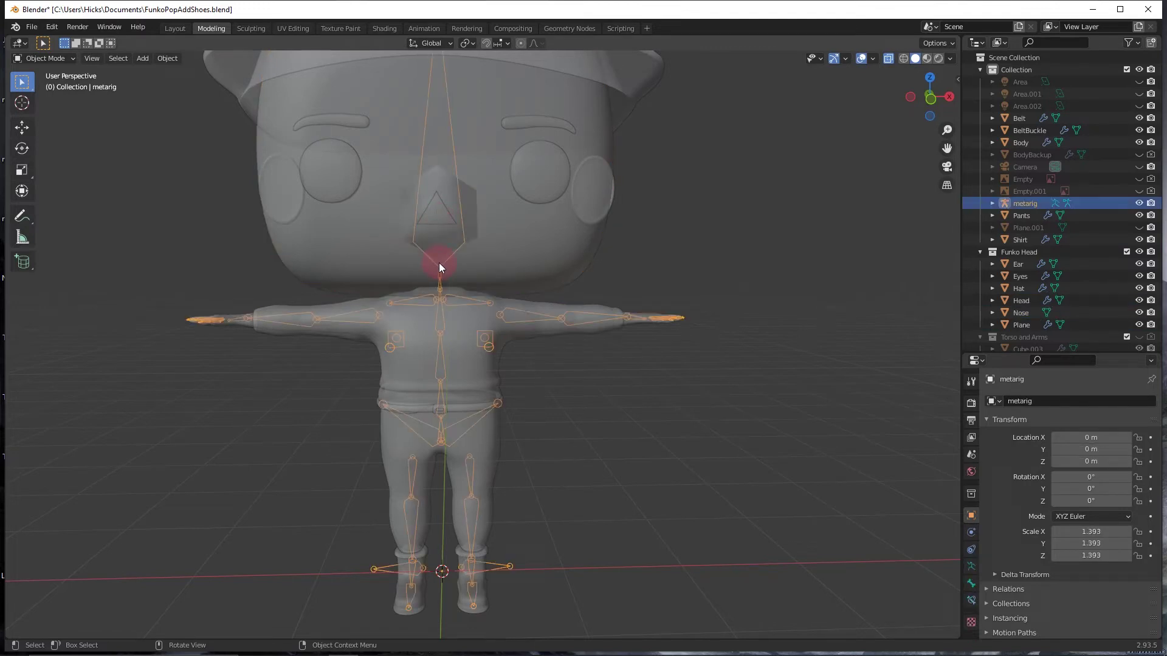
key(ctrl+a)
click(438, 263)
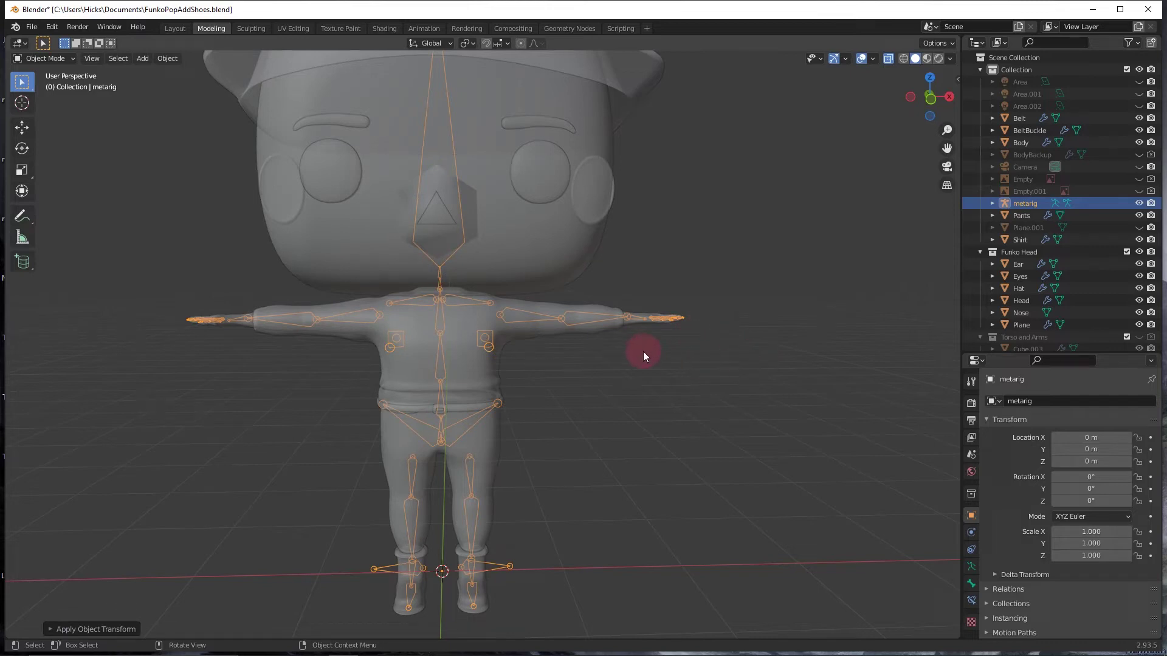
Enable the Screencast Keys display for the 3D viewport
key(n)
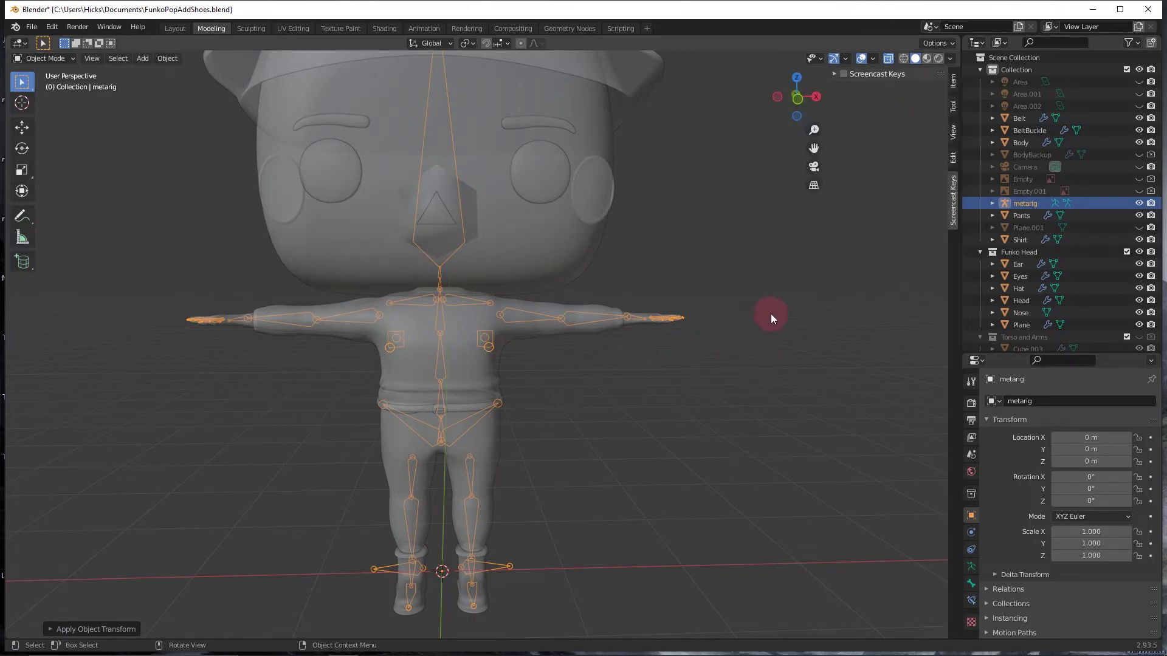
click(952, 132)
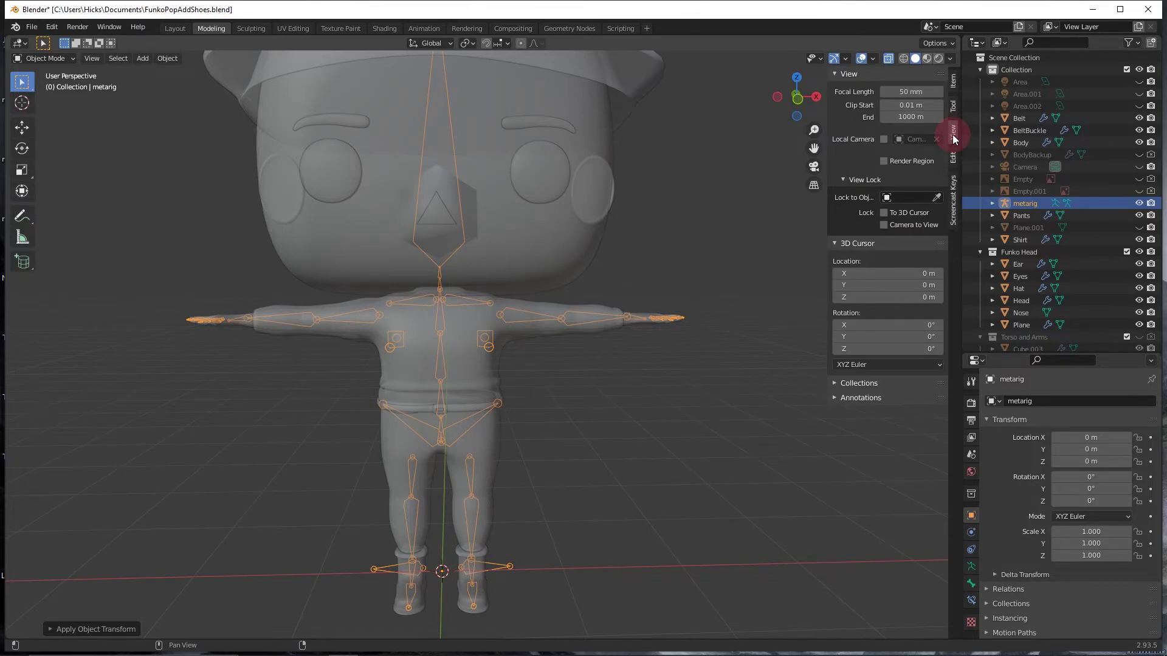
click(952, 83)
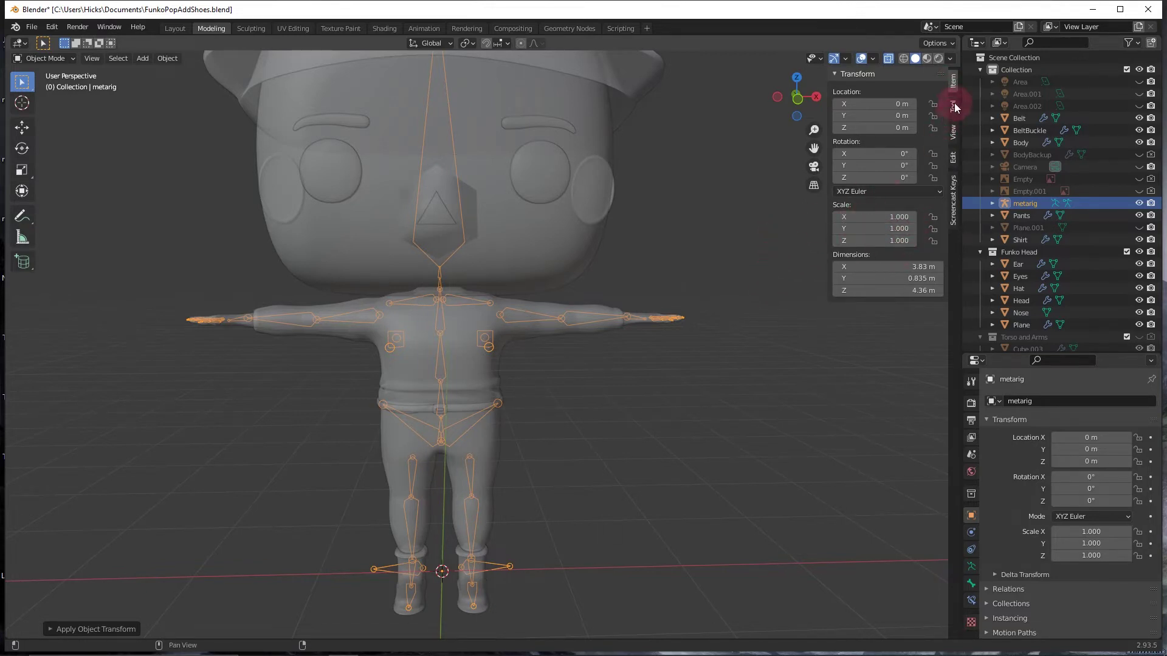
click(835, 74)
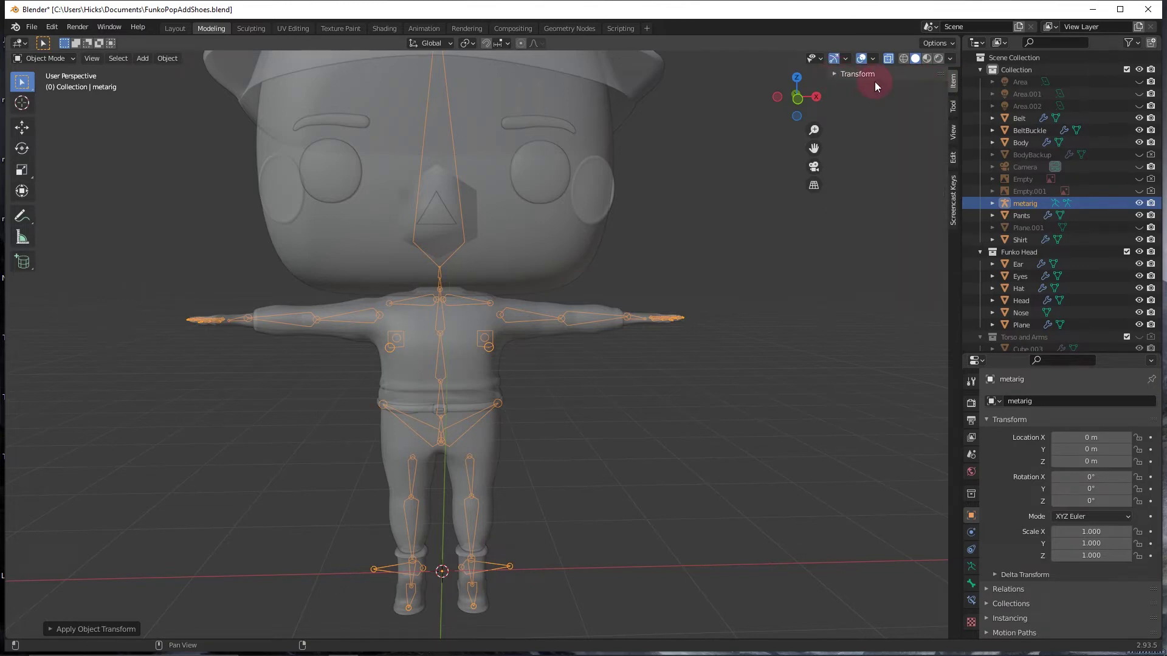
click(953, 132)
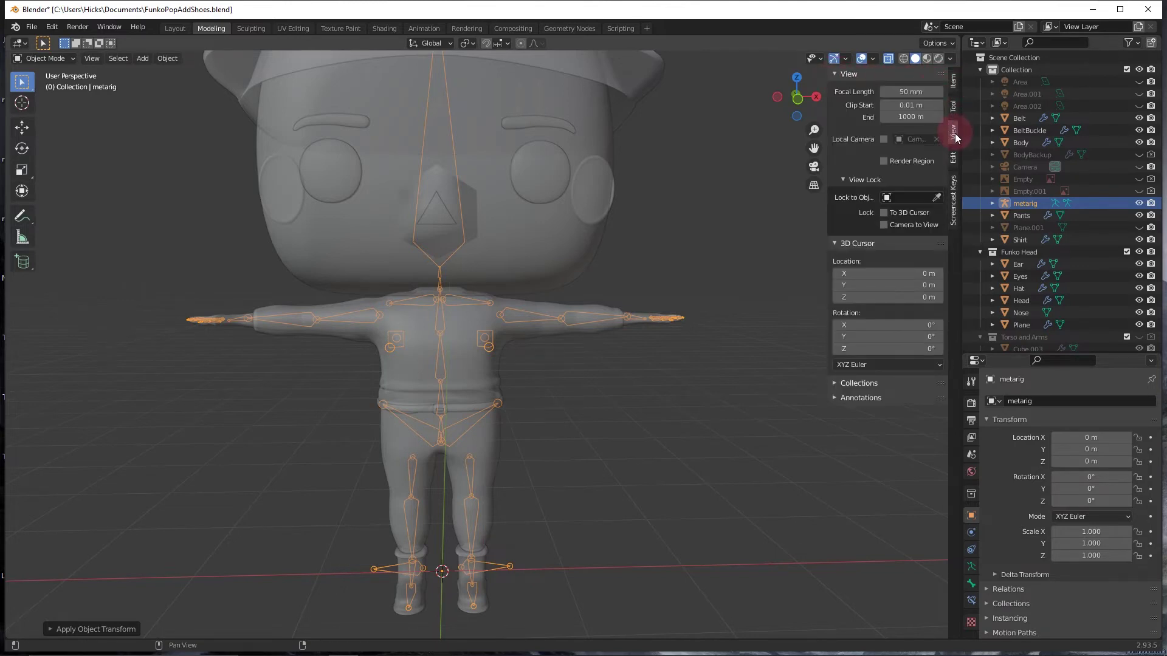
click(953, 156)
click(953, 80)
click(951, 182)
click(843, 73)
click(833, 73)
click(836, 76)
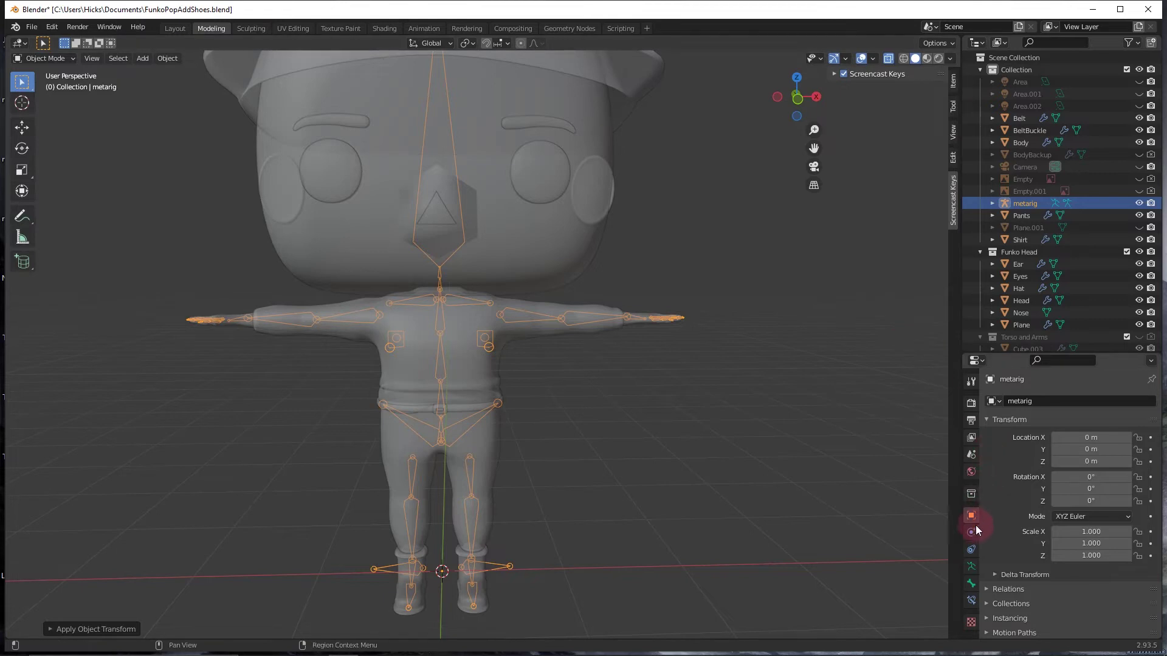
Generate the Rigify control rig from the metarig and hide the metarig in the viewport
click(970, 567)
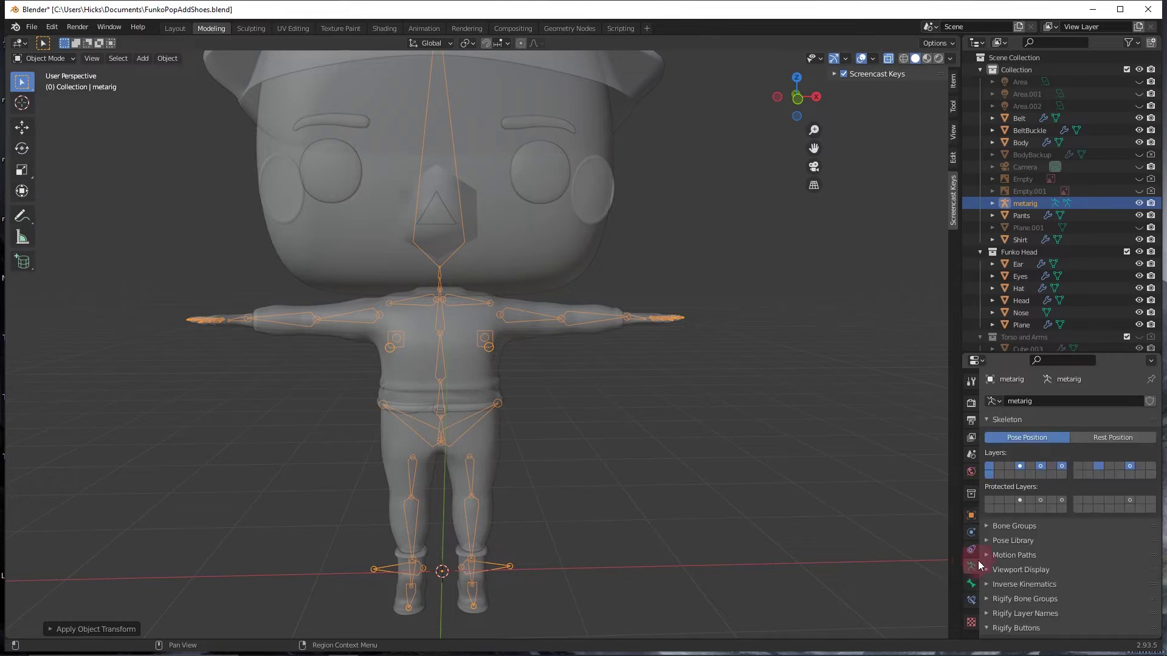
scroll(1037, 553, down, 2)
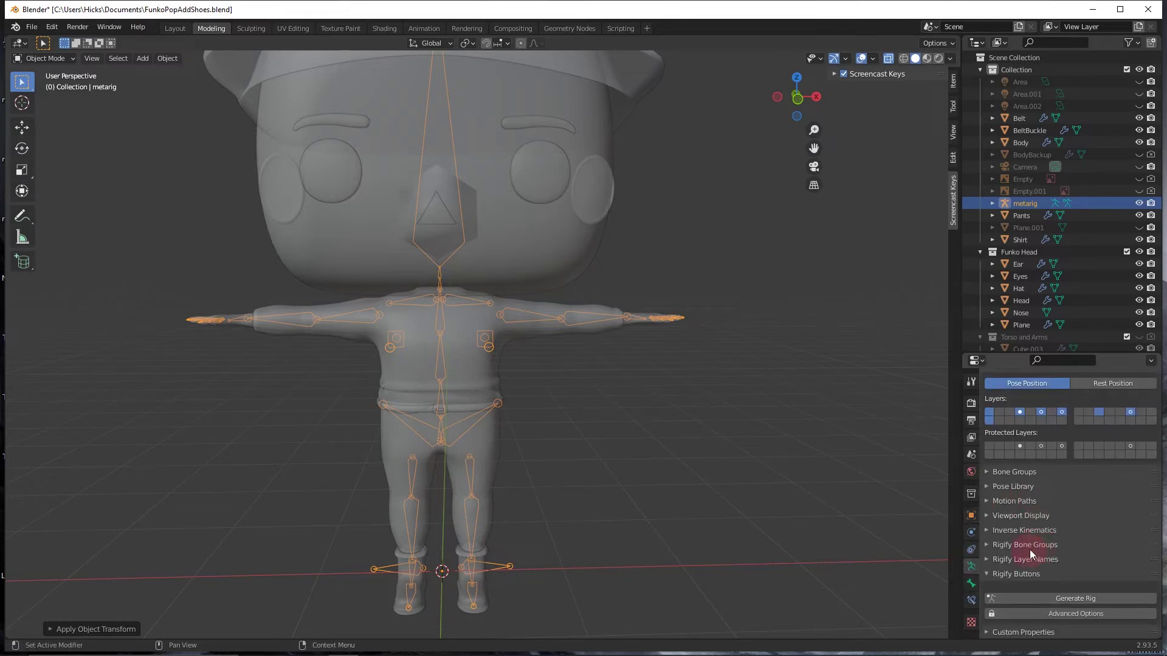
click(1075, 598)
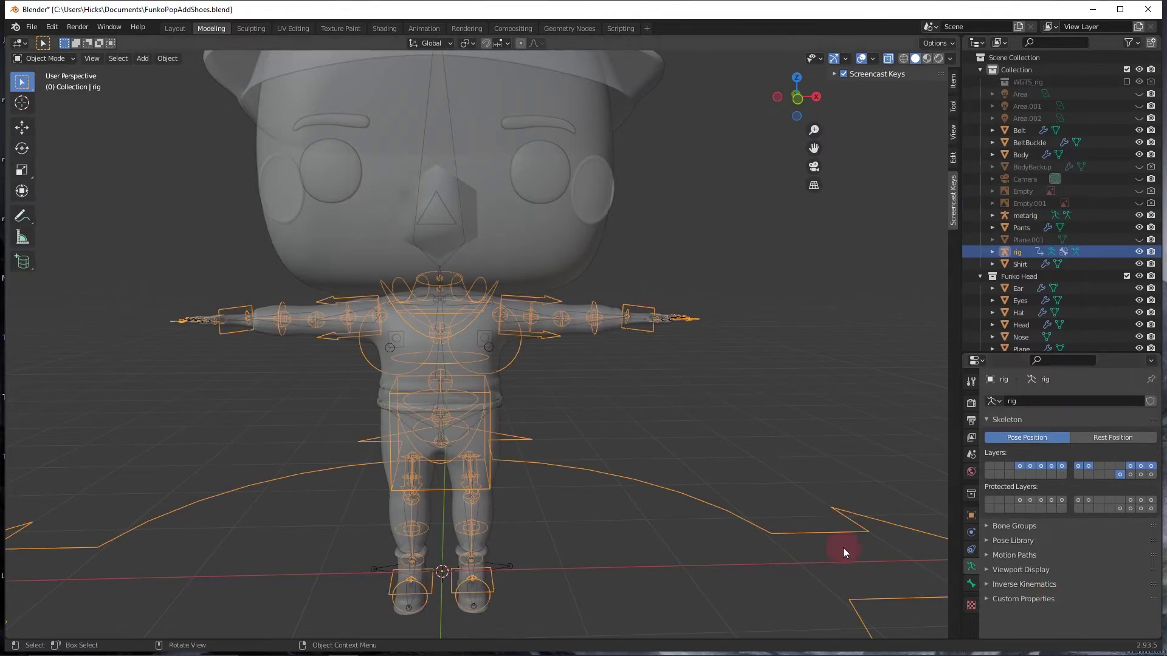
middle_drag(824, 438, 786, 443)
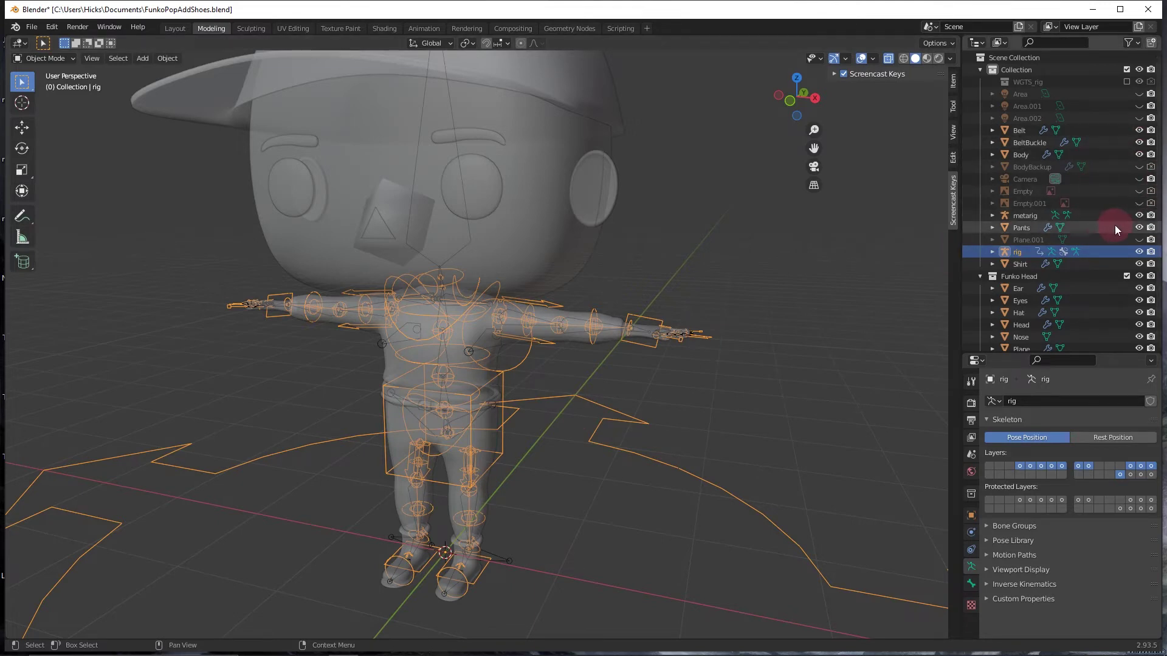
click(1138, 215)
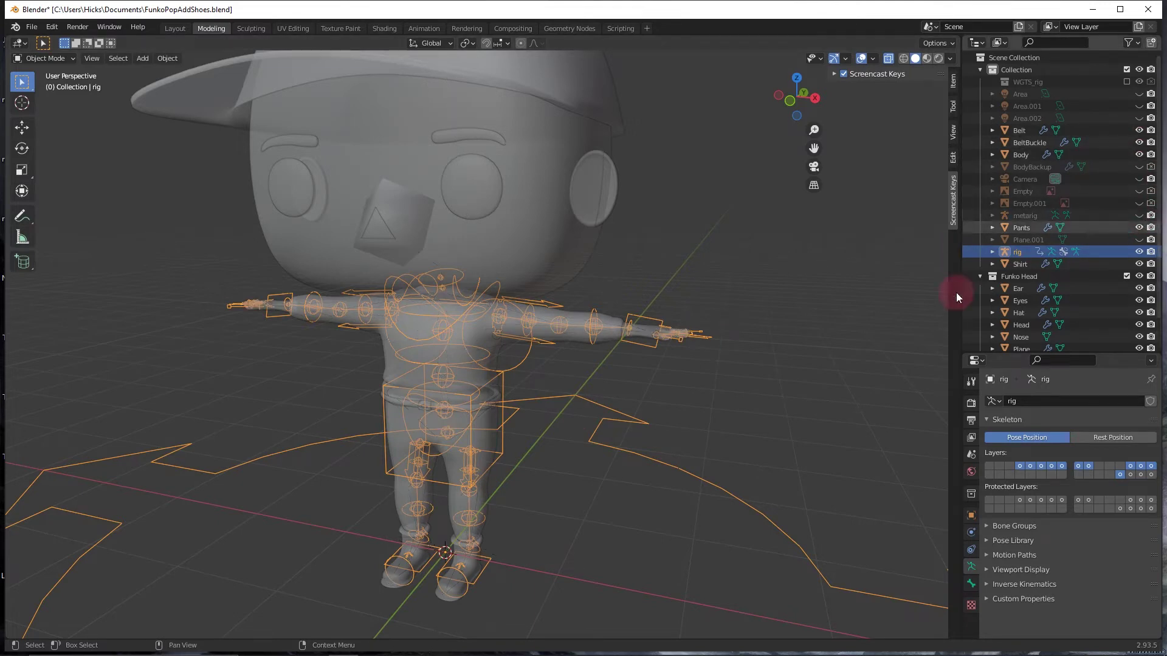
Parent the body mesh to the generated rig using Armature Deform With Automatic Weights
click(572, 335)
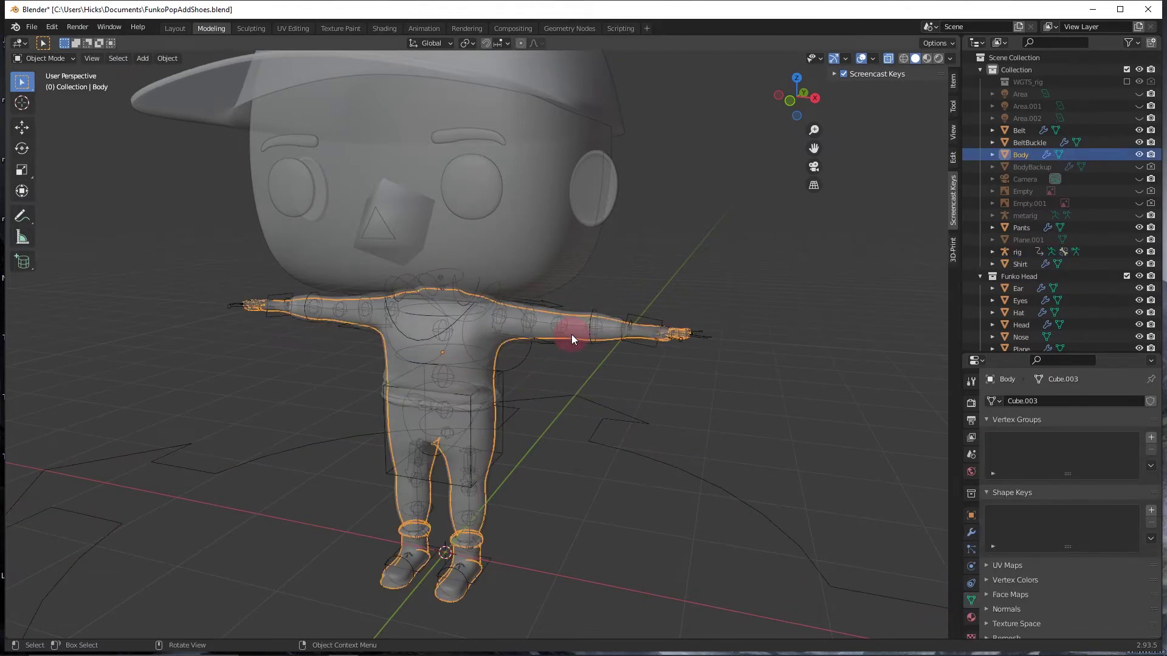
shift+click(607, 417)
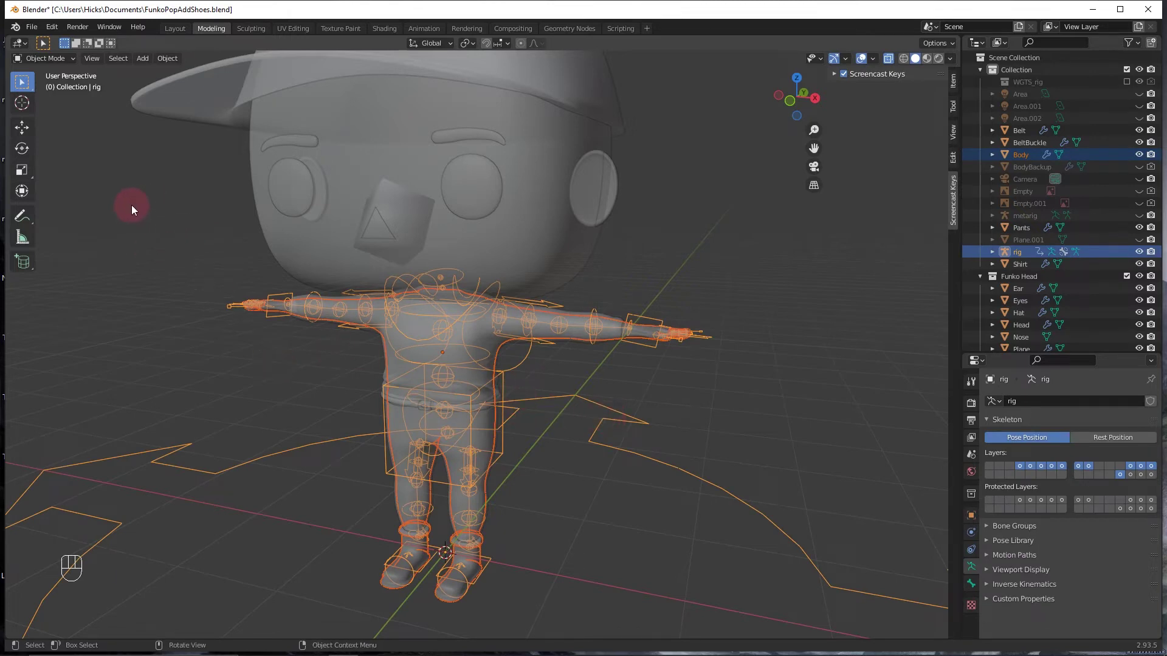
key(ctrl+p)
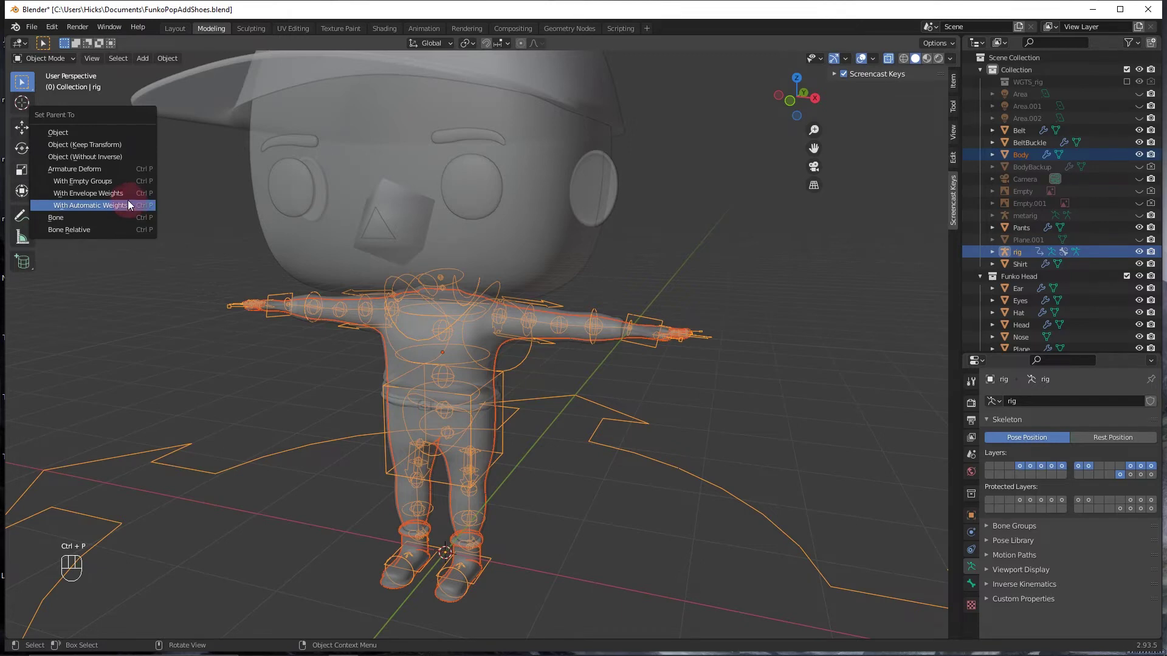
click(153, 205)
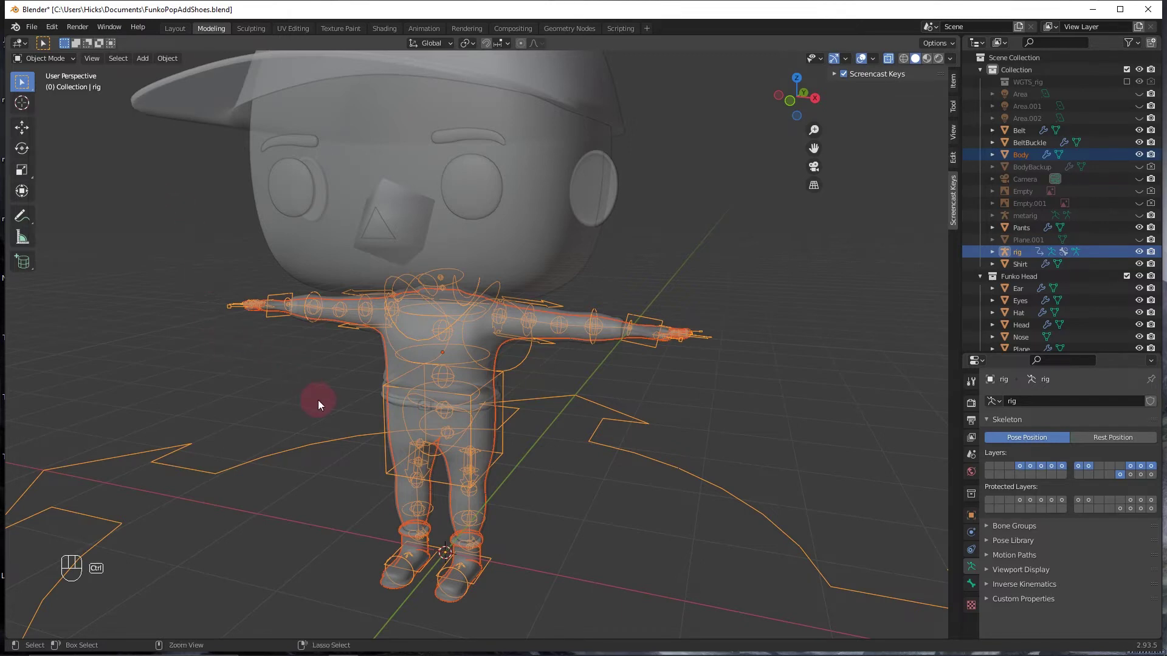
key(ctrl+p)
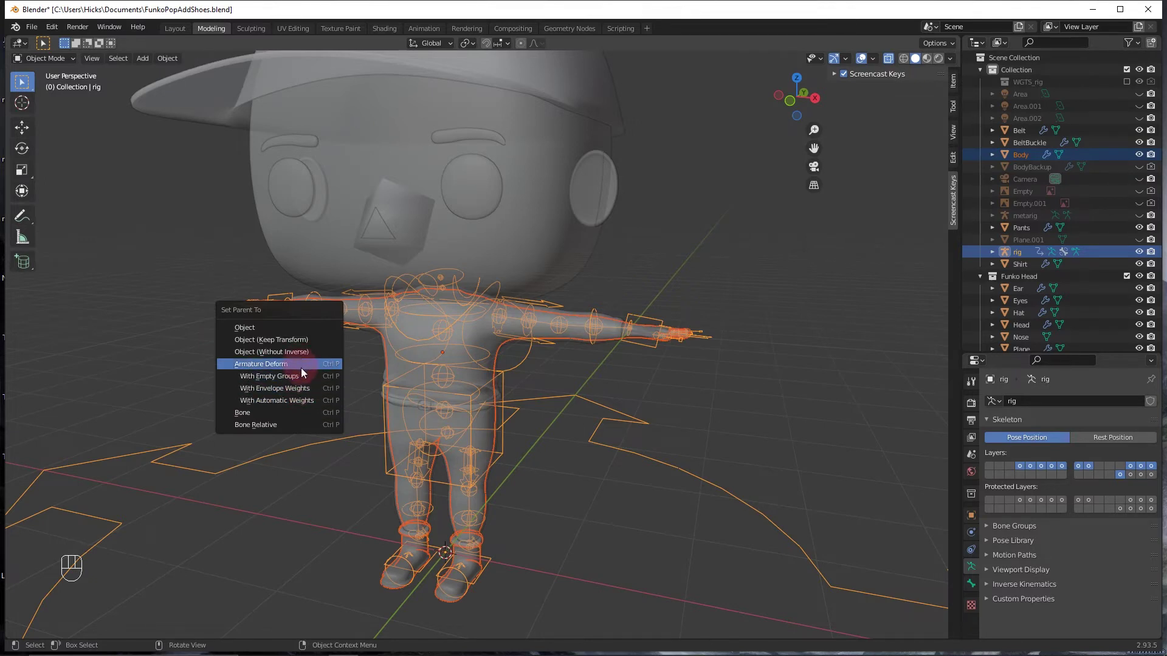
click(303, 400)
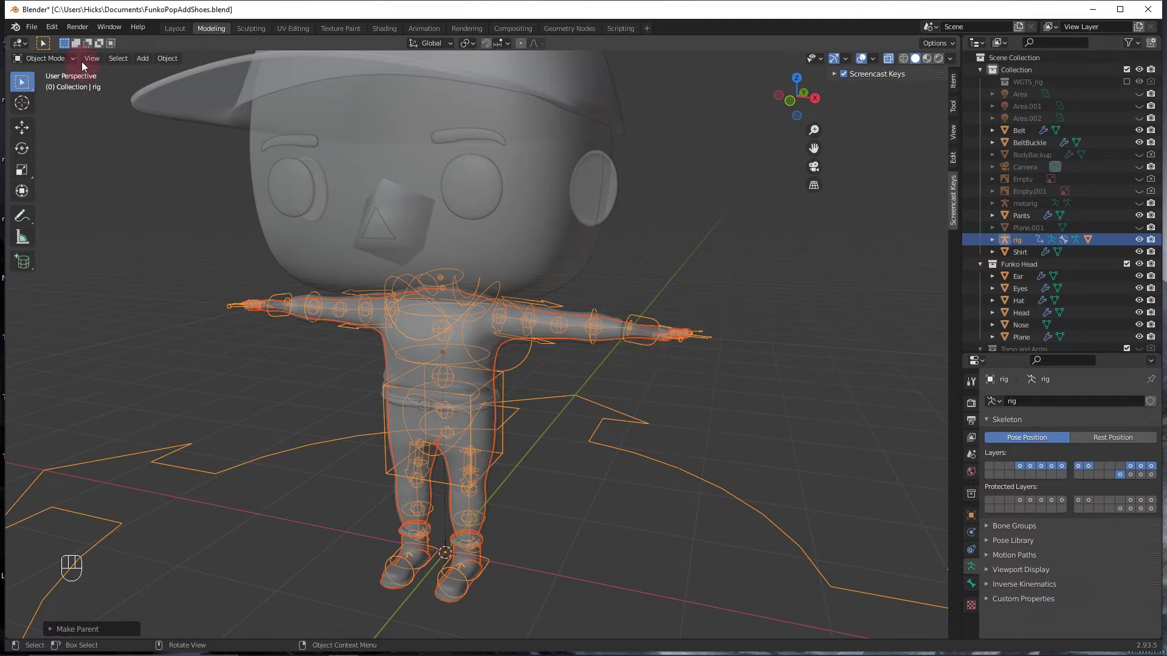
Select only the rig and switch it to Pose Mode
click(246, 462)
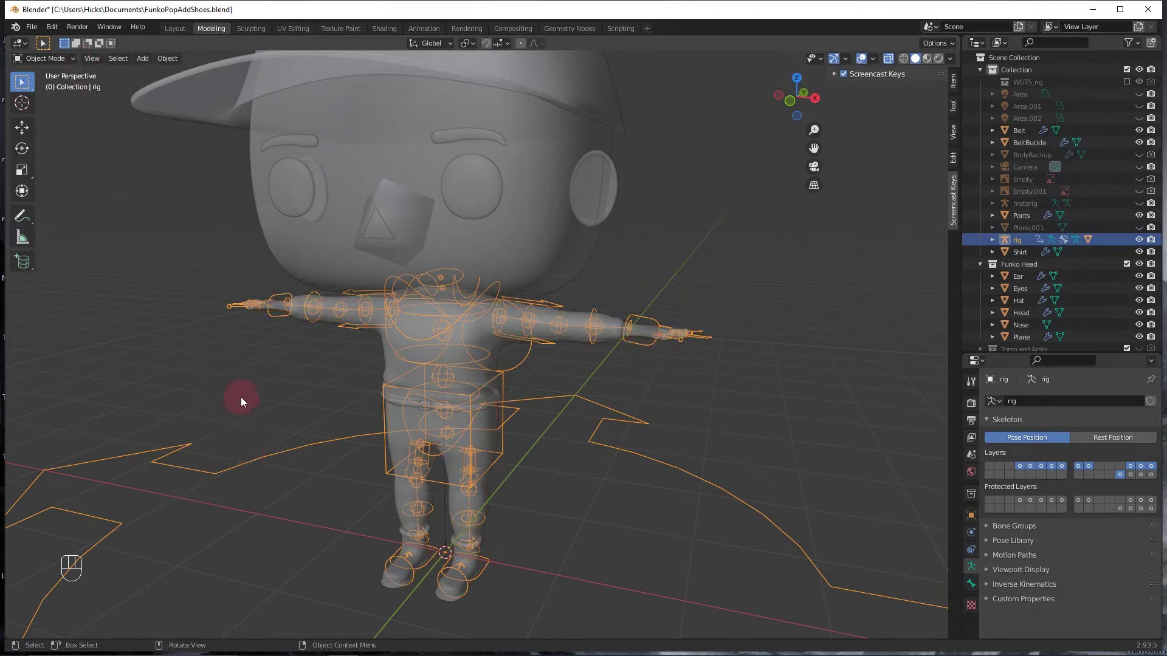
click(44, 57)
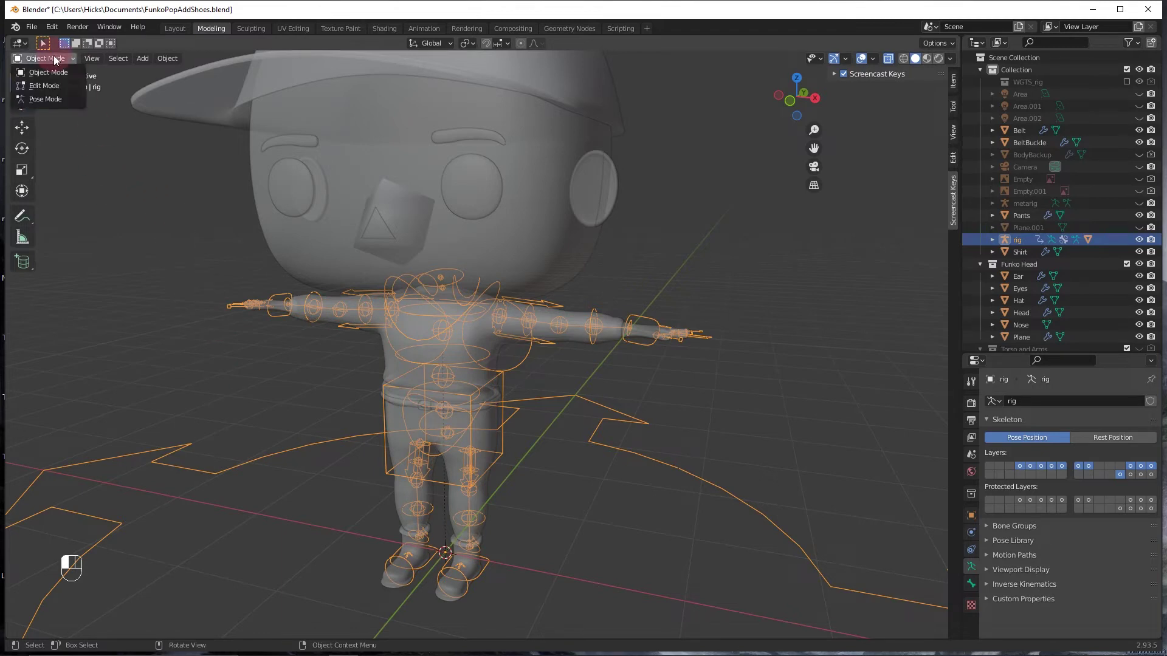
click(62, 98)
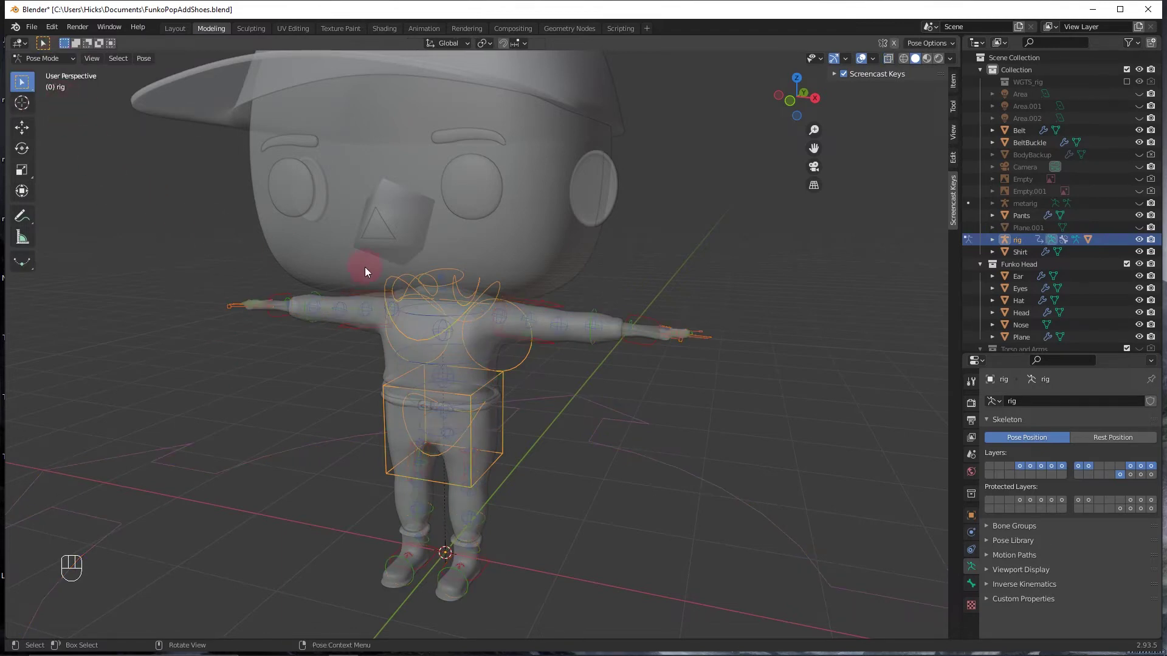
Try moving the left hand IK control to test how the left arm bends, viewing it from the front and side
click(647, 348)
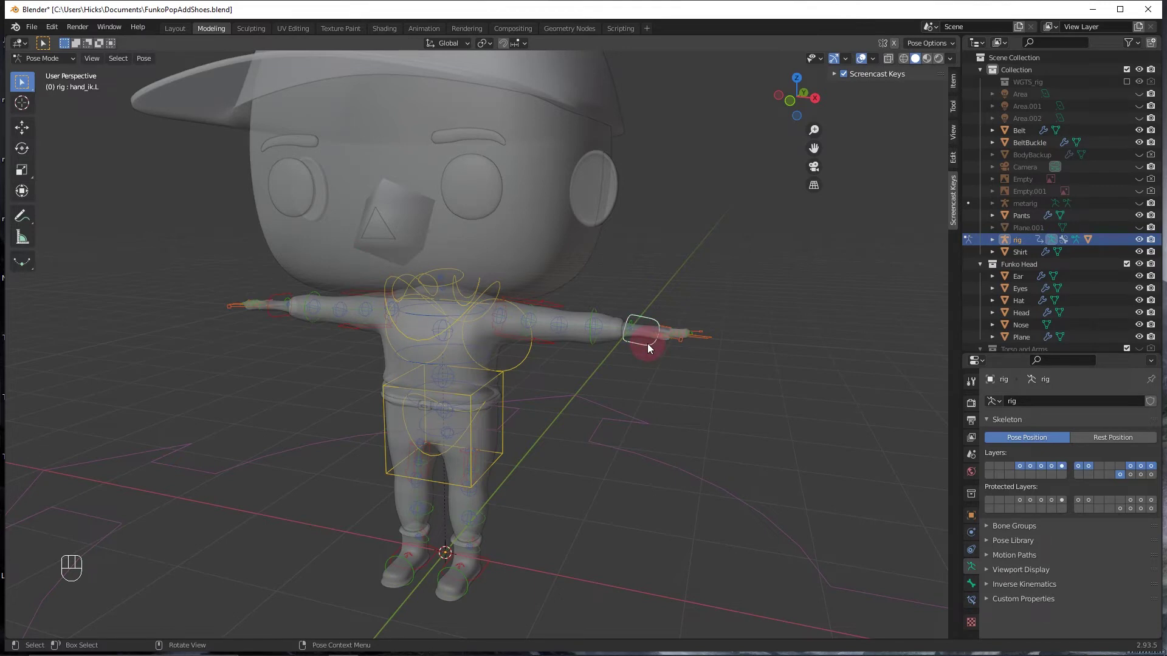
key(g)
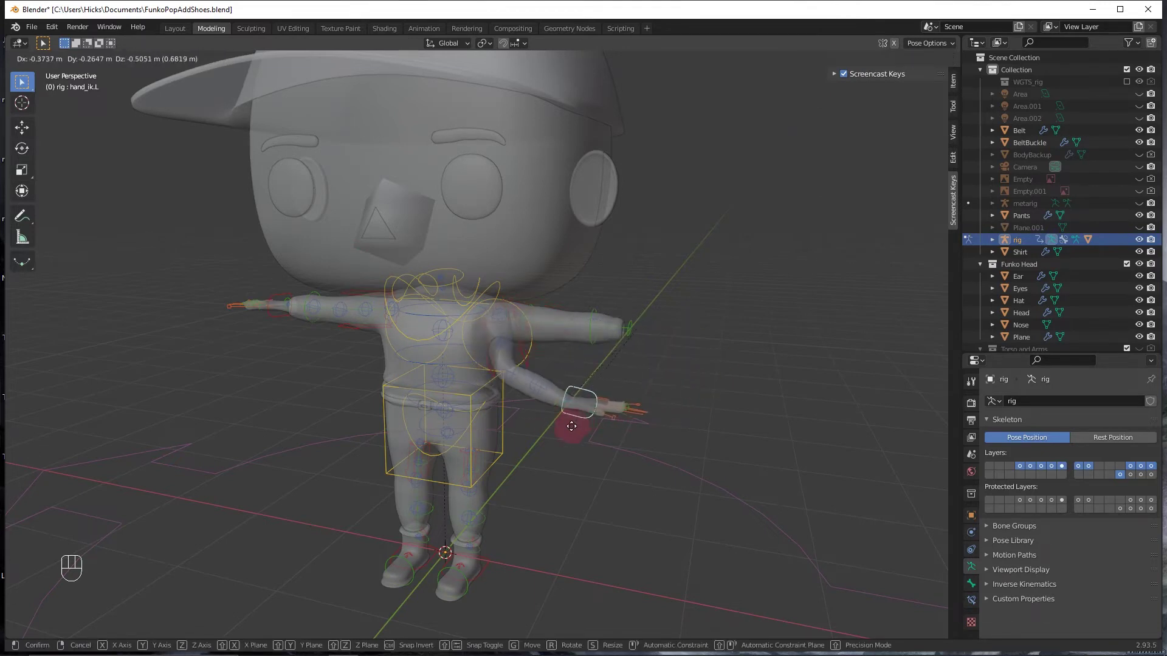
right_click(666, 394)
middle_drag(665, 393, 553, 429)
key(g)
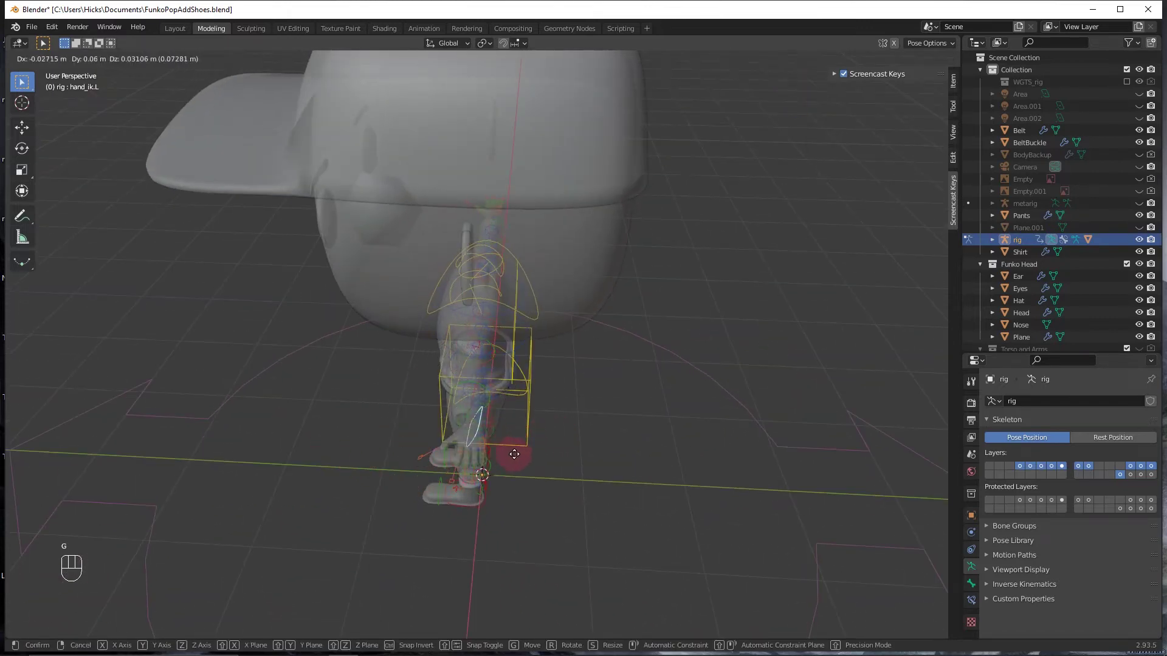
right_click(509, 456)
middle_drag(509, 446, 539, 483)
Try moving the left foot IK control to test how the left leg bends
click(480, 578)
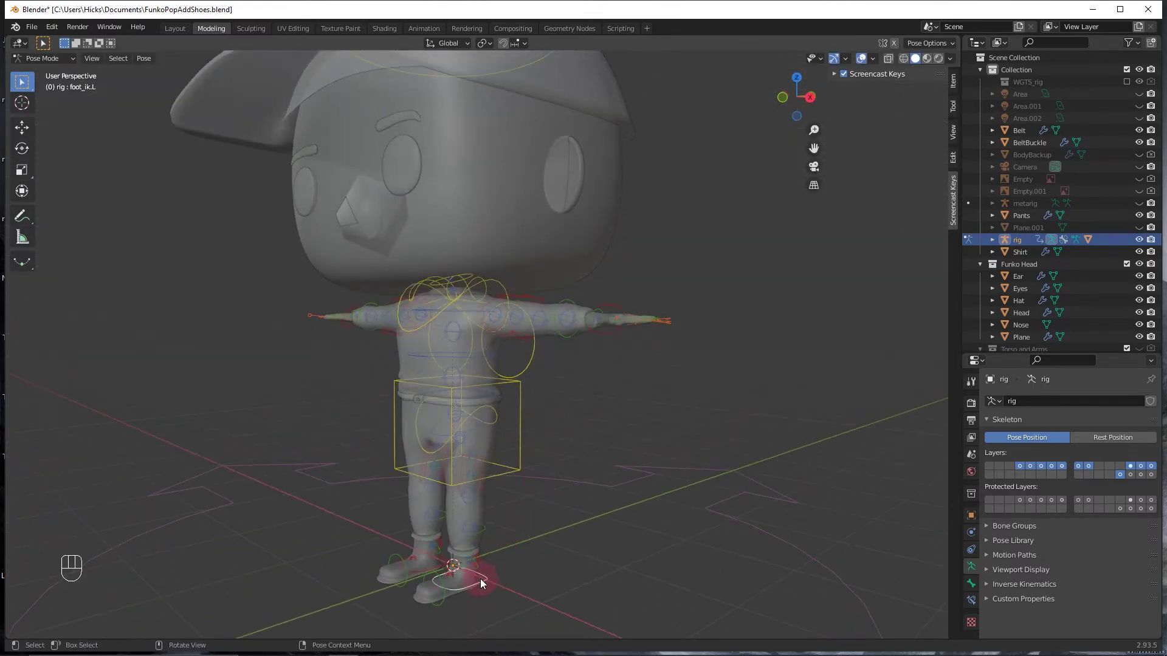
key(g)
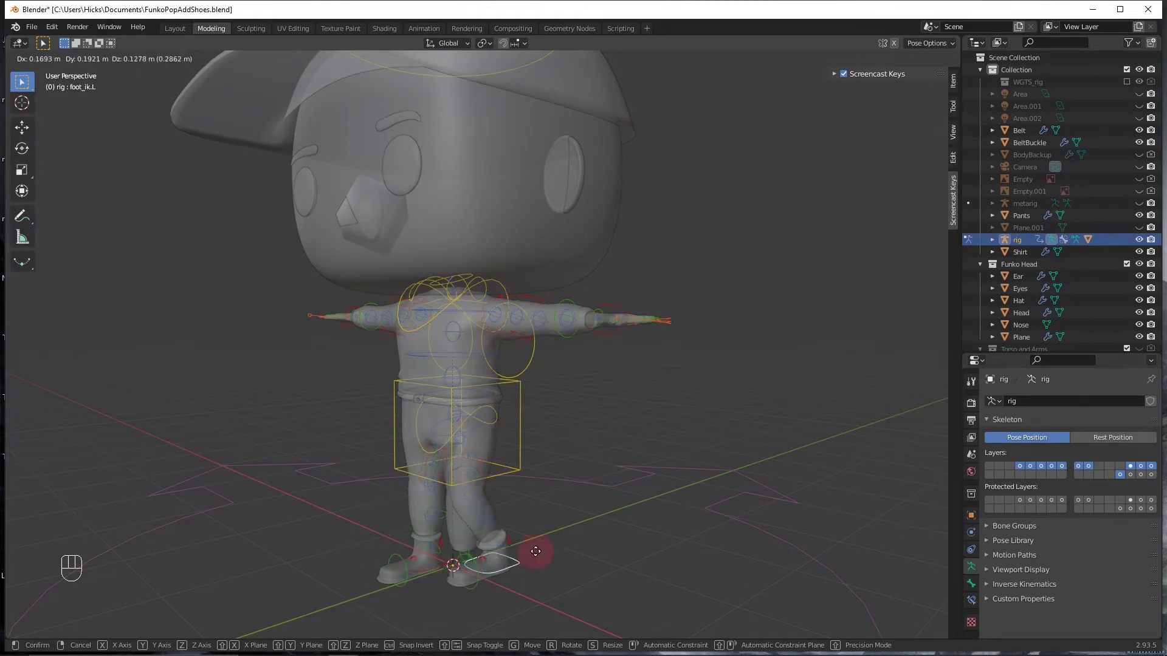
right_click(490, 562)
Try moving the right hand IK control to test the arm inside the sleeve, and undo the move
middle_drag(375, 378, 488, 383)
scroll(243, 389, up, 4)
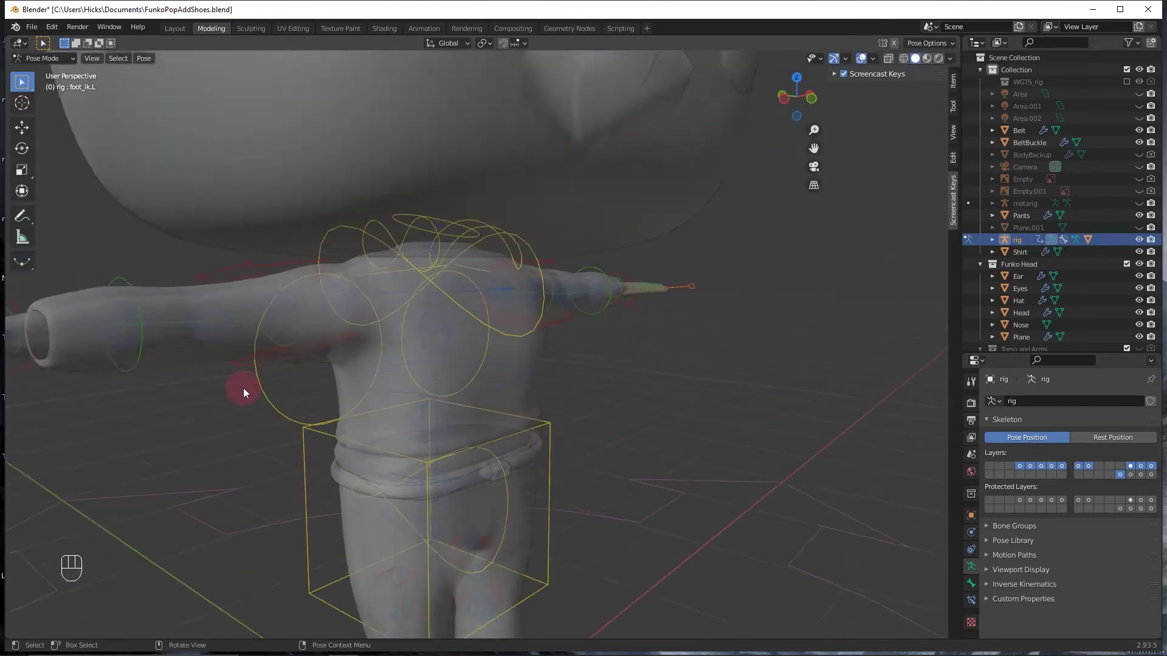
middle_drag(241, 390, 520, 409)
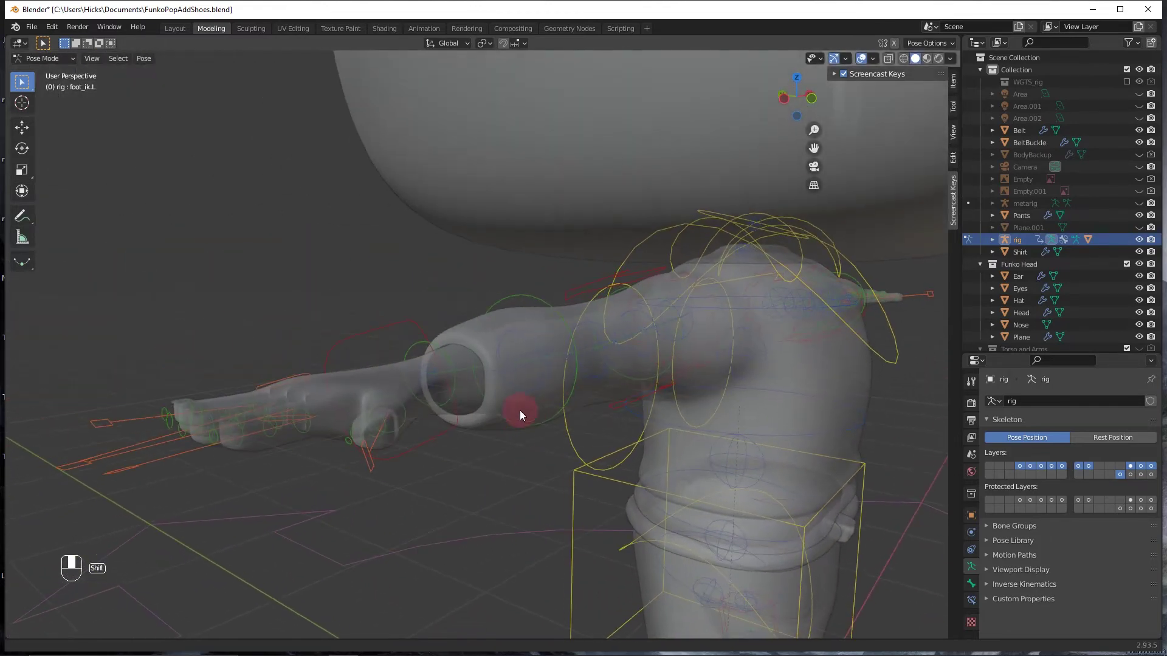
click(344, 343)
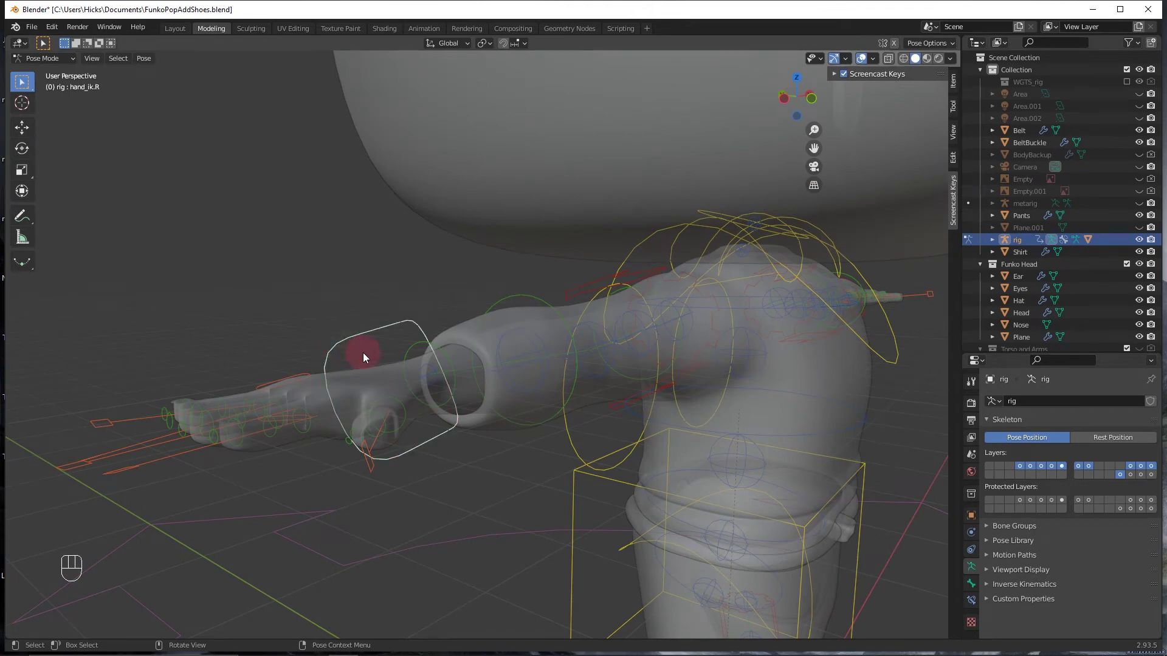
key(g)
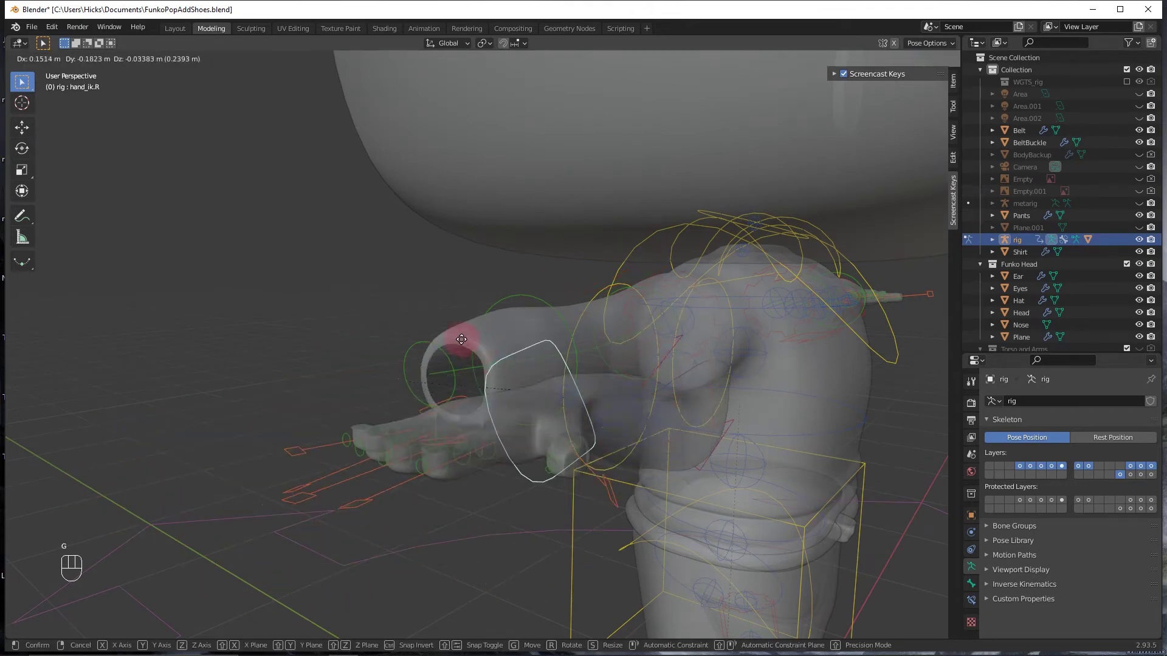
click(316, 353)
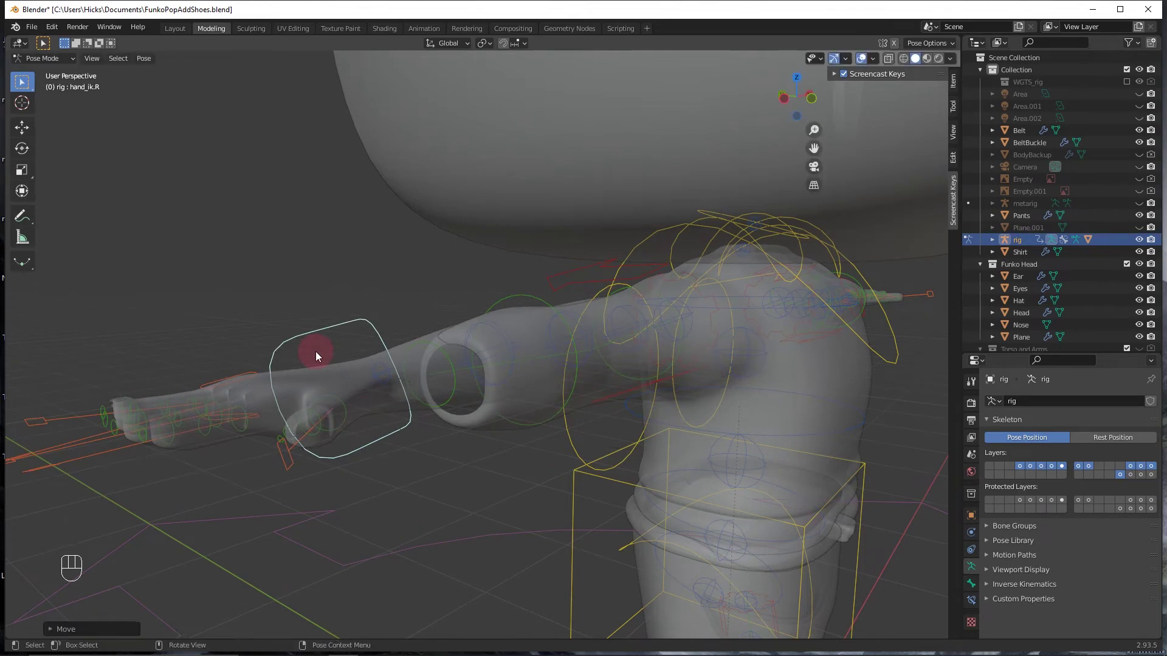
key(ctrl+z)
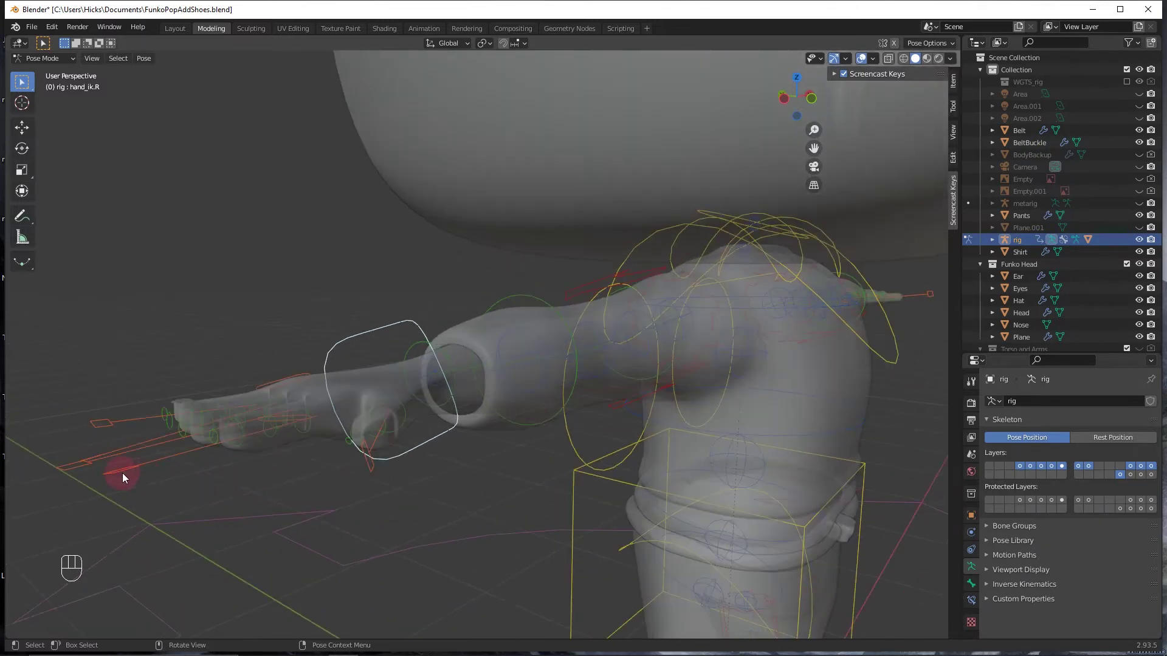
Curl the right hand's index and middle fingers by scaling up their master controls
click(122, 473)
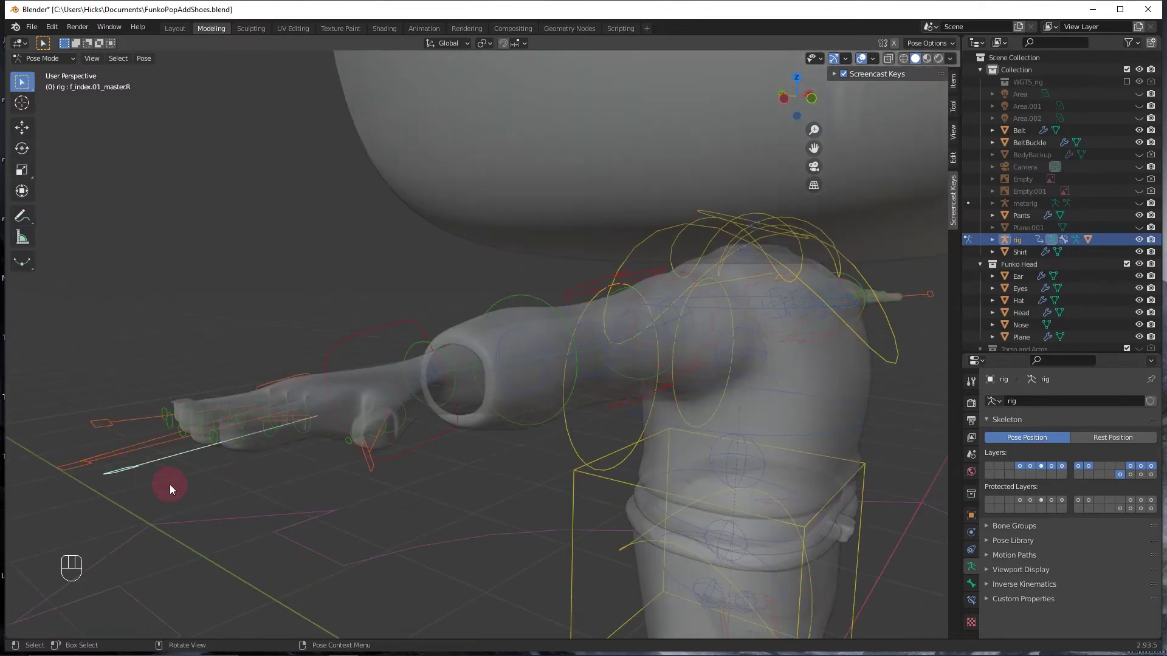
key(s)
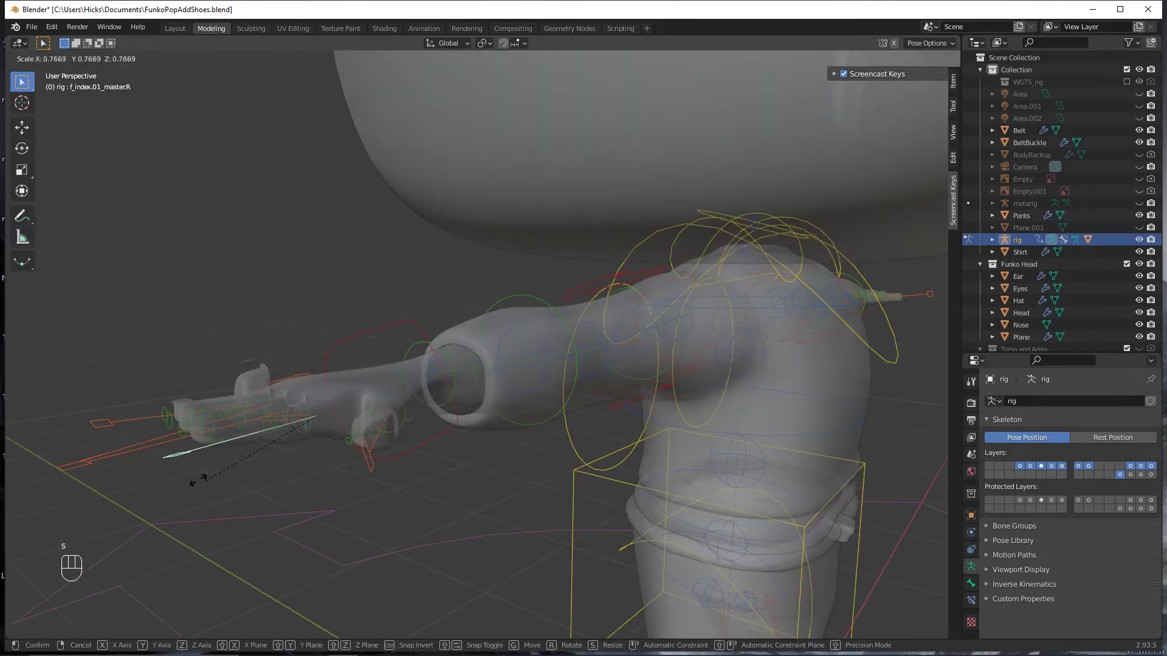
click(106, 550)
middle_drag(106, 551, 164, 512)
click(233, 446)
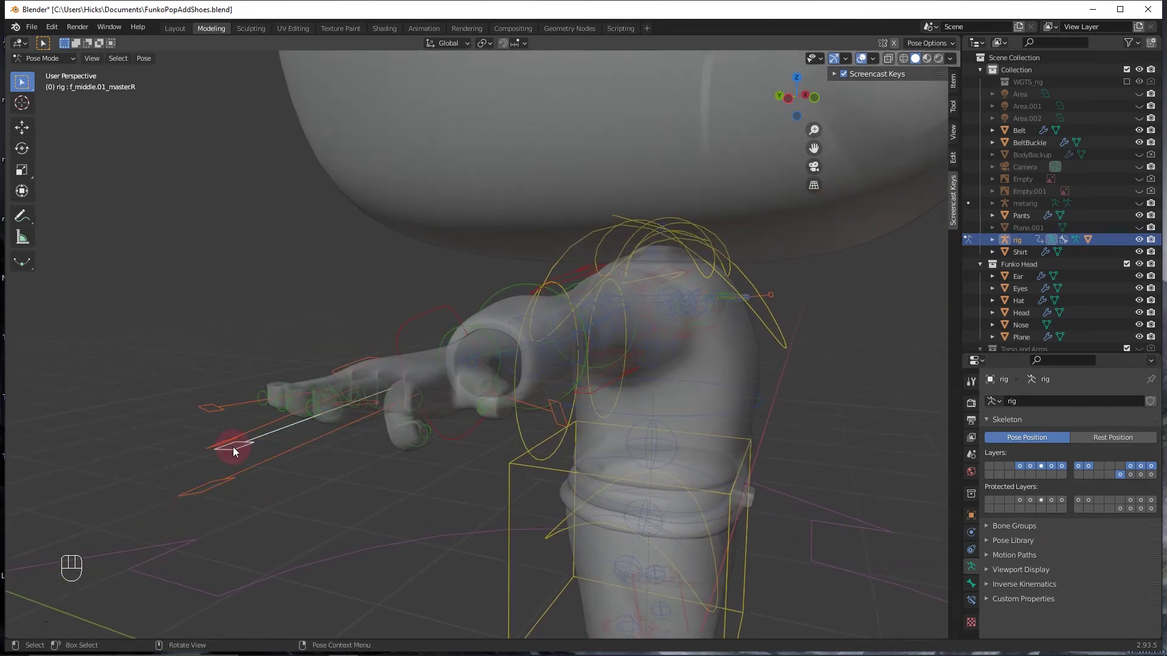
key(s)
click(181, 526)
Curl the right hand's ring and pinky fingers by scaling up their master controls
click(224, 438)
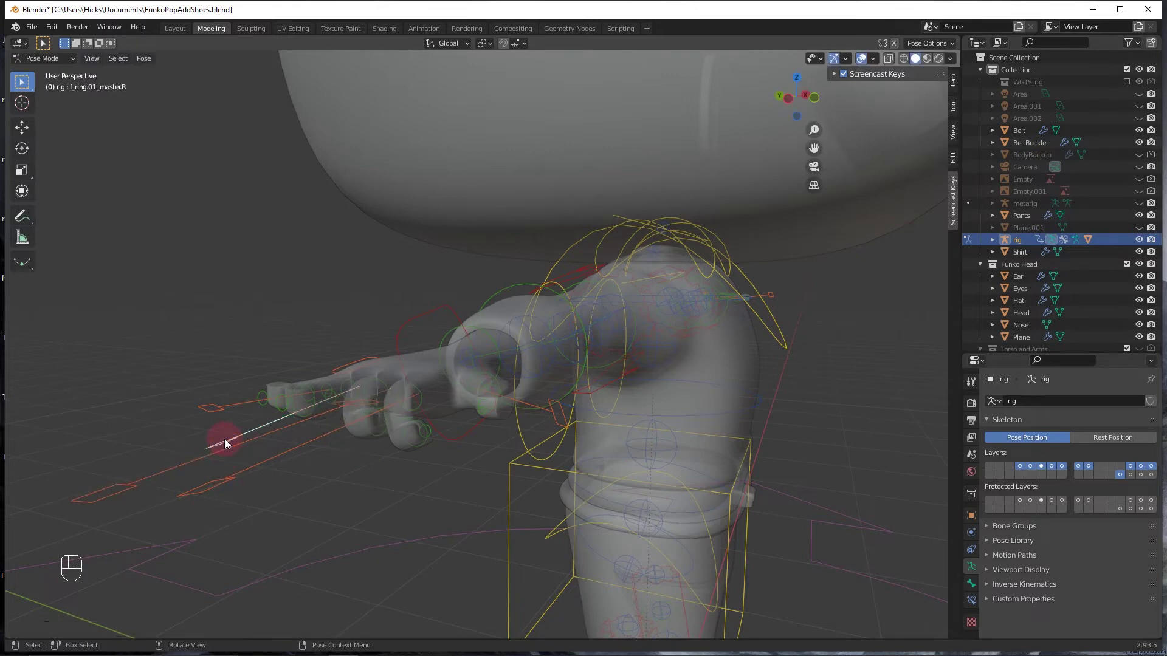
key(s)
click(168, 479)
middle_drag(200, 475, 226, 472)
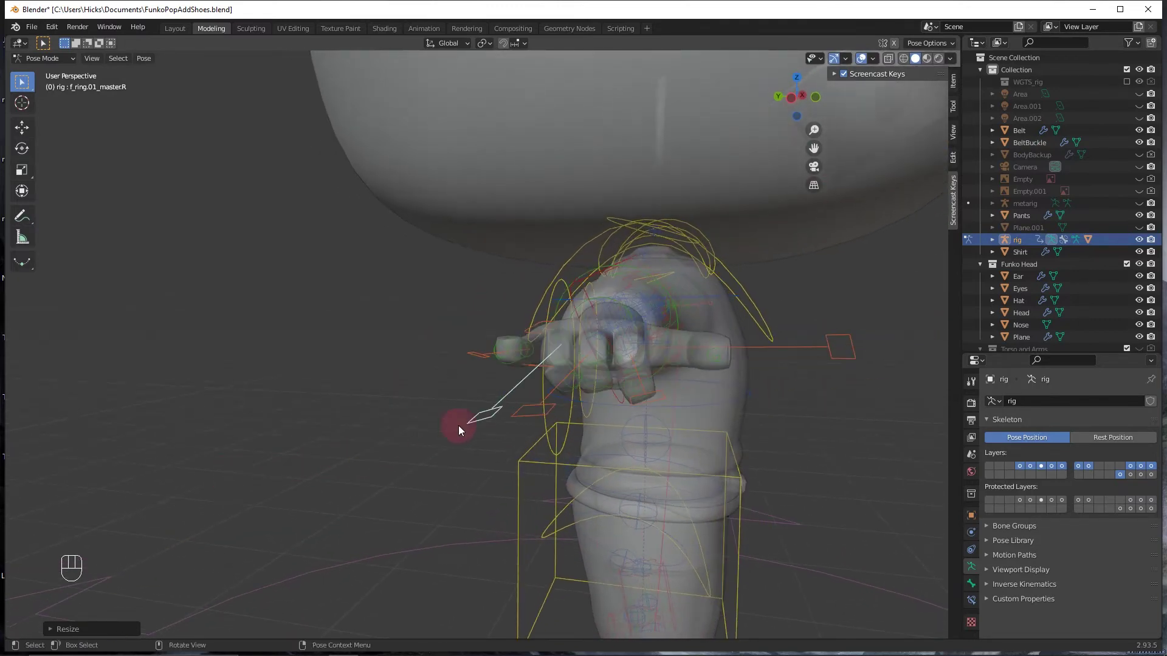
click(479, 357)
key(s)
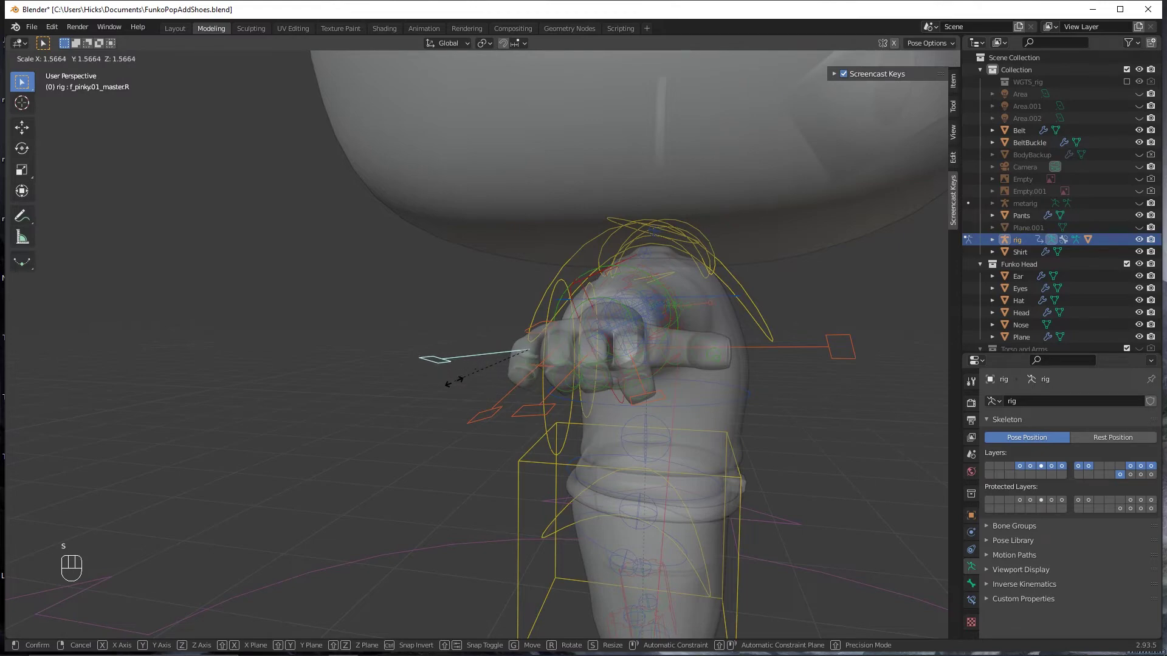
click(454, 419)
Rotate and scale the right ring finger's tip control (f_ring.03.R) to adjust the fingertip
middle_drag(454, 419, 340, 417)
scroll(384, 419, up, 5)
scroll(384, 417, down, 3)
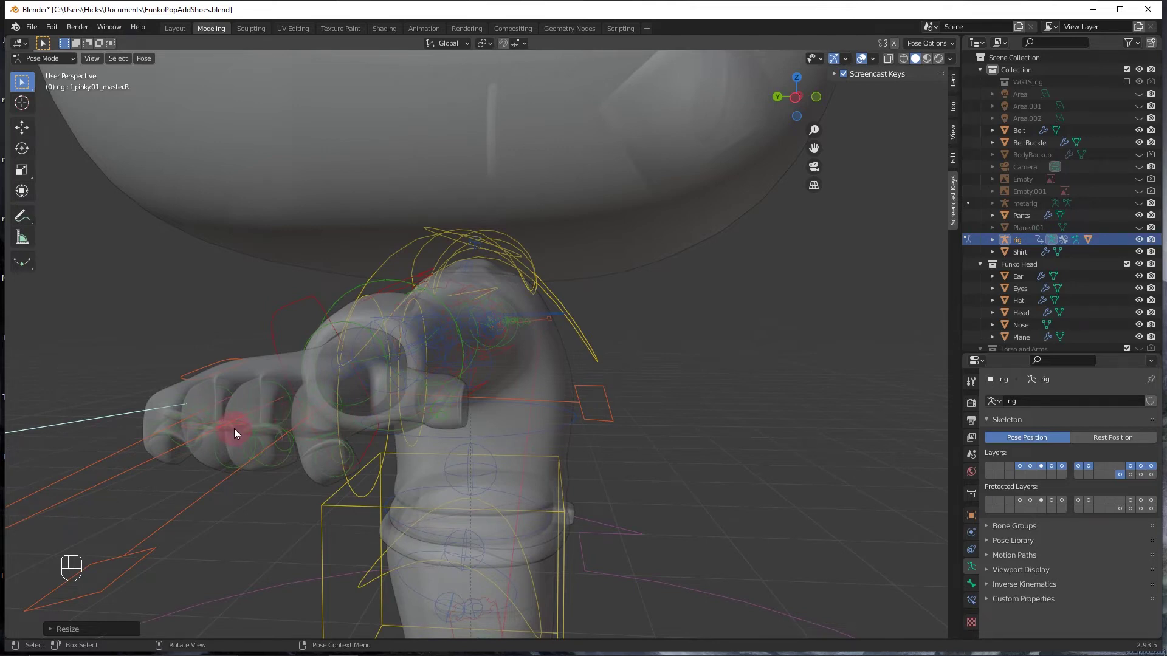
shift+middle_drag(236, 430, 360, 436)
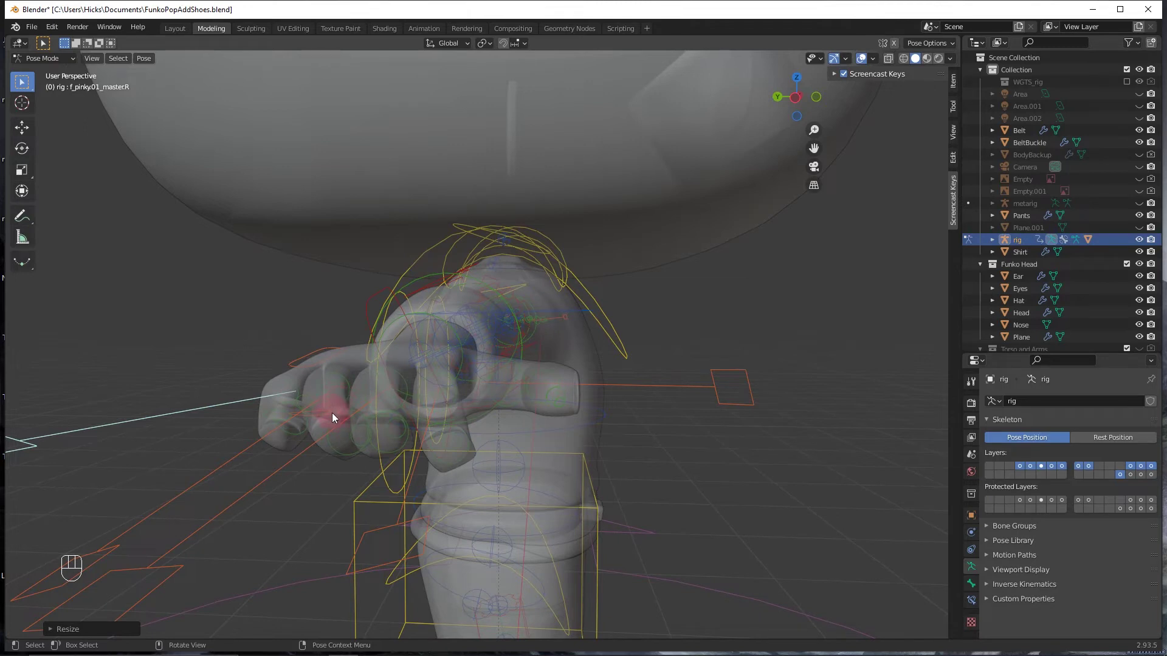
click(340, 424)
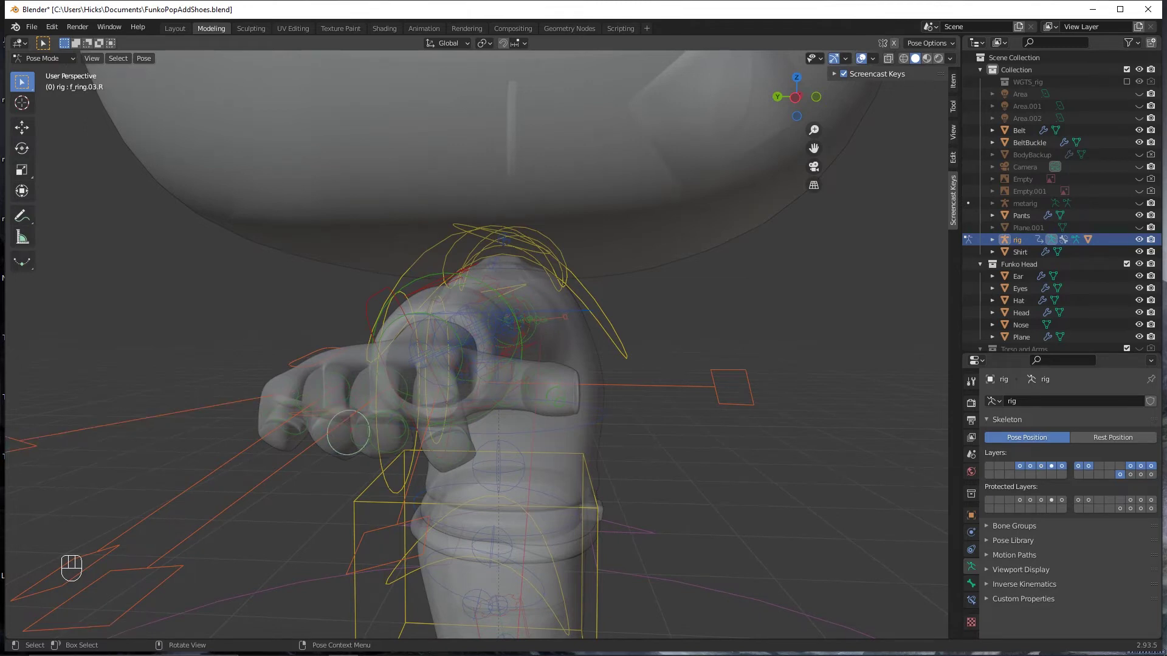
key(r)
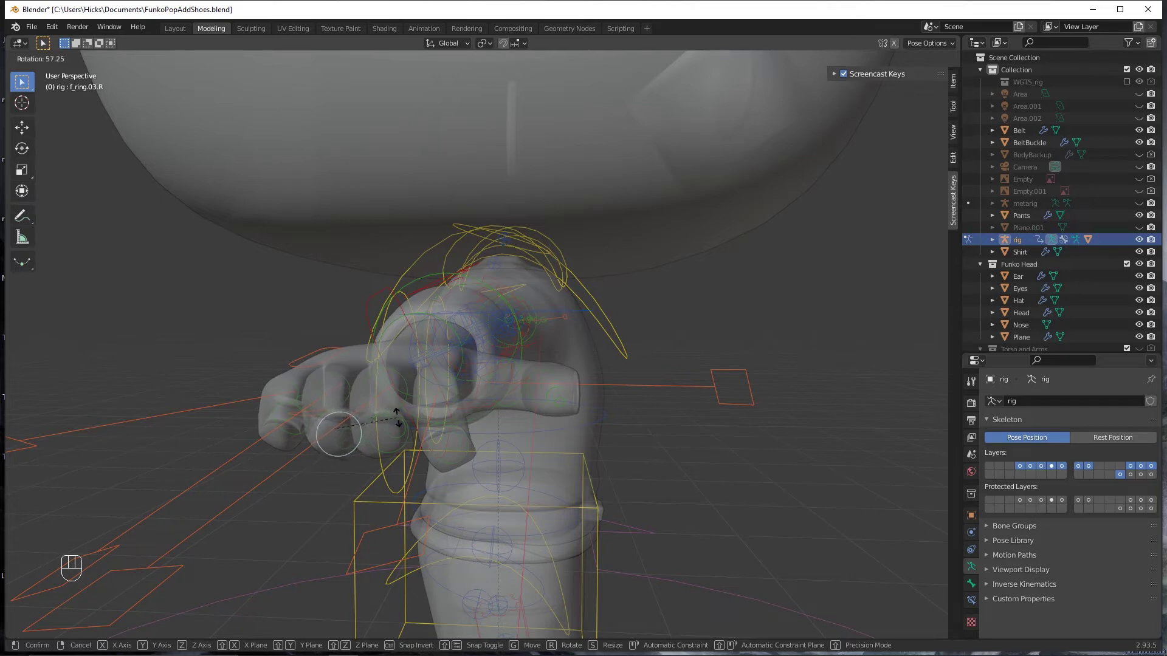
click(362, 418)
middle_drag(363, 418, 447, 359)
key(s)
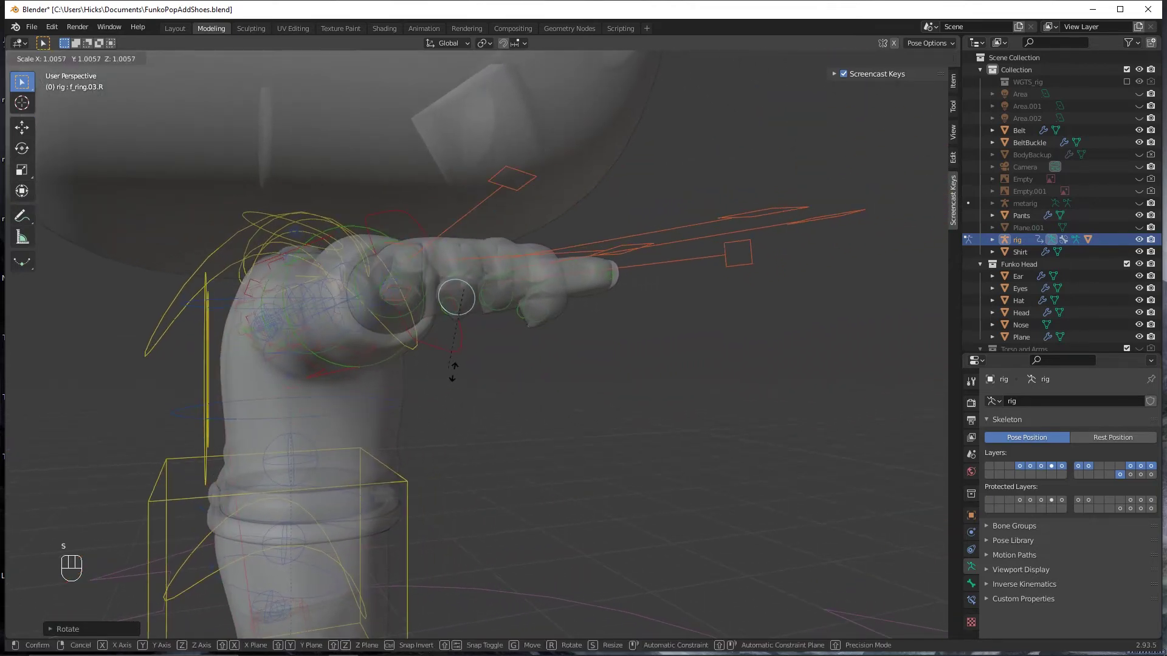
click(438, 342)
key(r)
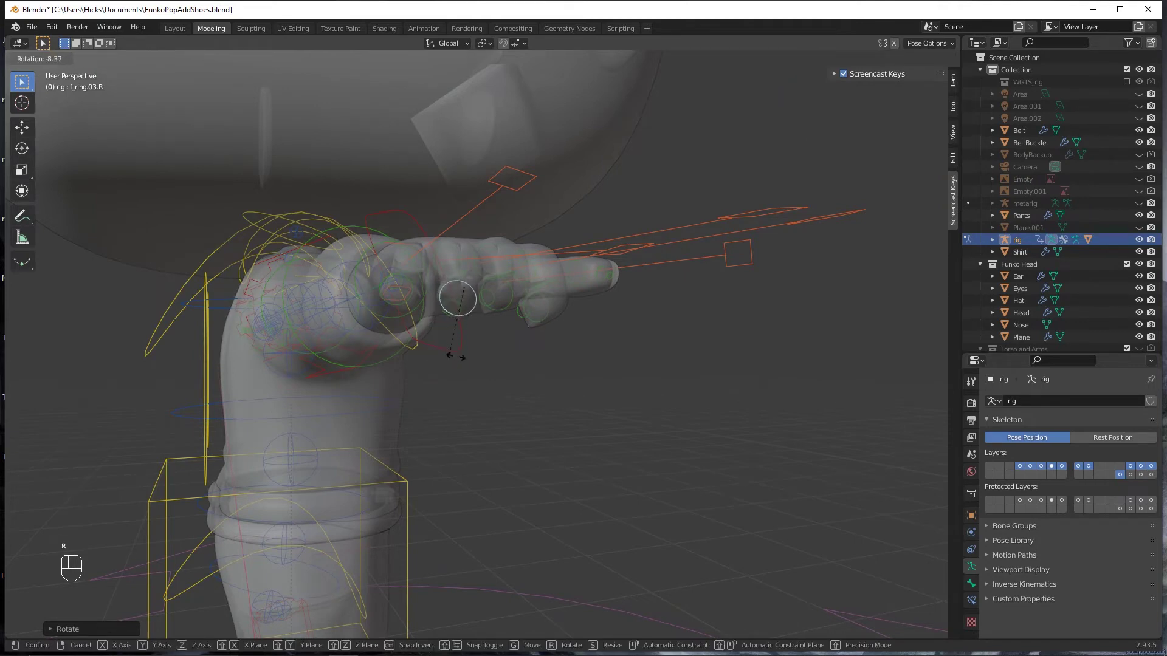
click(485, 366)
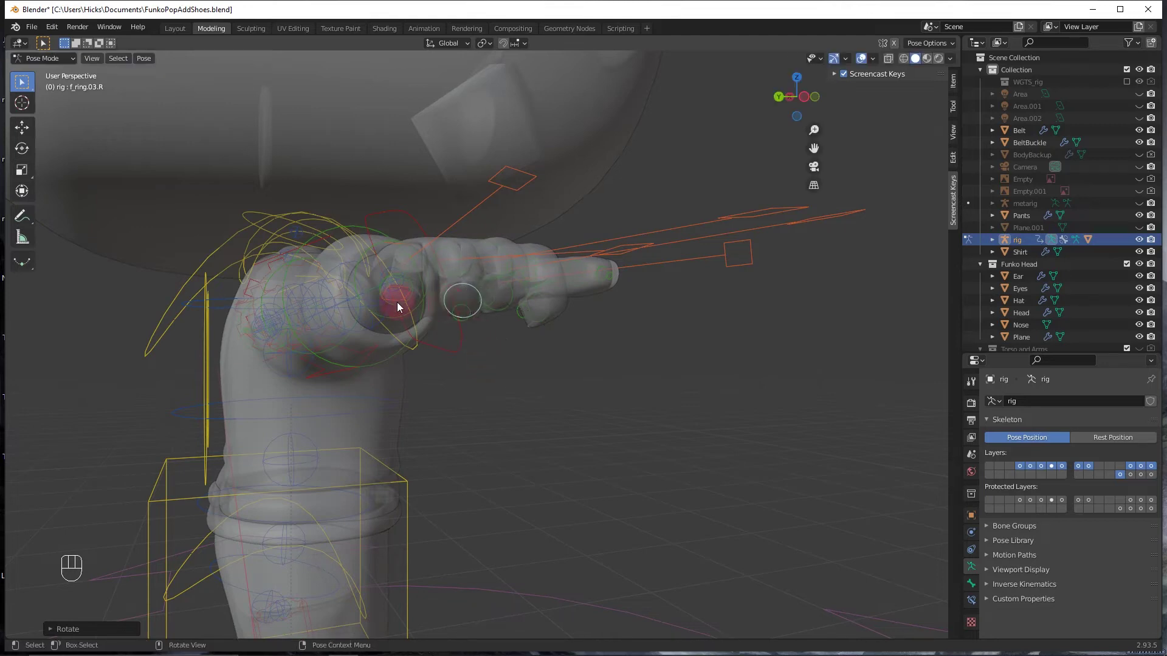
Scale, rotate and move the right middle finger's tip control (f_middle.03.R) to adjust the fingertip
click(493, 308)
key(s)
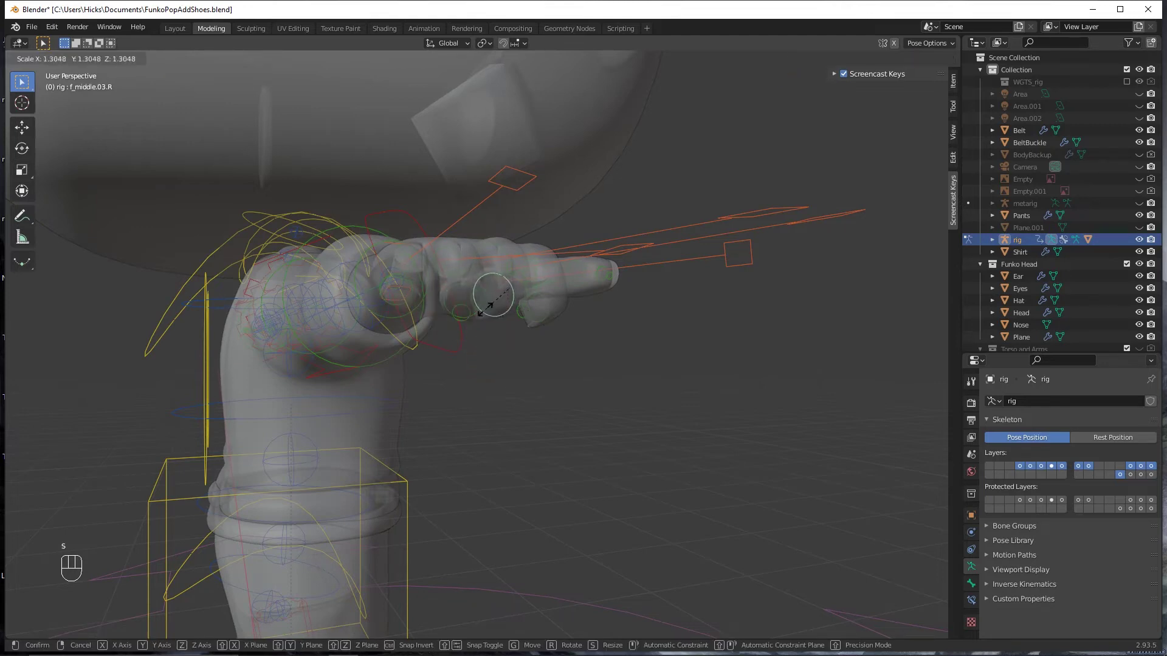
click(489, 309)
key(r)
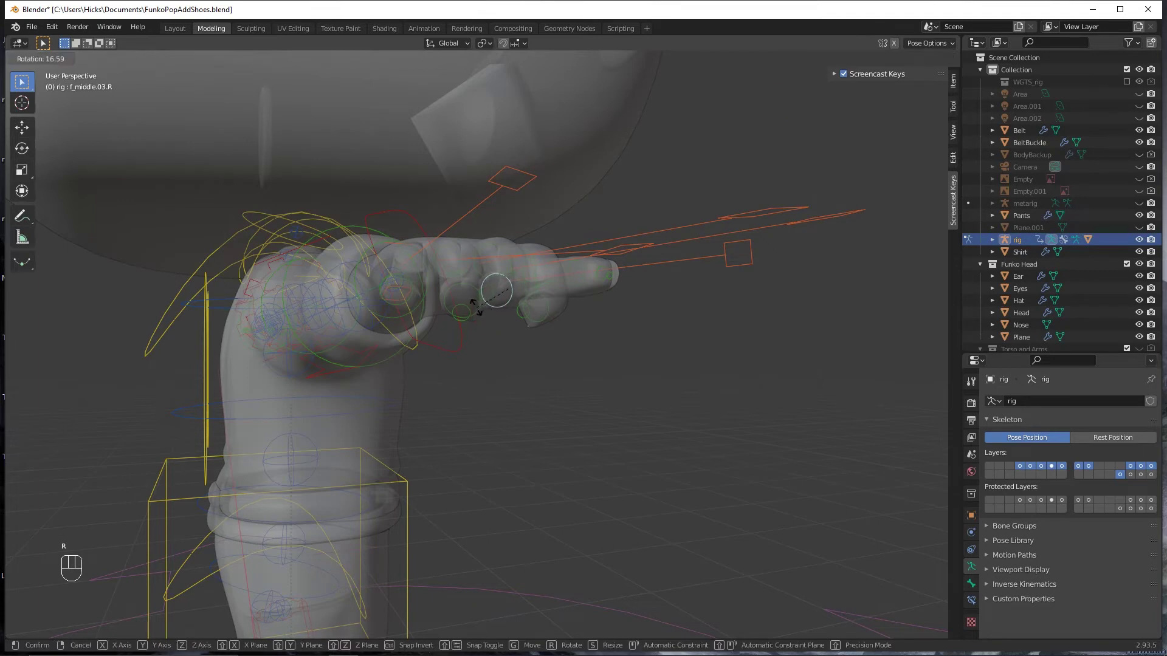
click(480, 309)
key(g)
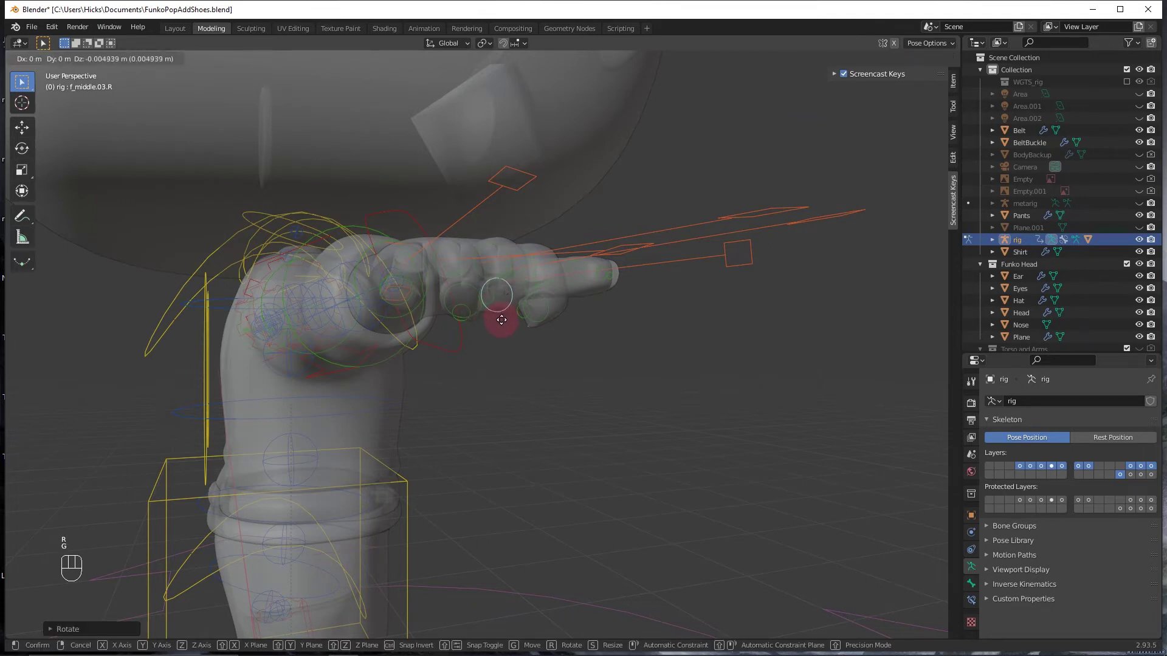
click(501, 322)
Select the right index finger's tip control and examine the whole rigged character, including its head and left arm
click(537, 319)
middle_drag(556, 330, 429, 367)
scroll(317, 355, down, 3)
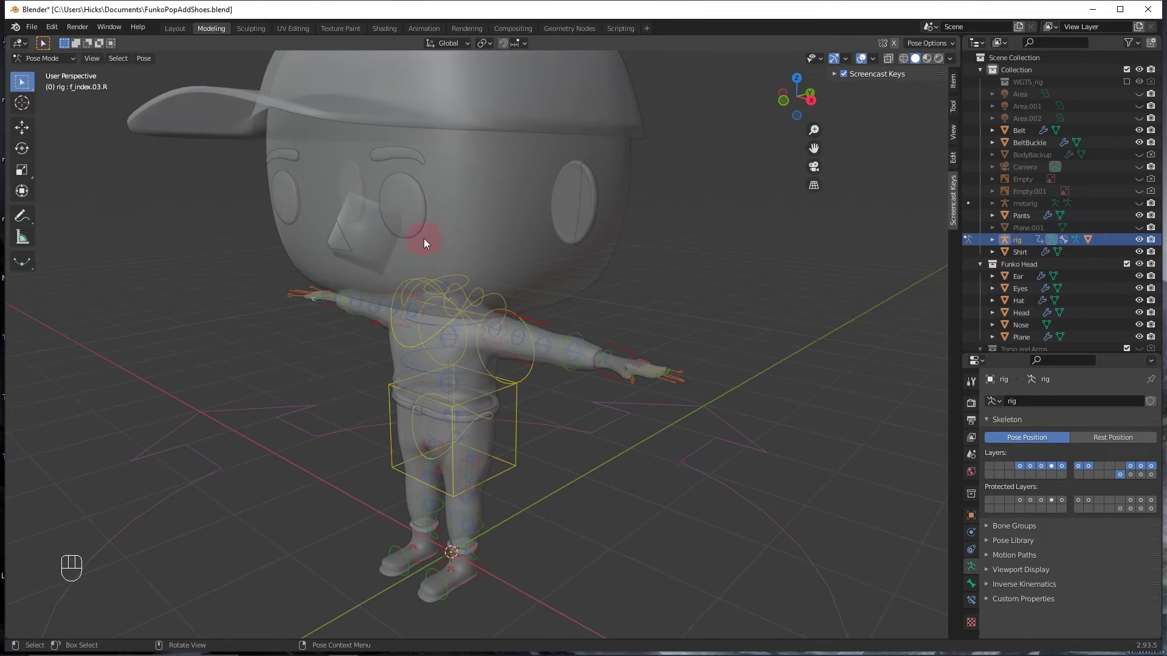
middle_drag(531, 204, 655, 221)
scroll(655, 221, down, 3)
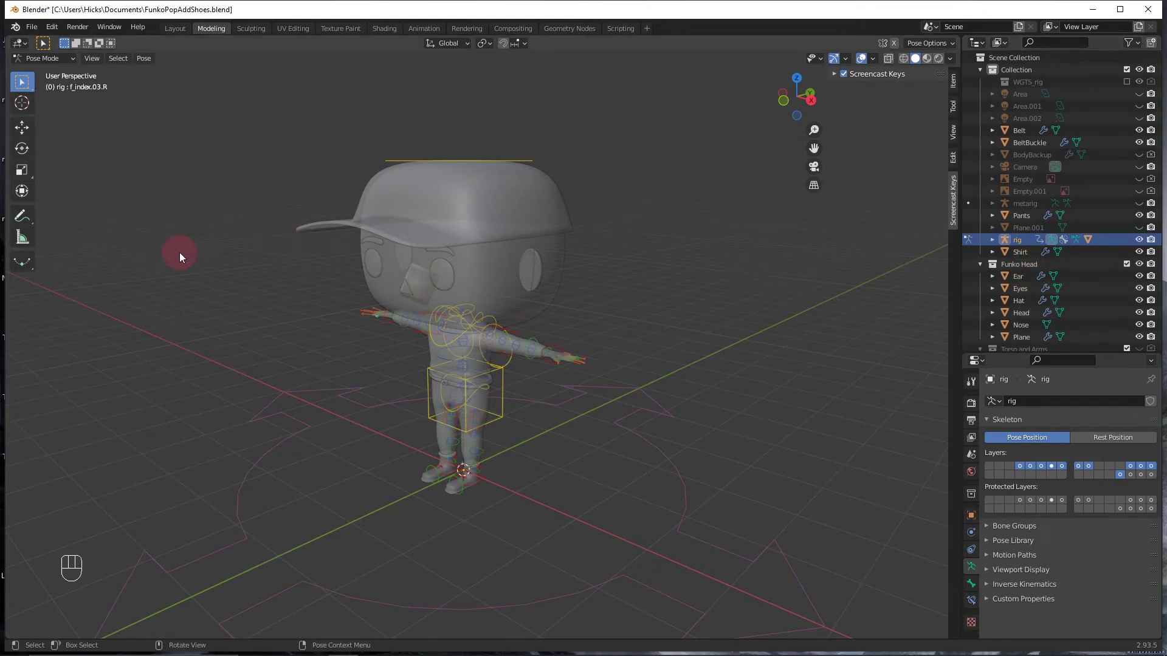
scroll(186, 264, up, 6)
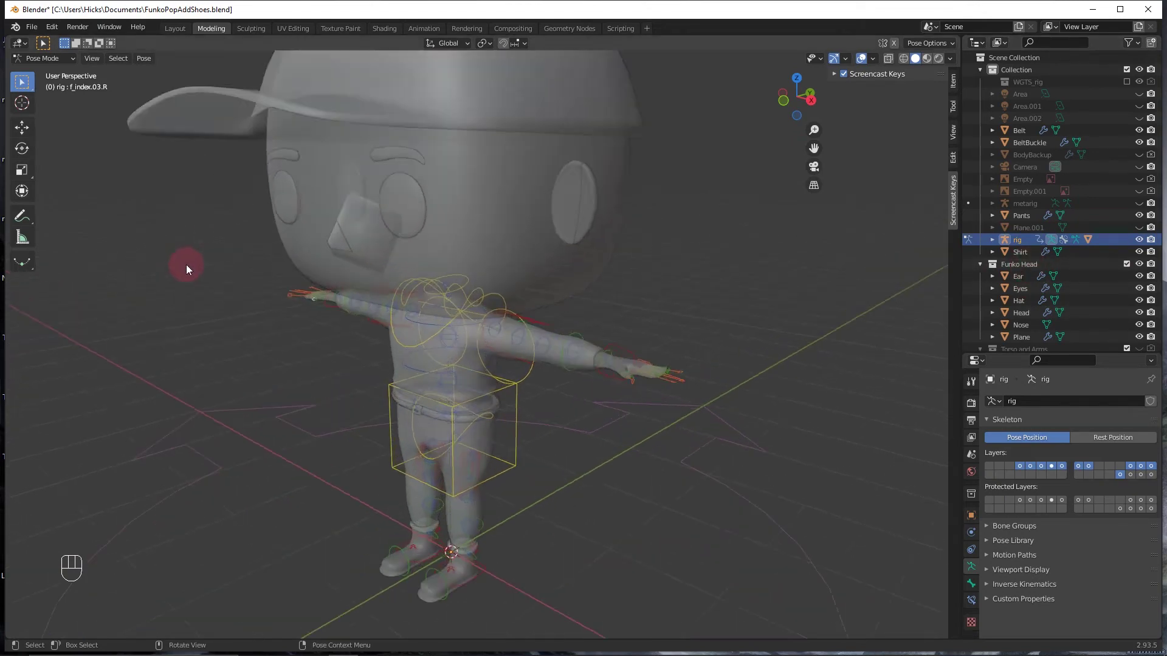
shift+middle_drag(192, 264, 248, 261)
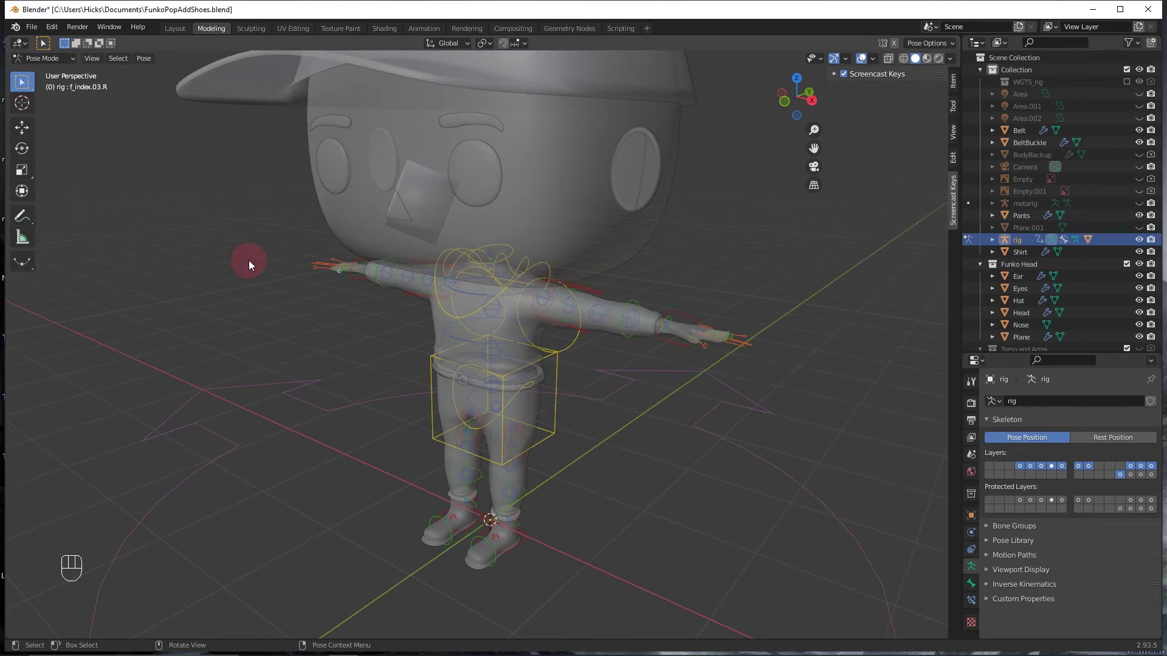
scroll(249, 260, down, 2)
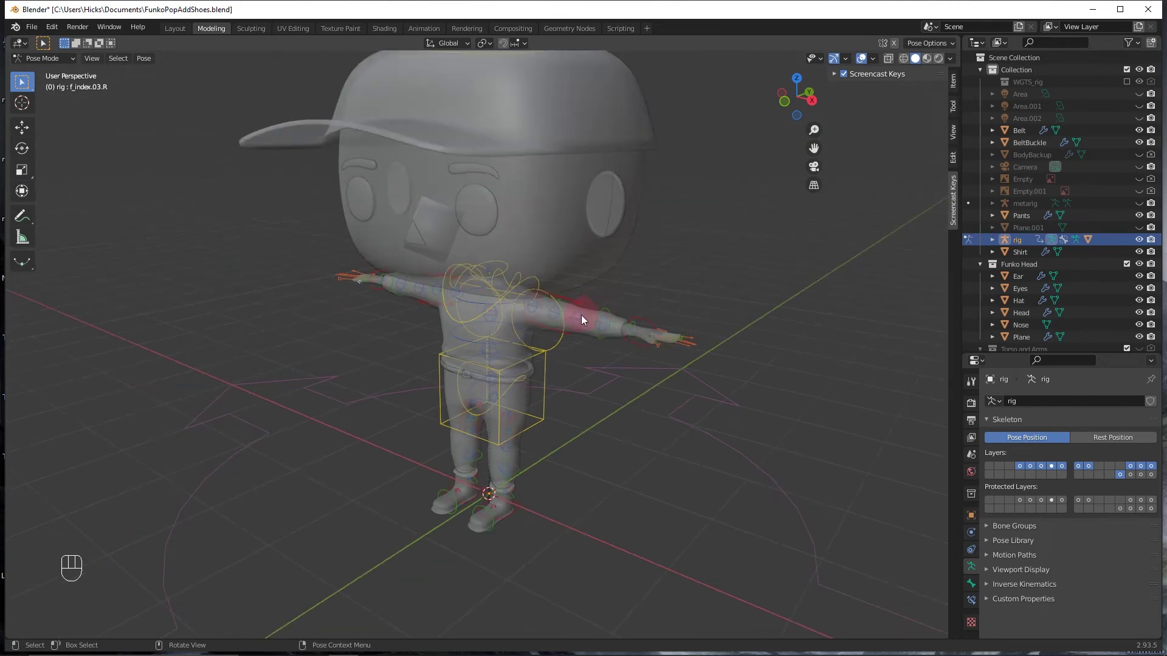
Switch the rig from Pose Mode to Object Mode
key(Tab)
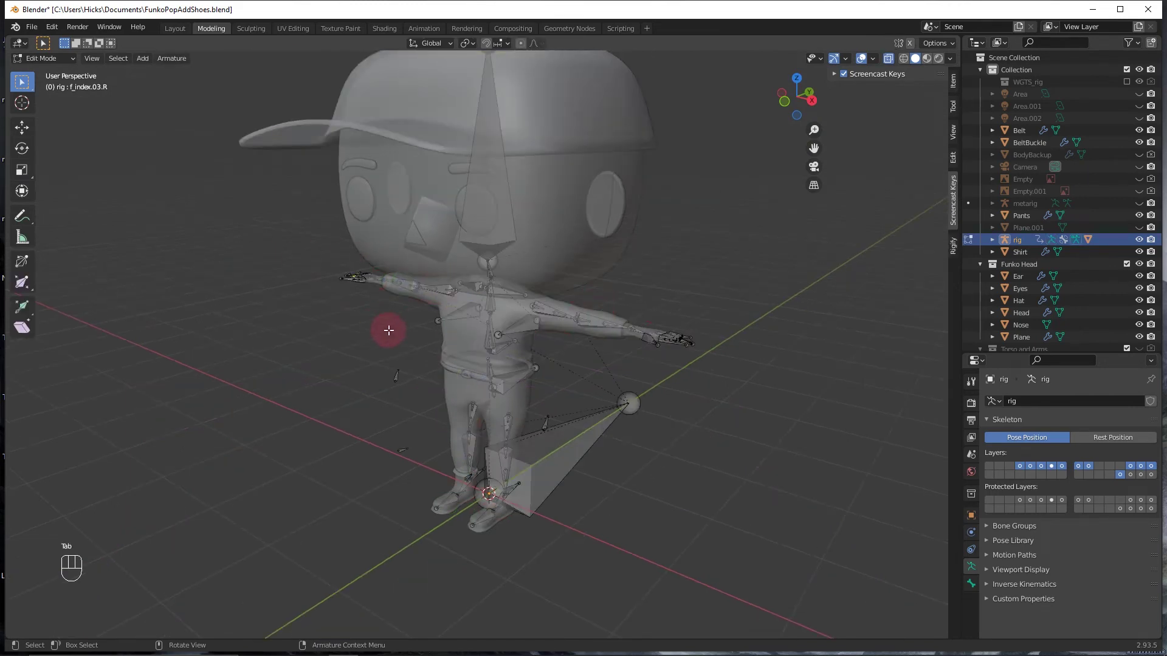
key(Tab)
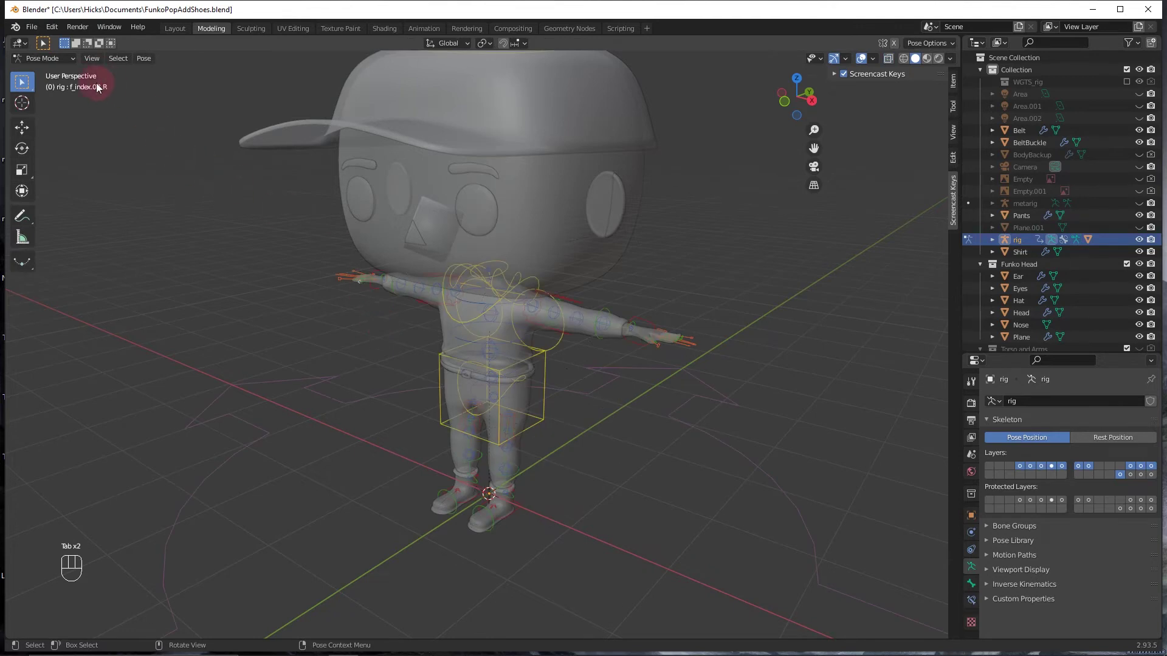
click(56, 58)
click(56, 71)
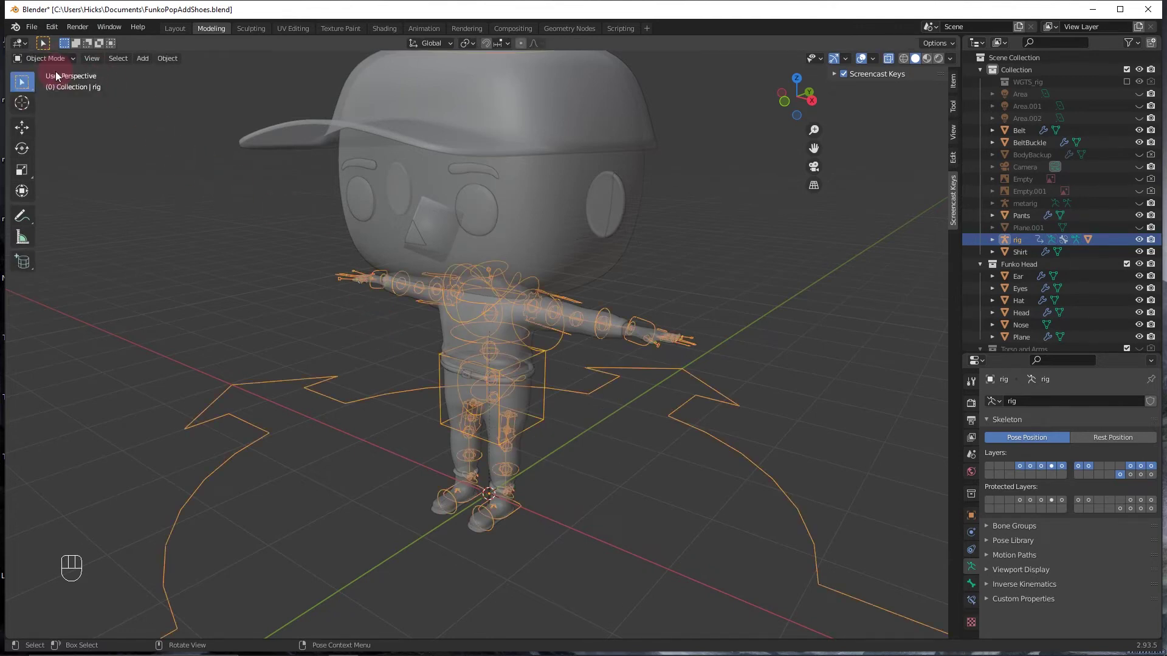
Parent the Shirt mesh to the rig with automatic weights
click(446, 321)
shift+click(358, 399)
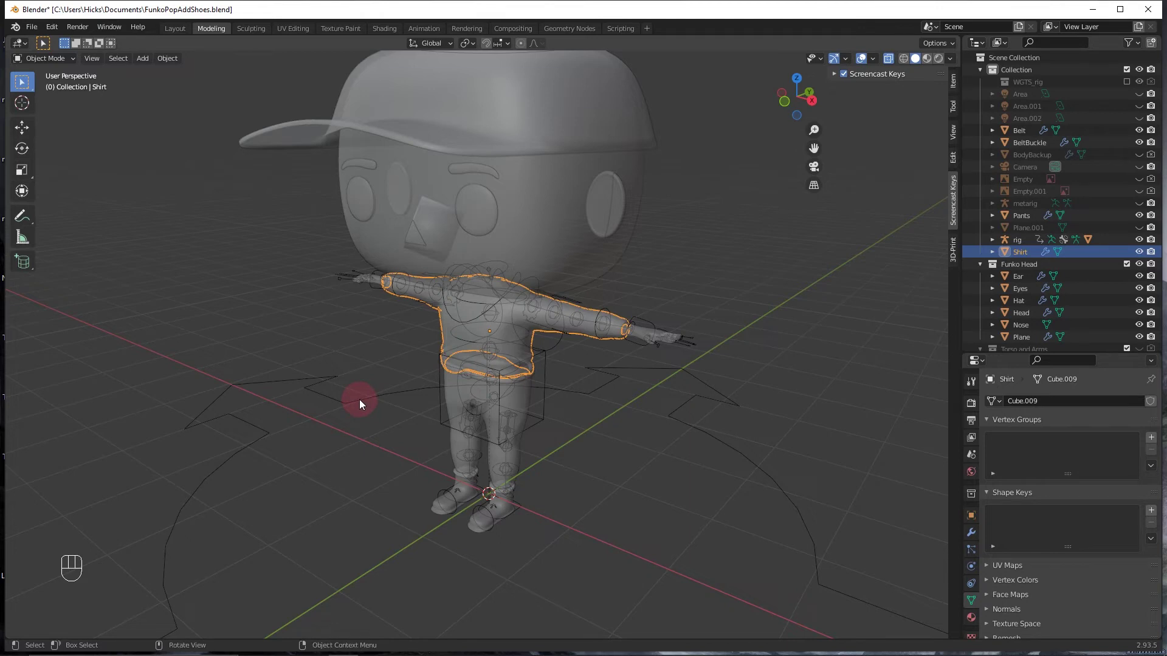
shift+click(359, 399)
key(ctrl)
key(ctrl+p)
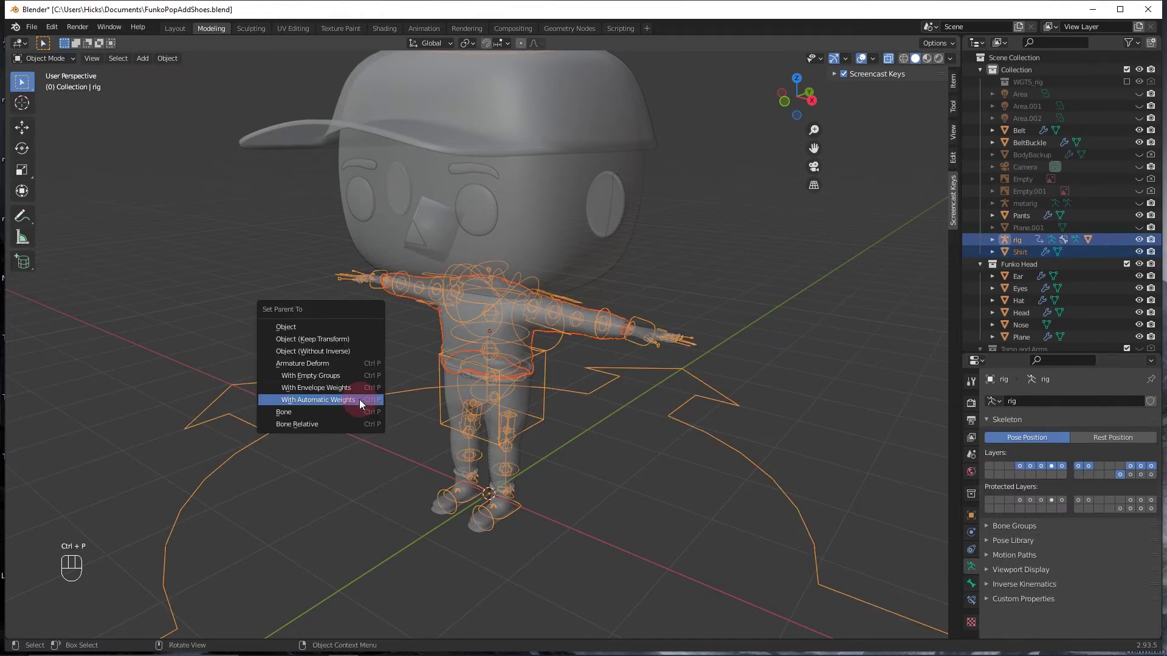
click(359, 399)
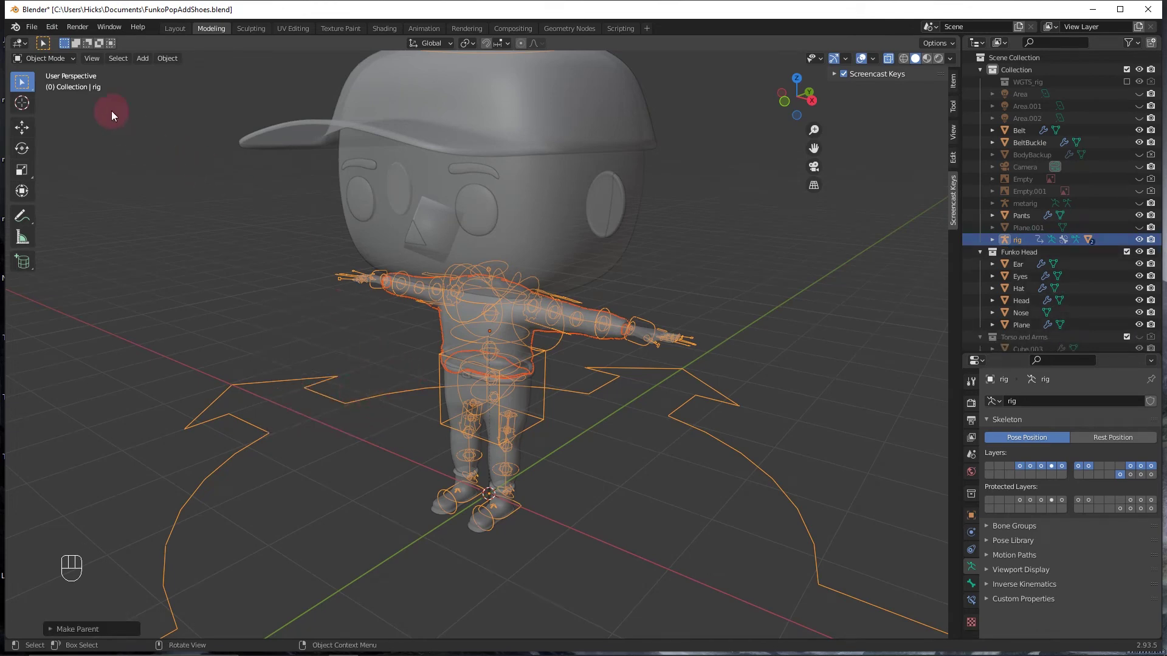
Switch the rig to Pose Mode and test the left sleeve's deformation by trial-moving the left hand control (hand_ik.L)
click(49, 58)
click(52, 100)
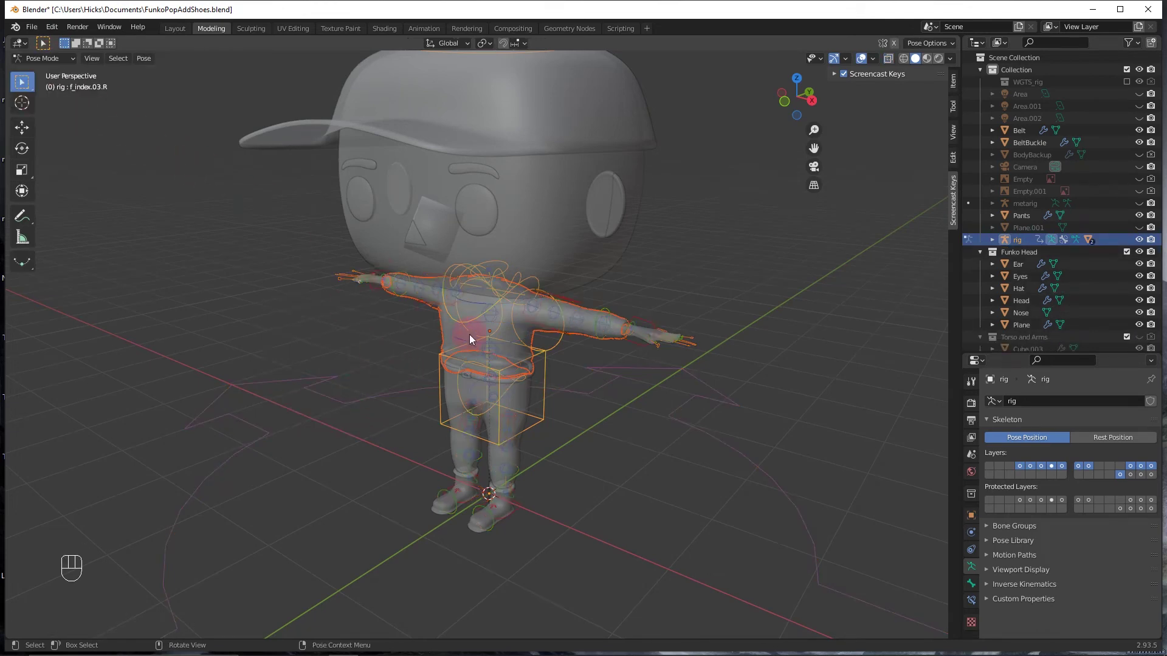
key(g)
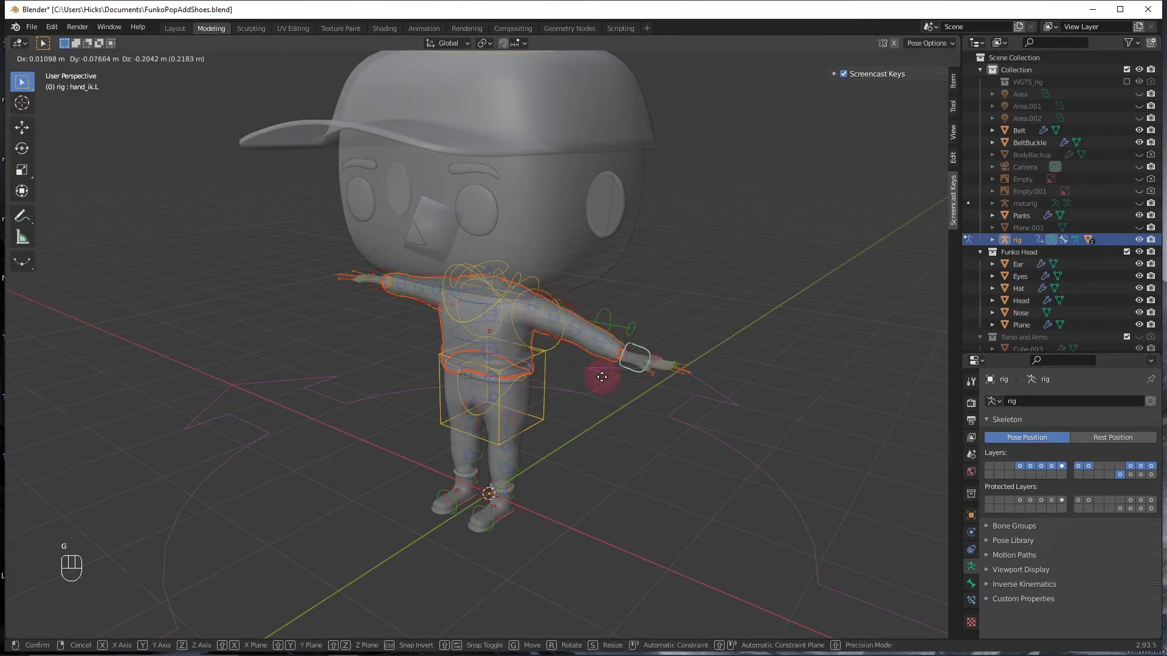
click(644, 341)
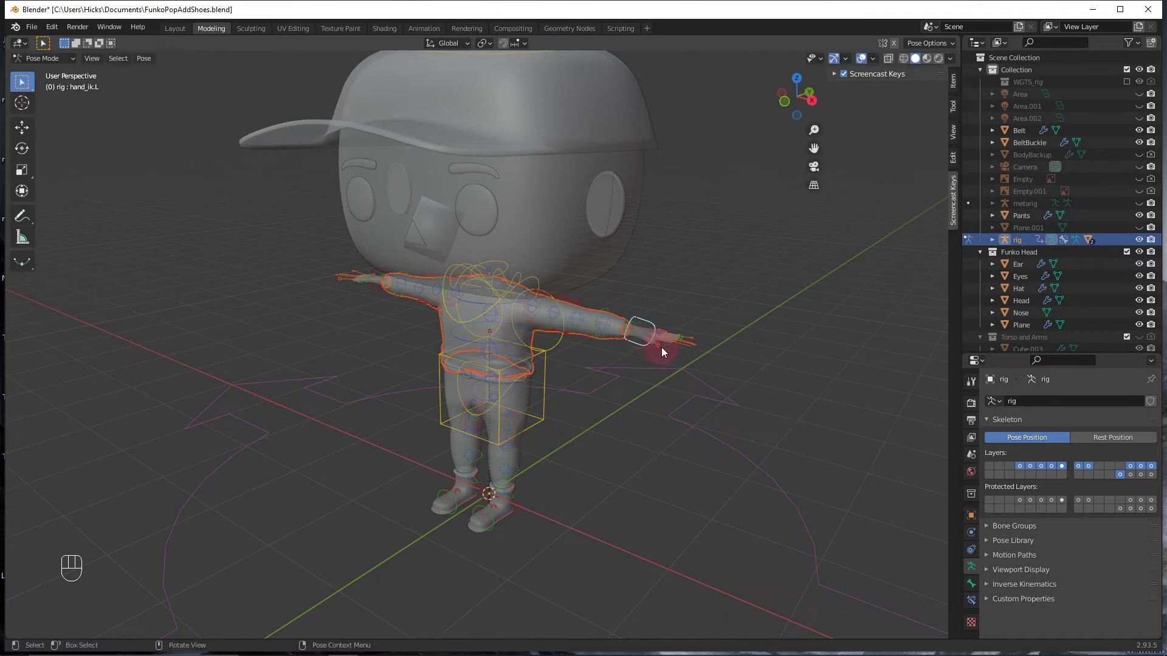
Test the right sleeve's deformation by trial-moving the right hand control (hand_ik.R)
middle_drag(705, 354, 741, 383)
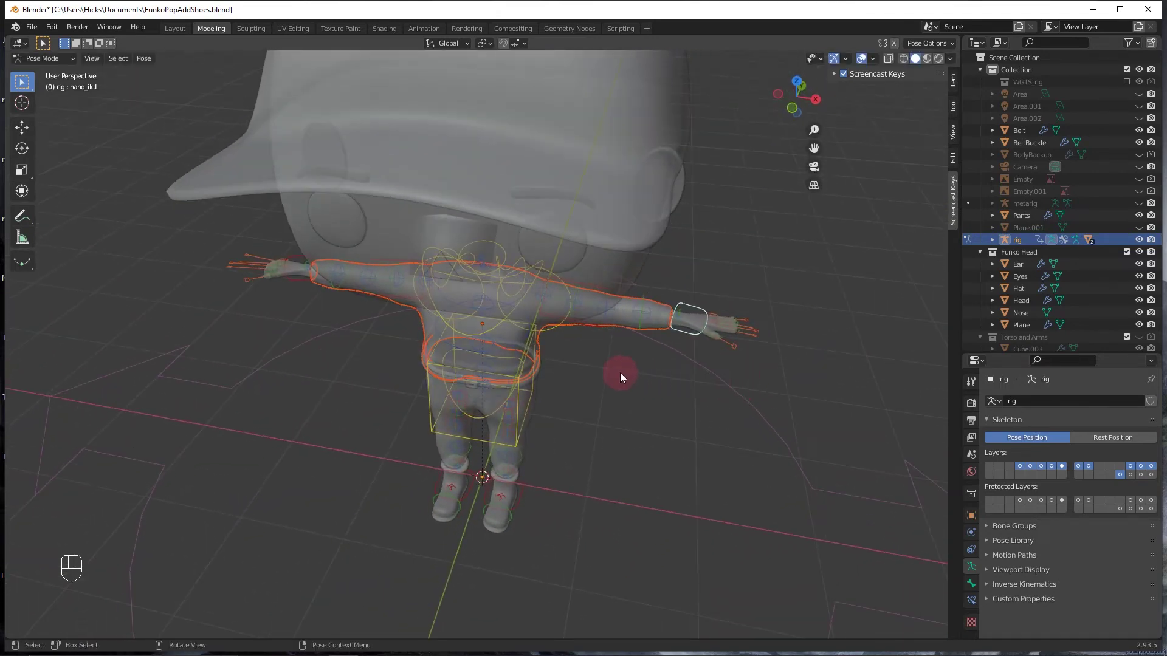
scroll(618, 373, up, 3)
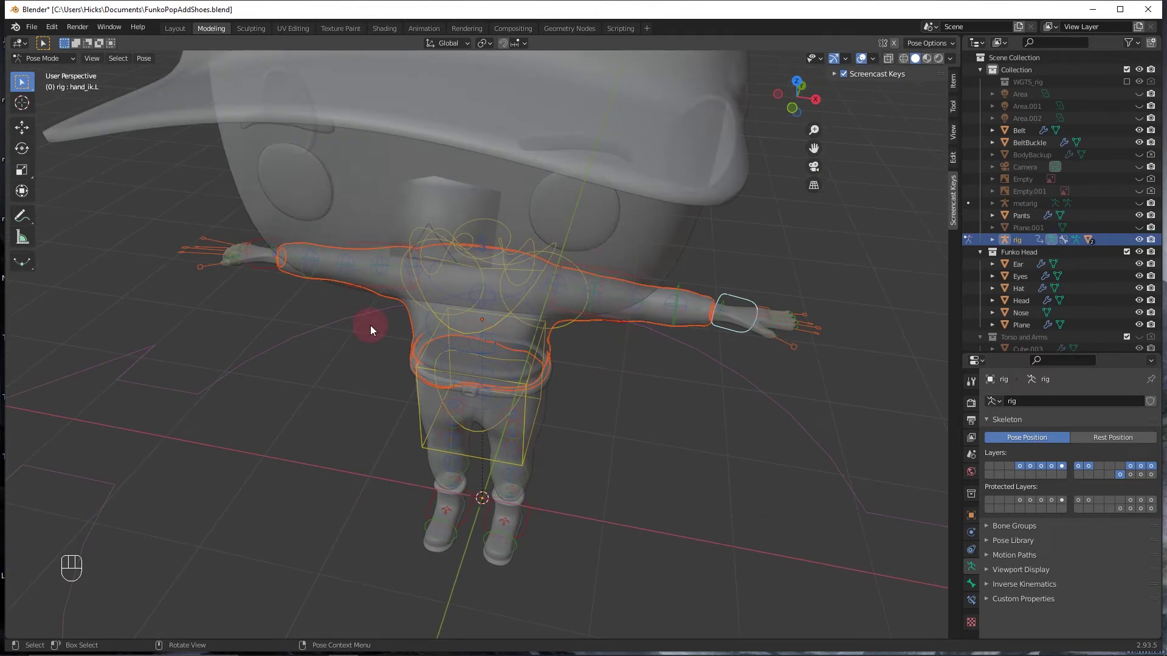
click(254, 267)
key(g)
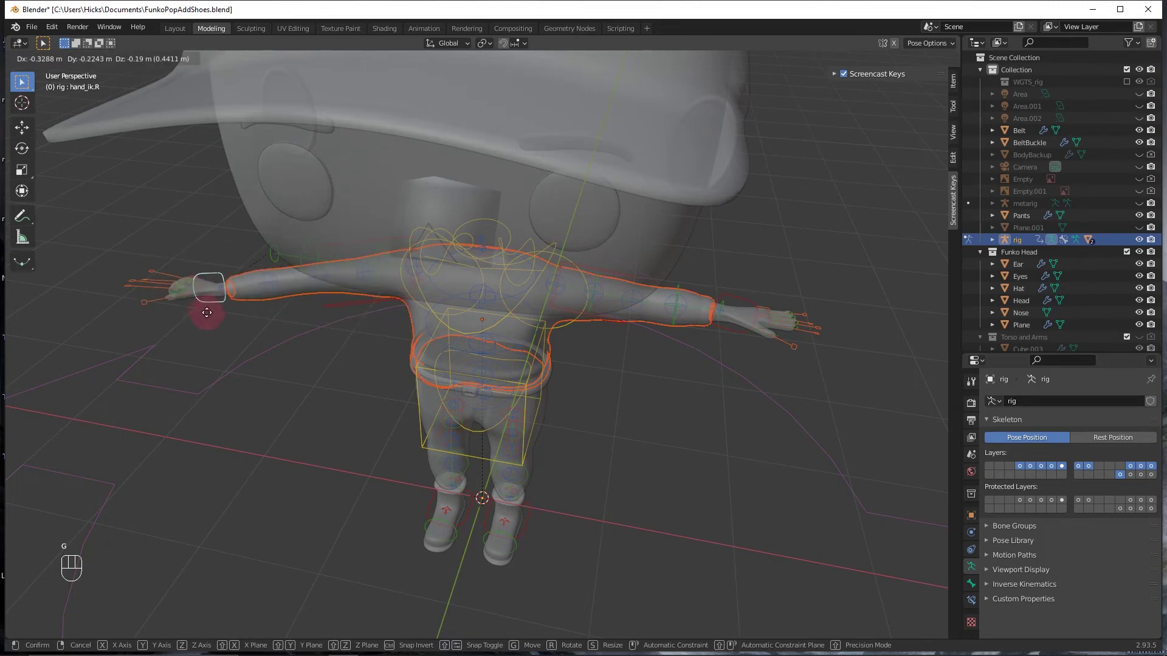
click(257, 293)
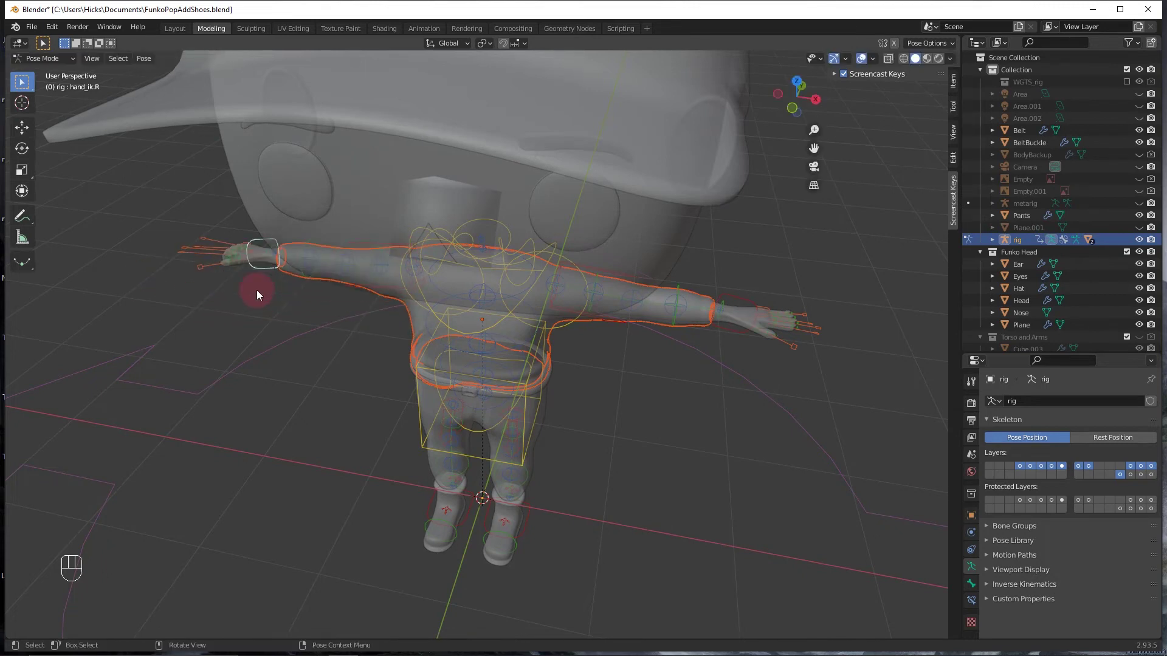
Delete the generated rig and unhide the metarig
scroll(601, 342, down, 3)
middle_drag(601, 341, 574, 339)
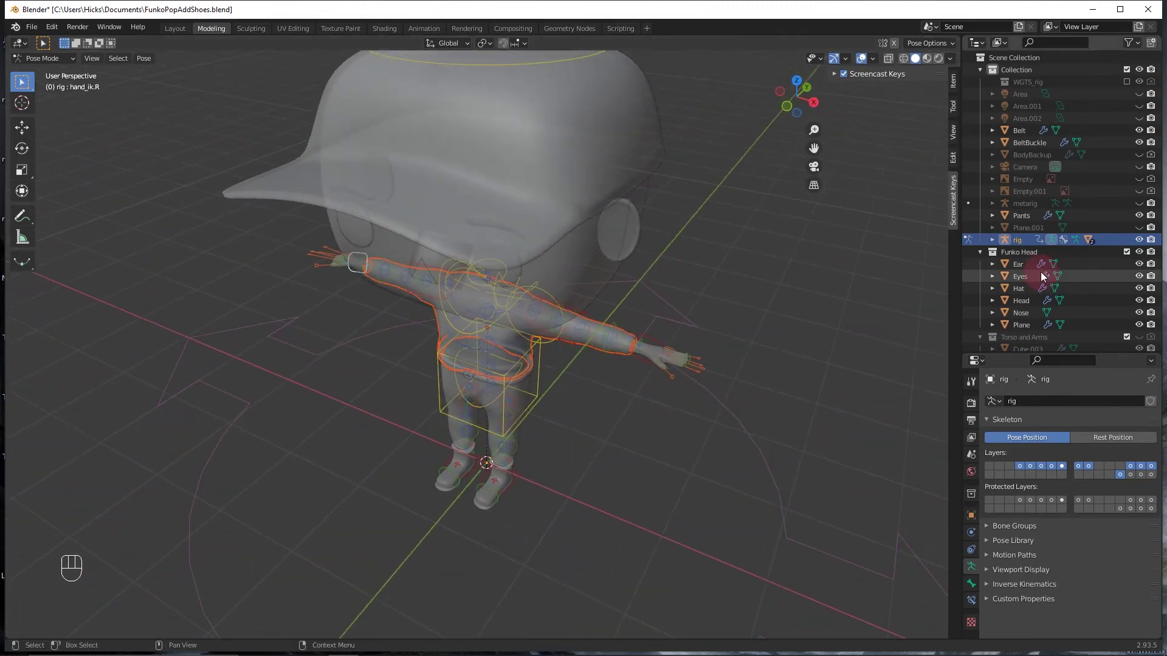
click(1118, 239)
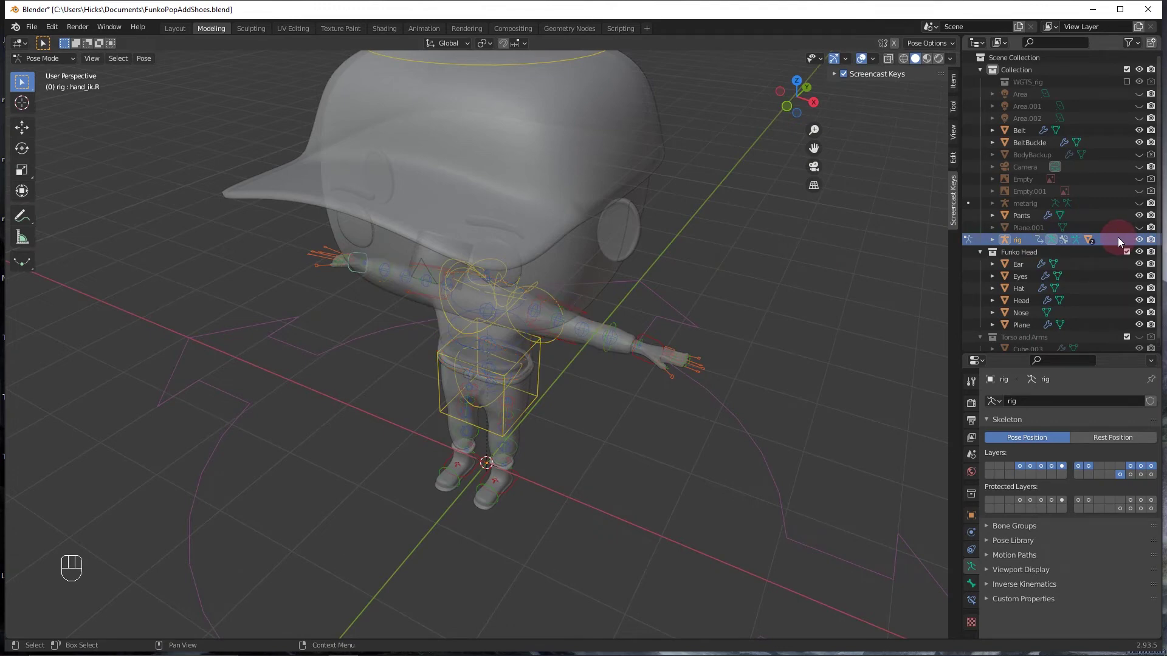
key(x)
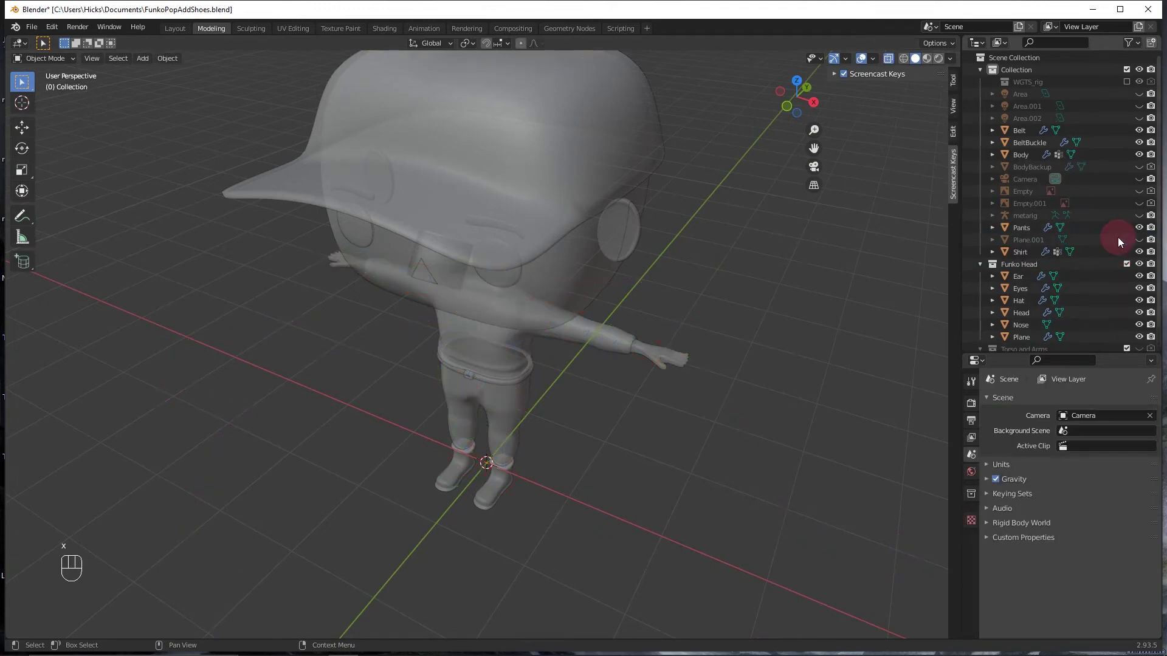
click(1138, 216)
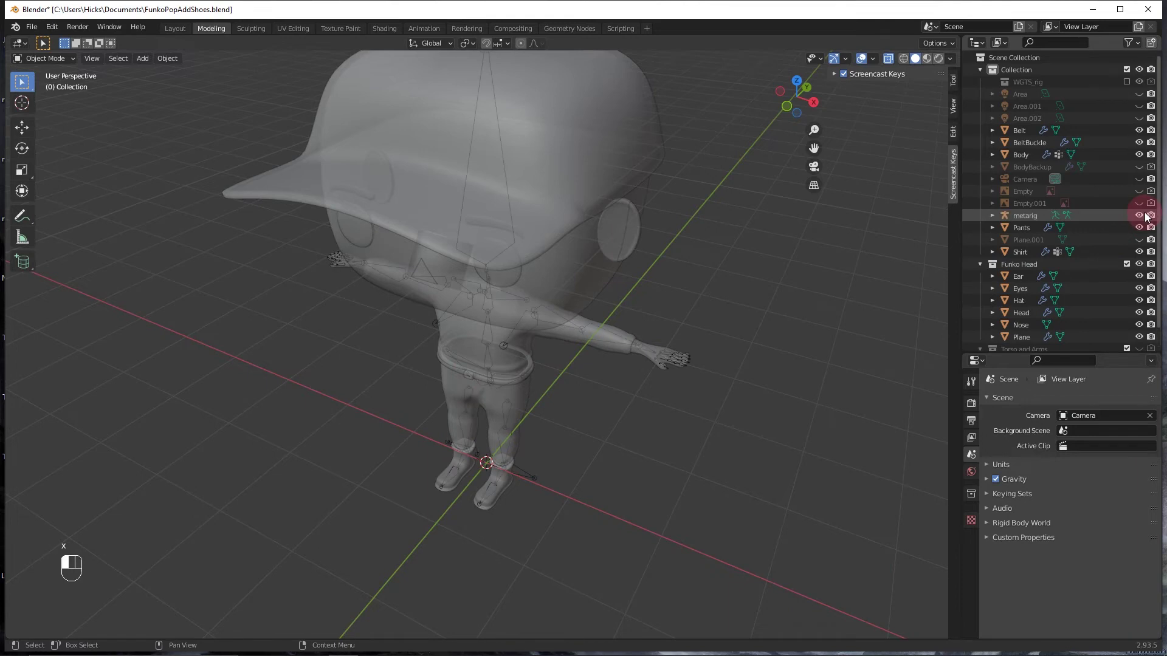
Select the metarig and enter Edit Mode on its bones
click(586, 334)
click(591, 334)
click(592, 334)
click(592, 334)
click(600, 335)
click(608, 334)
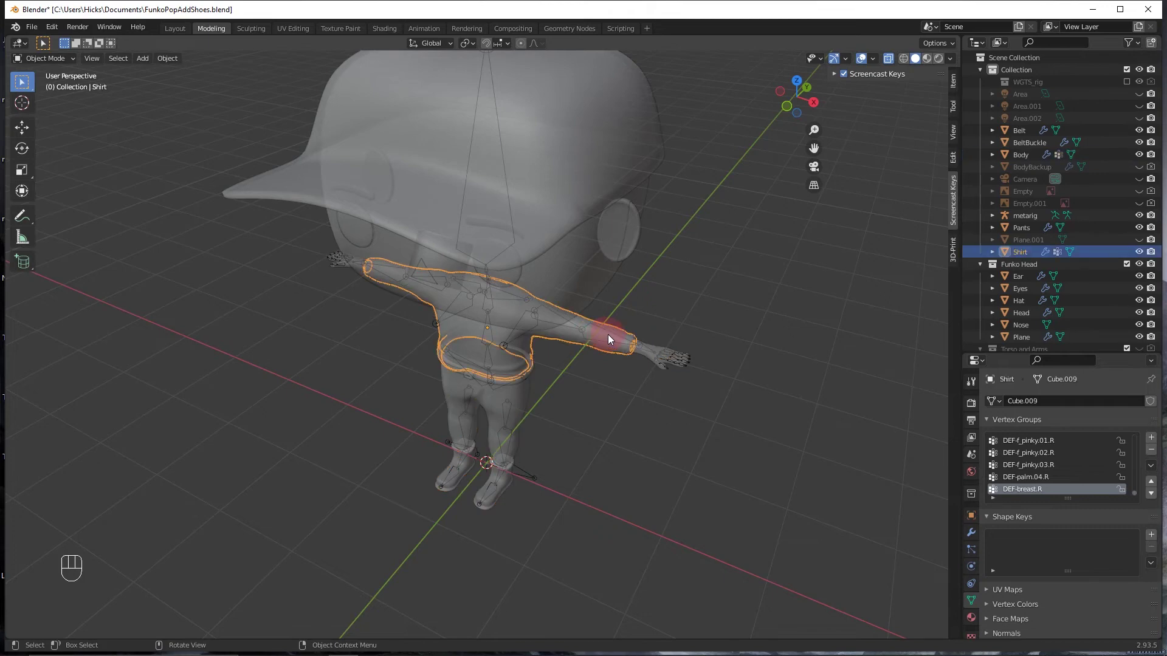
click(608, 334)
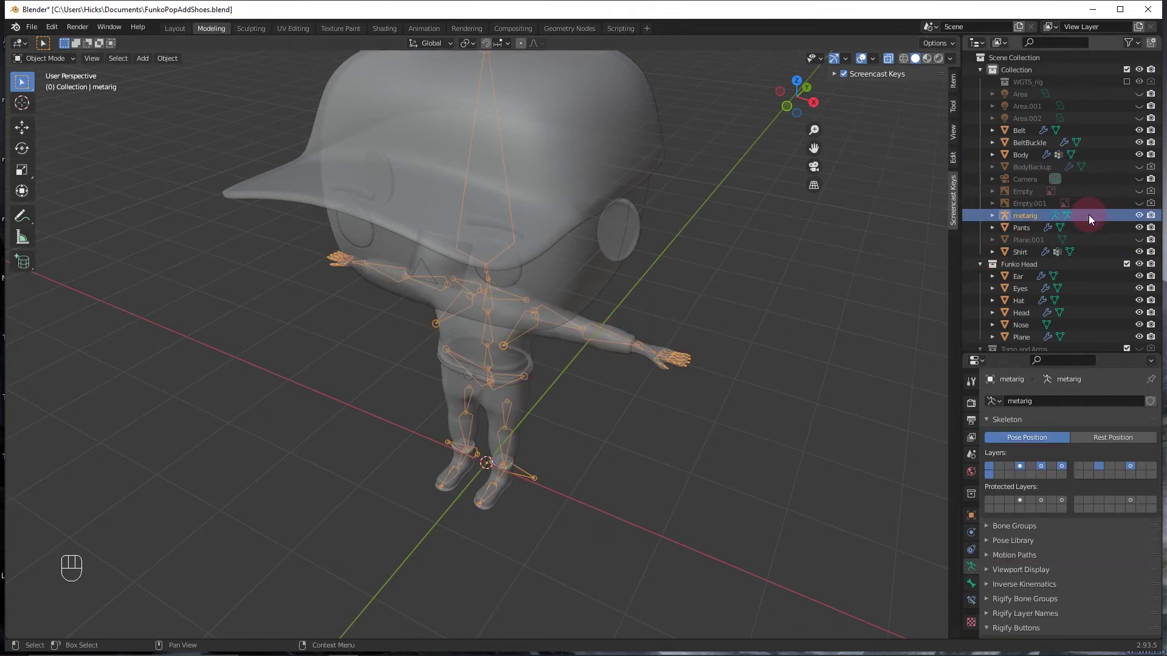
key(Tab)
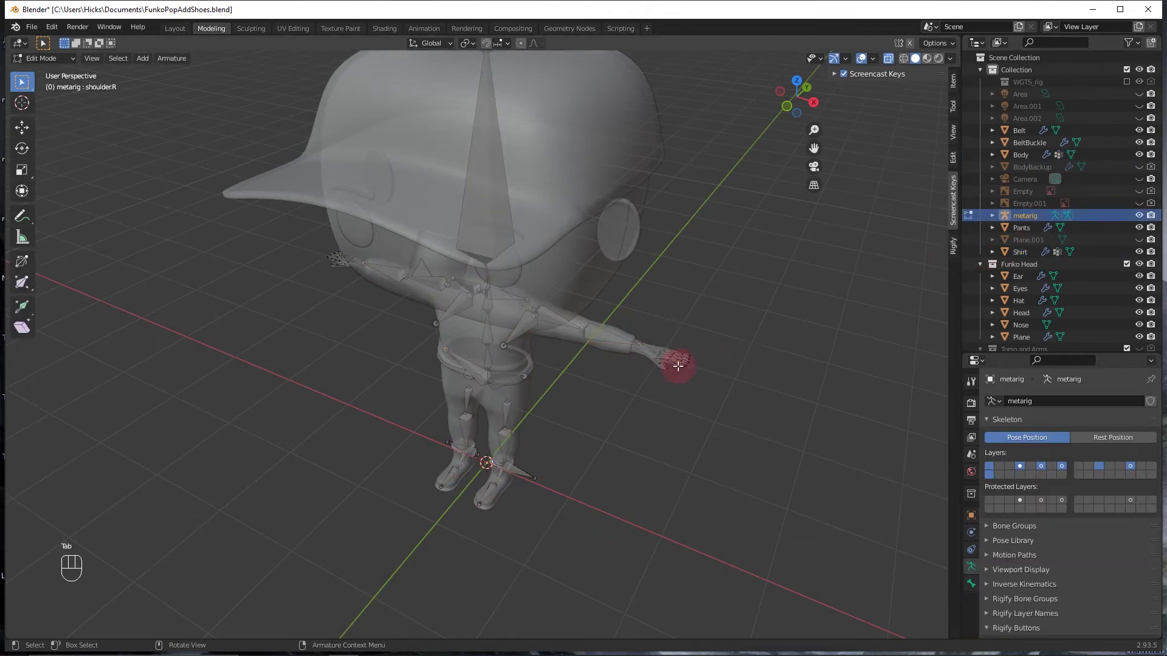
In top view, move the metarig's left elbow joint slightly backward and the shoulder end of upper_arm.L about 0.075 m forward along global Y
scroll(695, 380, up, 5)
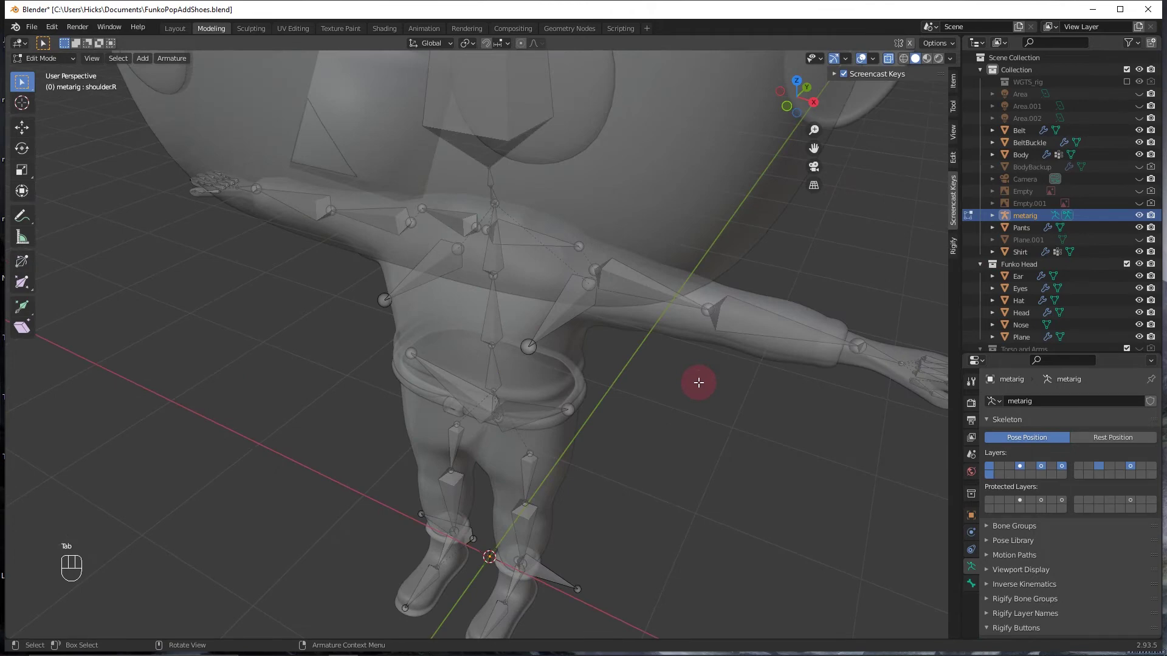
key(KP_7)
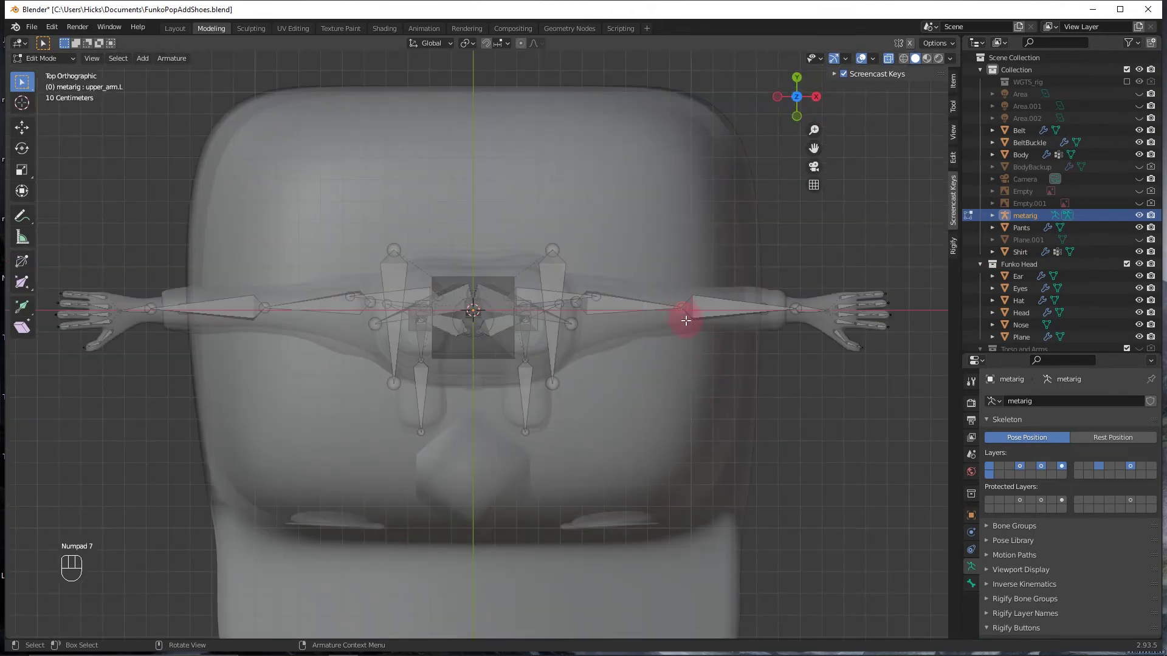
click(685, 319)
key(g)
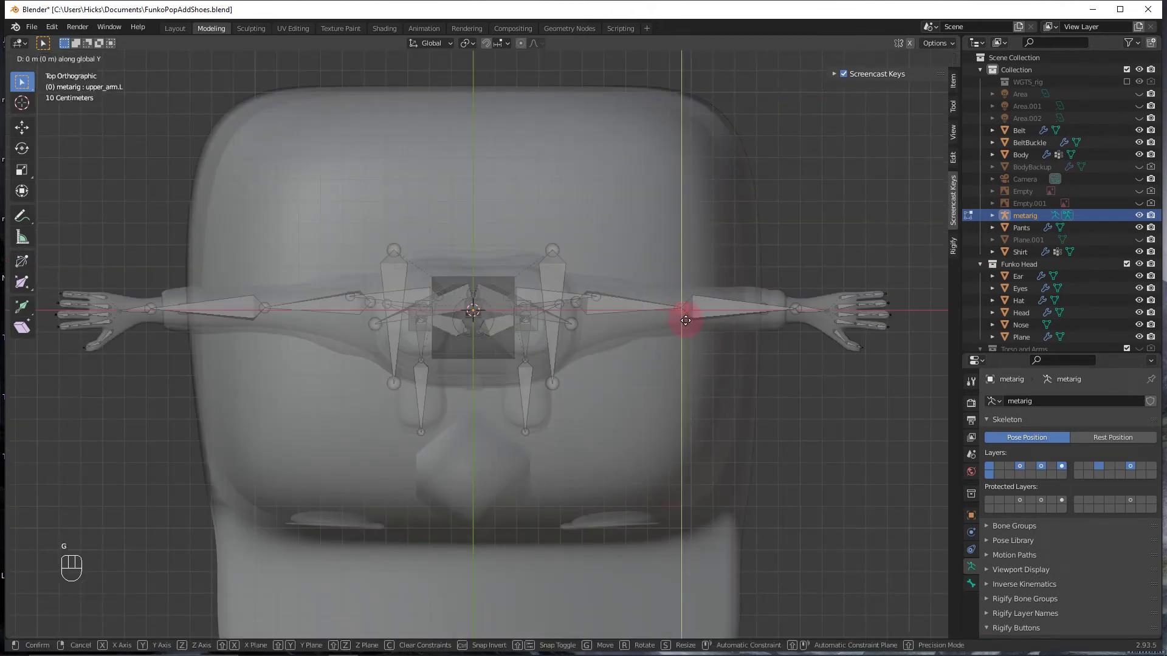
click(687, 312)
click(603, 324)
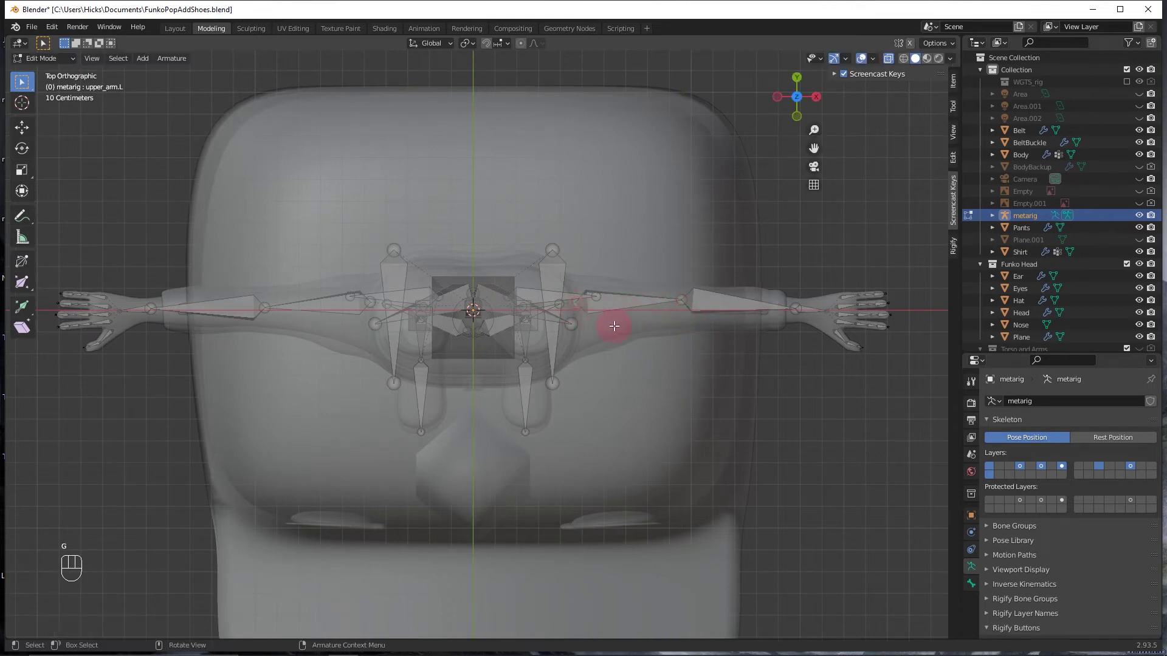
key(g)
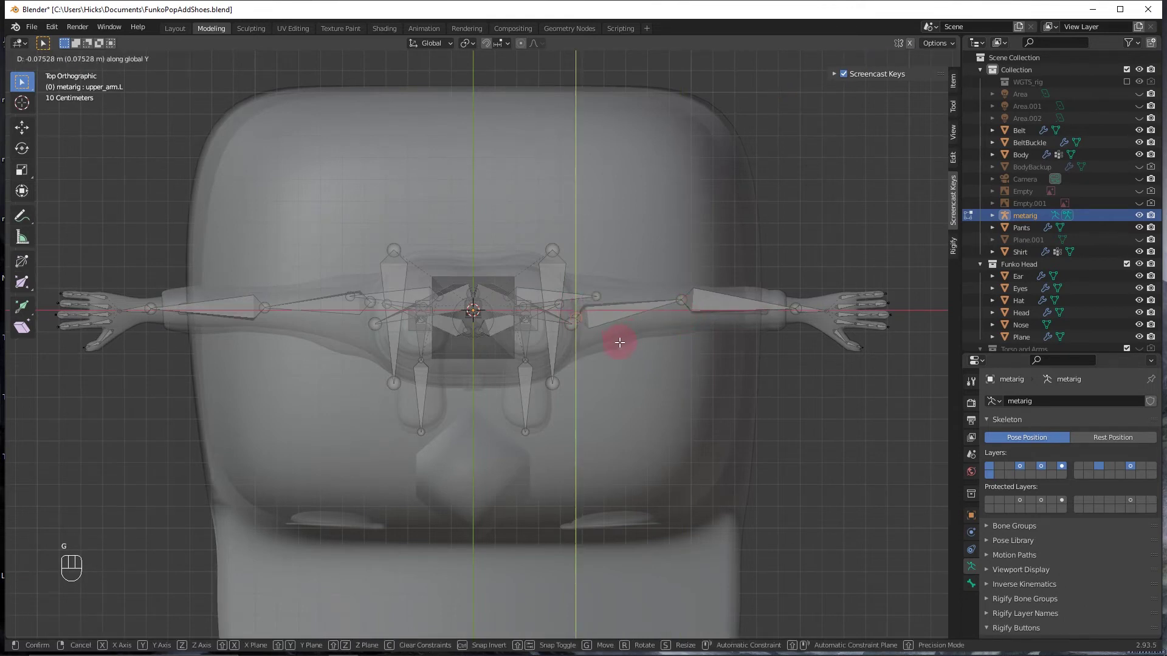
click(621, 340)
Move the metarig's right elbow joint slightly backward and the shoulder end of upper_arm.R forward along global Y to match the left arm
click(264, 312)
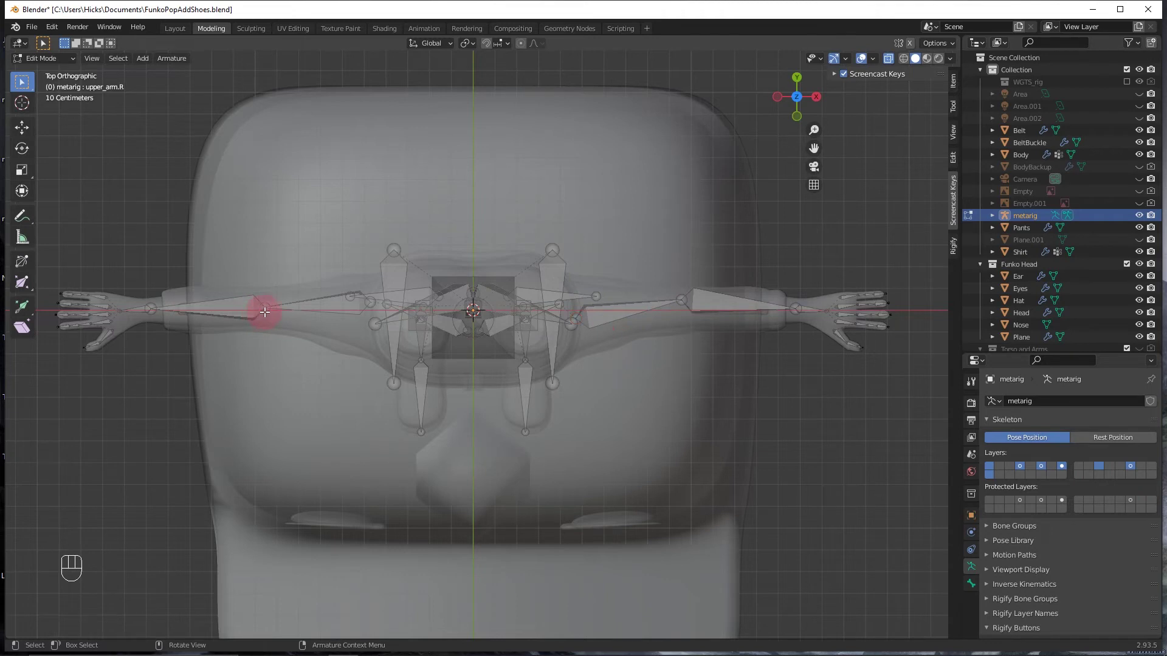
key(g)
key(y)
click(398, 309)
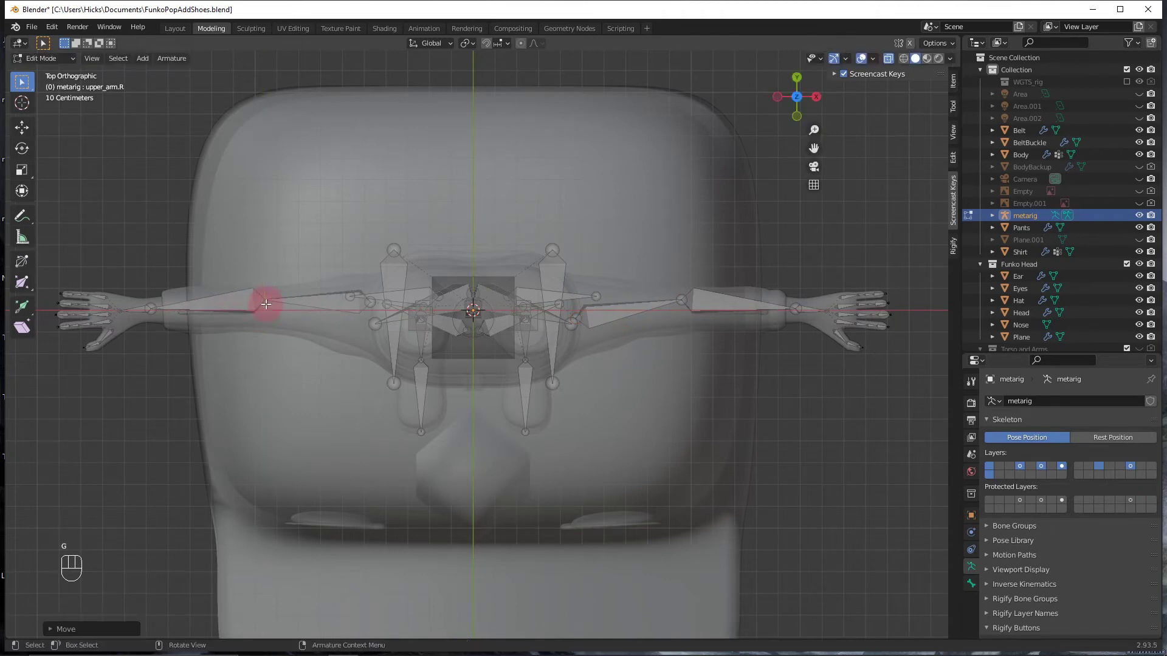
key(g)
key(y)
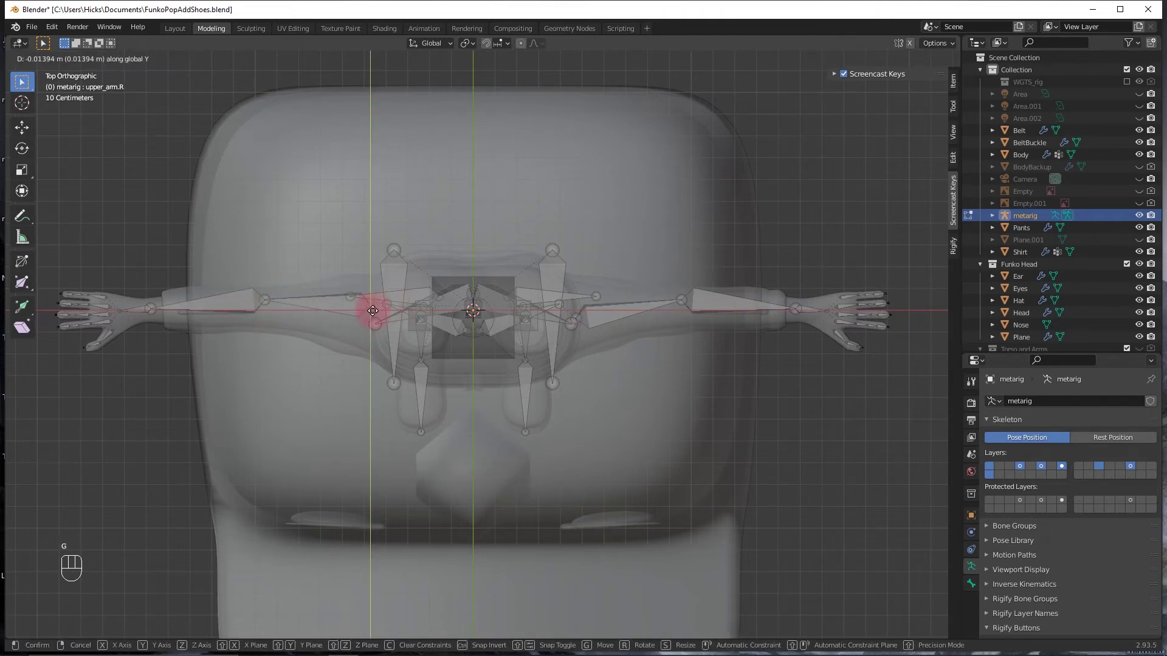
click(373, 322)
Return the metarig to Object Mode, generate a new Rigify control rig from it, and hide the metarig
middle_drag(781, 381, 608, 336)
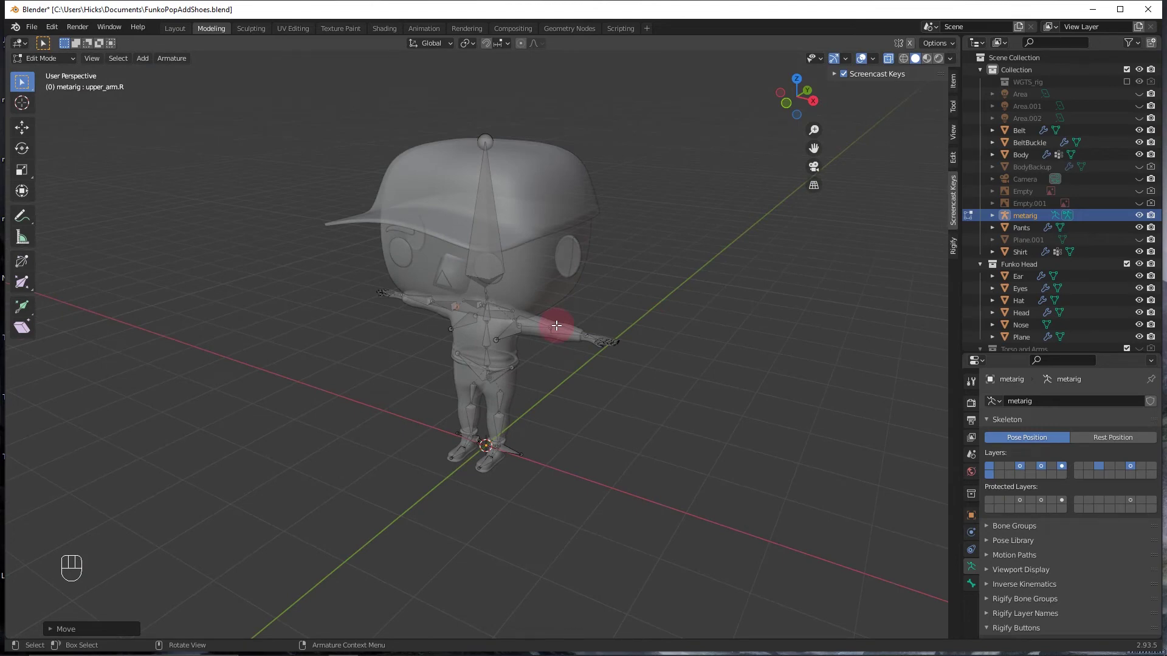
key(Tab)
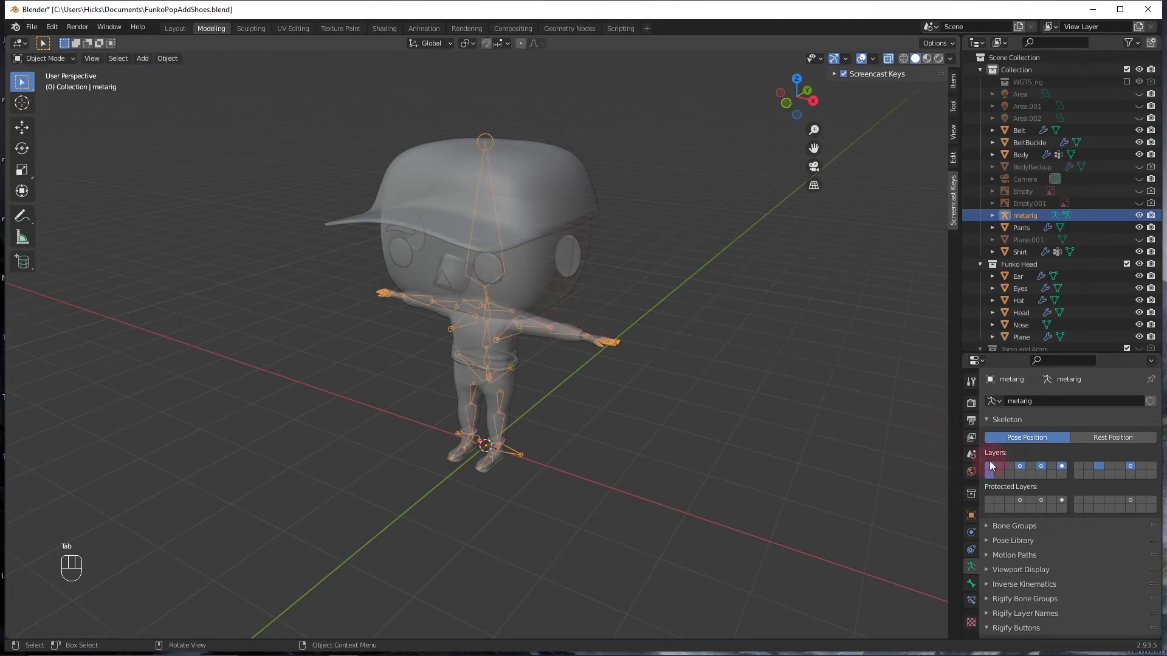
scroll(1048, 497, down, 2)
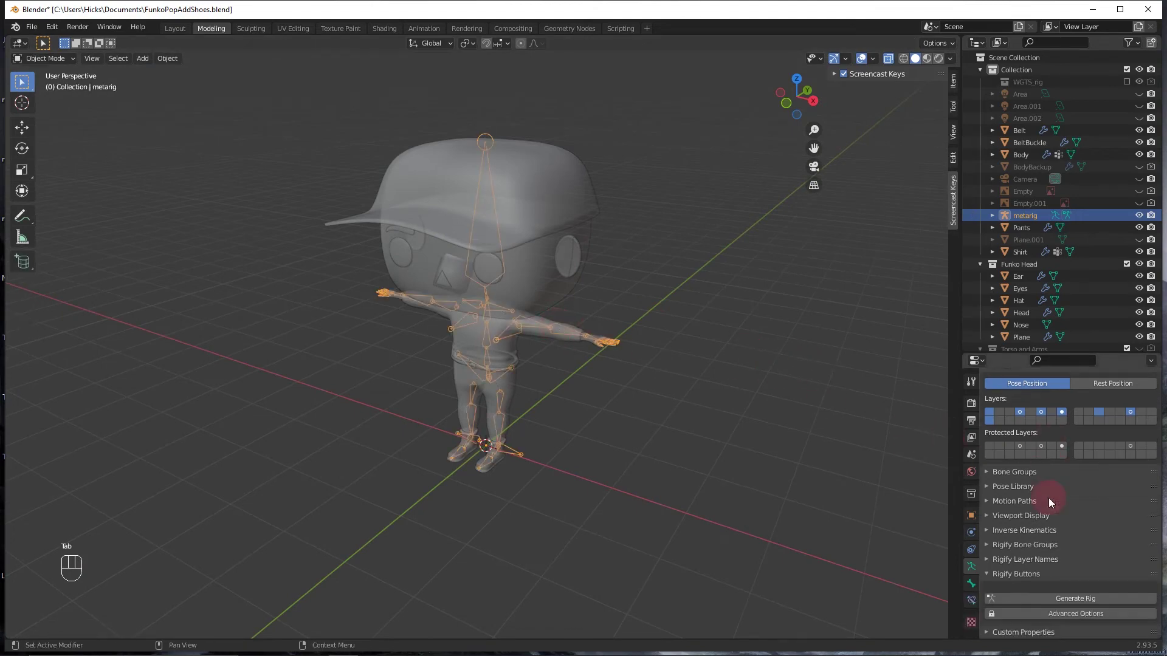
click(1056, 599)
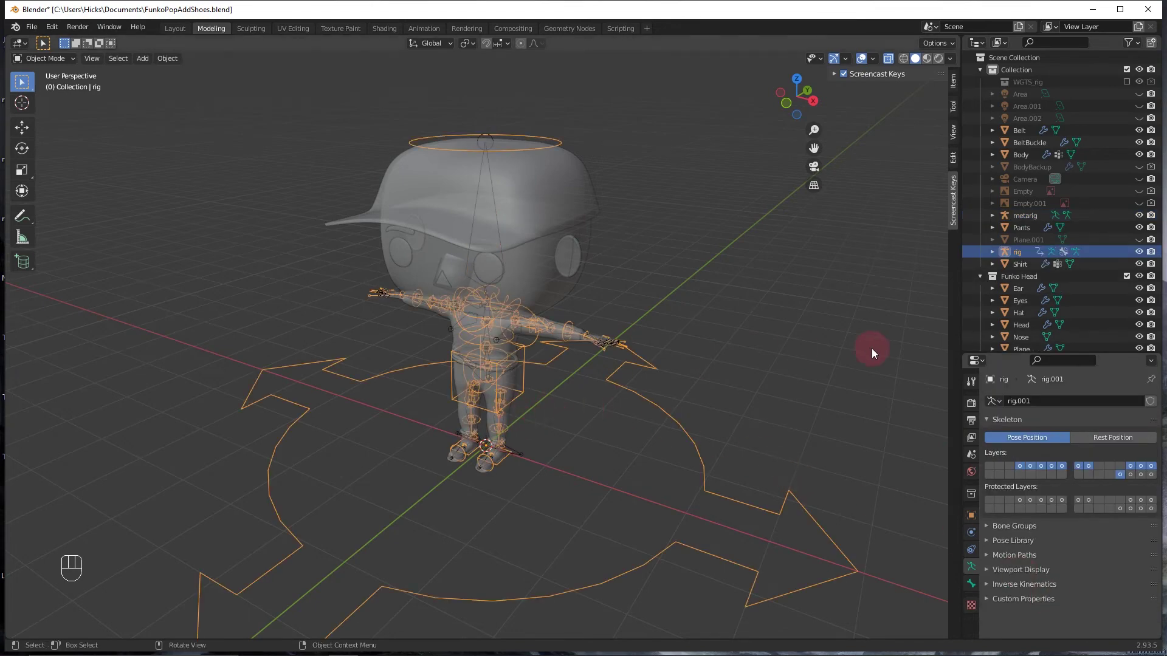
click(1139, 215)
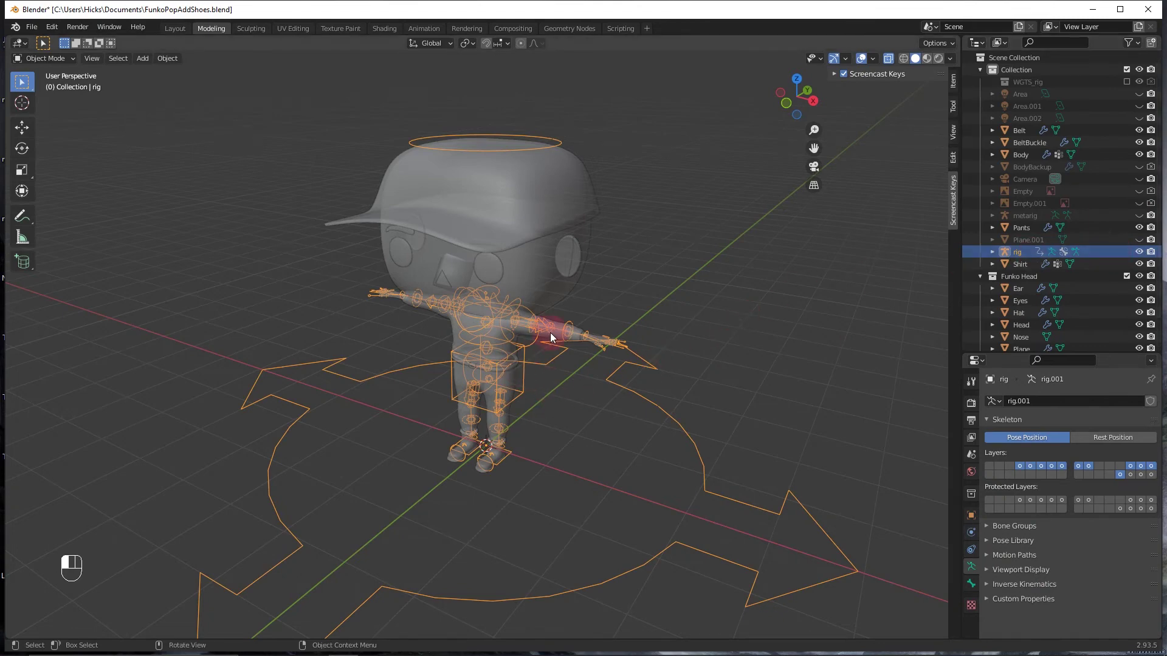
Parent the Body mesh to the new rig with automatic weights and switch the rig to Pose Mode
click(593, 340)
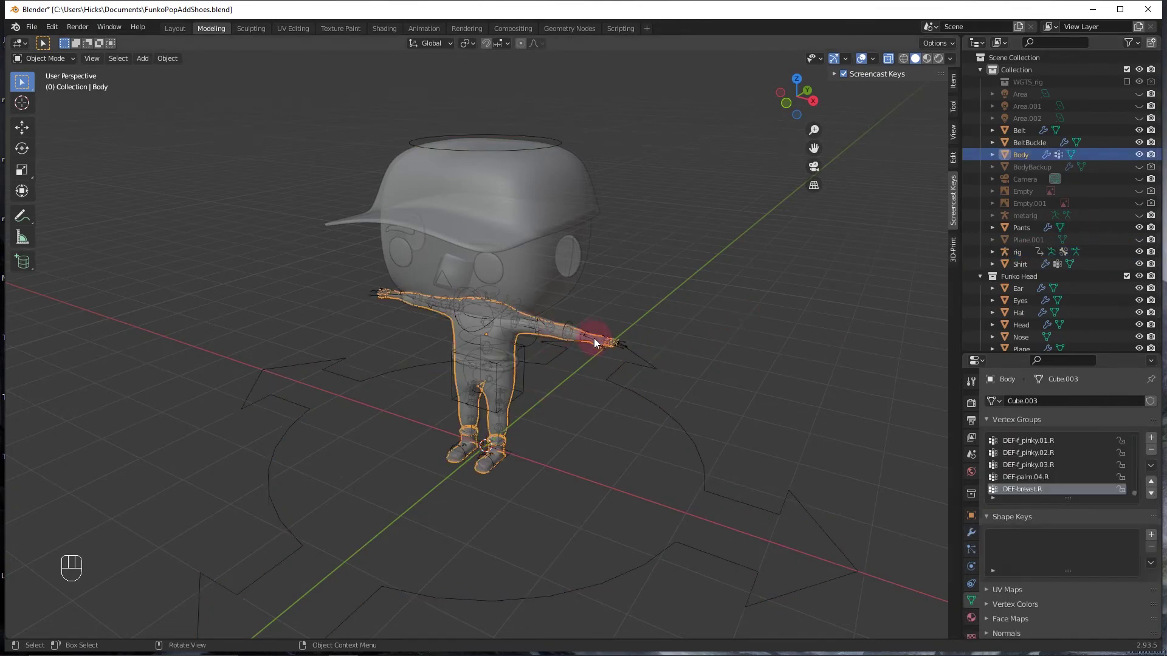
shift+click(358, 378)
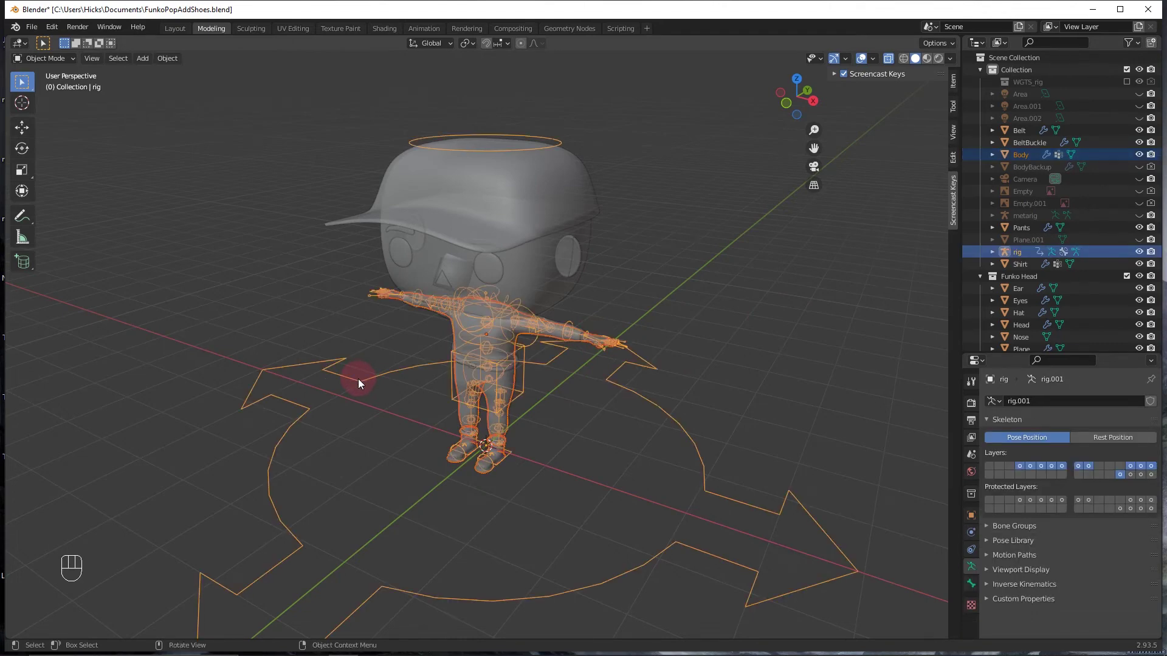
key(ctrl+p)
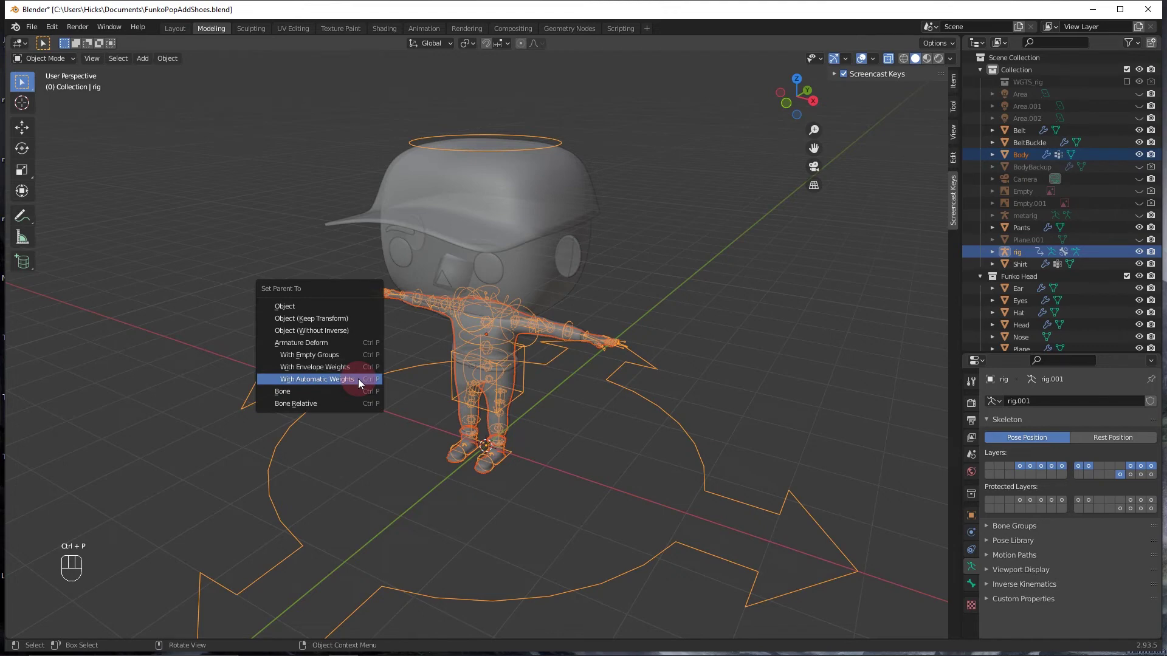
click(358, 381)
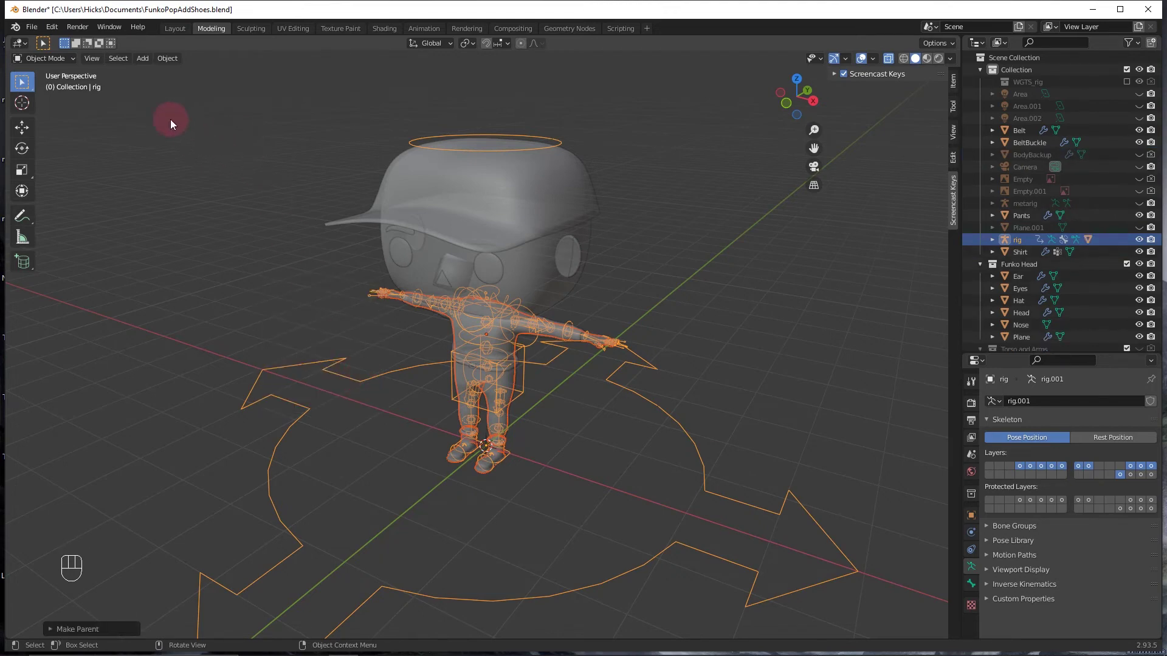
click(62, 59)
click(70, 99)
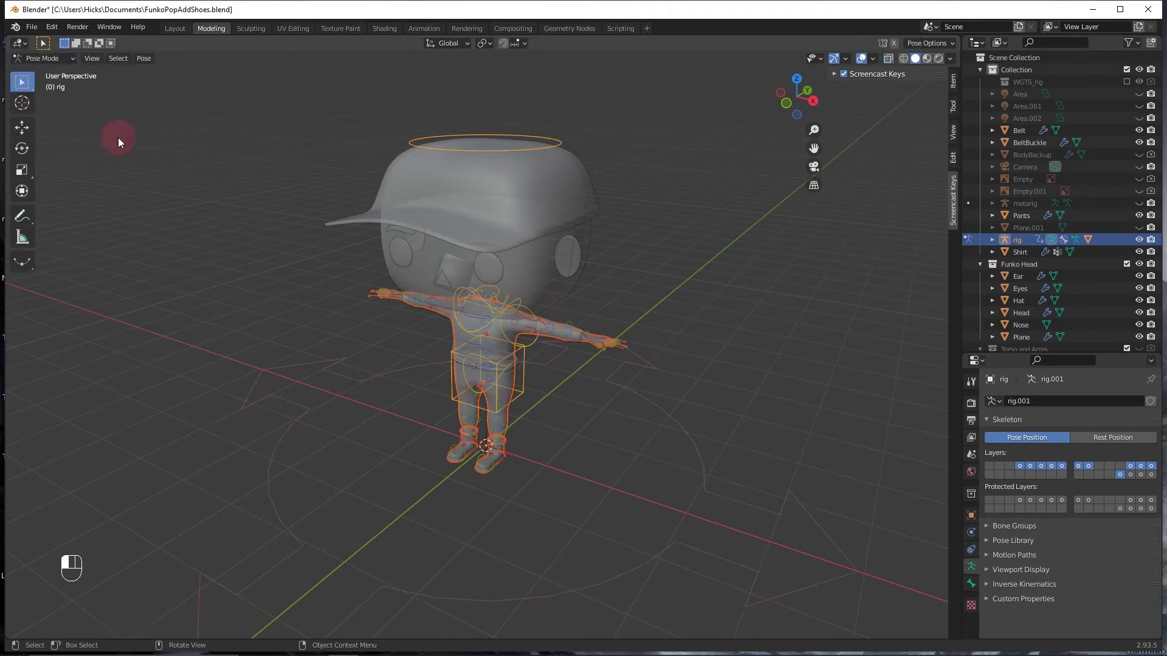
Test the left arm's deformation by selecting the hand_ik.L control and moving it inward and down toward the body
scroll(583, 365, up, 5)
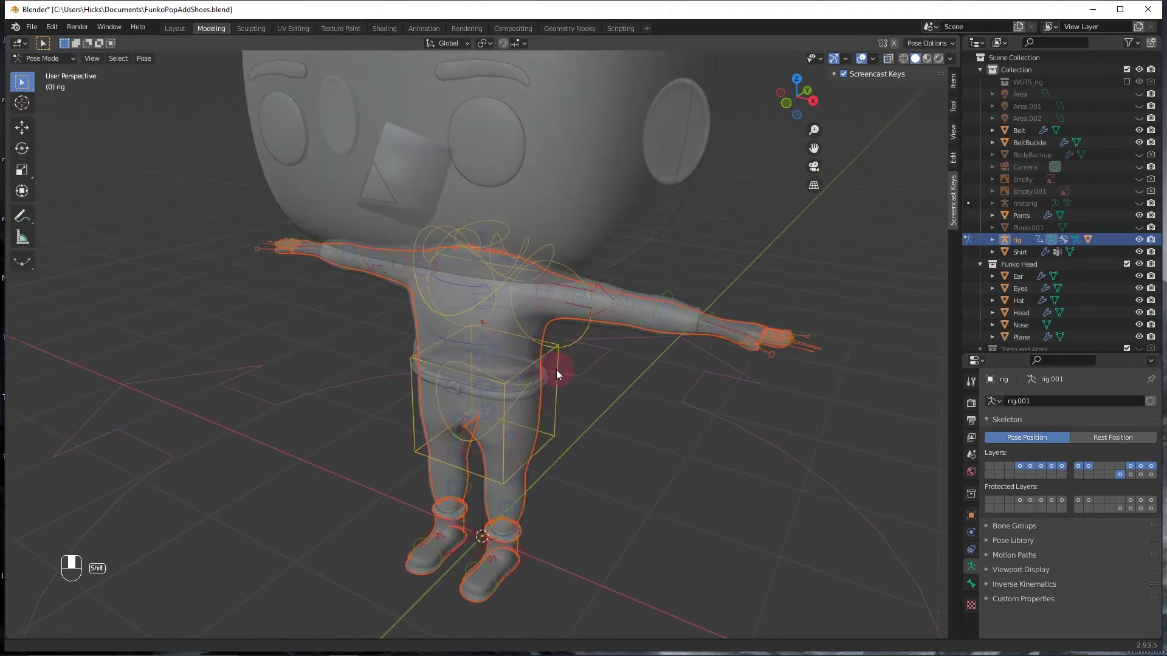
shift+middle_drag(575, 371, 264, 352)
scroll(304, 343, up, 3)
click(249, 288)
middle_drag(249, 287, 250, 322)
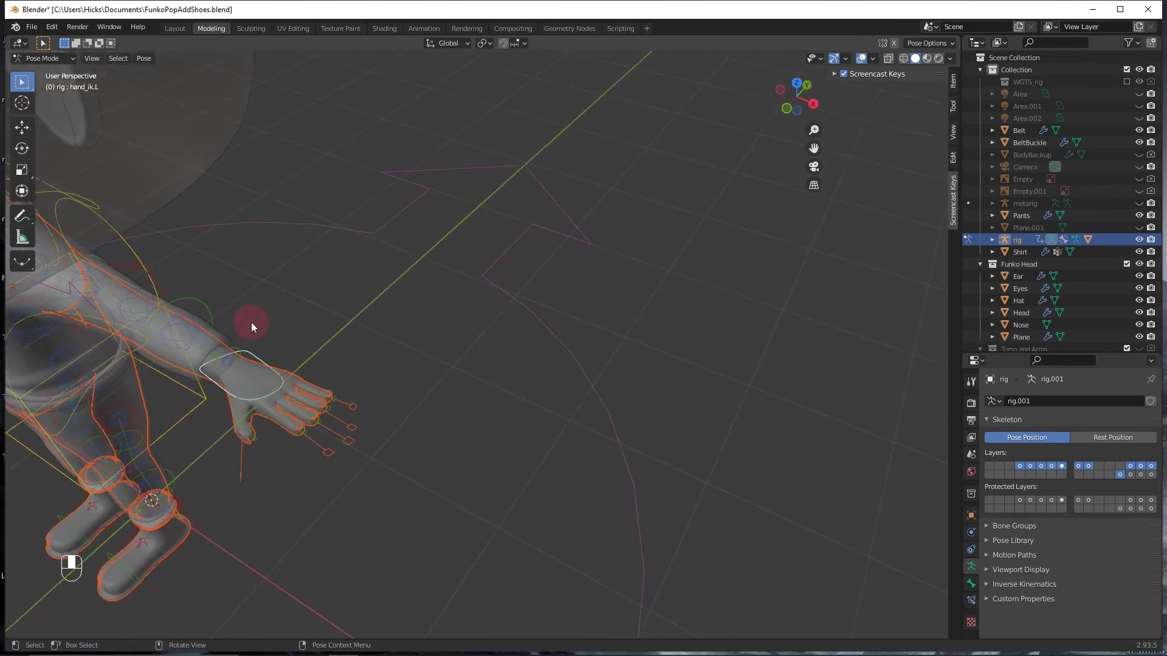
key(g)
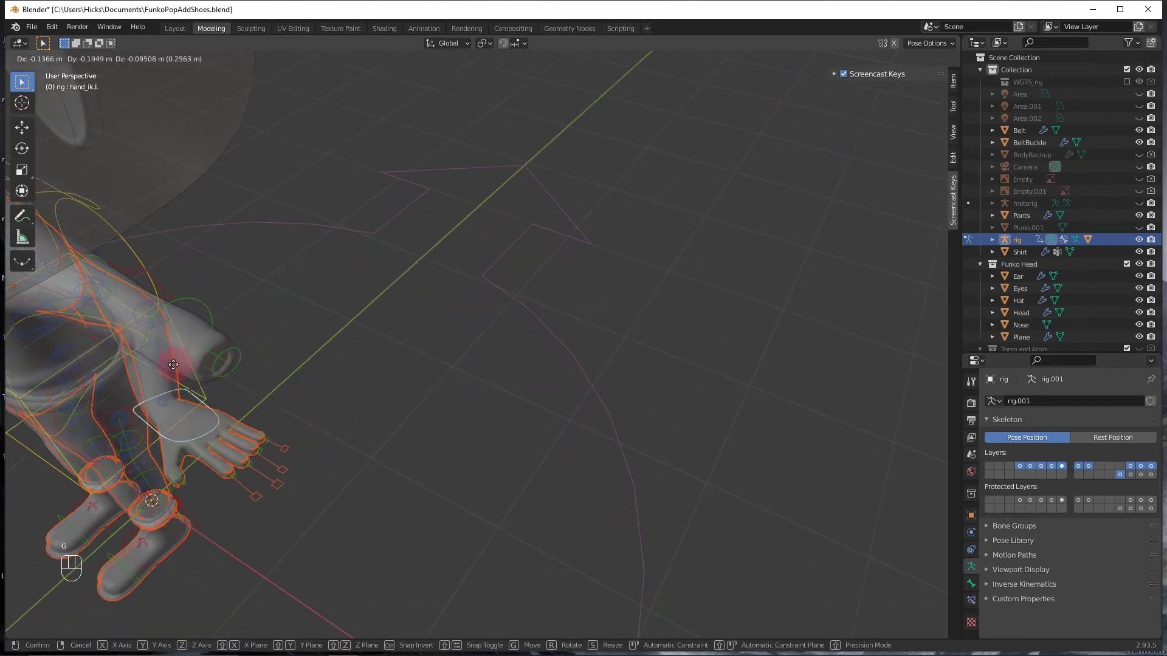
click(157, 377)
shift+middle_drag(156, 378, 487, 287)
key(g)
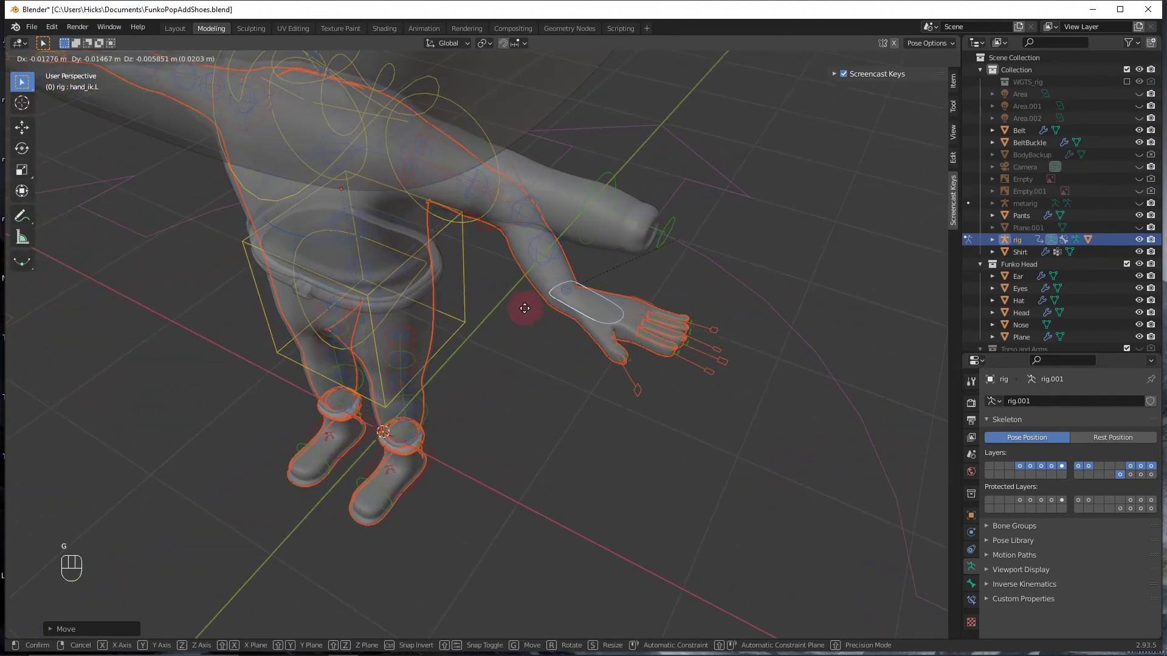
click(461, 300)
mouse_move(460, 301)
middle_down()
mouse_move(531, 300)
mouse_move(400, 310)
mouse_move(396, 265)
mouse_move(446, 277)
mouse_move(454, 301)
middle_up()
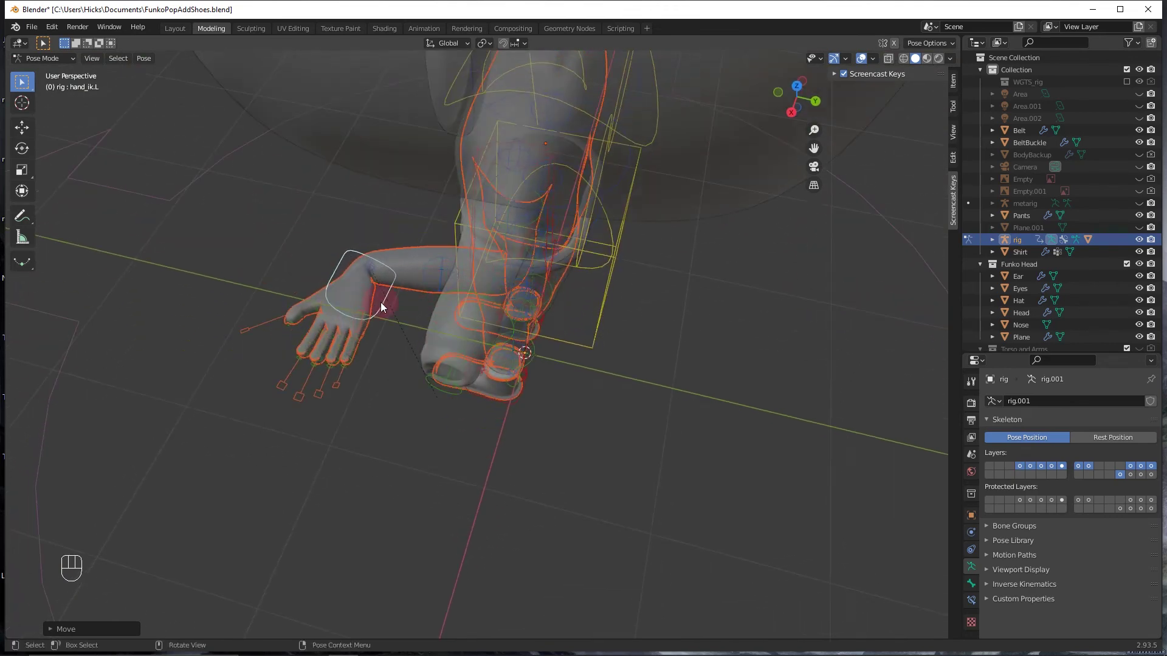
Rotate the hand_ik.L control at the wrist and move it closer to the torso to check the bent-arm pose
key(r)
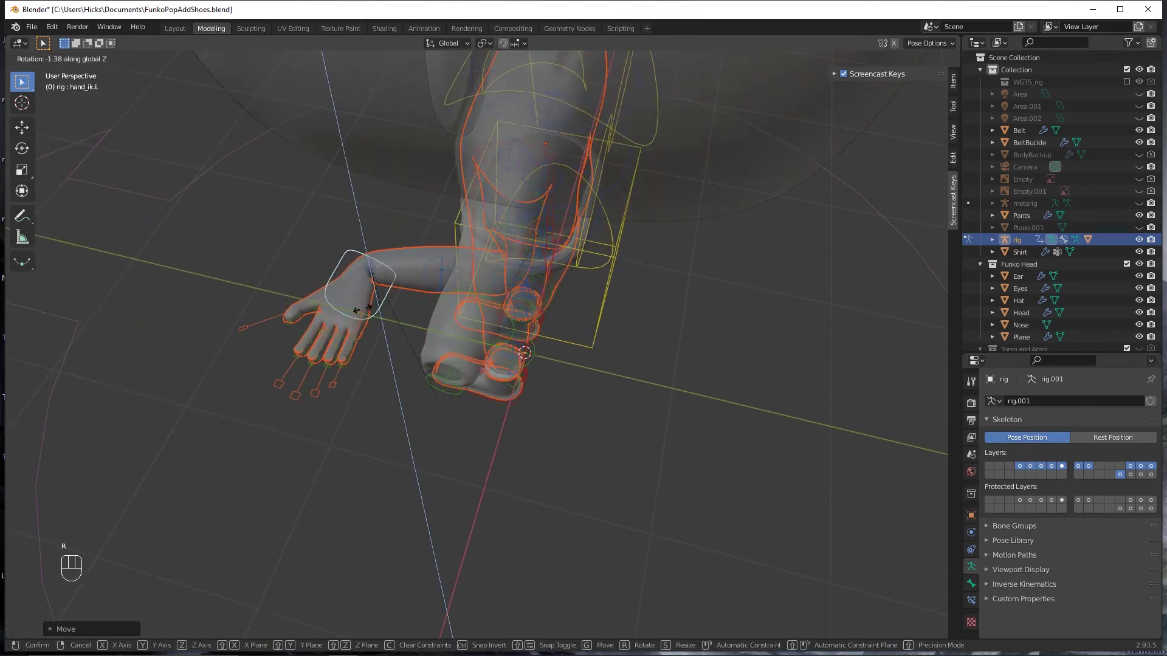
click(359, 303)
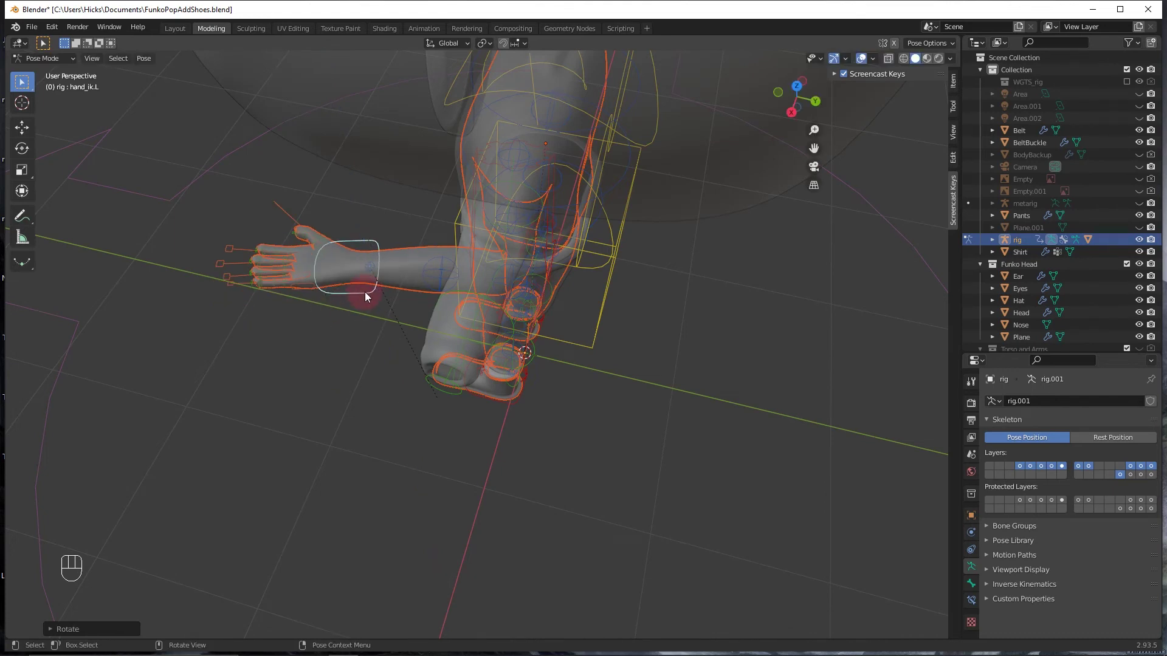
key(g)
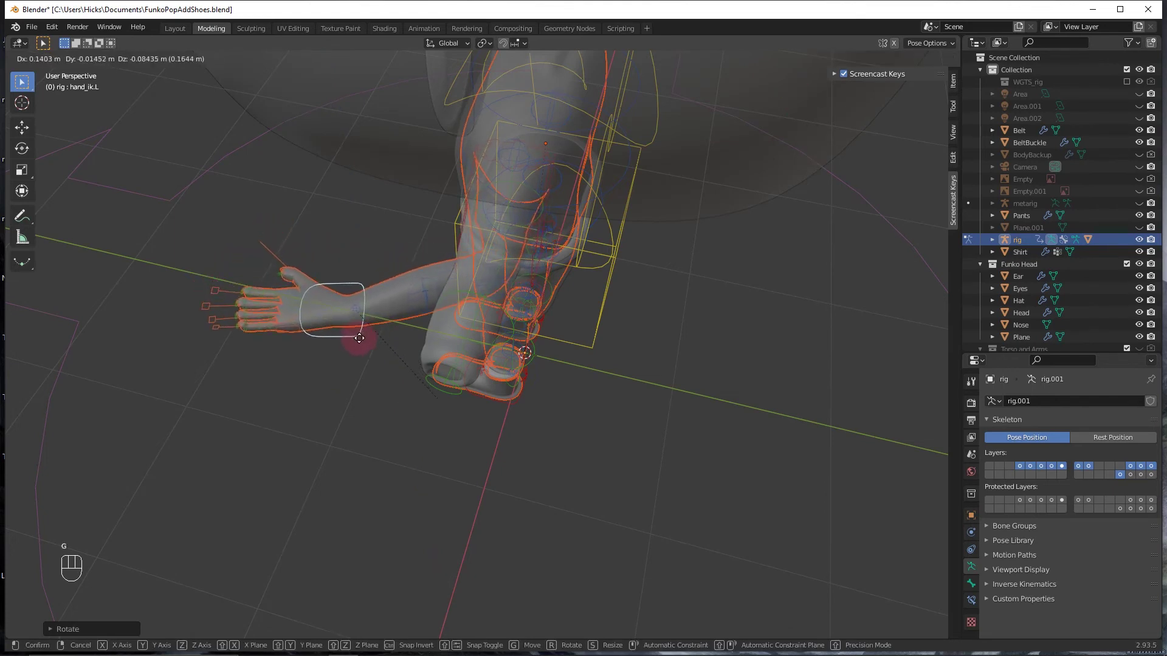
click(373, 329)
middle_drag(571, 310, 724, 270)
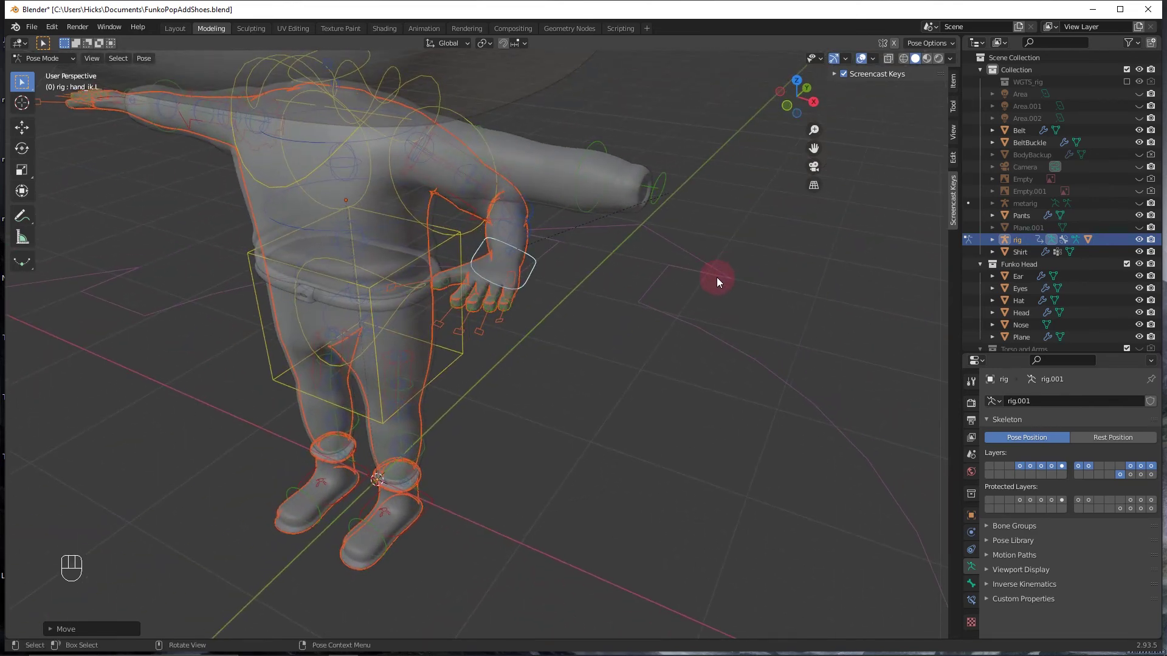
scroll(716, 277, down, 5)
middle_drag(574, 286, 605, 286)
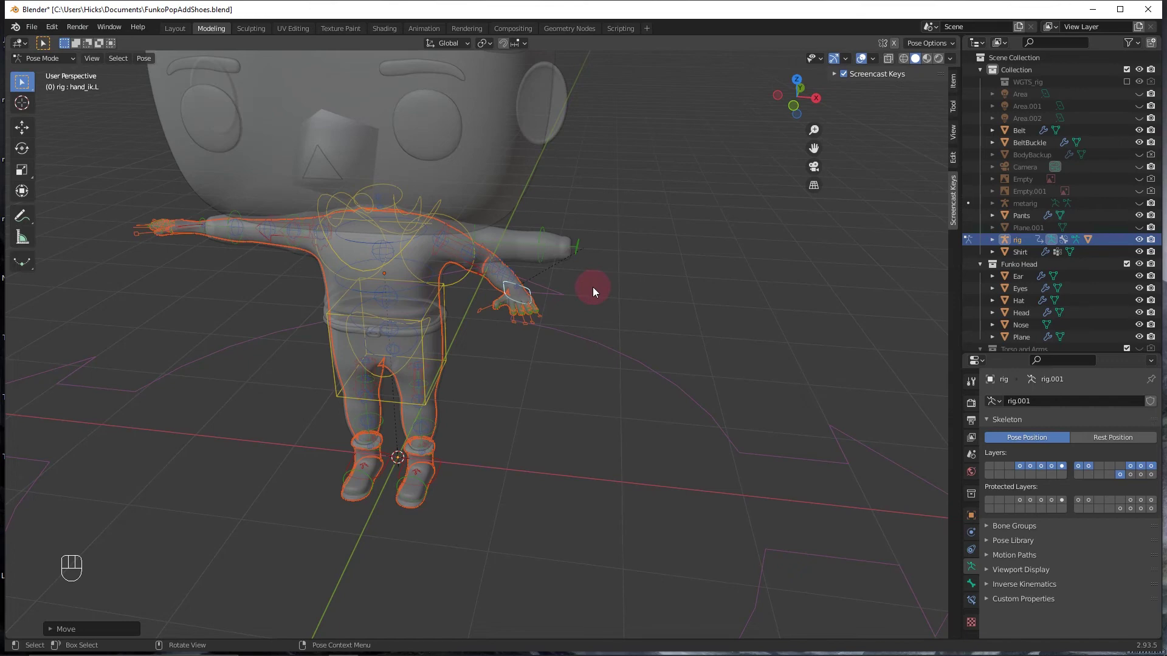
Undo the test moves and rotation of the hand_ik.L control
key(ctrl+z)
key(ctrl+z)
key(ctrl+z)
key(ctrl+z)
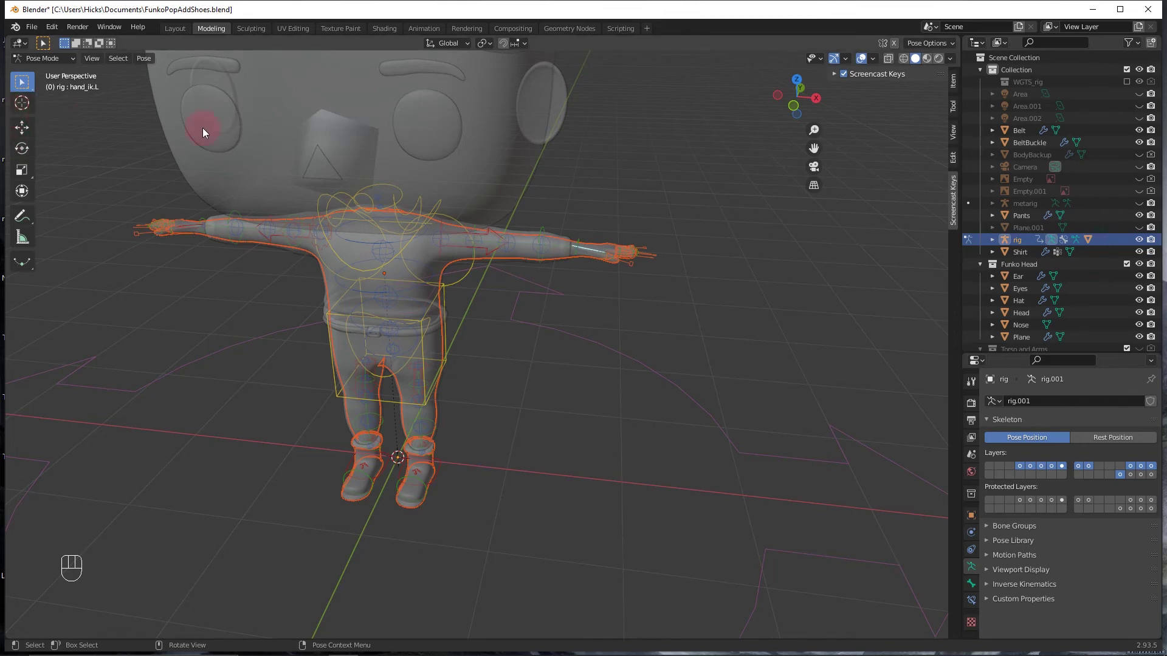
Take the rig out of Pose Mode and return it to Object Mode
click(1088, 276)
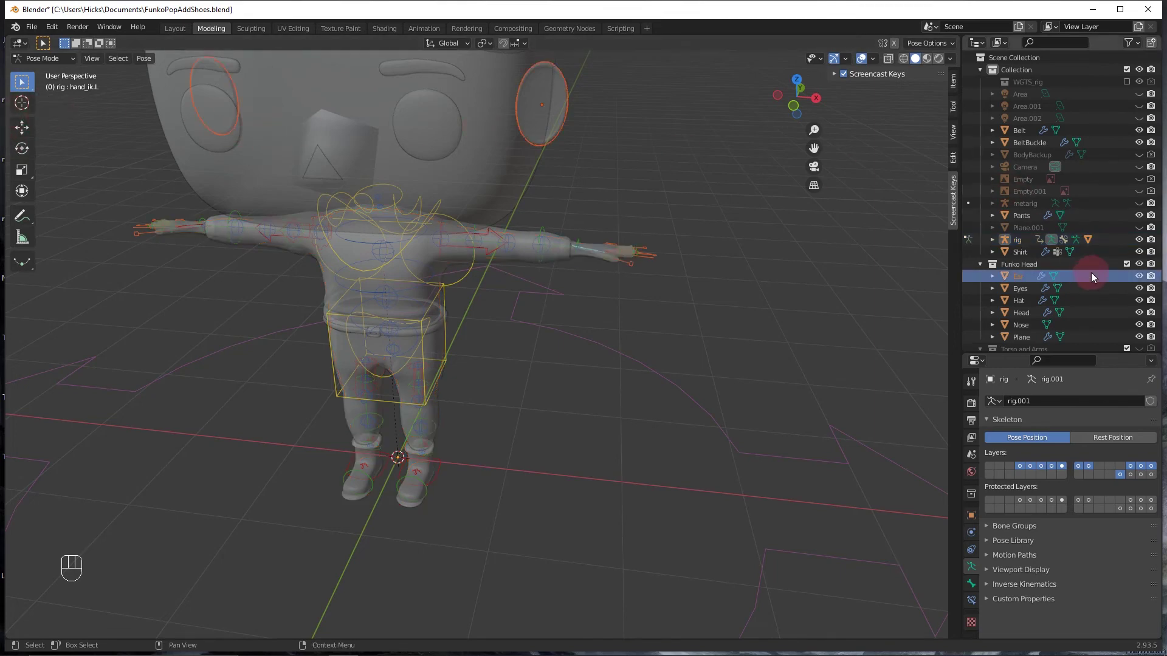
key(Tab)
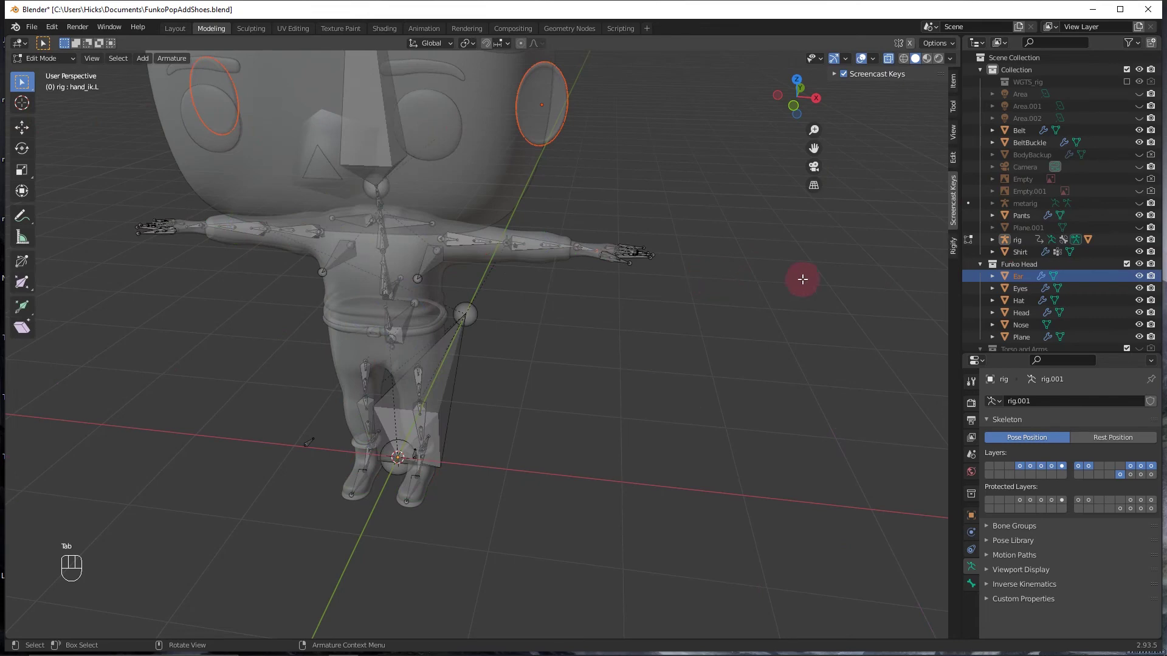
click(60, 59)
click(65, 76)
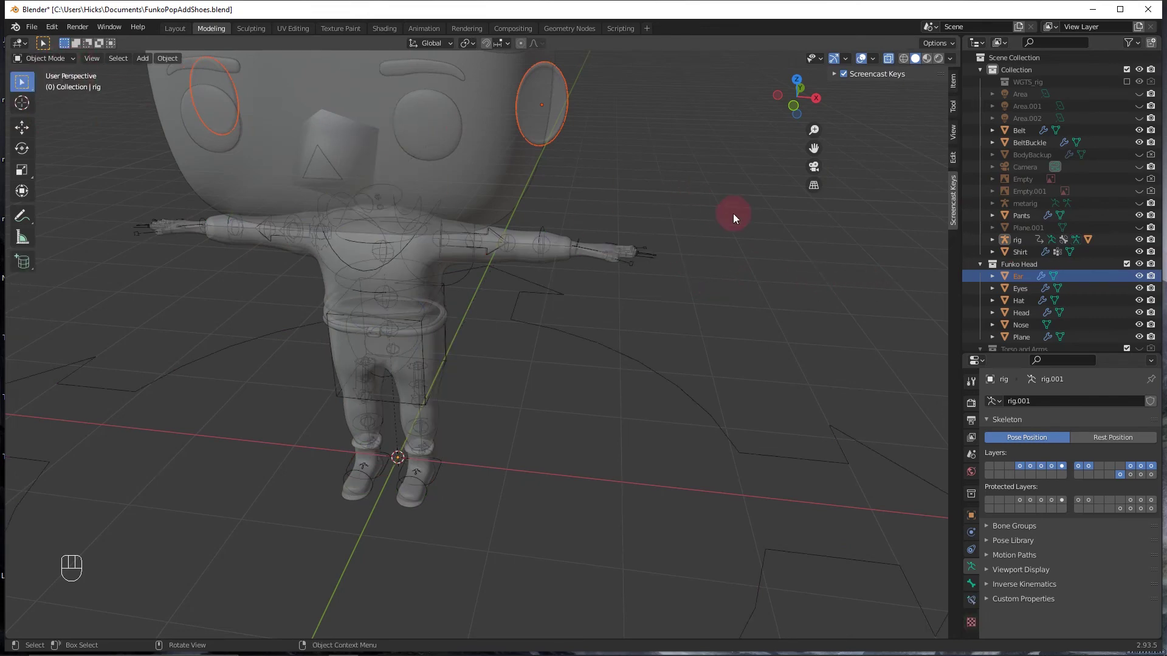
Try to join the Eyes object into the Ear object
click(1084, 276)
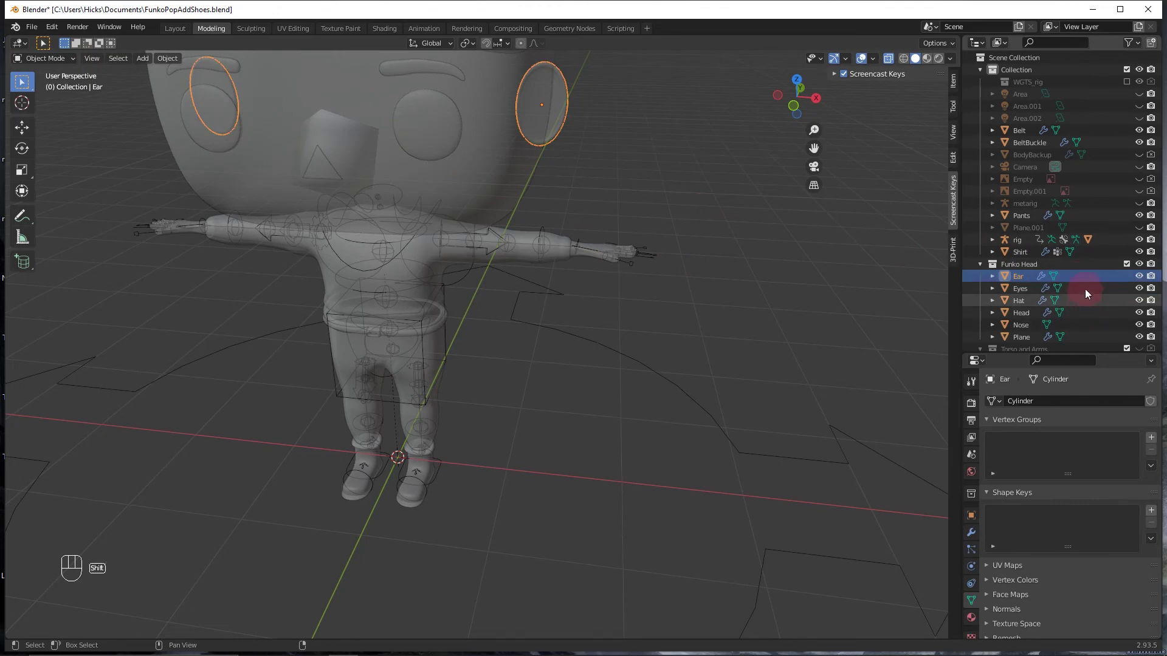
shift+click(1086, 288)
key(ctrl+j)
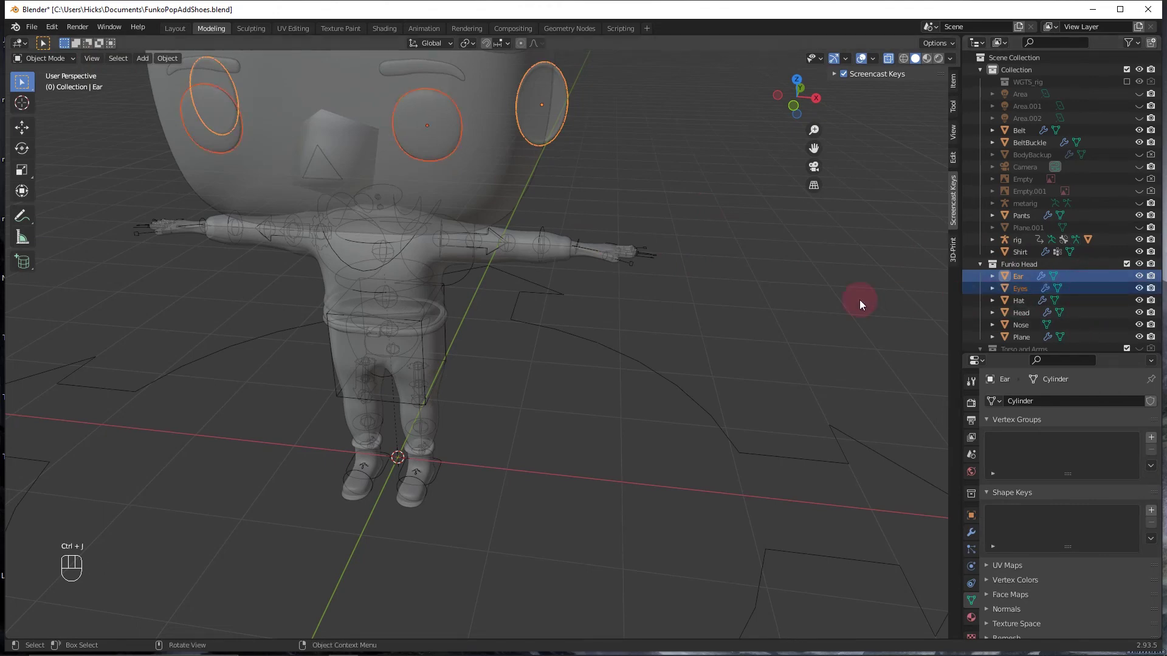
Try to join the Head into the Eyes object and undo the join
click(449, 144)
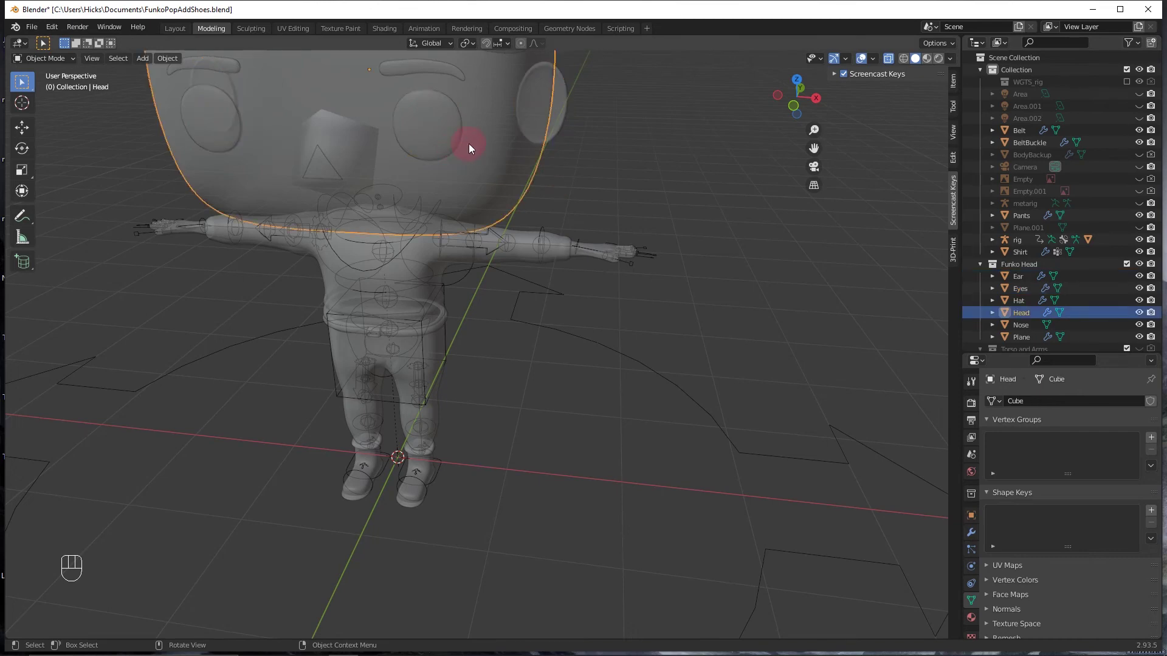
shift+click(440, 122)
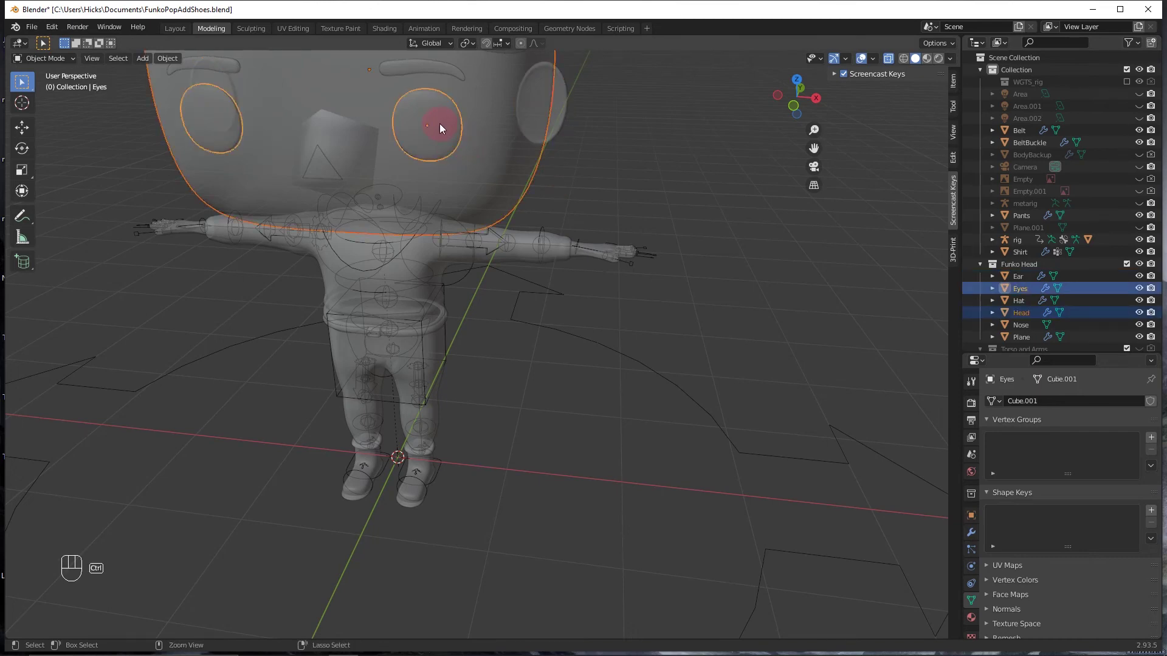
key(ctrl+j)
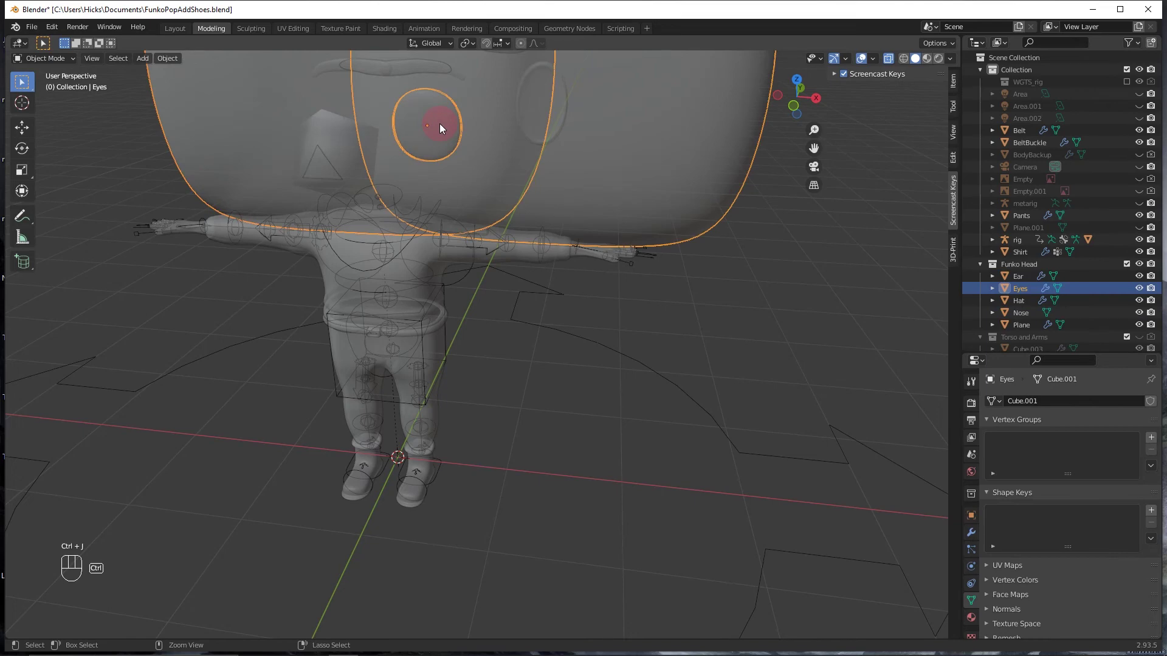
key(ctrl+z)
Apply the Mirror modifier on the Eyes object
click(445, 132)
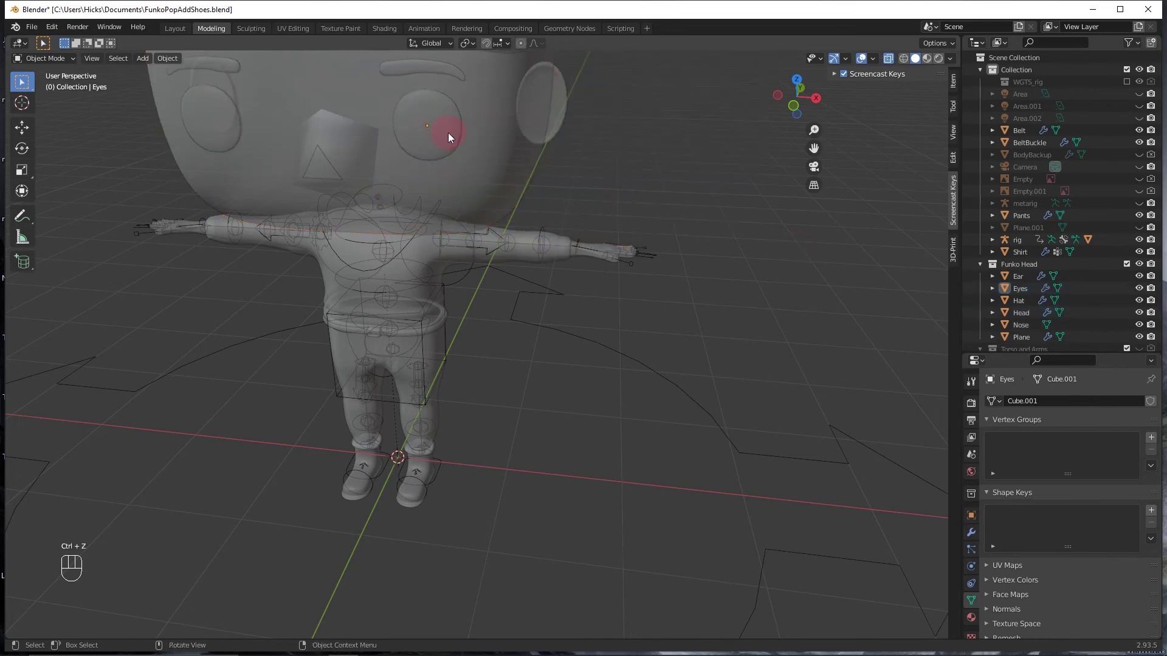
click(971, 532)
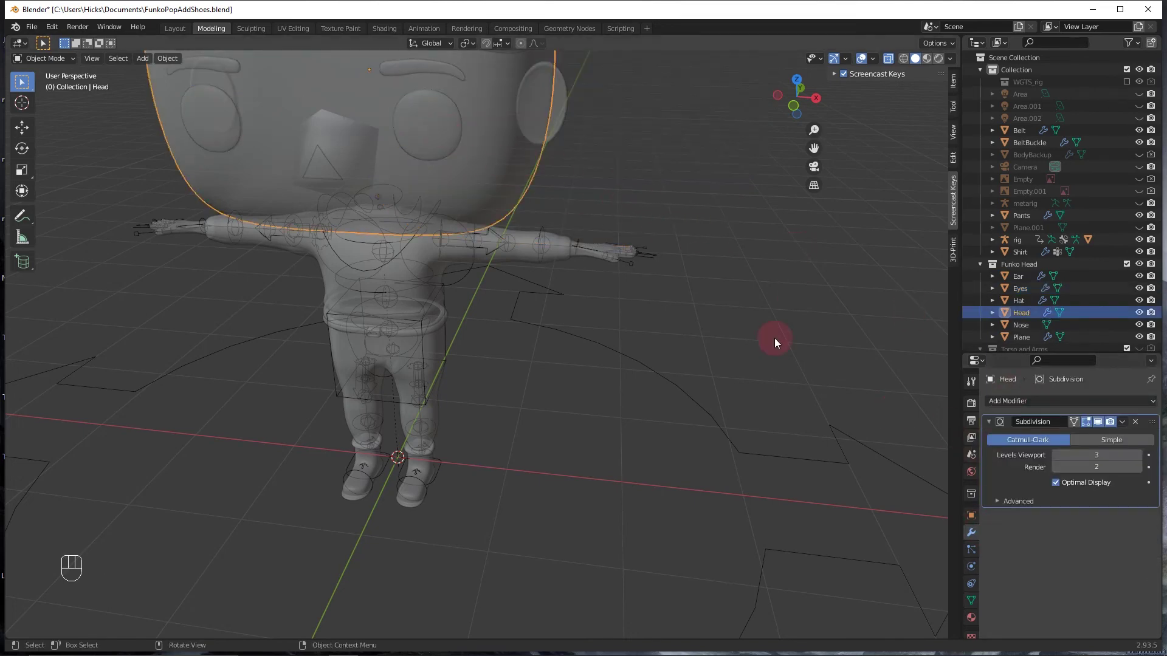
click(420, 128)
scroll(1010, 442, down, 1)
click(1122, 510)
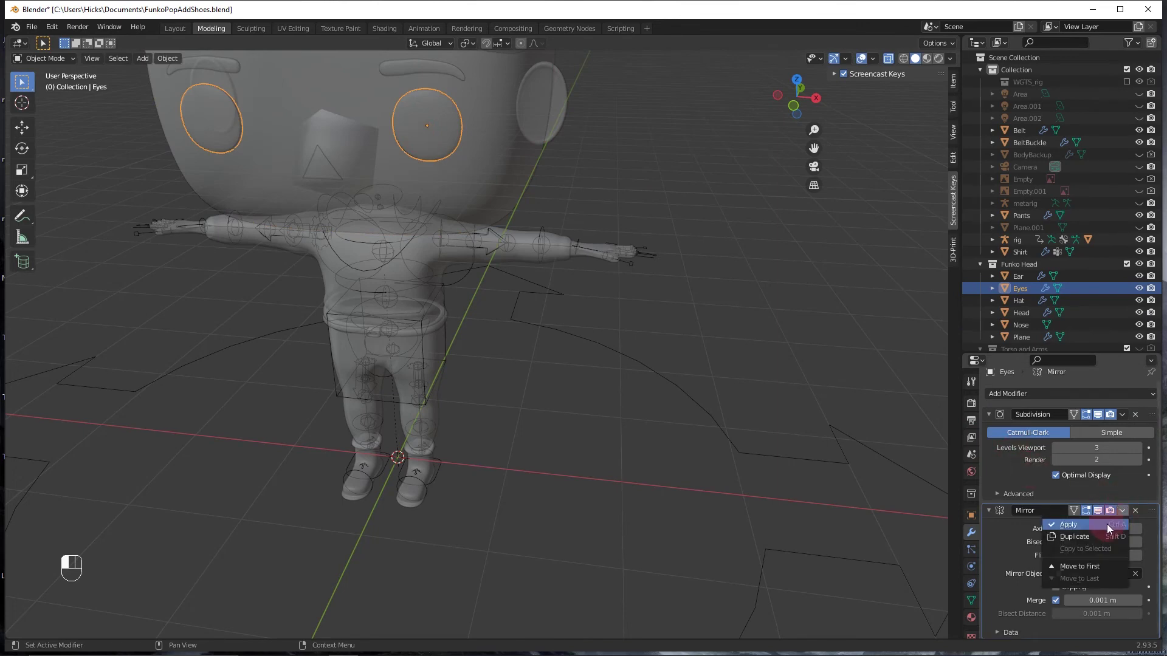
click(1103, 525)
Apply the Mirror modifier on the Ear object
click(556, 115)
click(1122, 422)
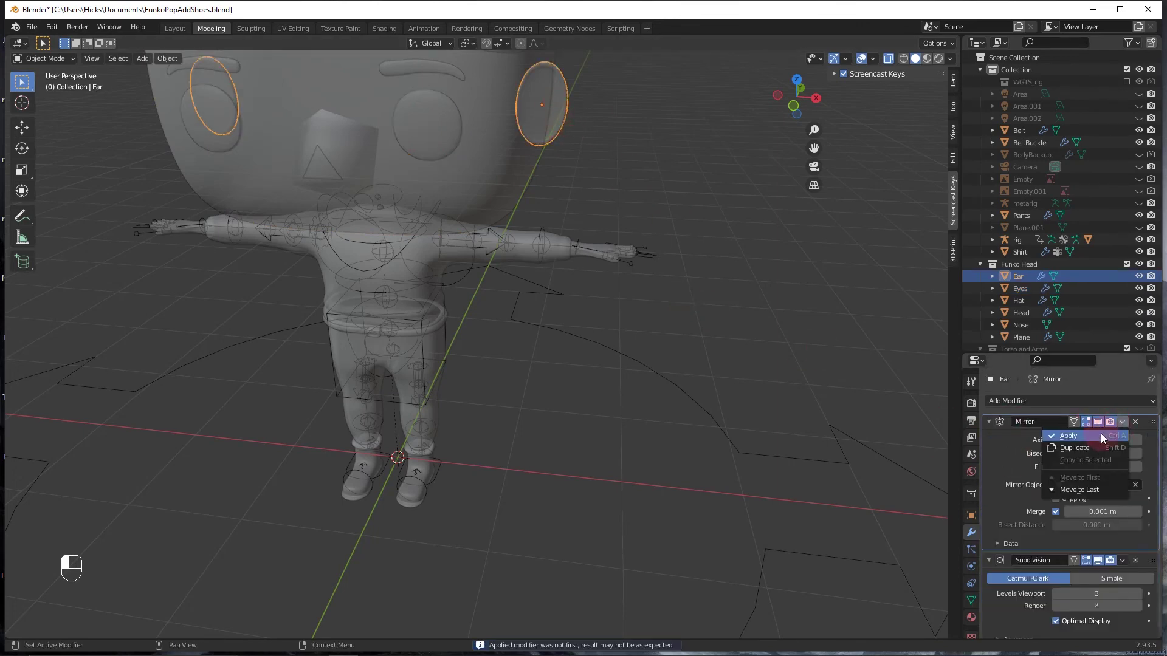
click(1101, 435)
Move the Mirror modifier of the eyebrows (Plane) above the Subdivision modifier and apply it
click(396, 67)
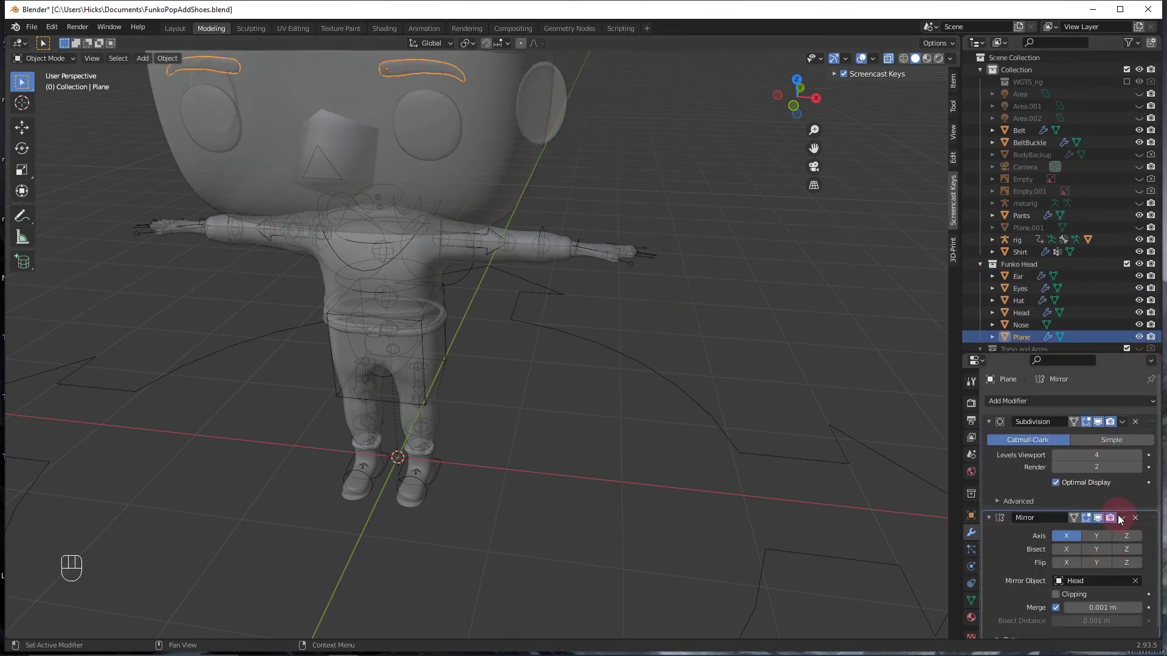
drag(1151, 521, 1151, 424)
click(1122, 421)
click(1088, 435)
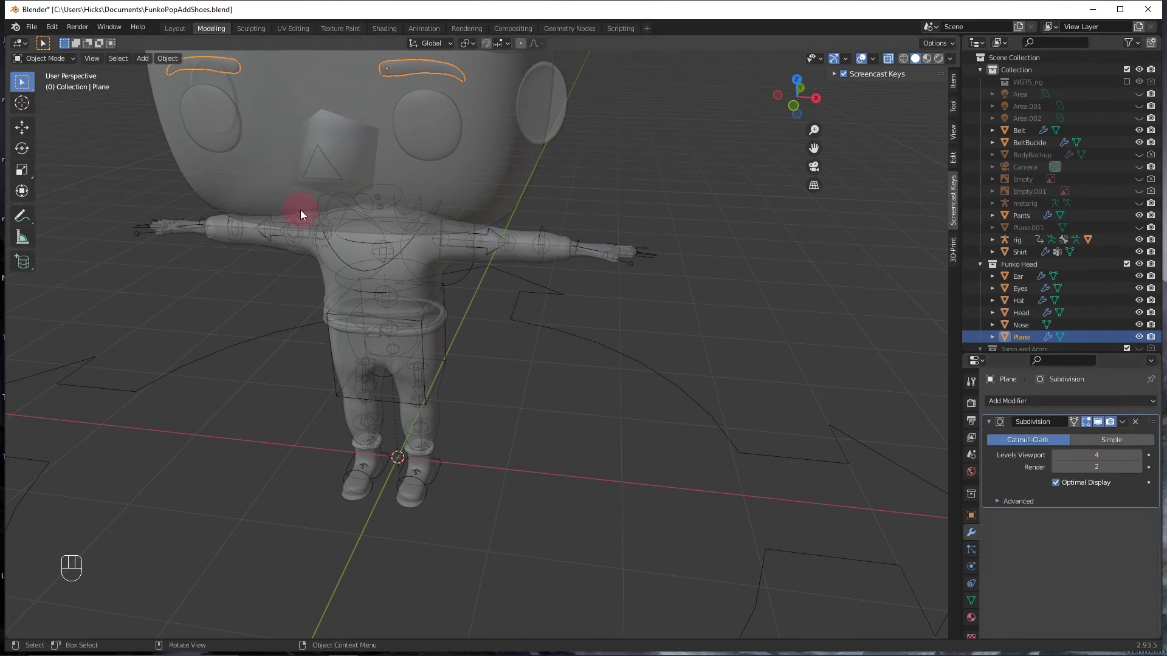
Examine the modifier stacks of the Nose, Head and Hat objects for any remaining Mirror modifiers
click(315, 169)
click(315, 169)
scroll(477, 187, down, 4)
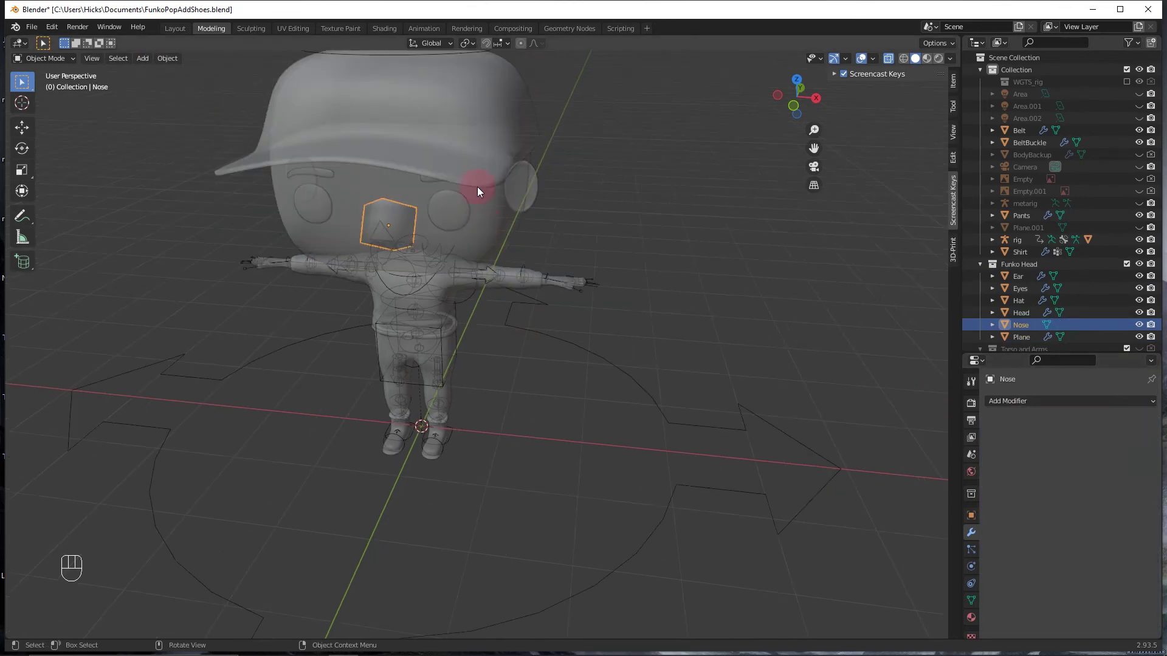
click(482, 180)
shift+click(523, 204)
scroll(566, 229, up, 3)
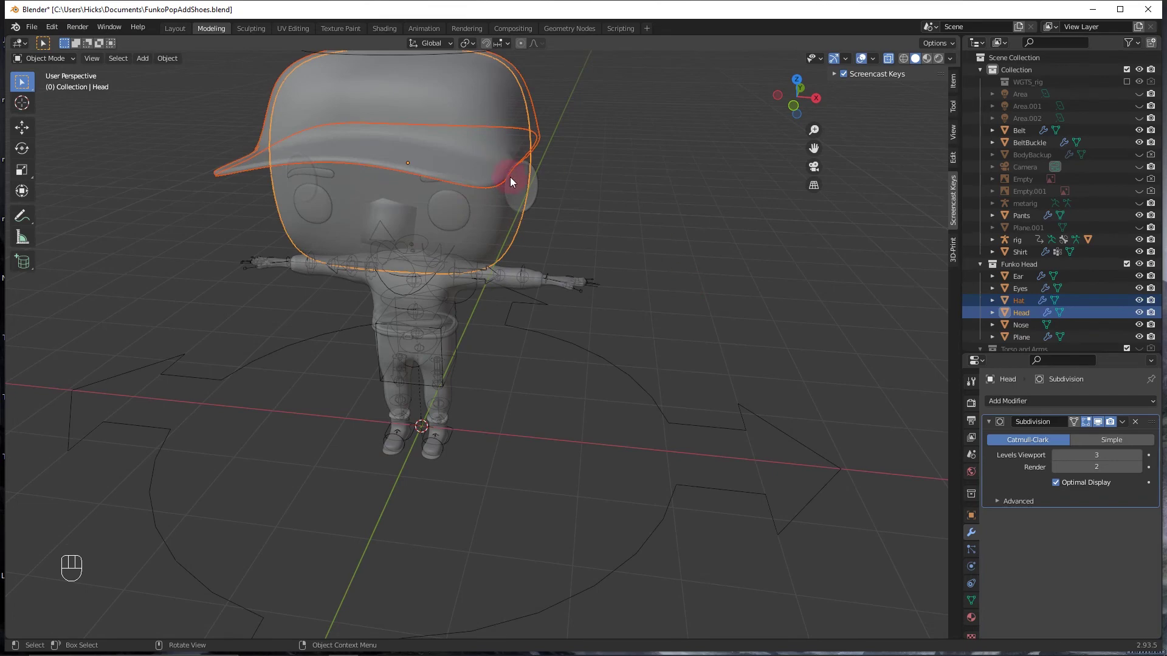
click(477, 118)
scroll(1016, 484, down, 4)
scroll(1013, 480, up, 4)
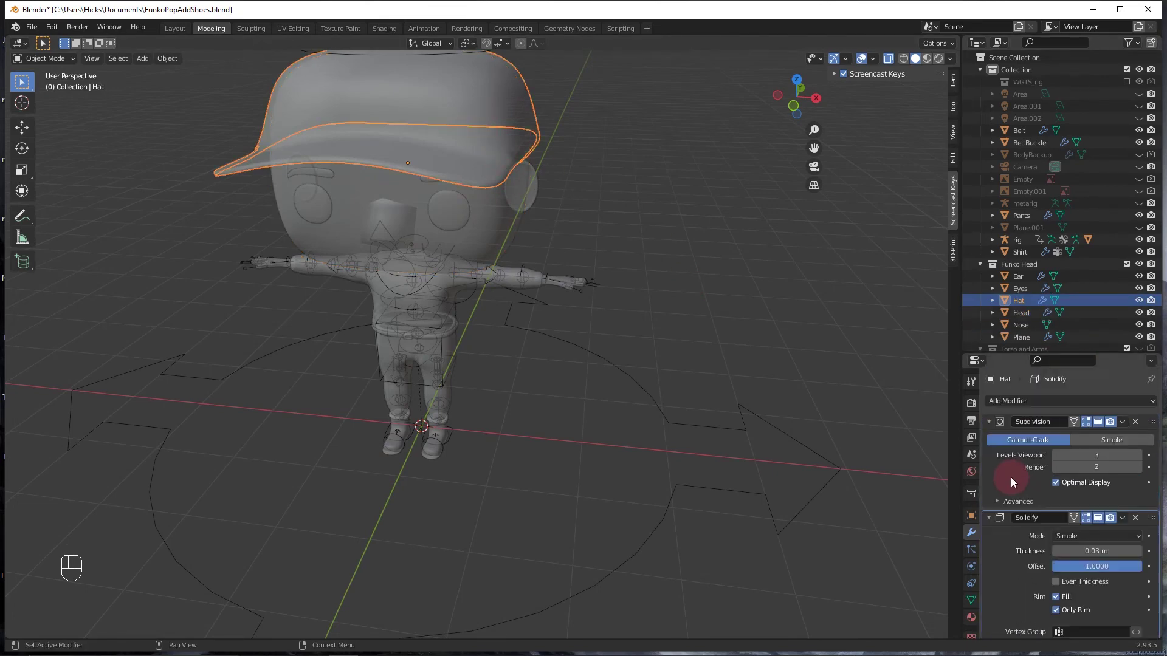
click(392, 205)
click(407, 233)
scroll(404, 231, down, 5)
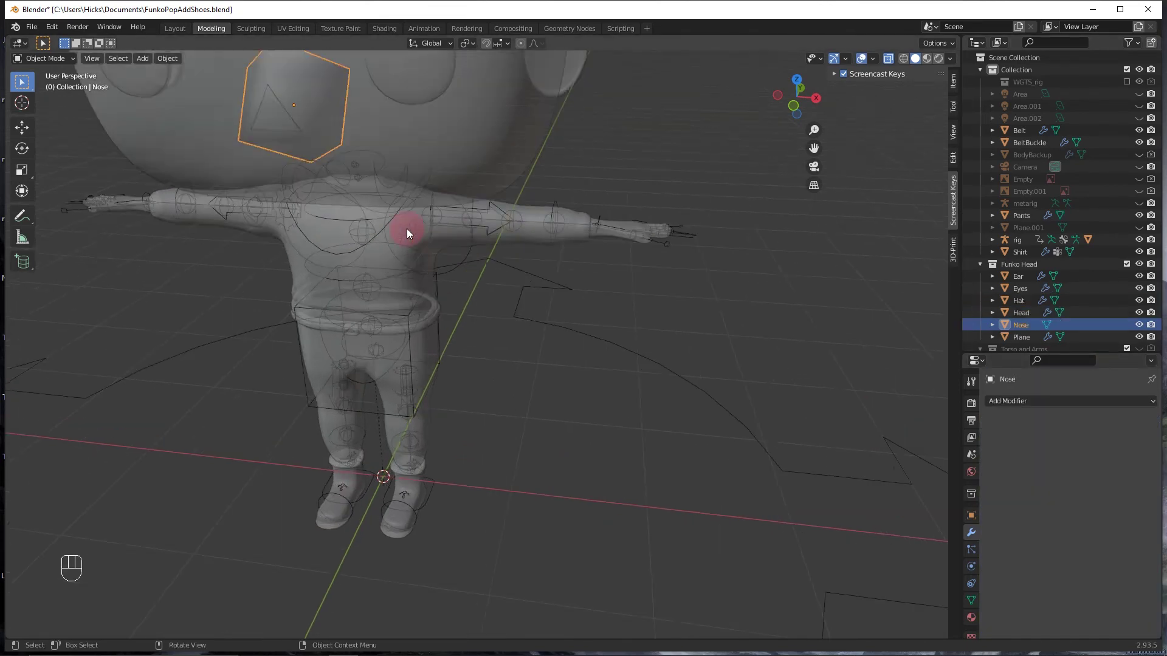
scroll(461, 231, up, 3)
Join the Head and Eyes meshes, and join the combined mesh into the Ear object
click(485, 242)
shift+click(460, 241)
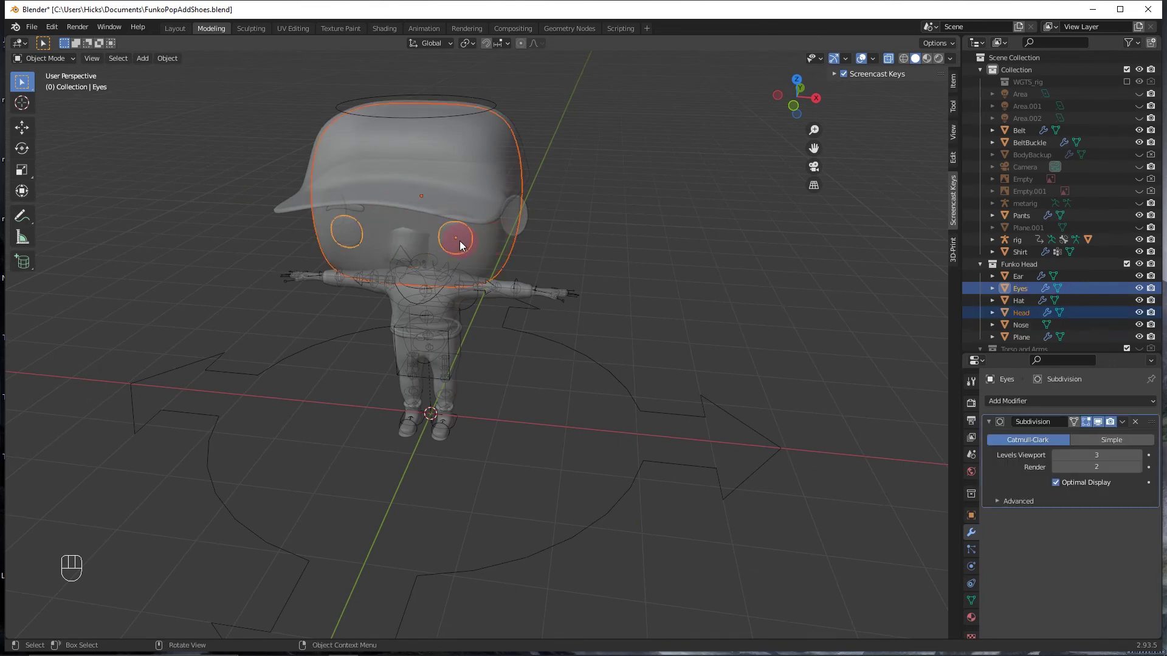
key(ctrl+j)
shift+click(510, 225)
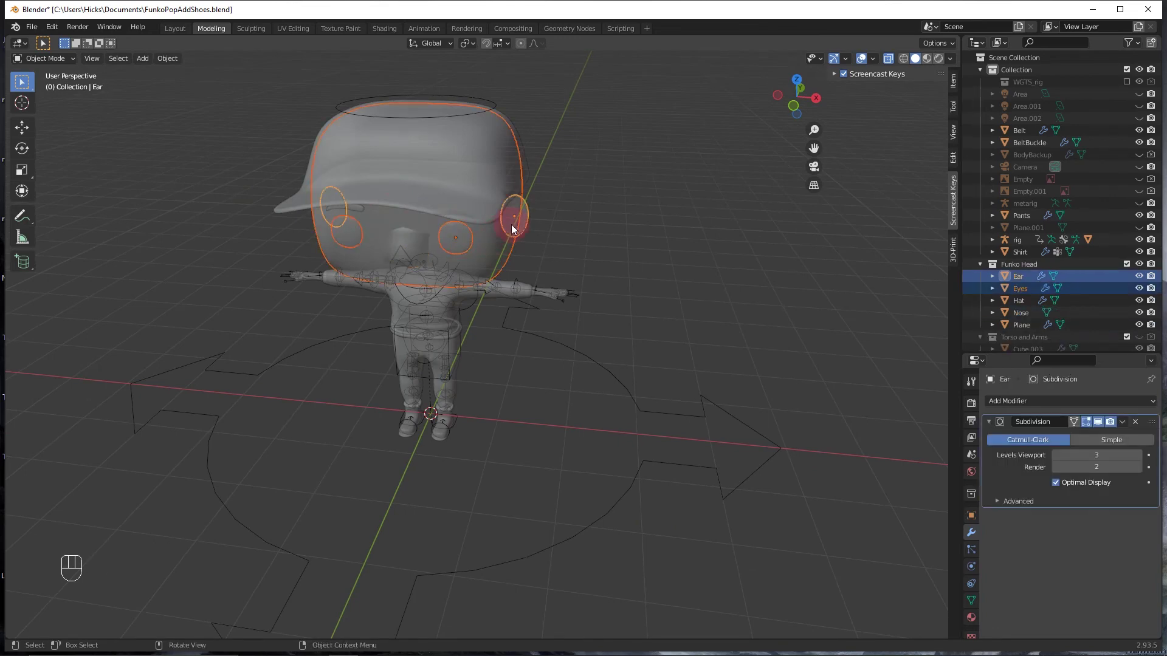
key(ctrl+j)
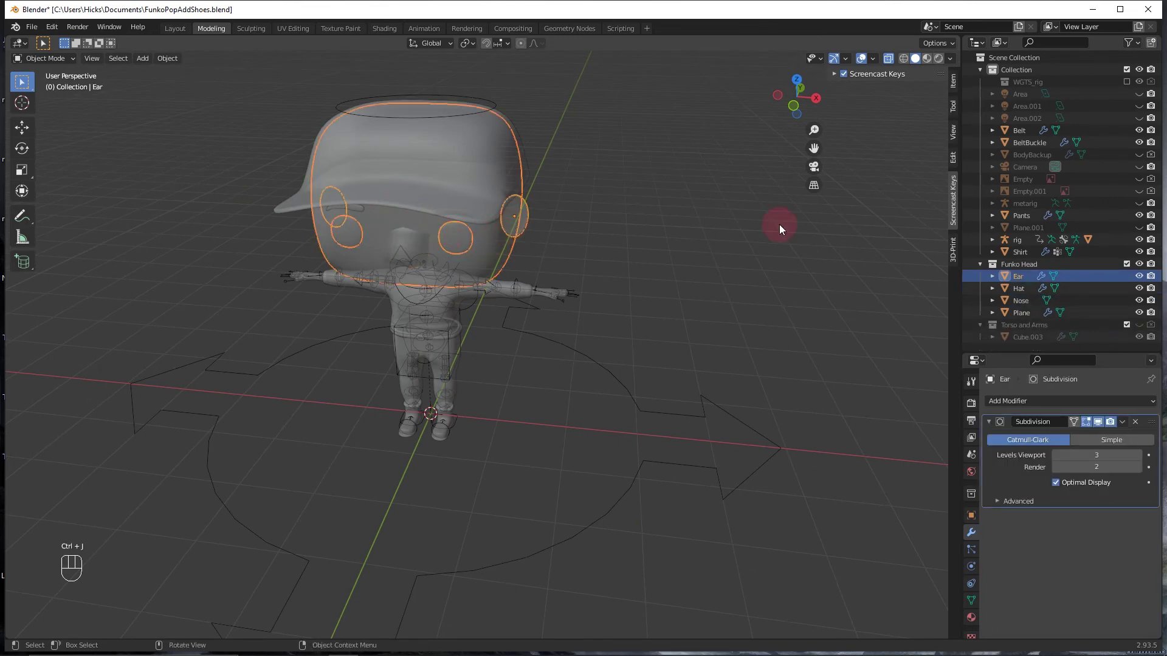
Hide the Hat and join the eyebrows (Plane) into the combined head mesh named Ear
click(1137, 288)
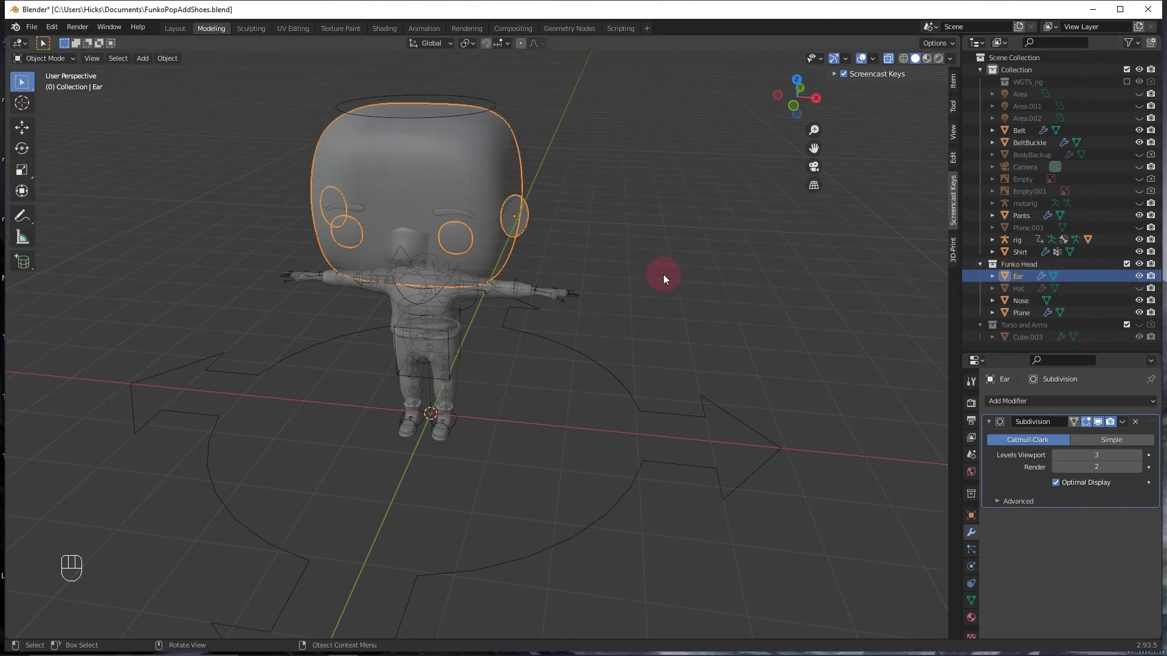
click(445, 213)
shift+click(487, 230)
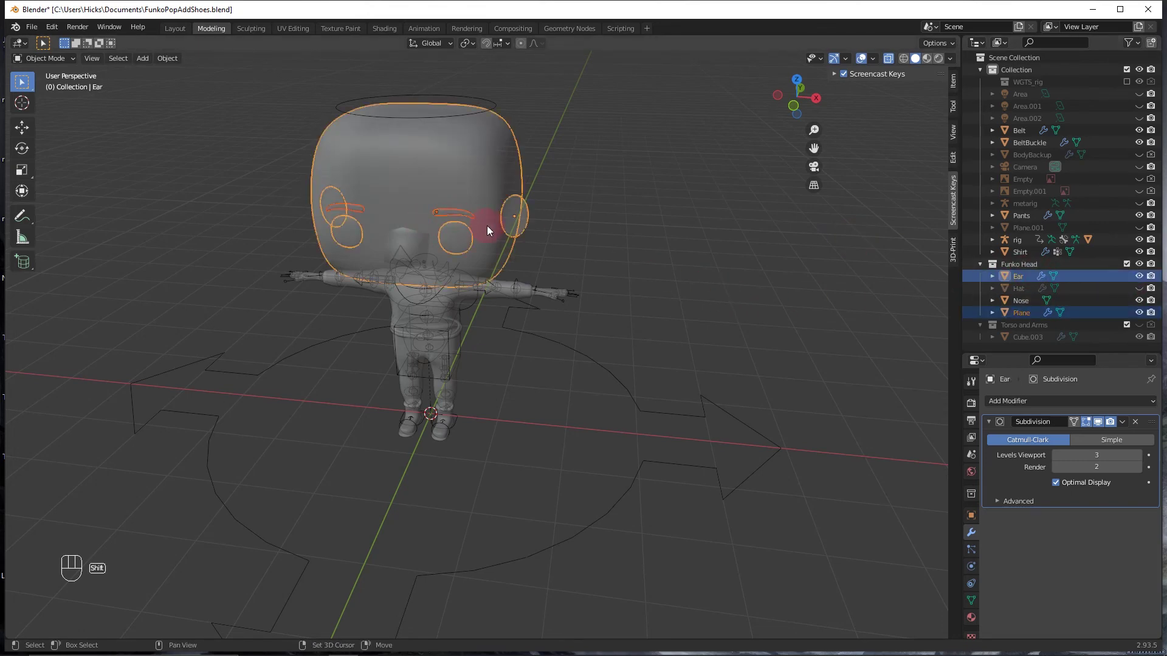
key(ctrl+j)
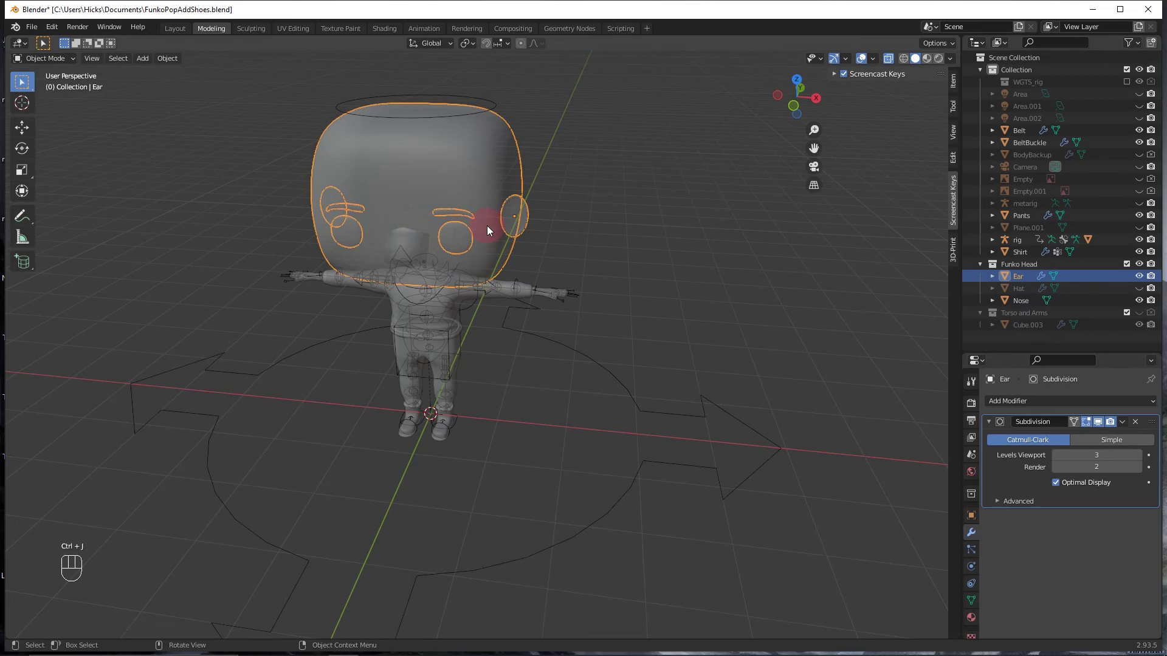
Try to join the combined head mesh (Ear) into the Nose object, and undo the join
click(400, 255)
click(400, 251)
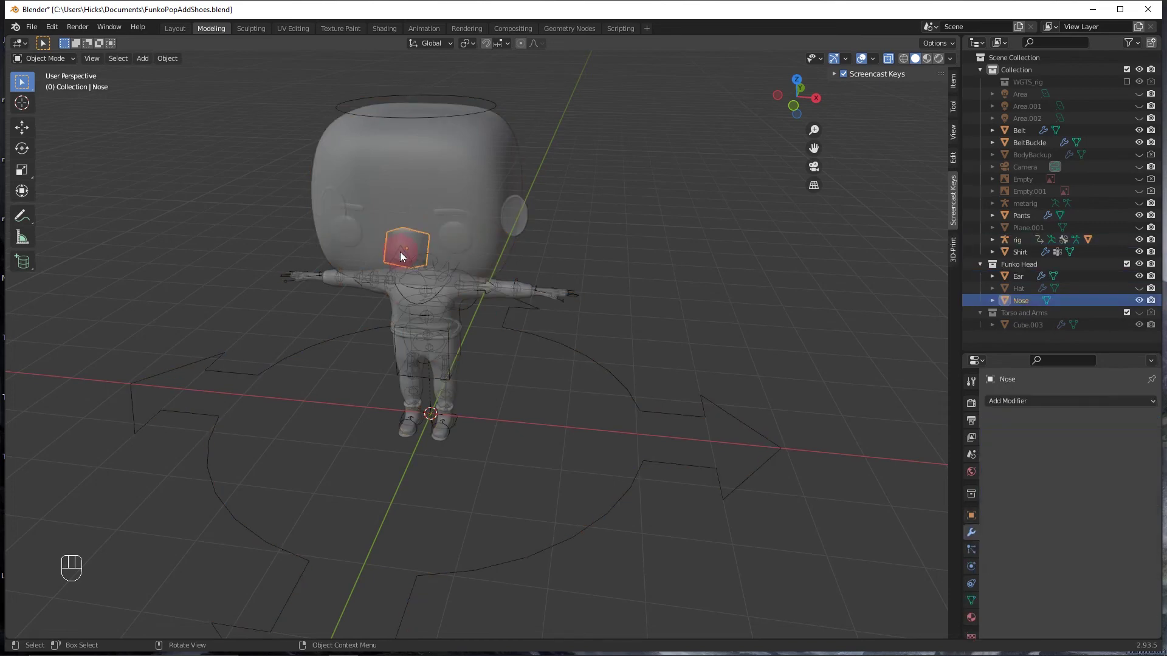
scroll(419, 250, up, 2)
middle_drag(420, 250, 443, 224)
scroll(448, 103, up, 2)
click(448, 124)
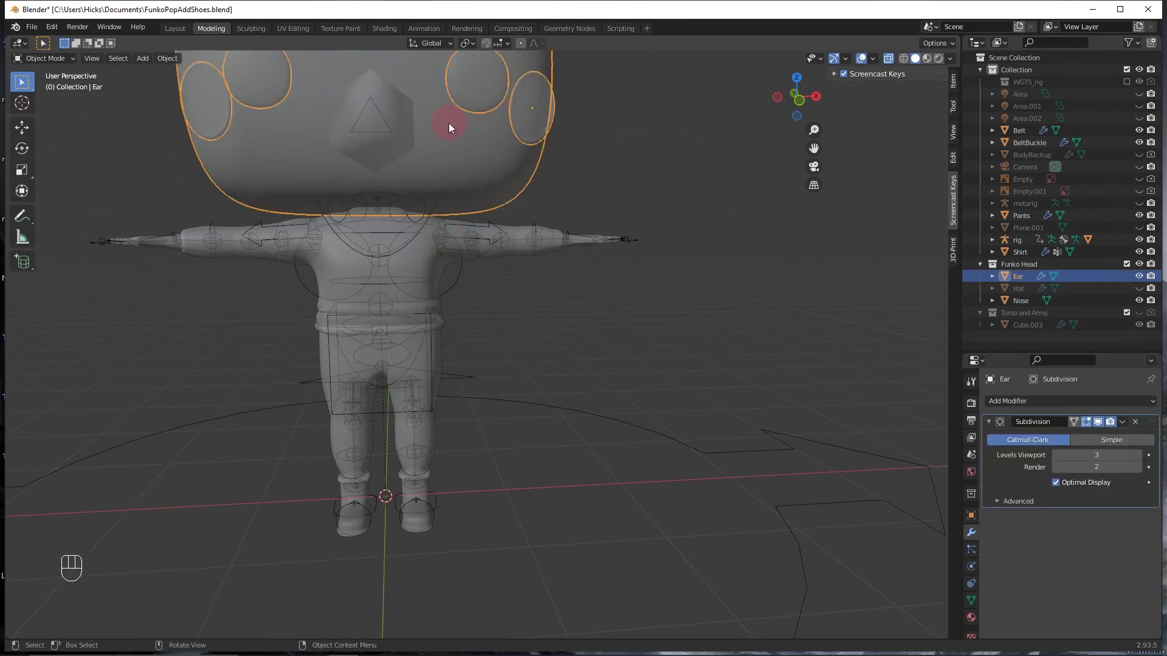
shift+click(374, 122)
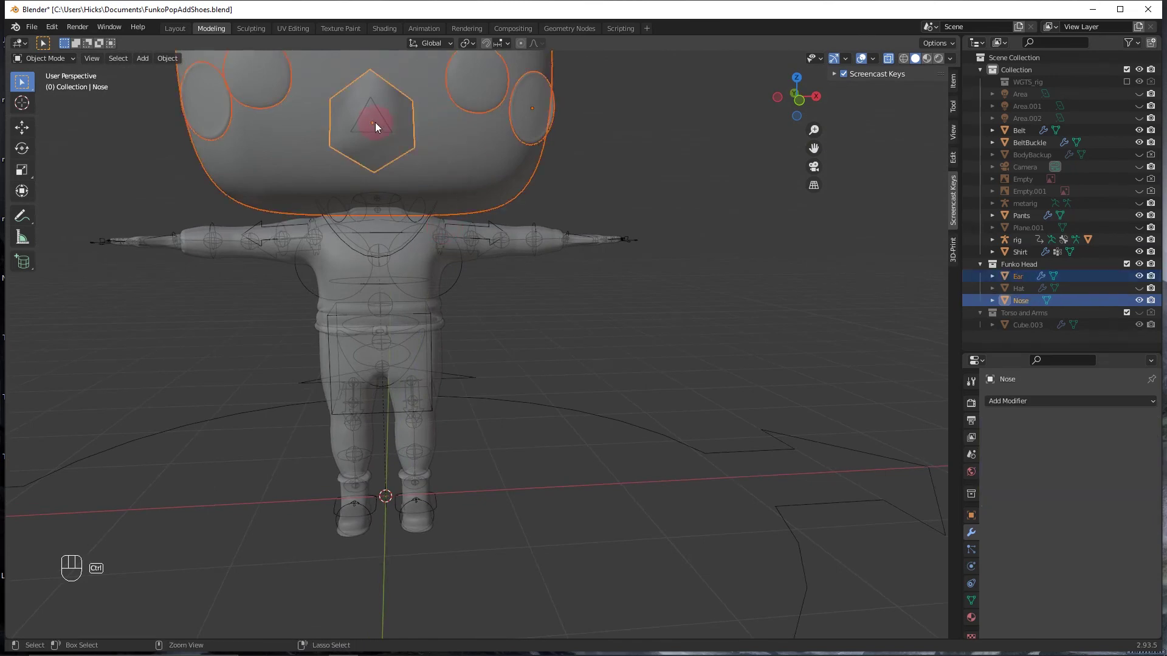
key(ctrl+j)
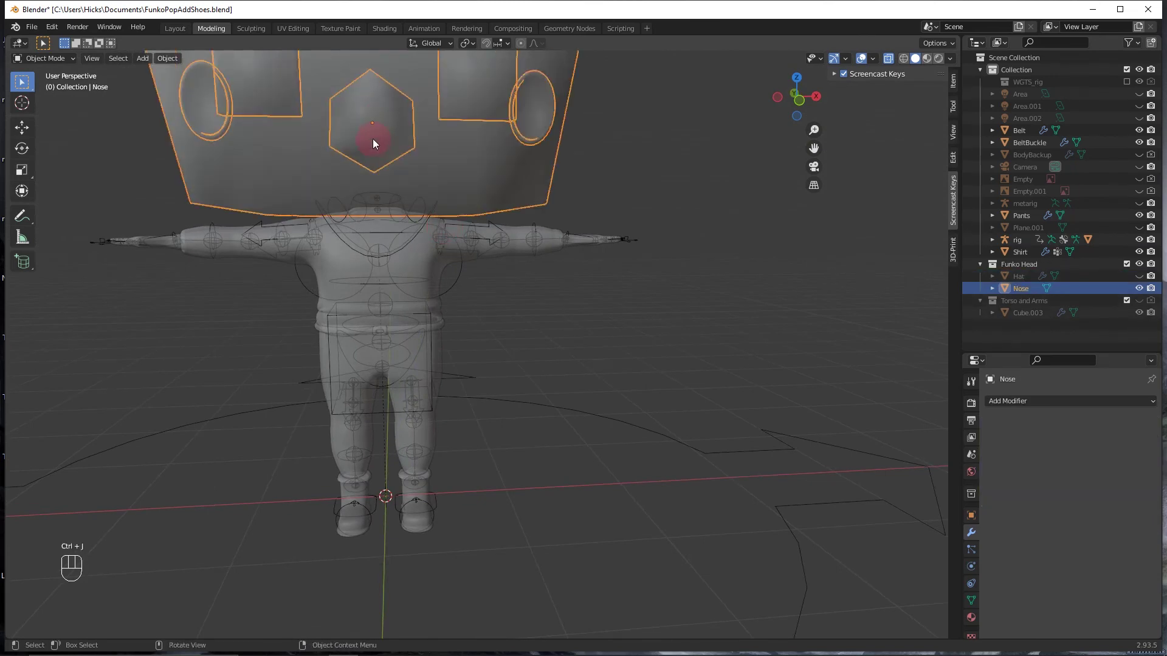
scroll(373, 138, down, 3)
middle_drag(355, 128, 428, 162)
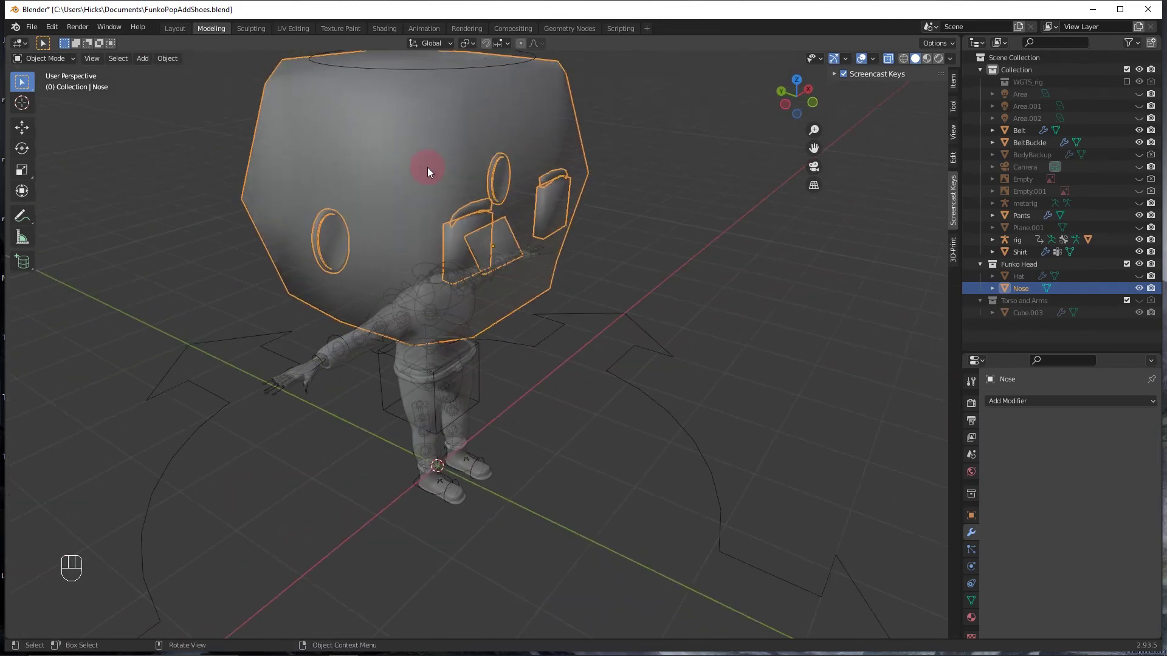
key(ctrl+z)
Apply the Subdivision modifier on the combined head mesh (Ear)
click(460, 180)
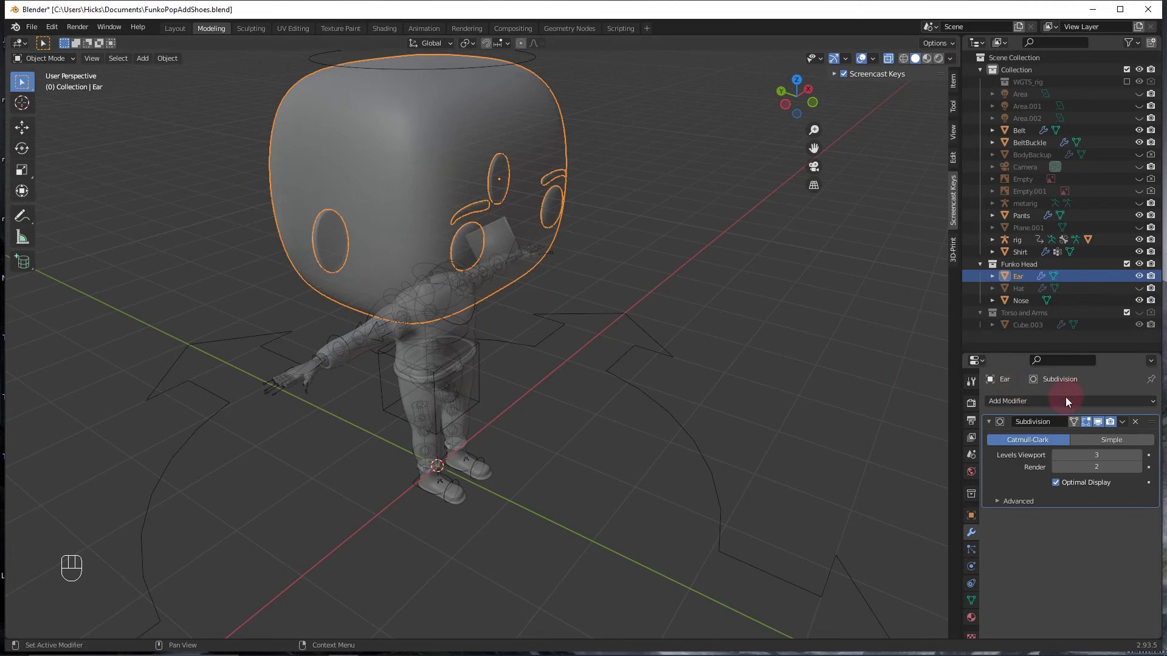
click(1121, 422)
click(1112, 435)
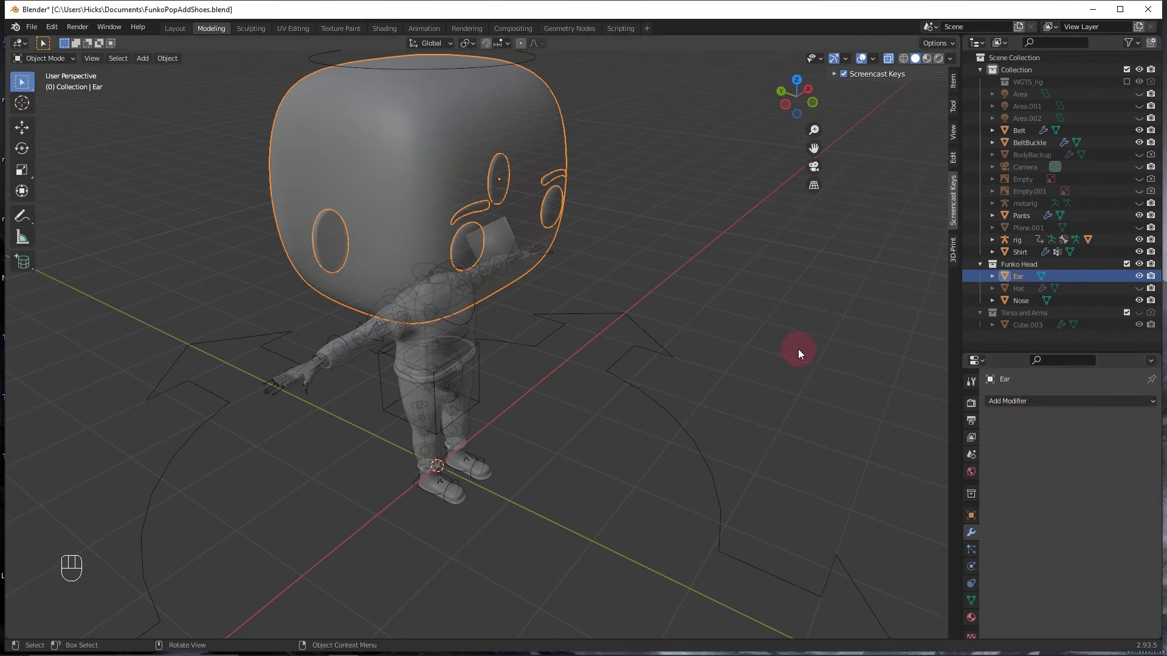
Join the Nose into the combined head mesh, keeping Ear as the active object
middle_drag(701, 345, 503, 279)
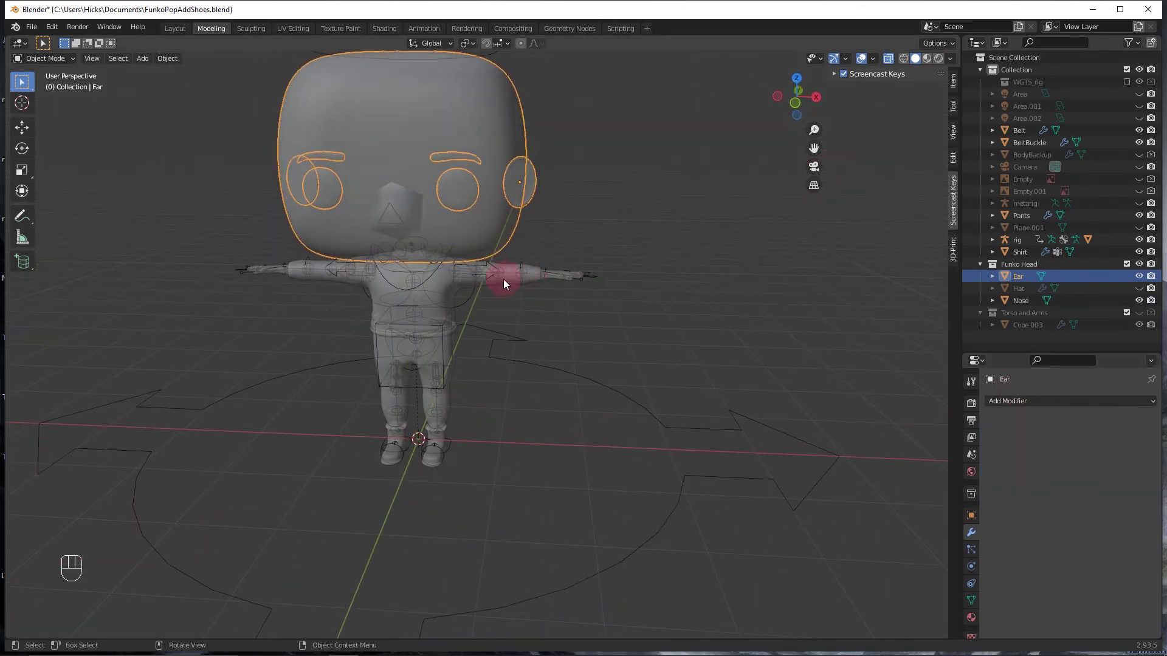
click(395, 215)
shift+click(399, 167)
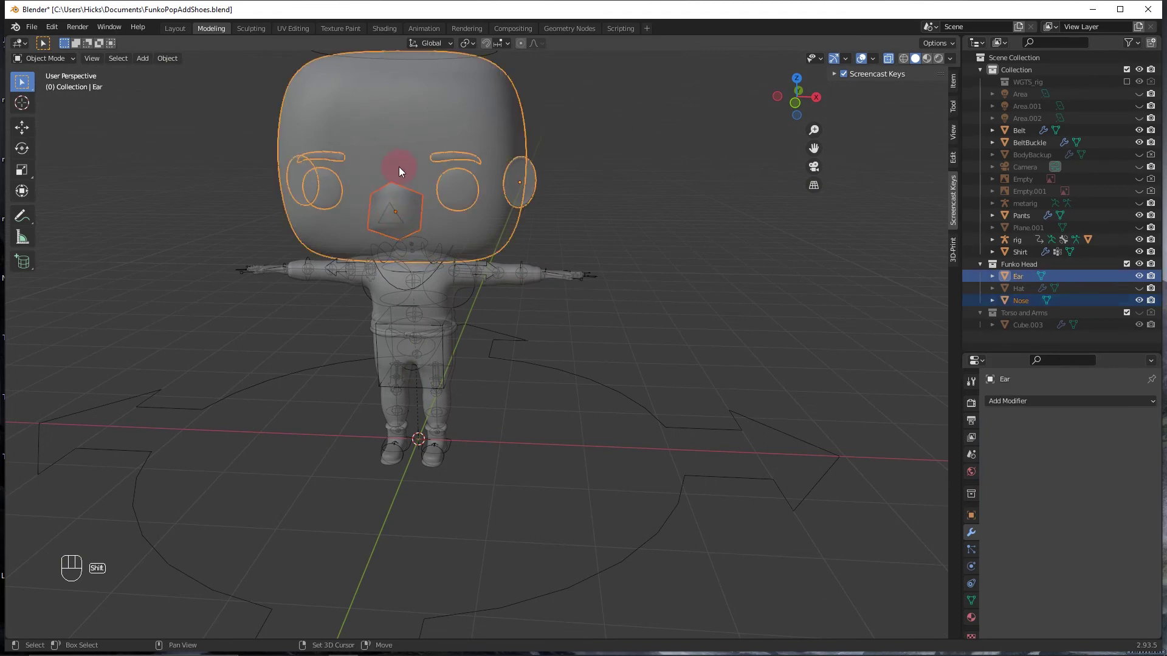
key(ctrl+j)
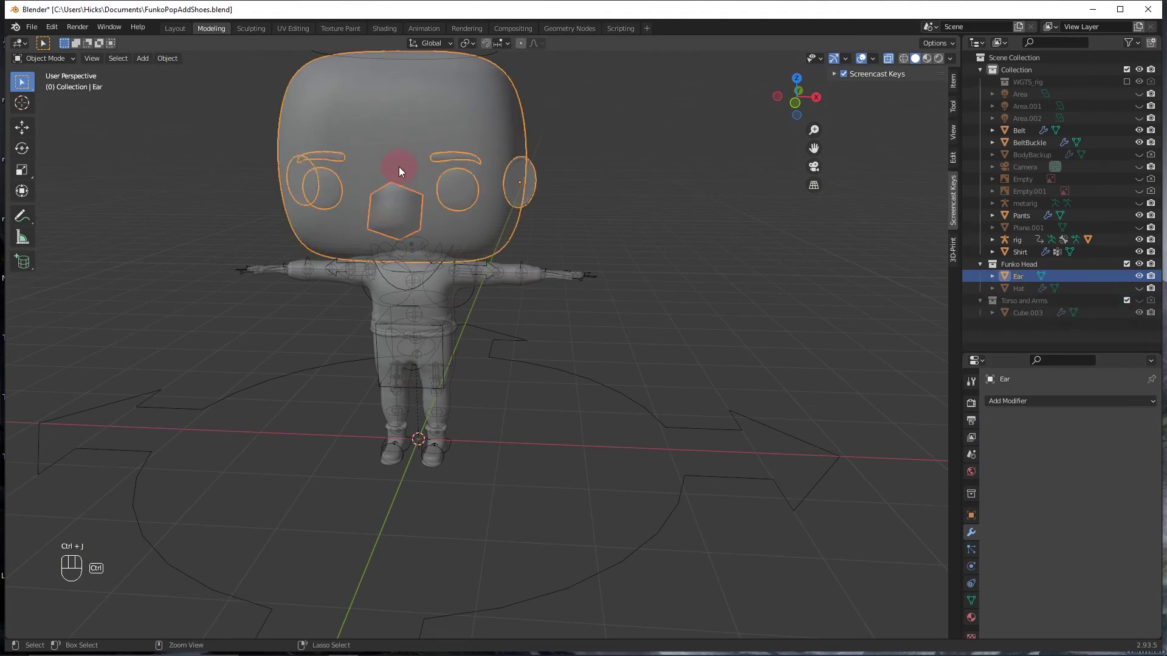
middle_drag(395, 204, 424, 213)
middle_drag(511, 229, 431, 238)
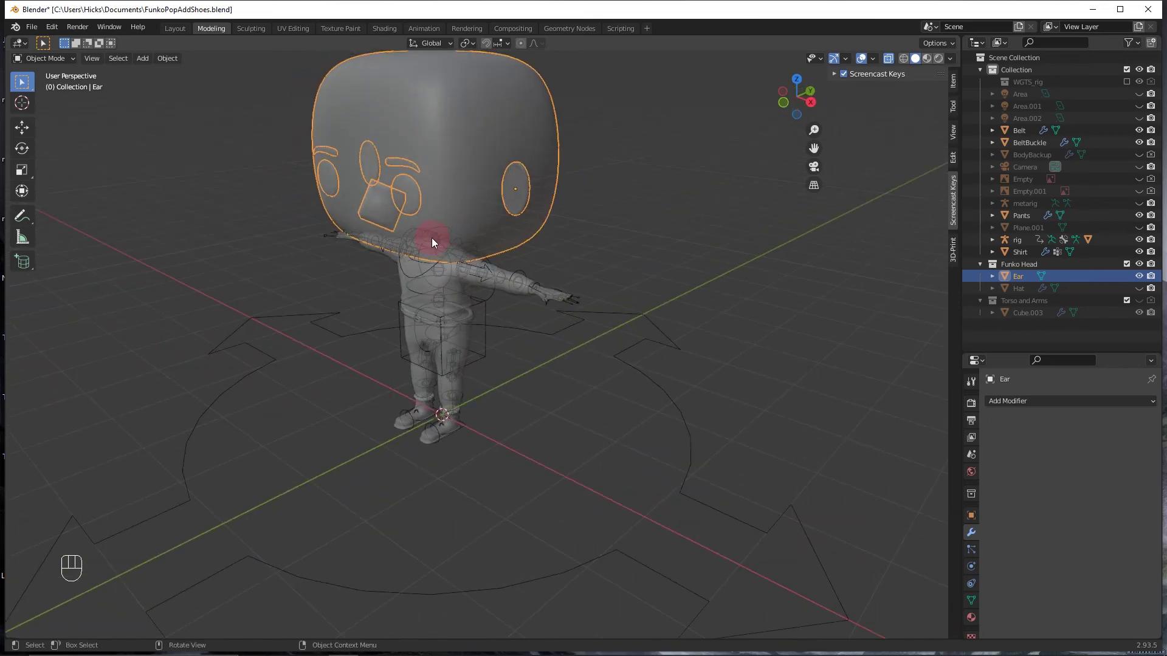
Parent the Shirt to the rig using Armature Deform With Automatic Weights
click(443, 298)
click(520, 283)
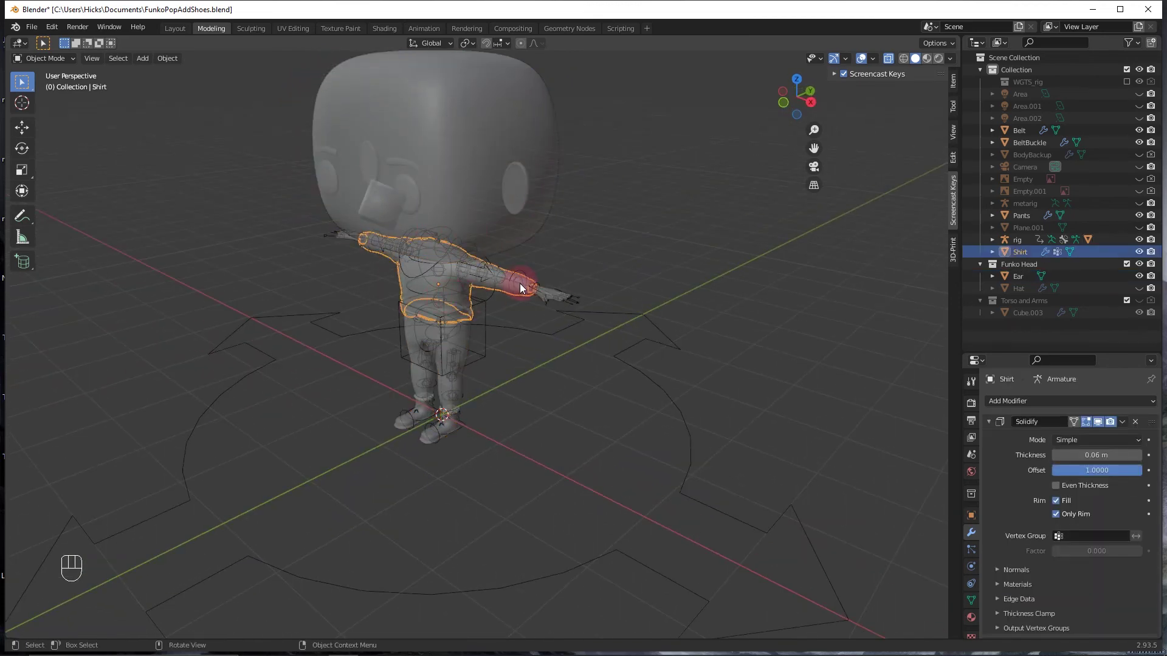
ctrl+click(549, 334)
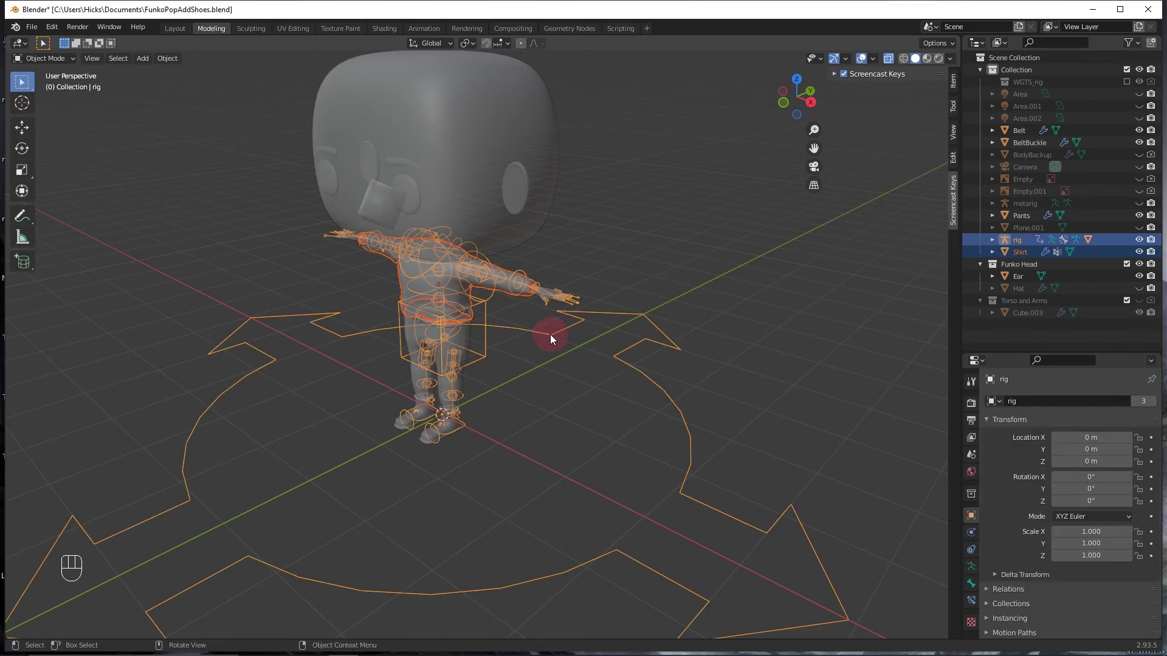
key(ctrl+p)
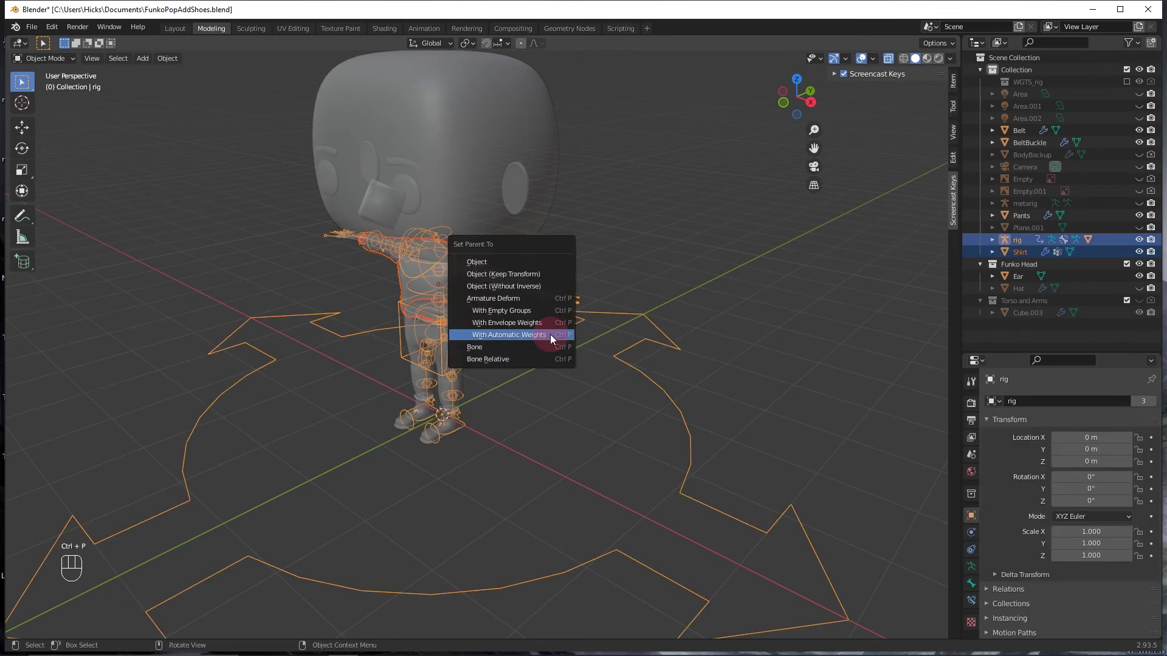
click(551, 338)
Parent the Belt to the rig using Armature Deform With Automatic Weights
scroll(464, 325, up, 5)
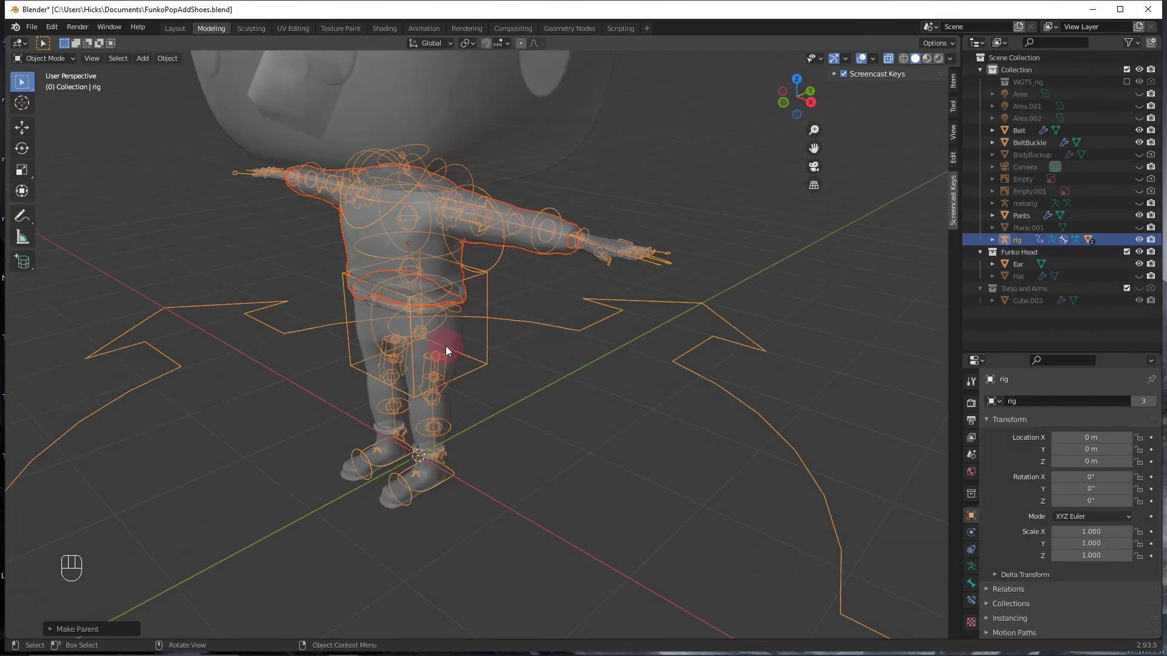
click(461, 288)
click(461, 288)
click(461, 288)
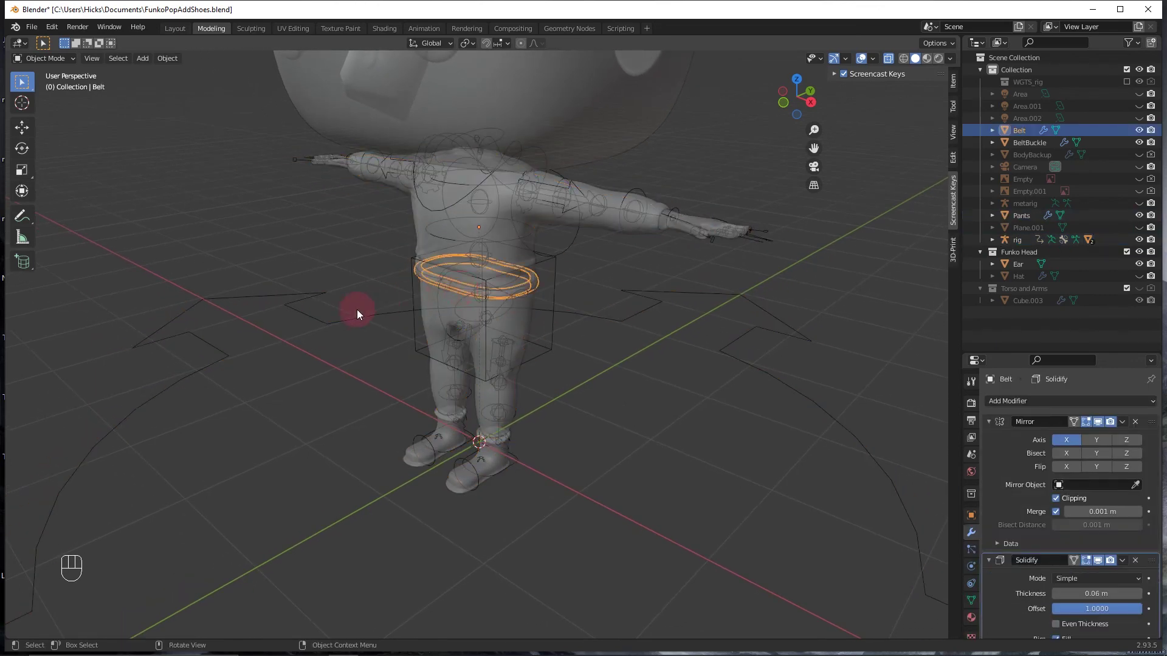
key(ctrl+p)
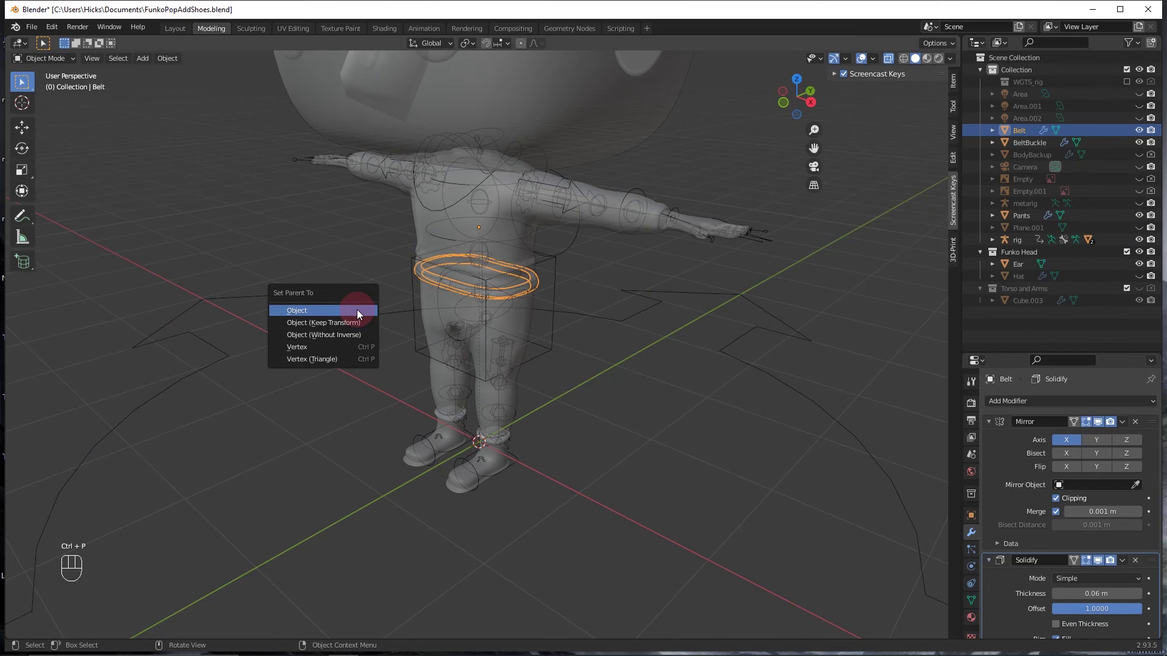
shift+click(397, 312)
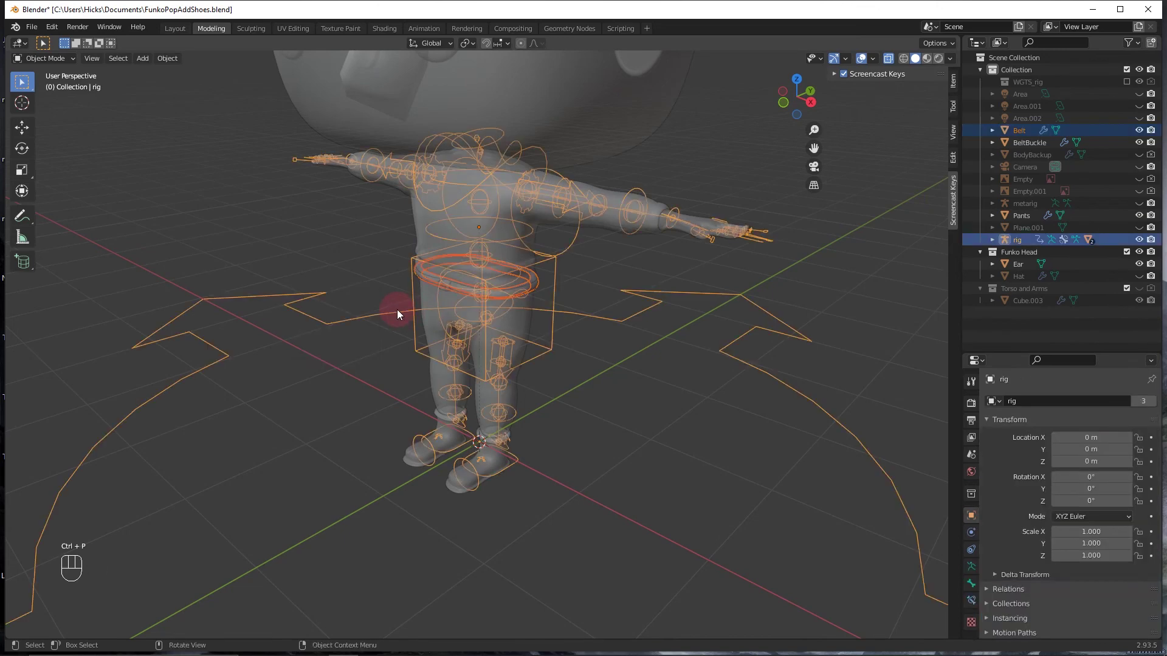
key(ctrl+p)
click(396, 309)
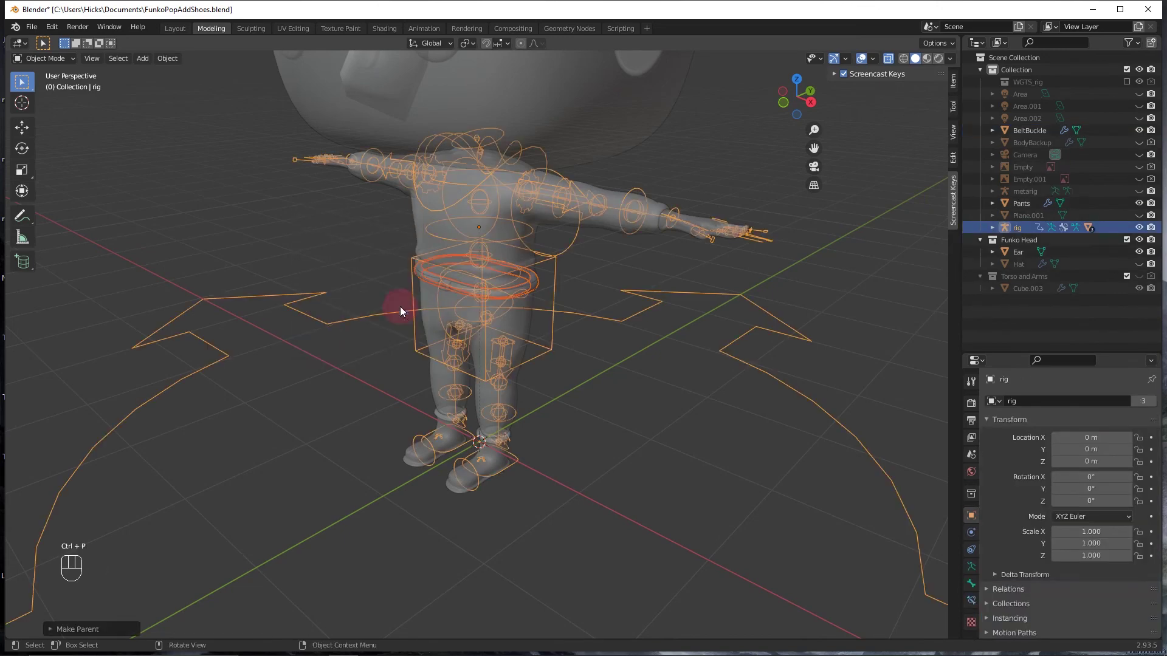
Parent the BeltBuckle to the rig using Armature Deform With Automatic Weights
click(444, 288)
click(445, 288)
click(444, 288)
click(446, 288)
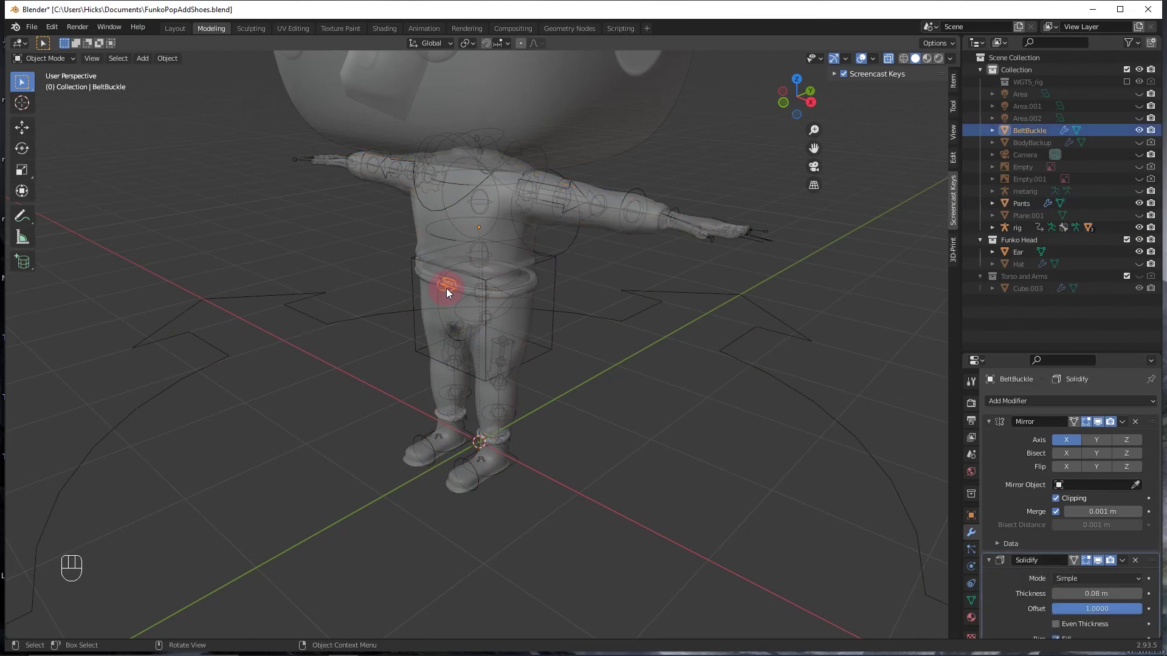
shift+click(343, 319)
key(ctrl+p)
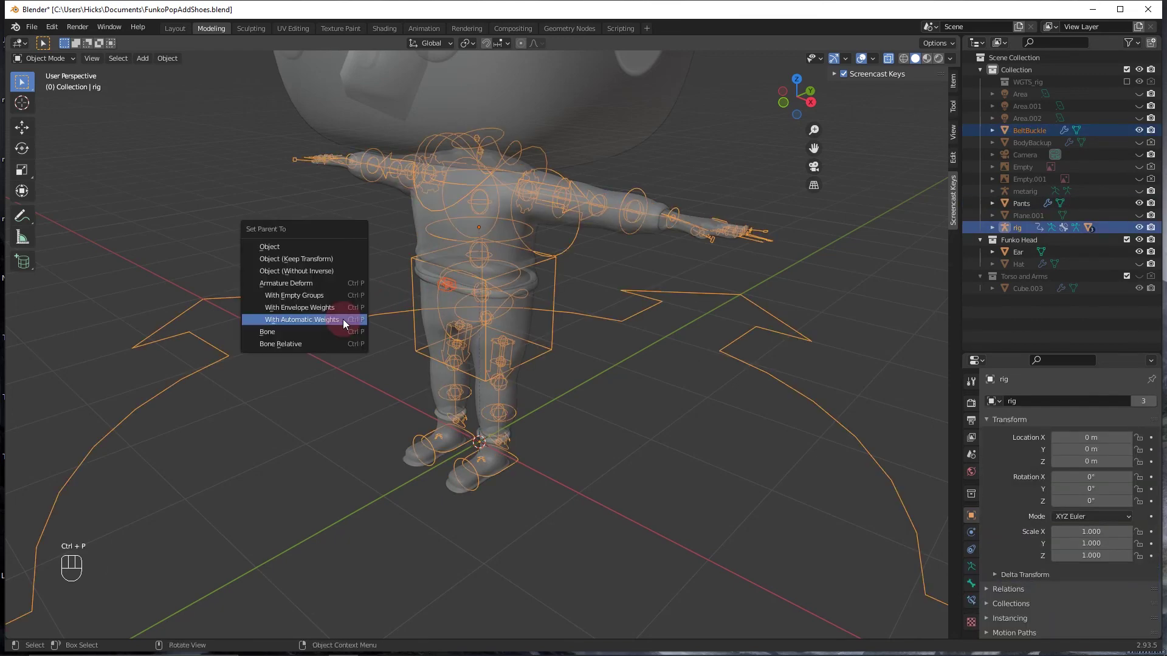
click(342, 319)
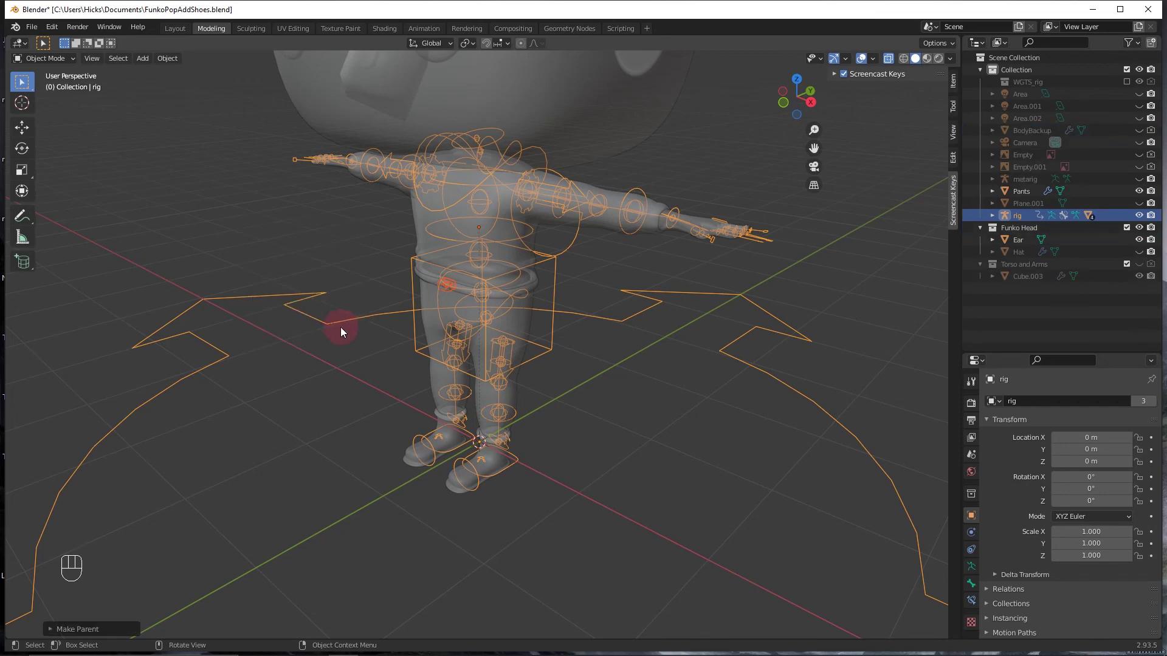
Parent the Pants to the rig using Armature Deform With Automatic Weights
click(442, 411)
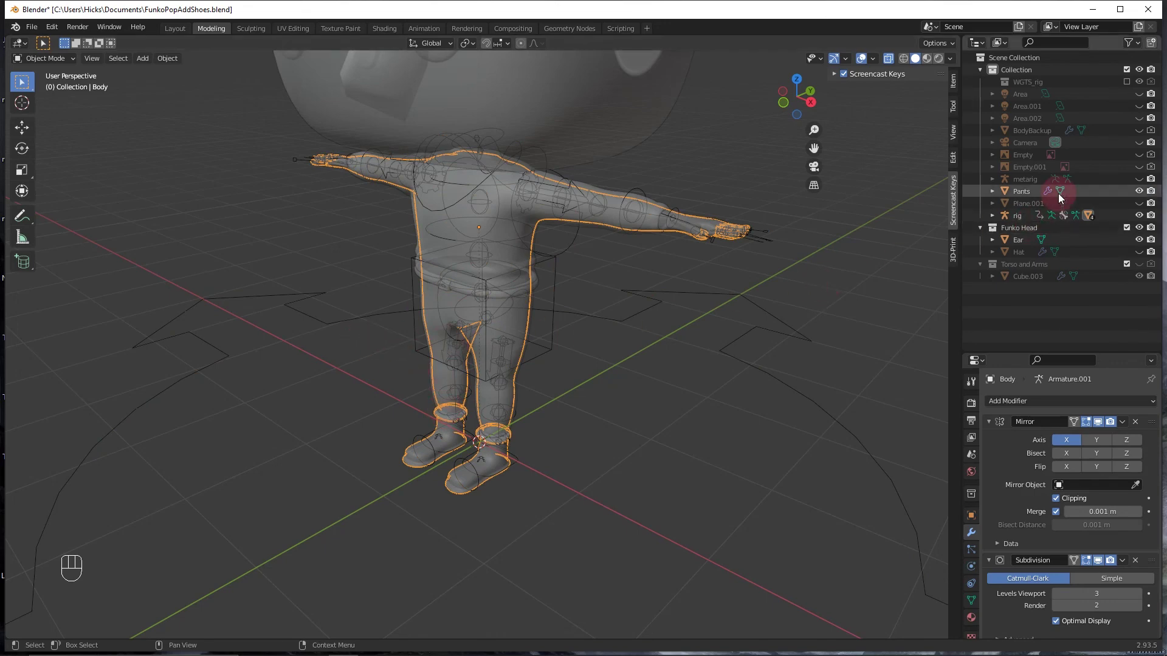
click(1088, 190)
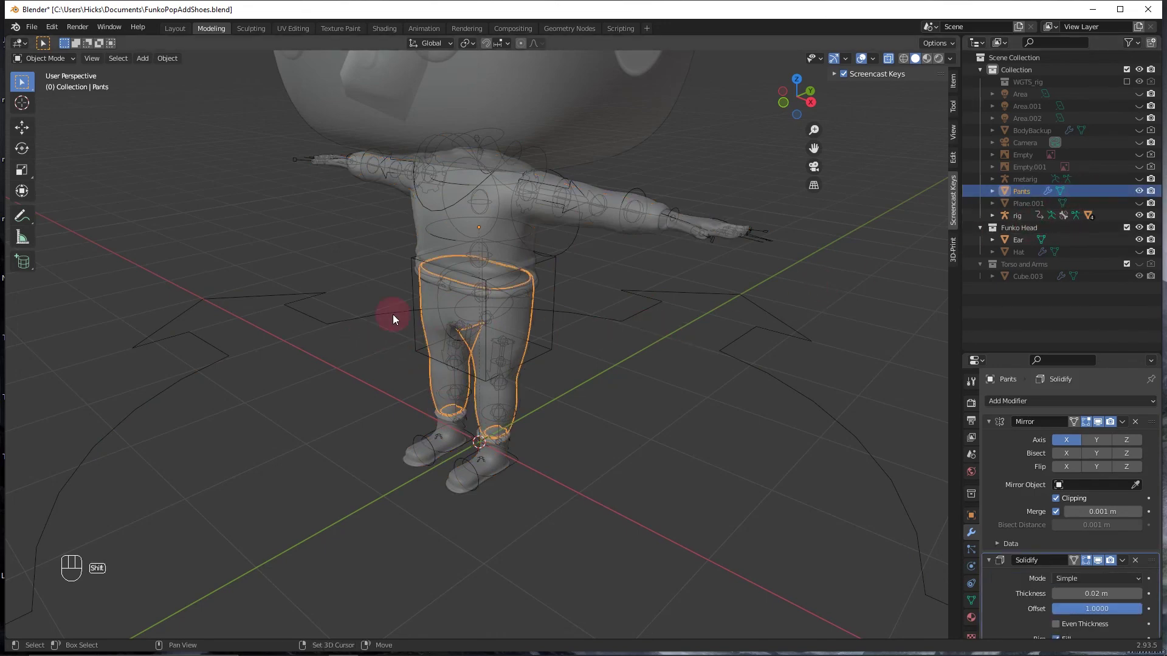
ctrl+click(344, 318)
key(ctrl+p)
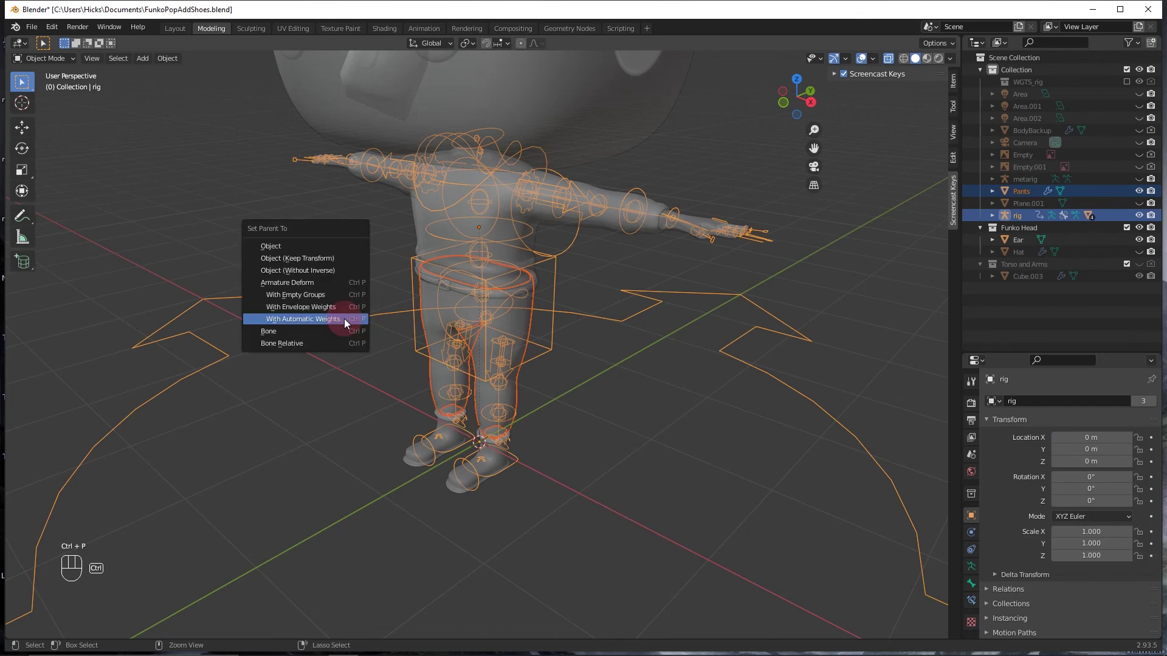
click(344, 319)
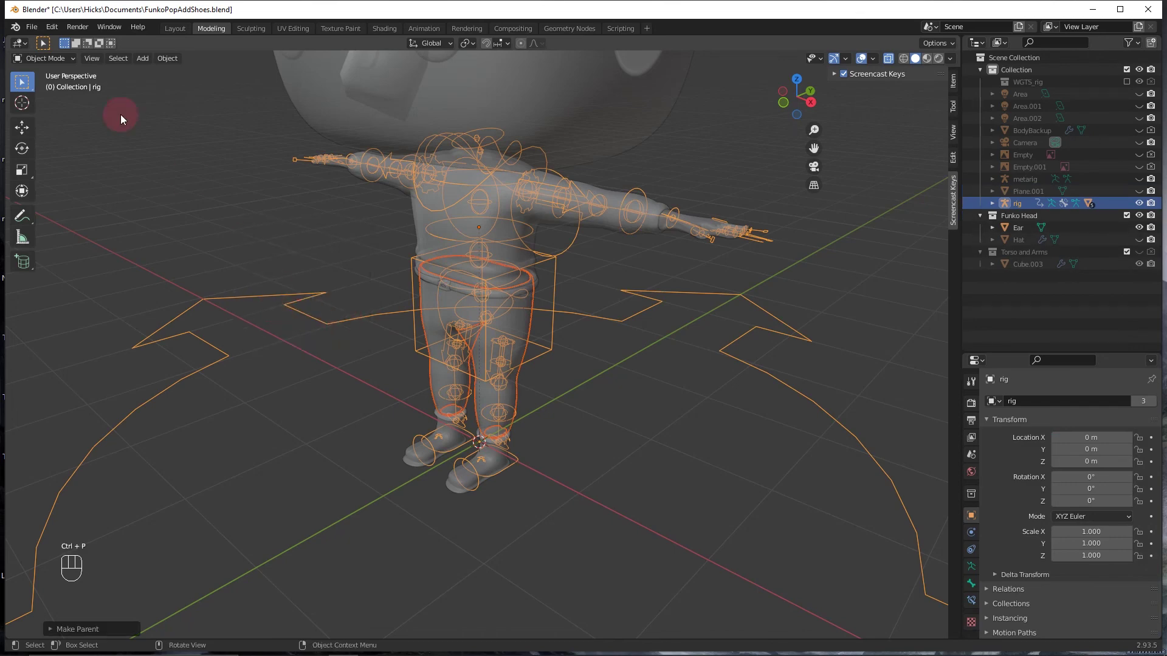
Switch the rig to Pose Mode and raise the left foot control (foot_ik.L) so the knee bends
click(46, 58)
click(65, 99)
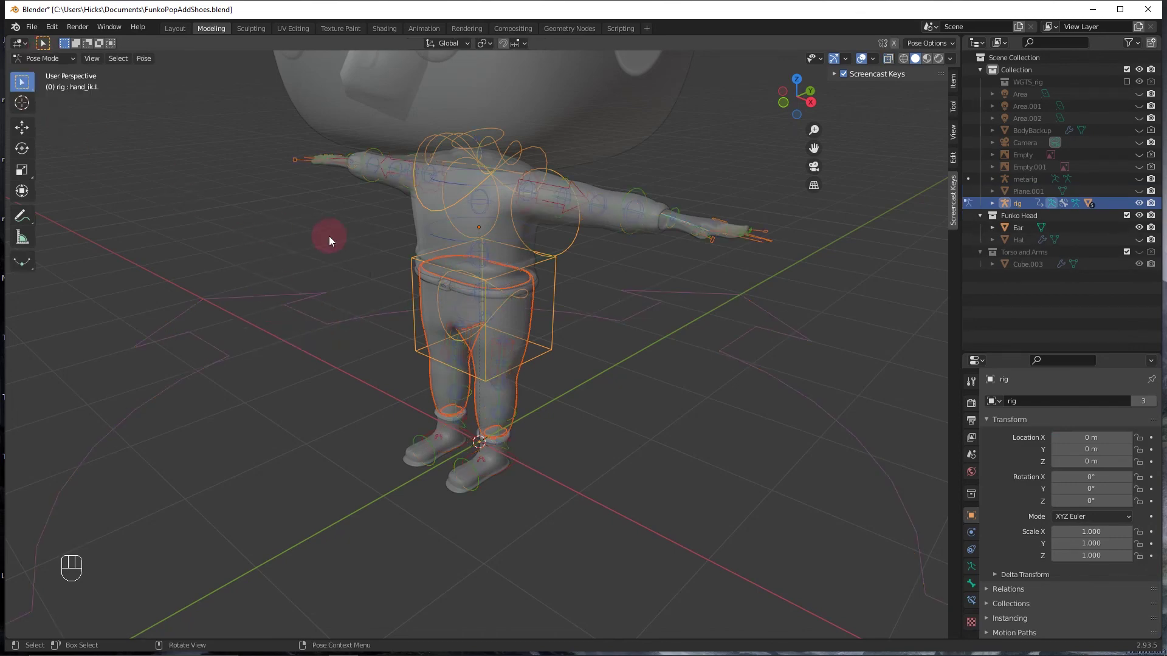
click(507, 463)
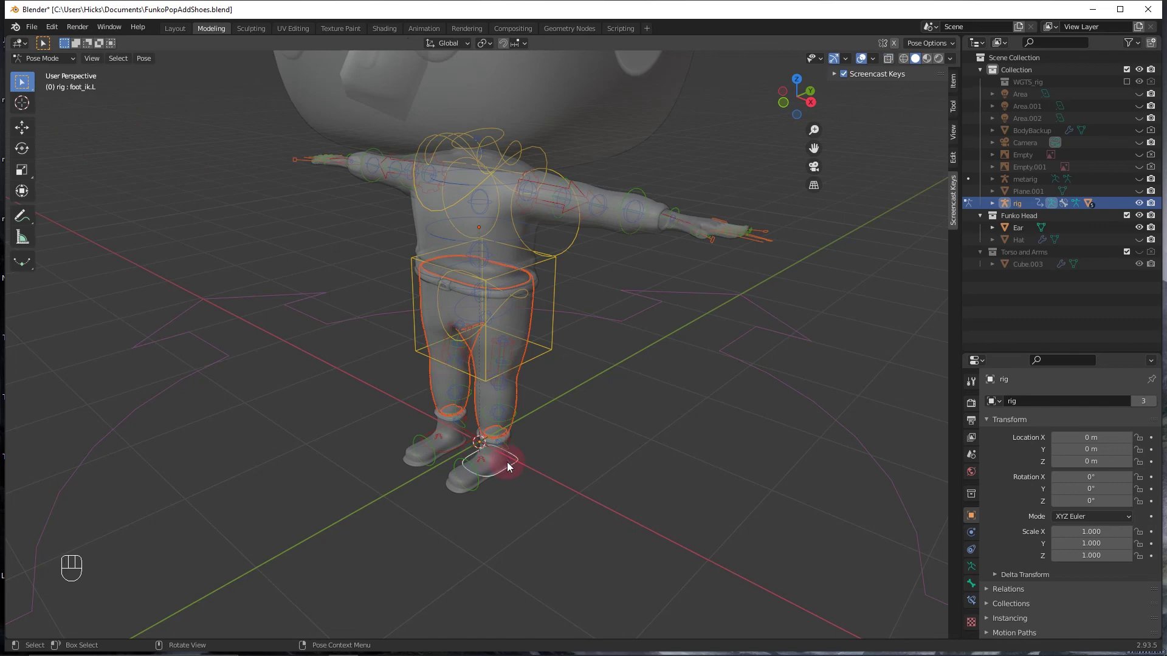
key(g)
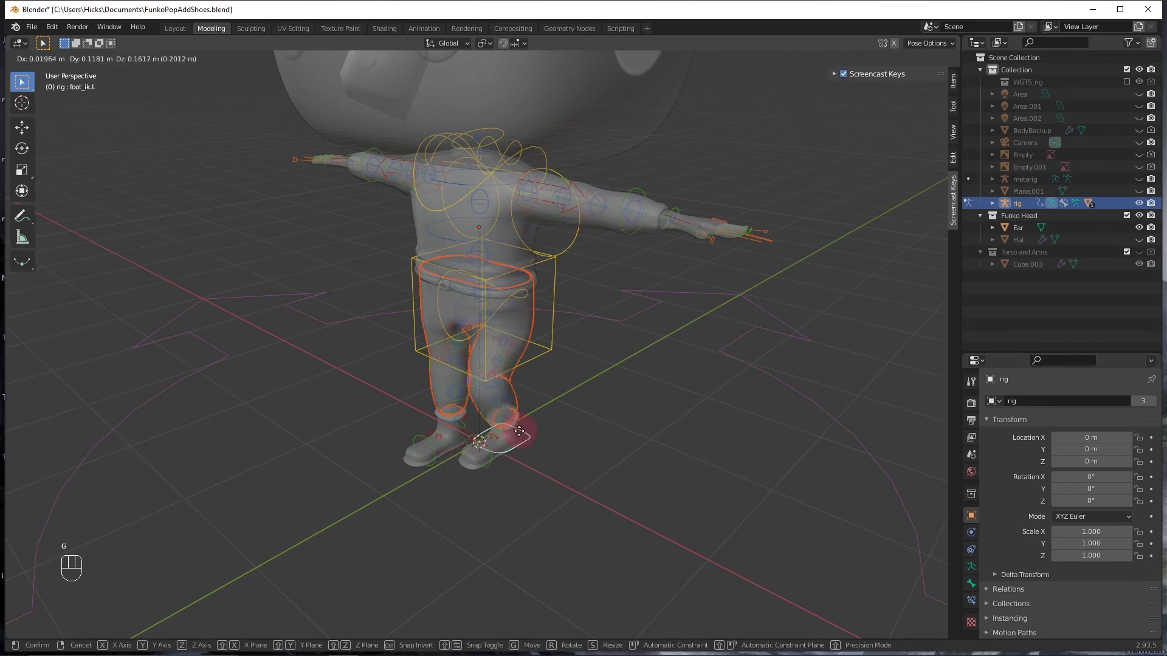
click(521, 430)
Lower the left hand control (hand_ik.L) beside the body
middle_drag(555, 400, 632, 260)
click(611, 249)
key(g)
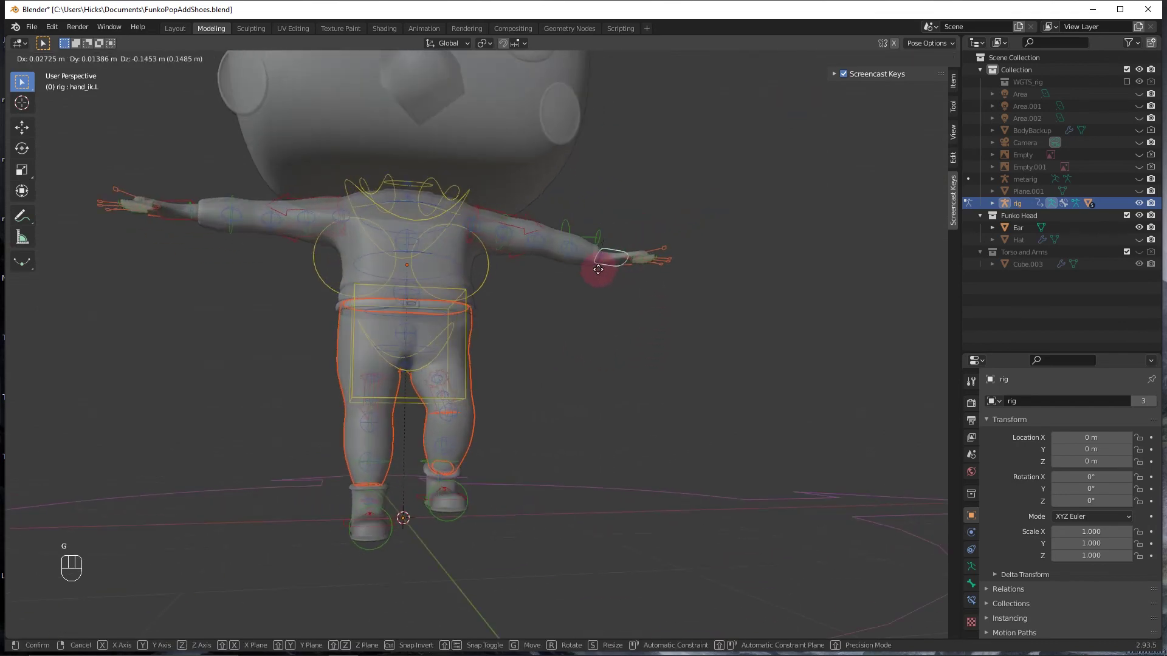
click(583, 268)
Move the left hand control forward in front of the body so the elbow bends, and rotate the hand
middle_drag(581, 305, 566, 363)
key(g)
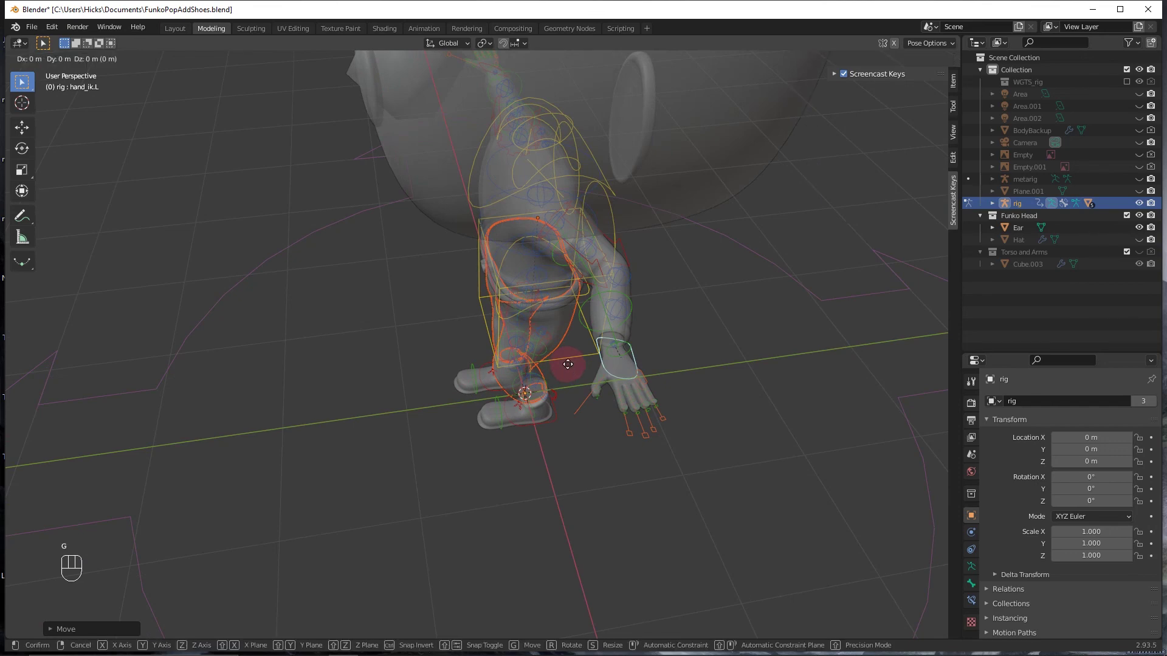
right_click(536, 358)
key(g)
click(484, 334)
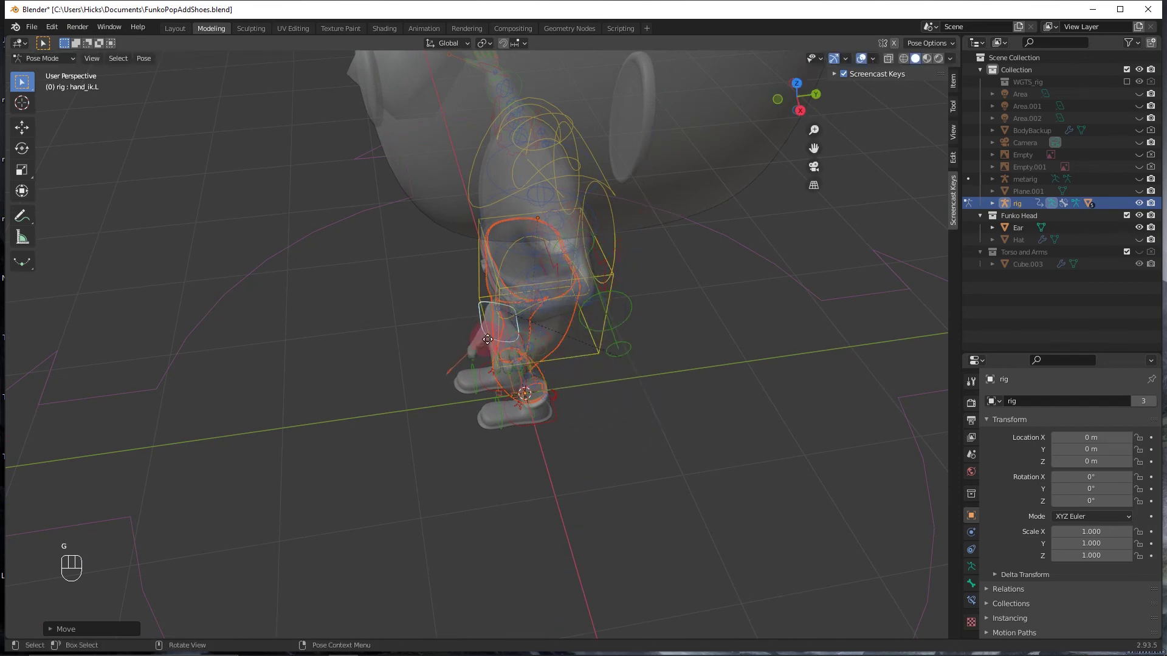
key(r)
click(486, 339)
Select the right hand control (hand_ik.R) and move it forward along the global Y axis
middle_drag(486, 338, 416, 346)
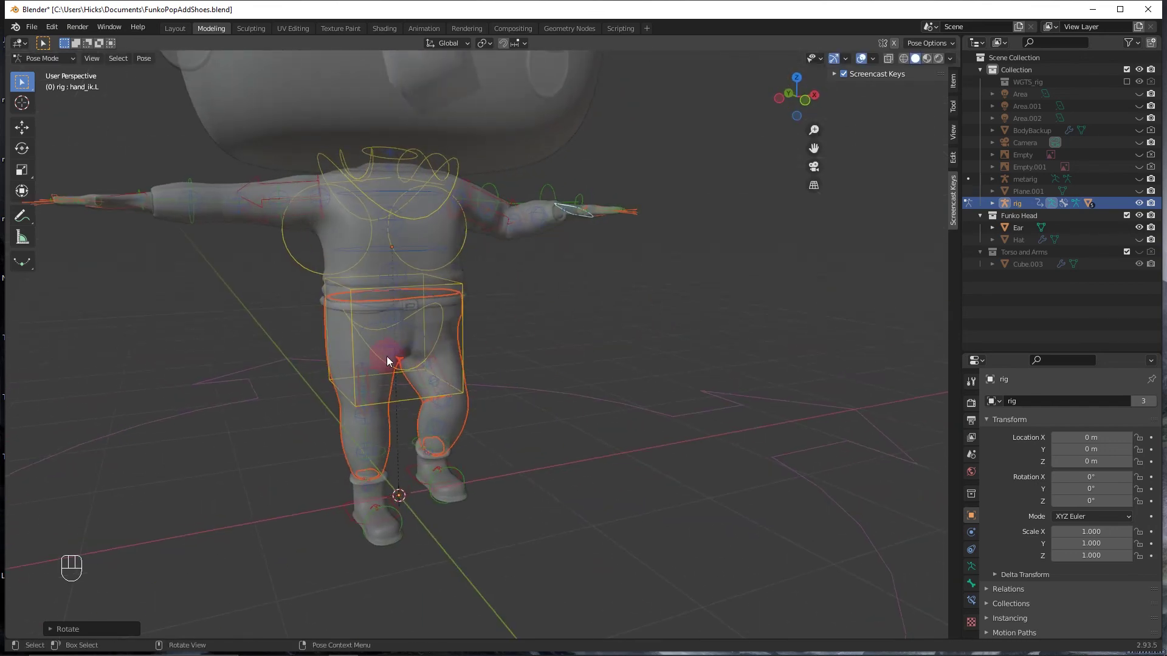
click(103, 208)
click(115, 209)
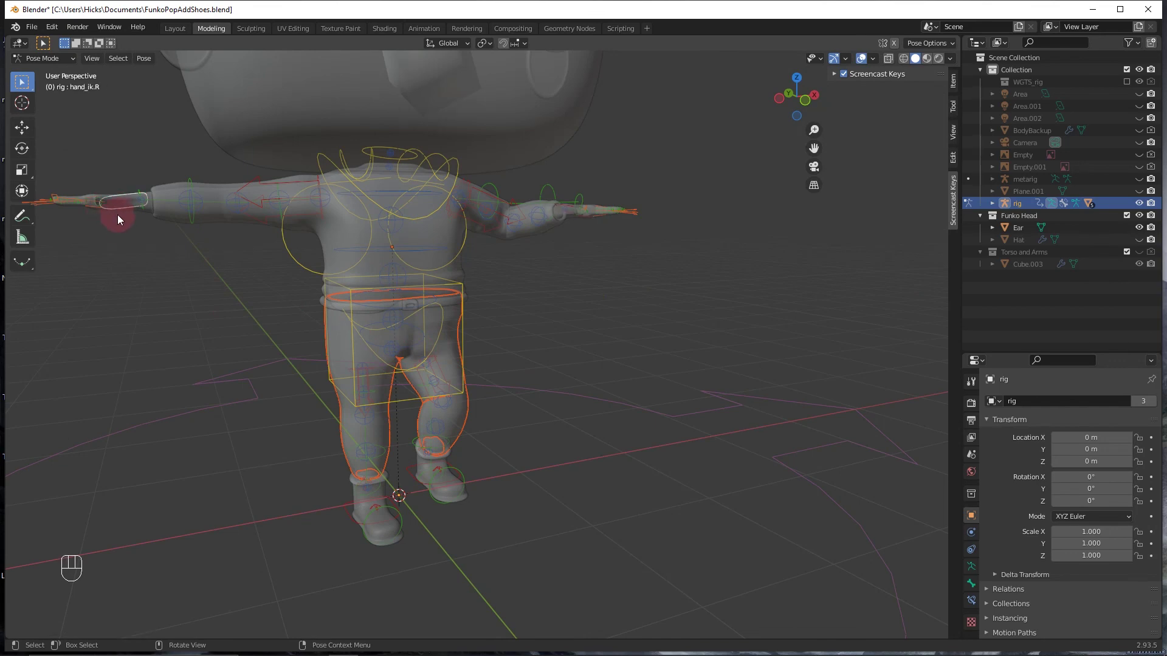
middle_drag(126, 231, 181, 257)
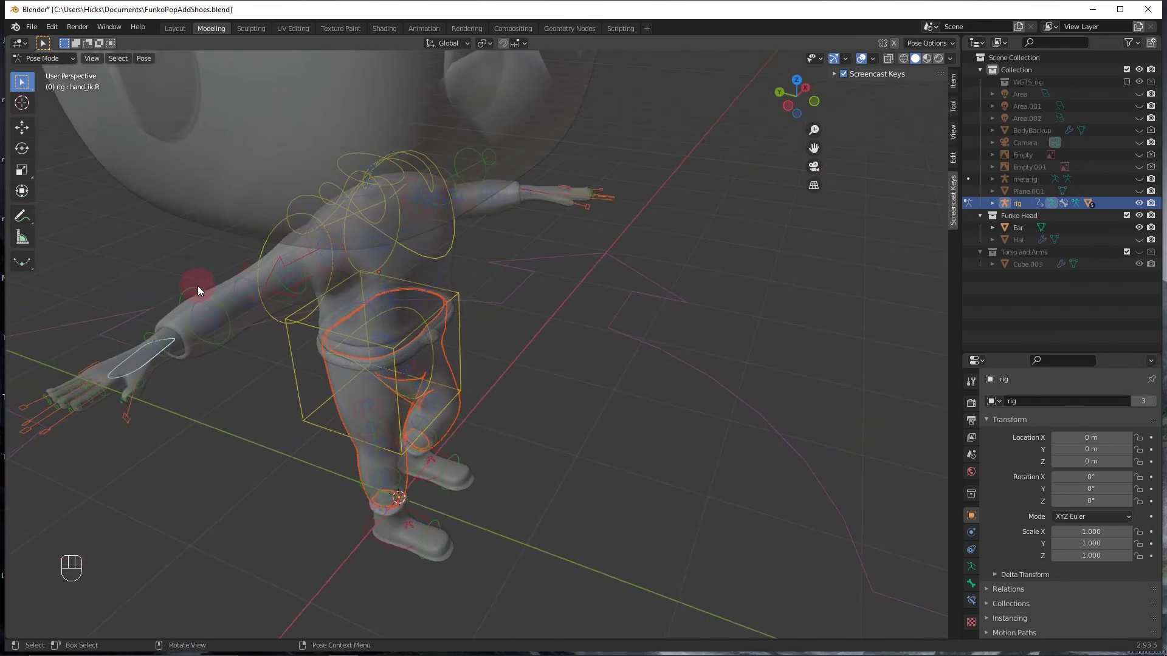
key(g)
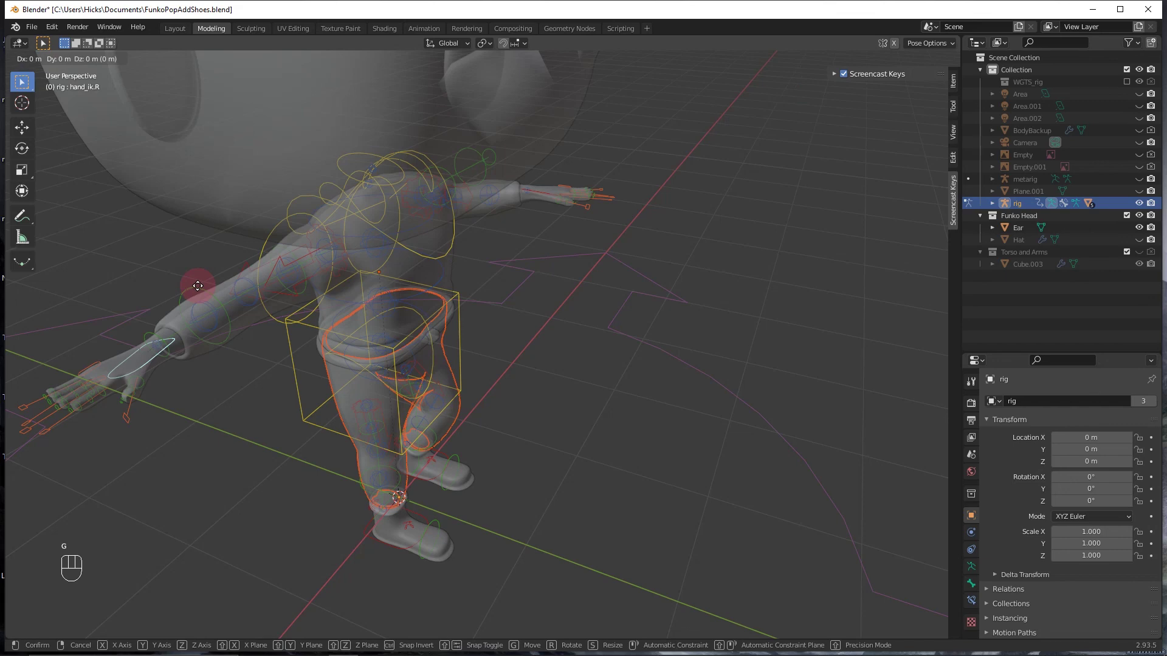
key(y)
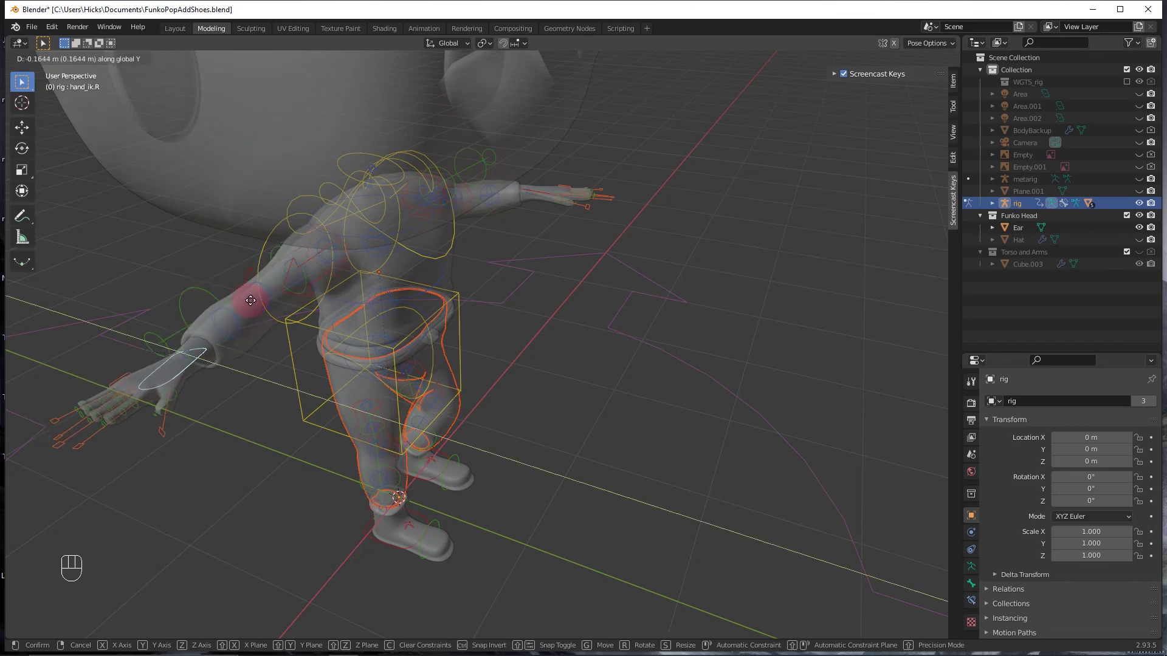
click(377, 338)
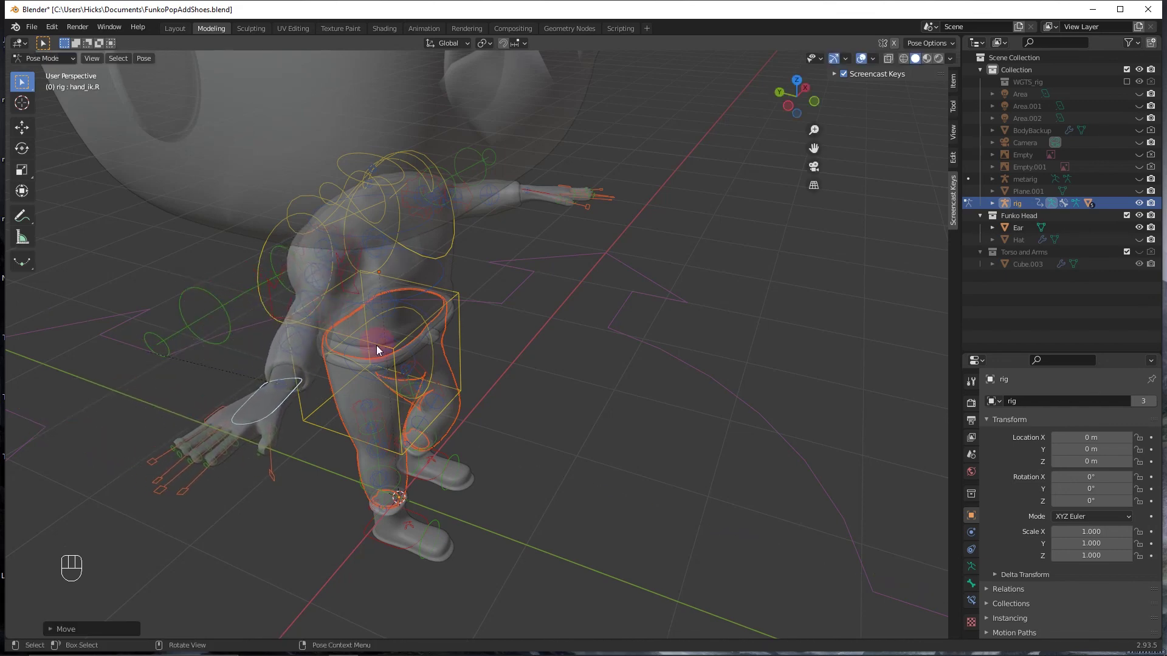
Rotate the right hand control around the global Z axis so the fingers turn forward
key(r)
key(z)
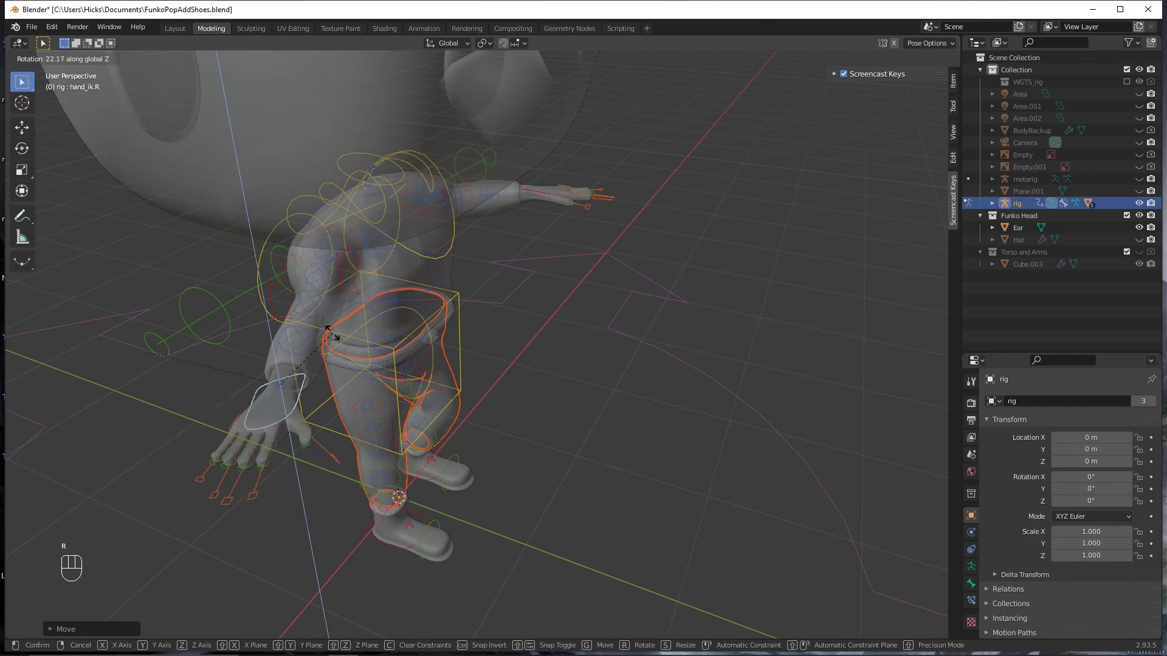
click(319, 333)
Pull the right hand control back and up toward the torso so the elbow bends
middle_drag(319, 333, 462, 356)
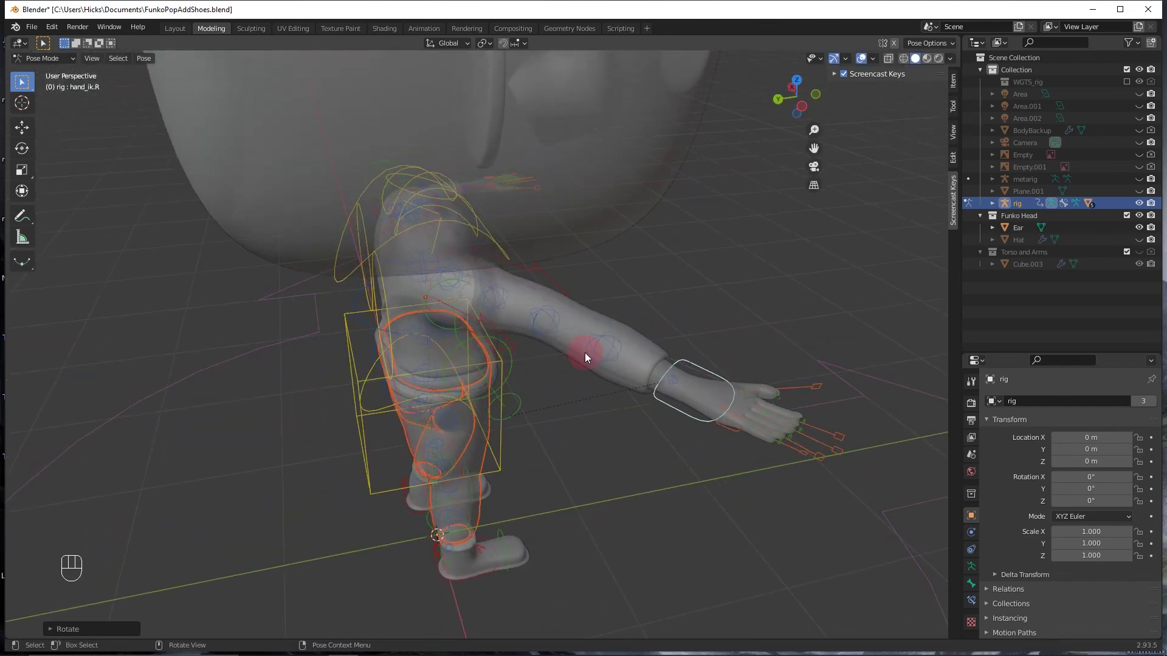
key(g)
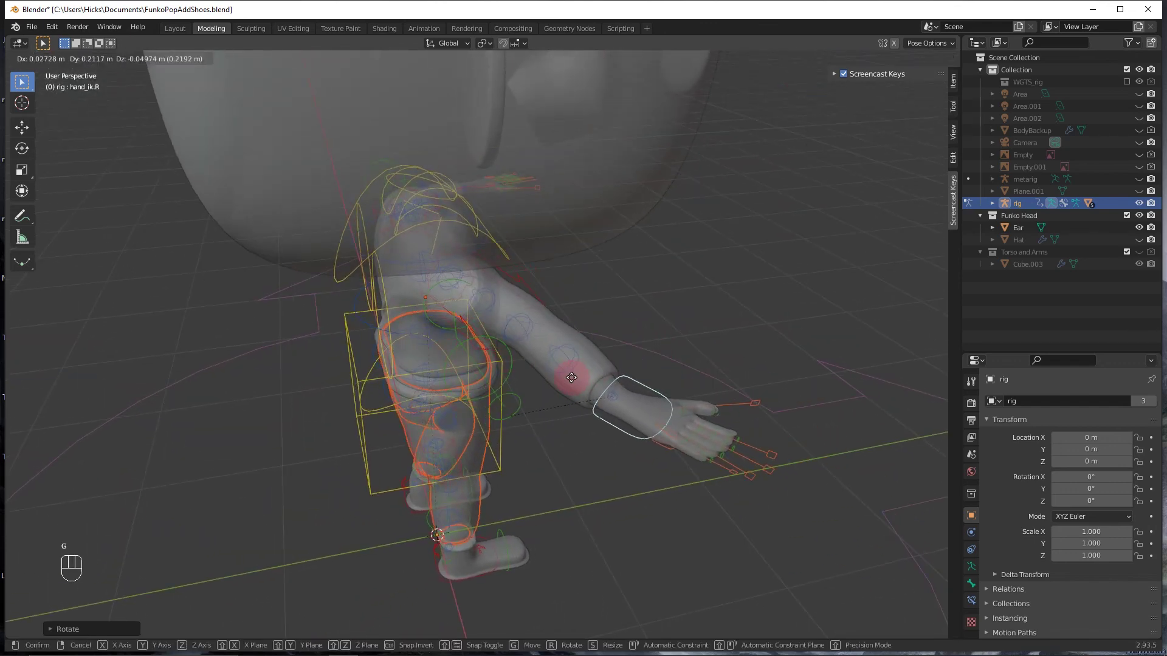
key(z)
click(559, 352)
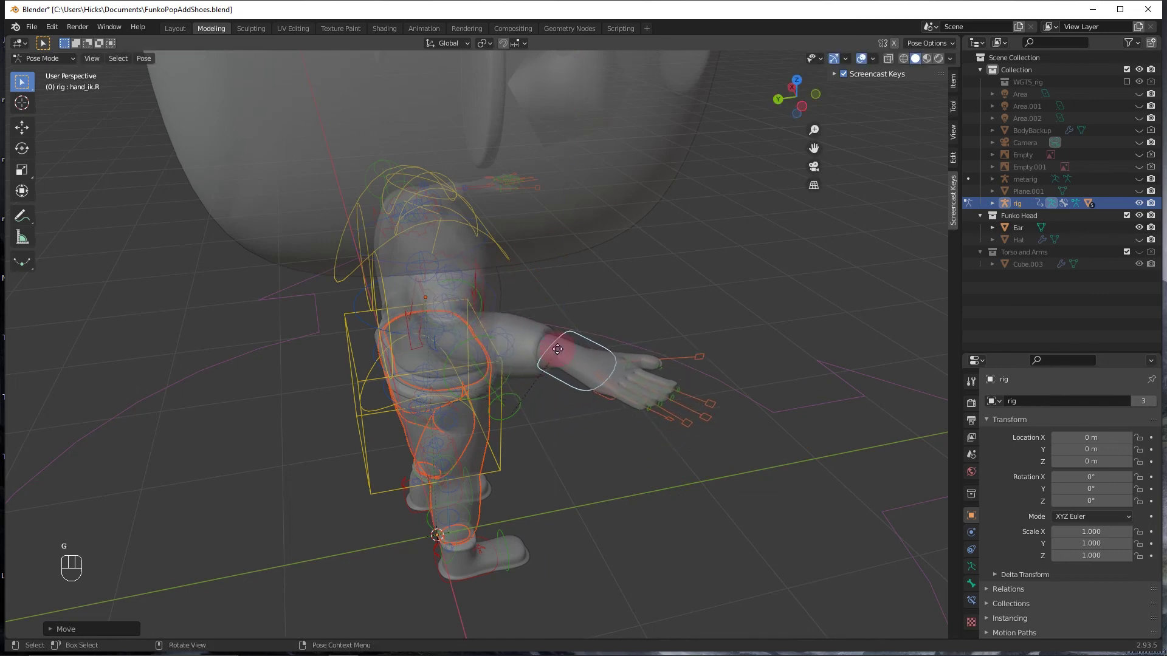
key(g)
click(510, 364)
Switch to Object Mode, select the joined head mesh, and rotate it so the face turns toward the character's right
middle_drag(510, 365, 524, 369)
scroll(513, 176, down, 4)
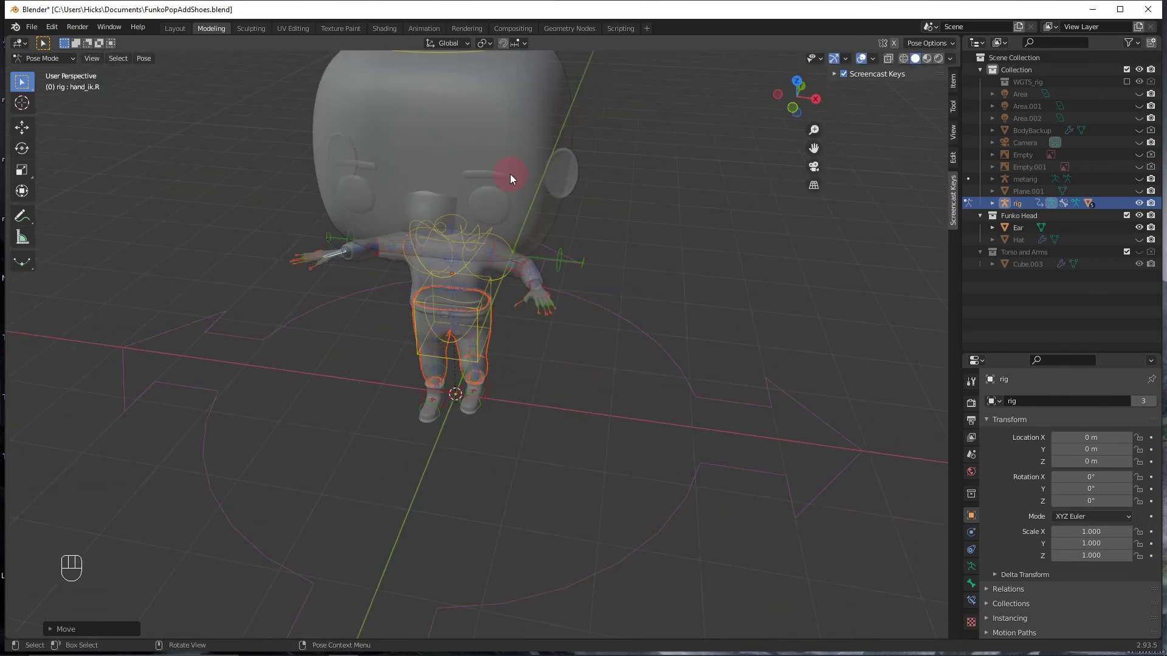
key(Tab)
key(Tab)
click(43, 57)
click(48, 71)
click(417, 137)
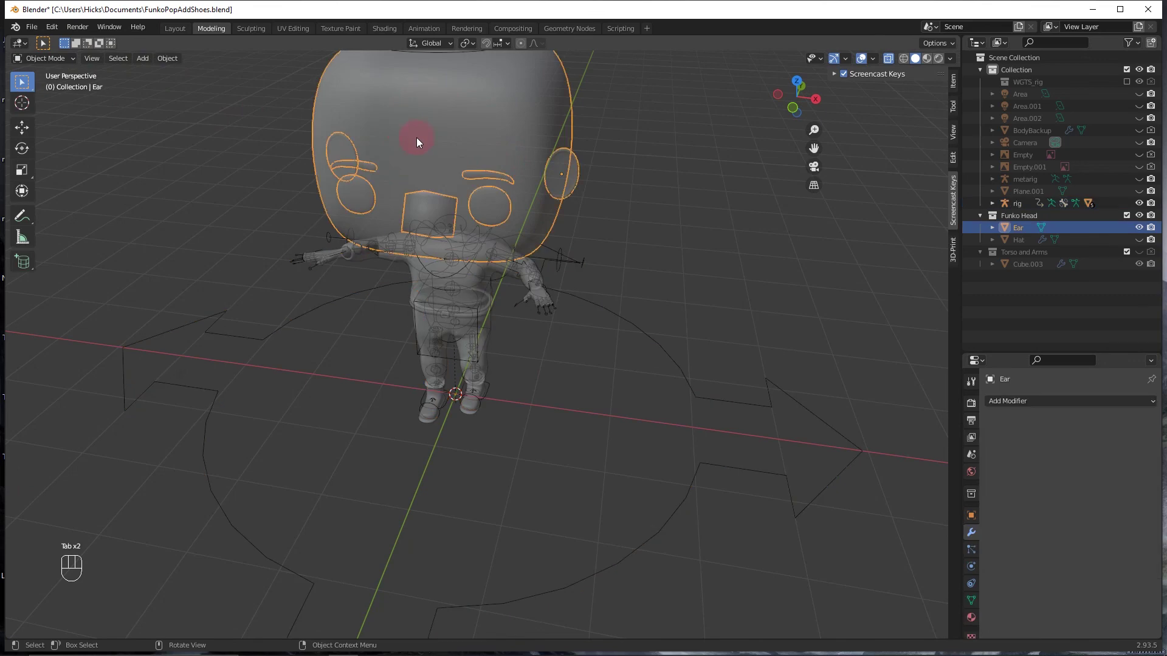
key(r)
click(560, 151)
Reposition the rotated head over the neck, including a shift along the global Y axis
key(g)
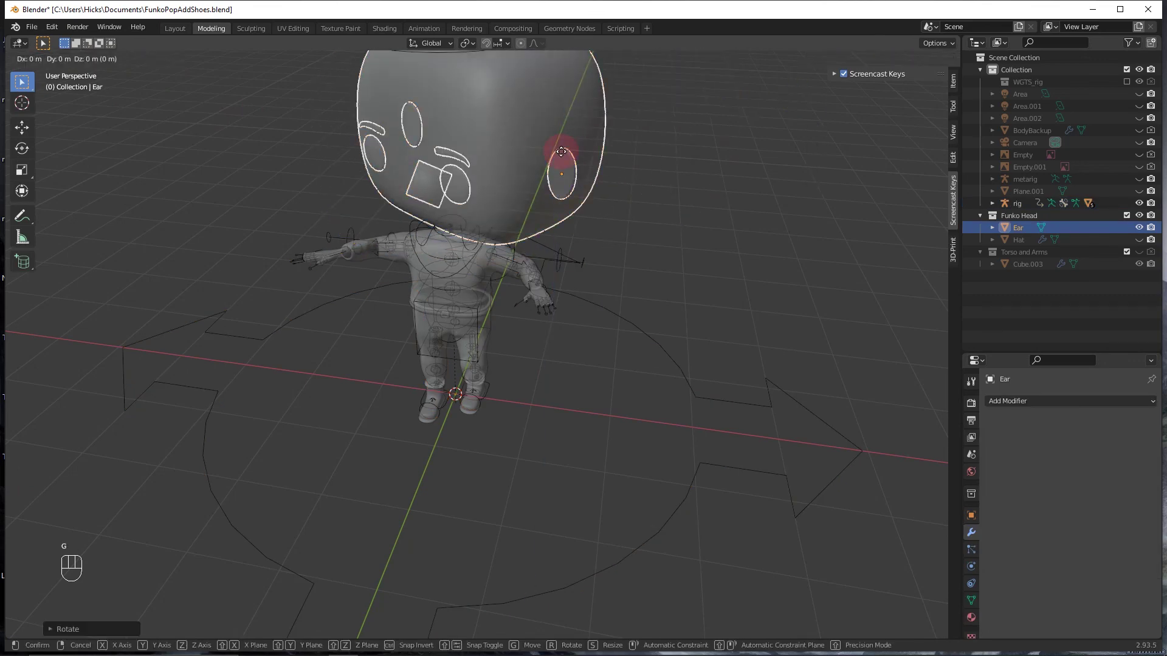
click(547, 187)
middle_drag(294, 202, 411, 171)
key(g)
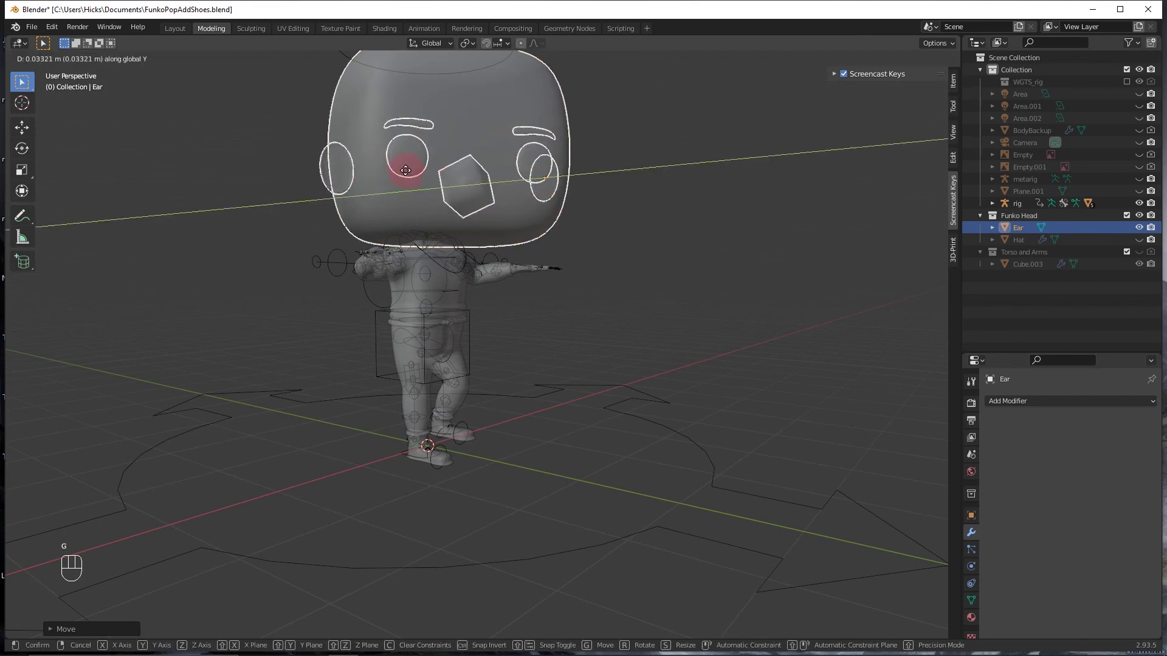
click(371, 162)
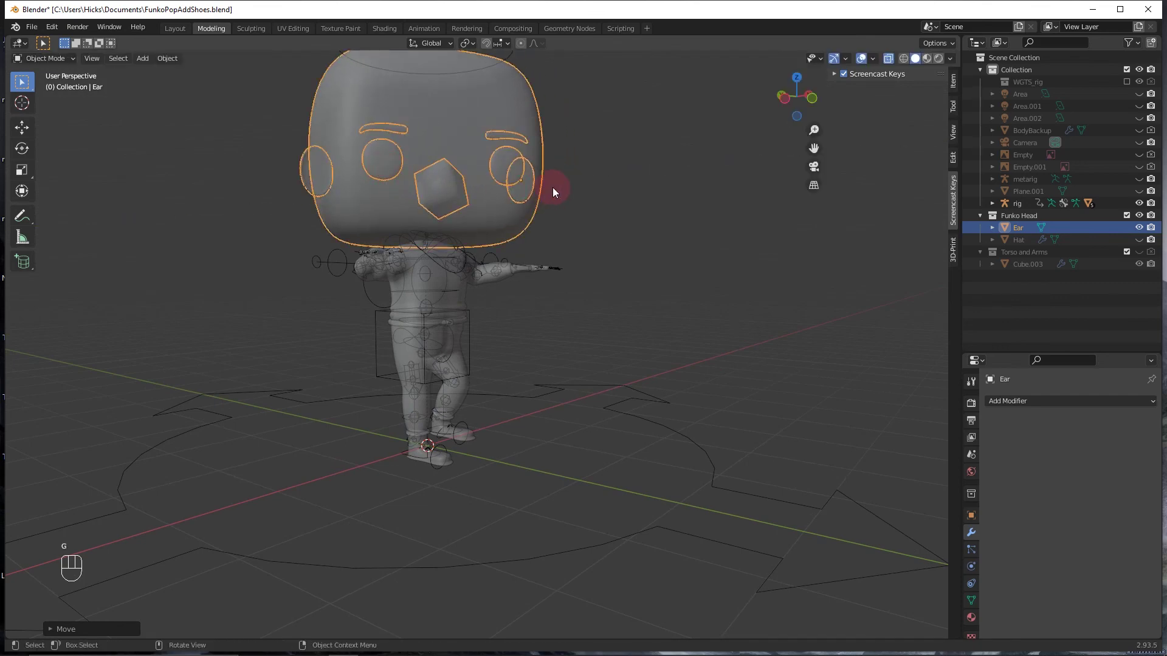
Set the viewport shading to Material Preview, hide the rig, and review the posed character from front and back
key(z)
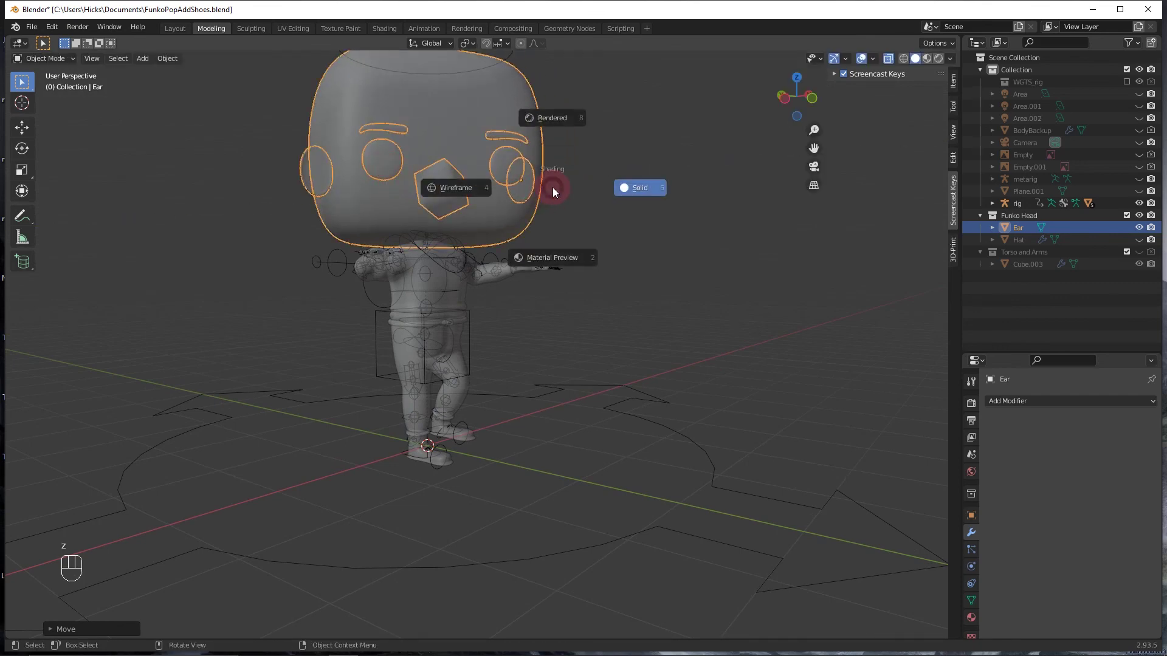
click(574, 251)
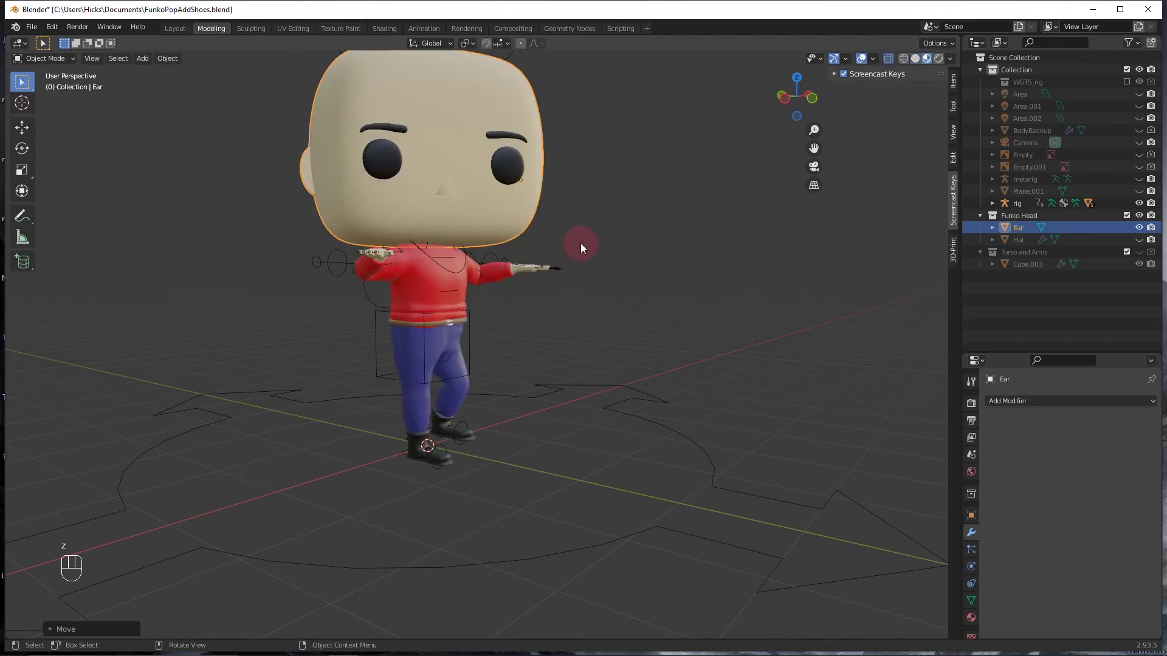
click(1139, 203)
middle_drag(712, 264, 689, 294)
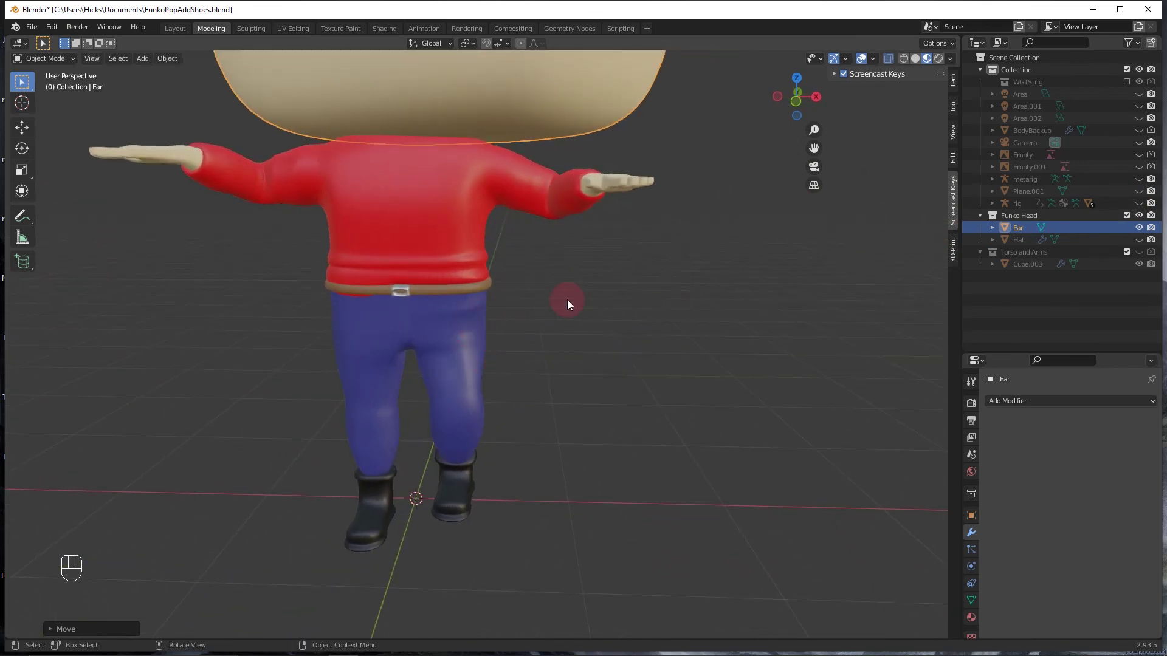
middle_drag(585, 238, 767, 240)
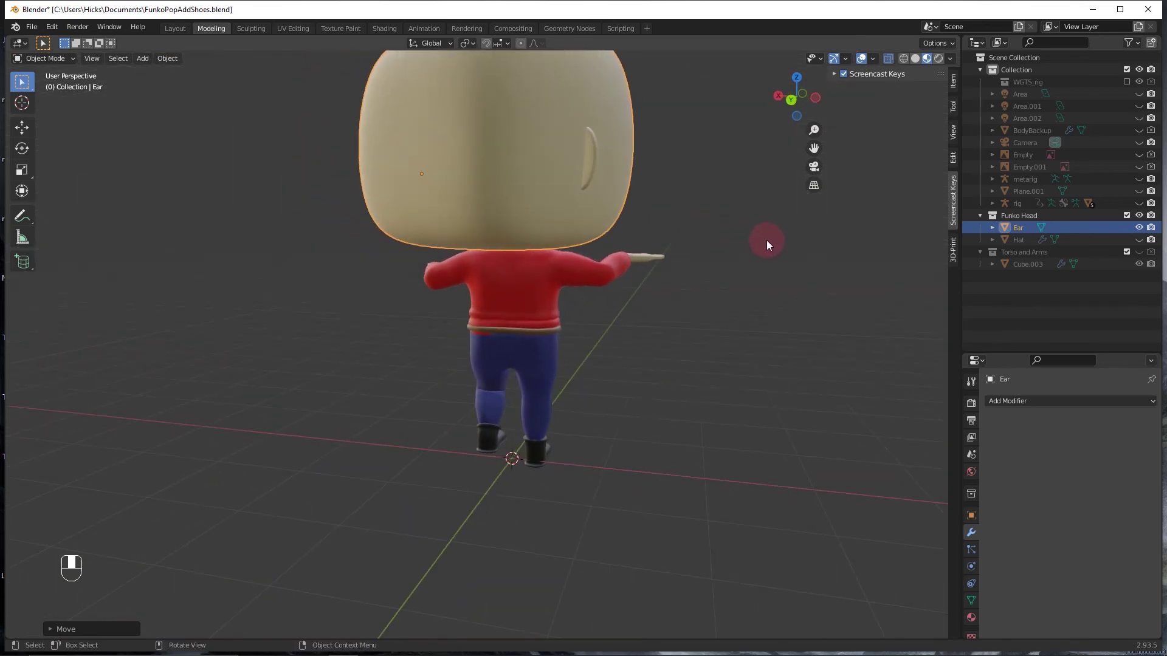
middle_drag(661, 268, 465, 276)
scroll(503, 271, down, 4)
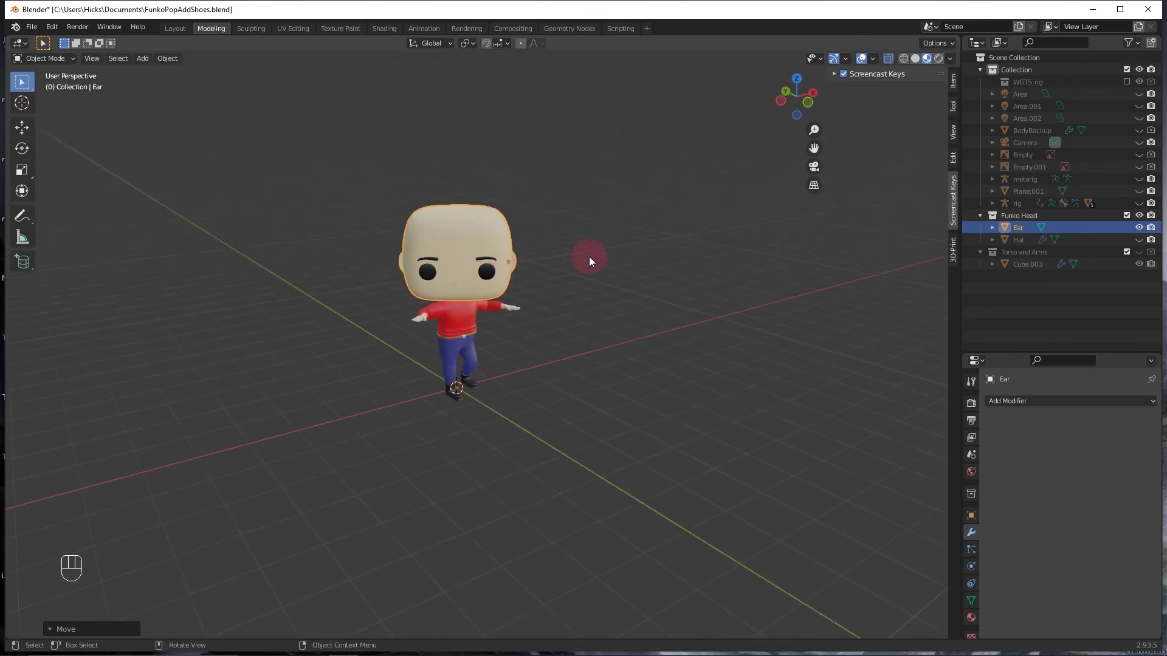